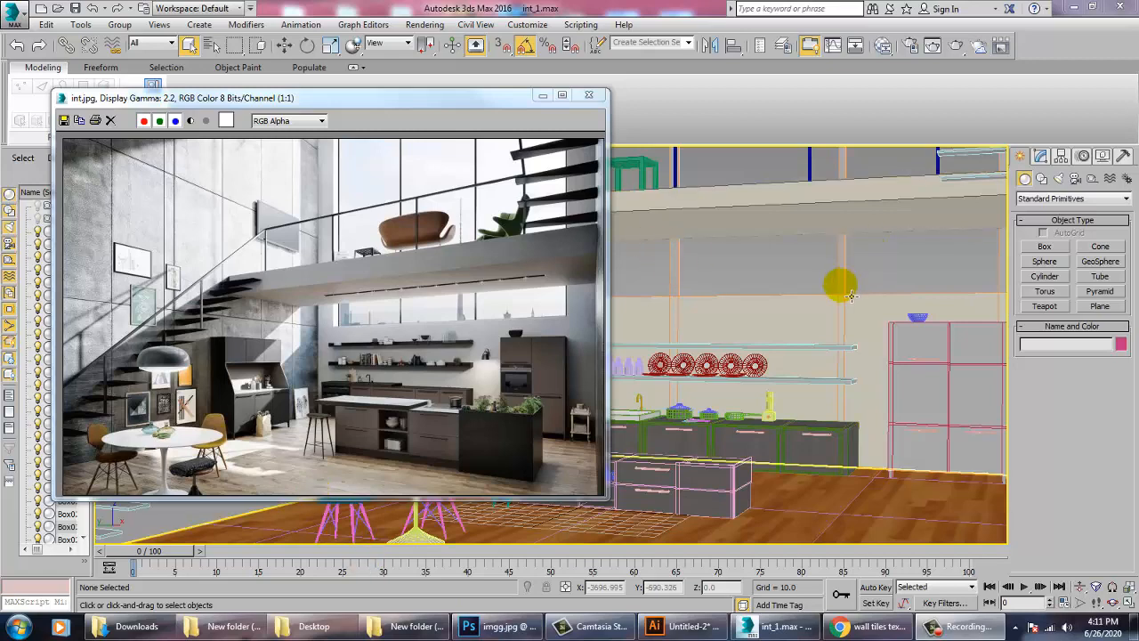
Step: Select the pendant lamp's dome shade and switch its Editable Poly to polygon editing
click(832, 349)
scroll(812, 391, down, 4)
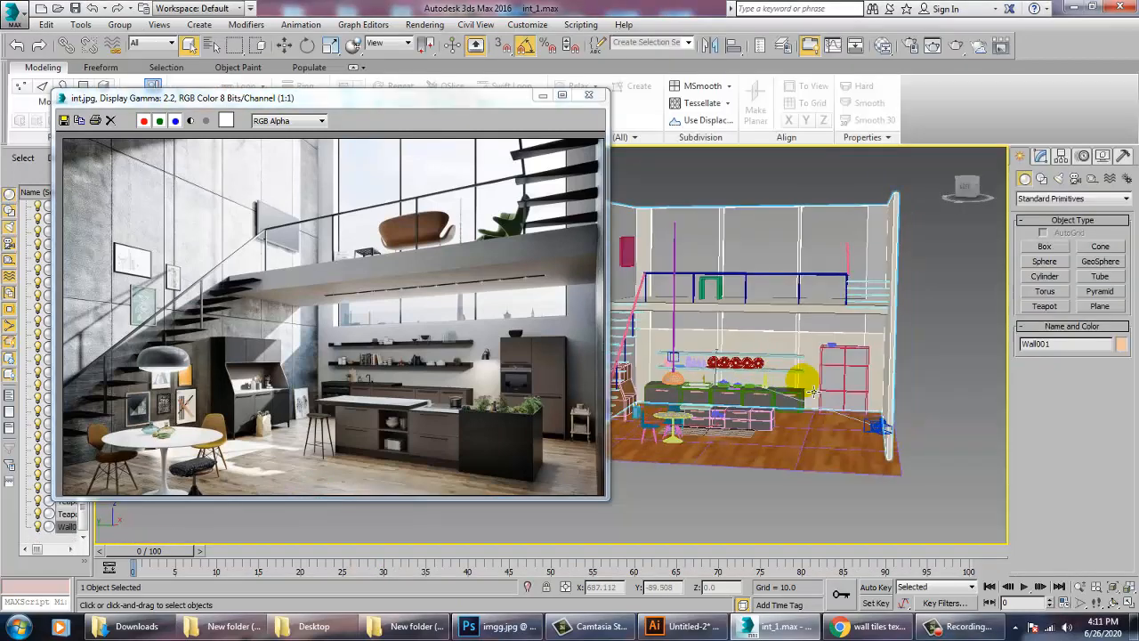
middle_drag(813, 391, 783, 423)
scroll(945, 421, up, 4)
alt+middle_drag(790, 382, 759, 339)
click(750, 348)
scroll(750, 347, up, 5)
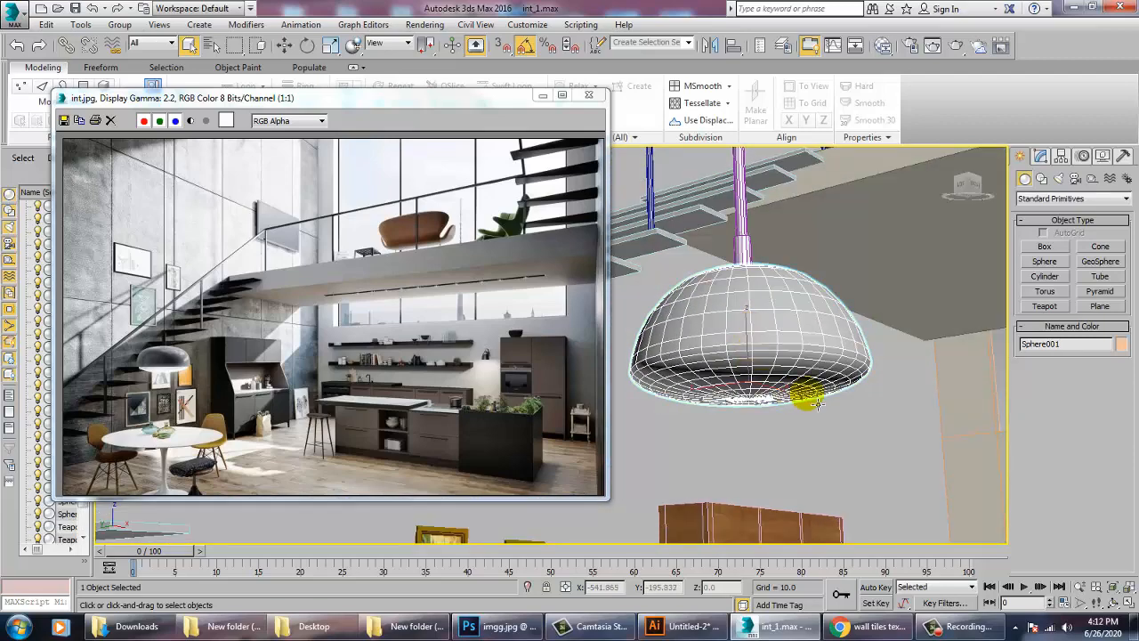
click(1040, 157)
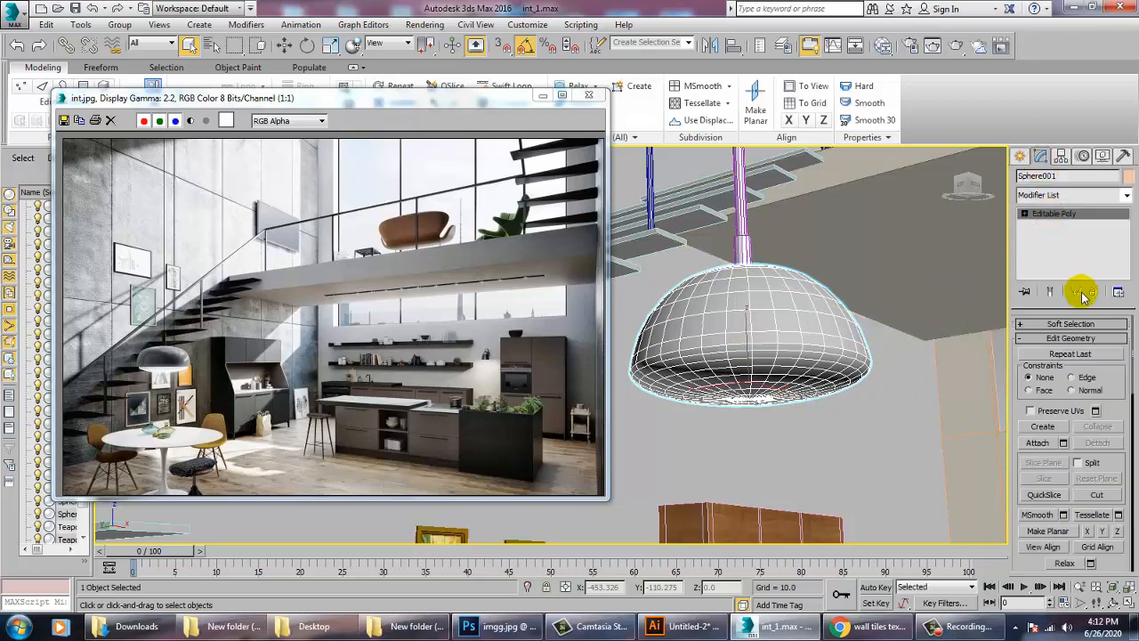
click(1024, 214)
click(1050, 258)
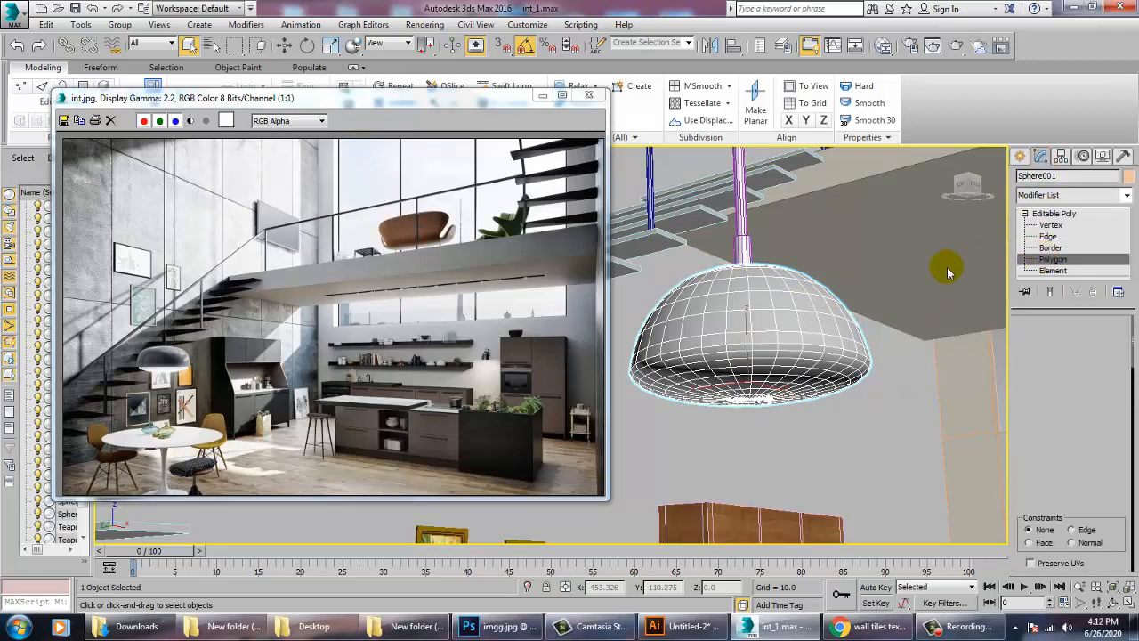
Step: In the front view, select the dome shade's upper polygons, leaving out the underside, and return to a shaded 3D view
key(f)
key(z)
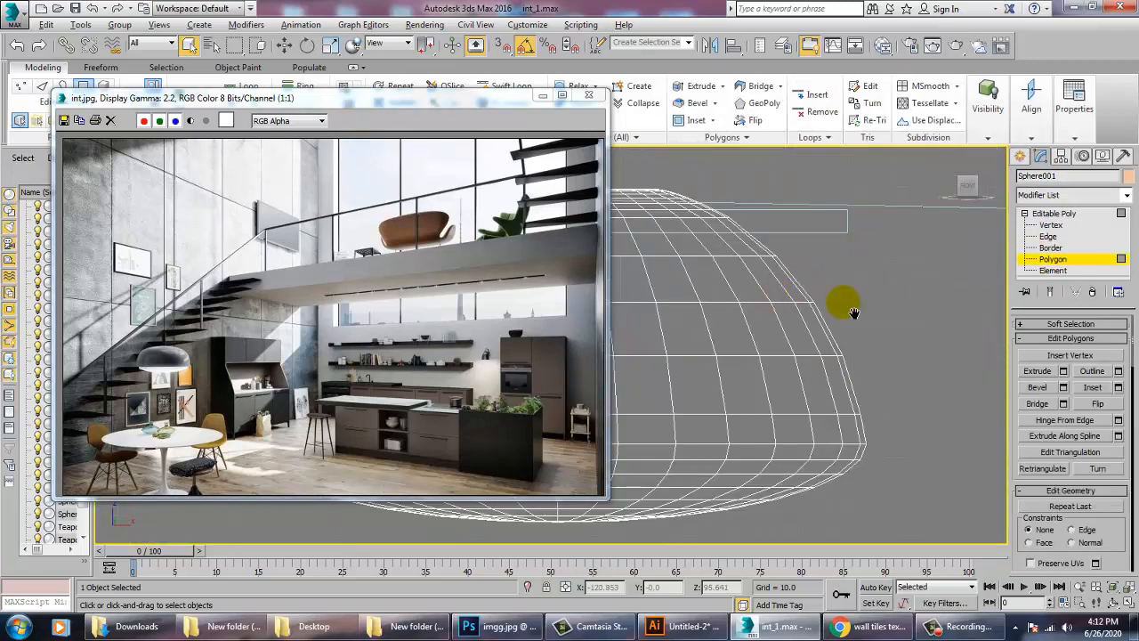
scroll(882, 305, down, 6)
alt+middle_drag(841, 353, 833, 372)
drag(701, 257, 986, 349)
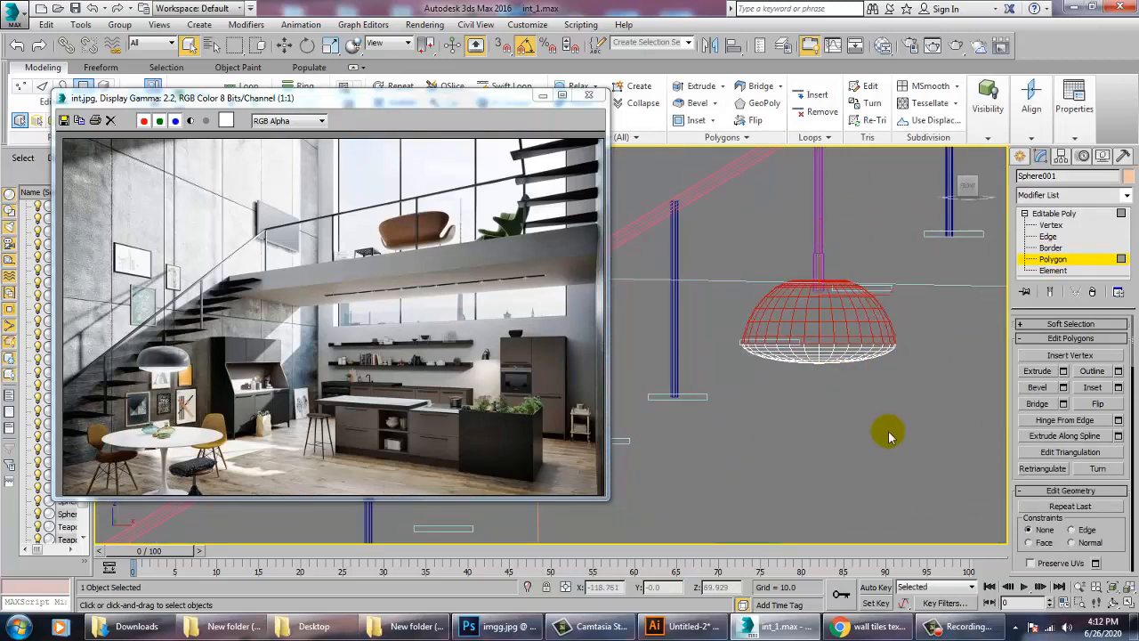
key(alt+w)
alt+middle_drag(867, 462, 775, 420)
key(alt+w)
scroll(775, 421, up, 2)
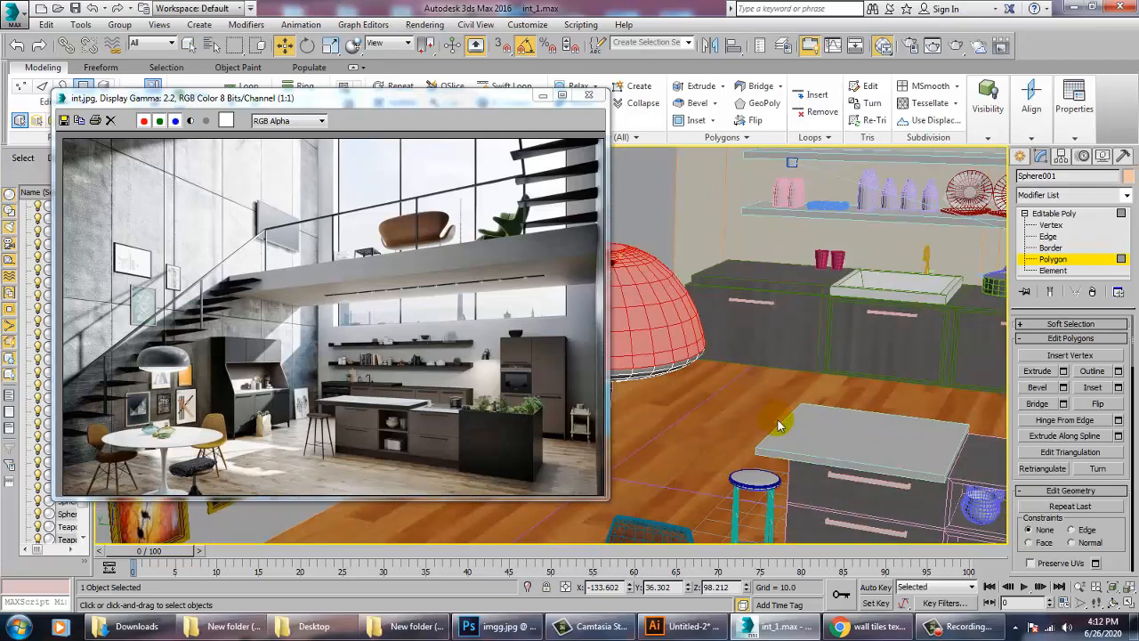
Step: Add a new VRayMtl in the Slate Material Editor and set its diffuse colour to near white
key(m)
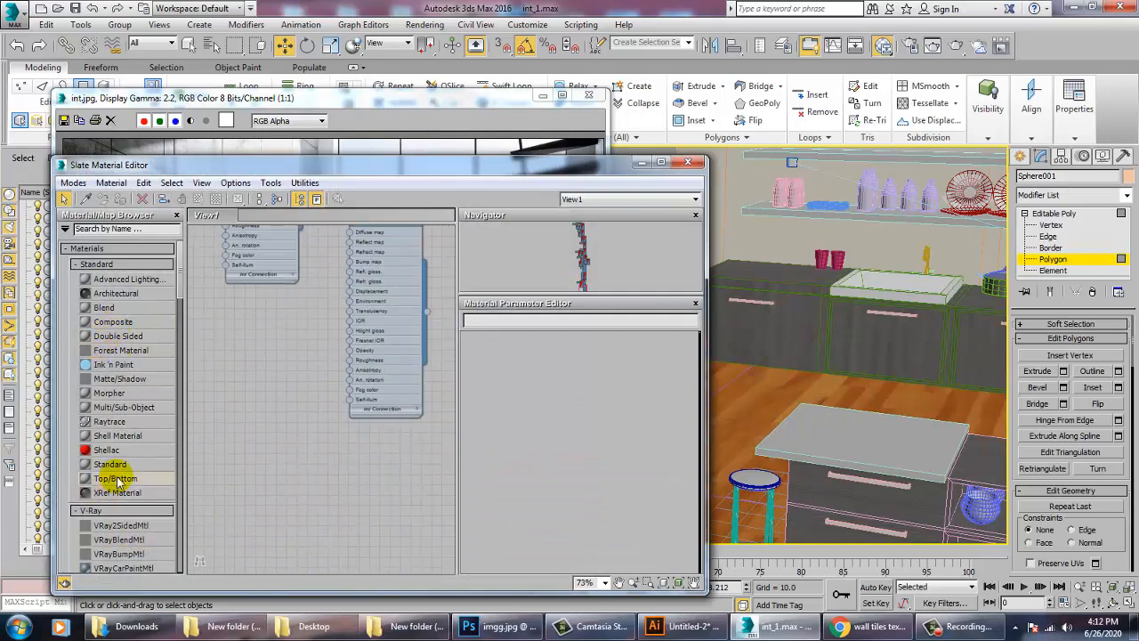
scroll(116, 476, down, 1)
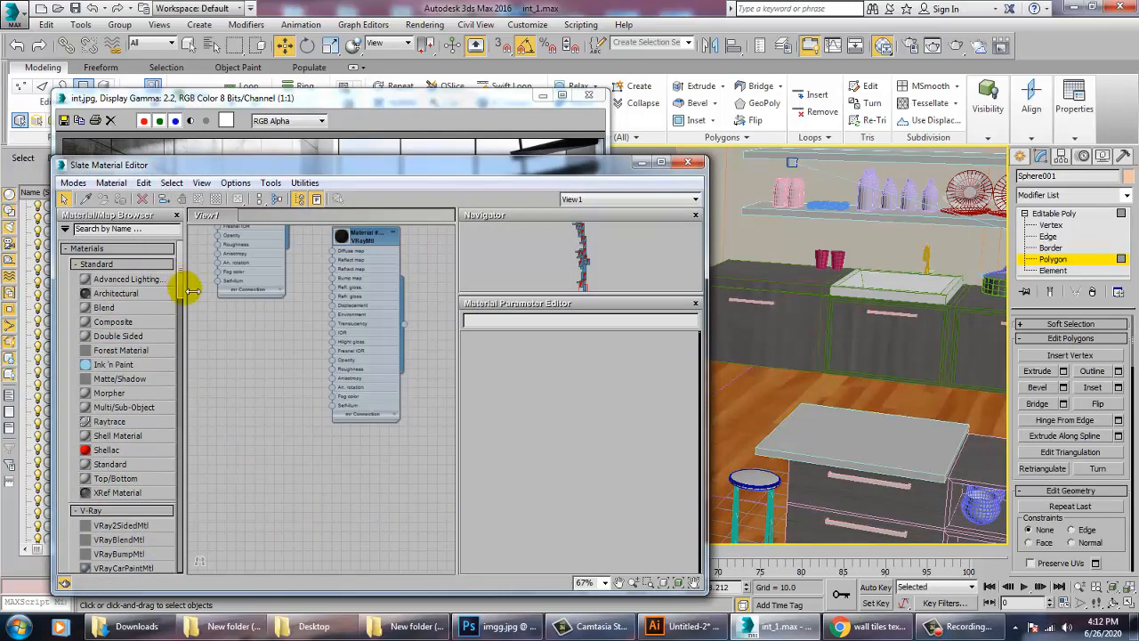
drag(180, 285, 178, 335)
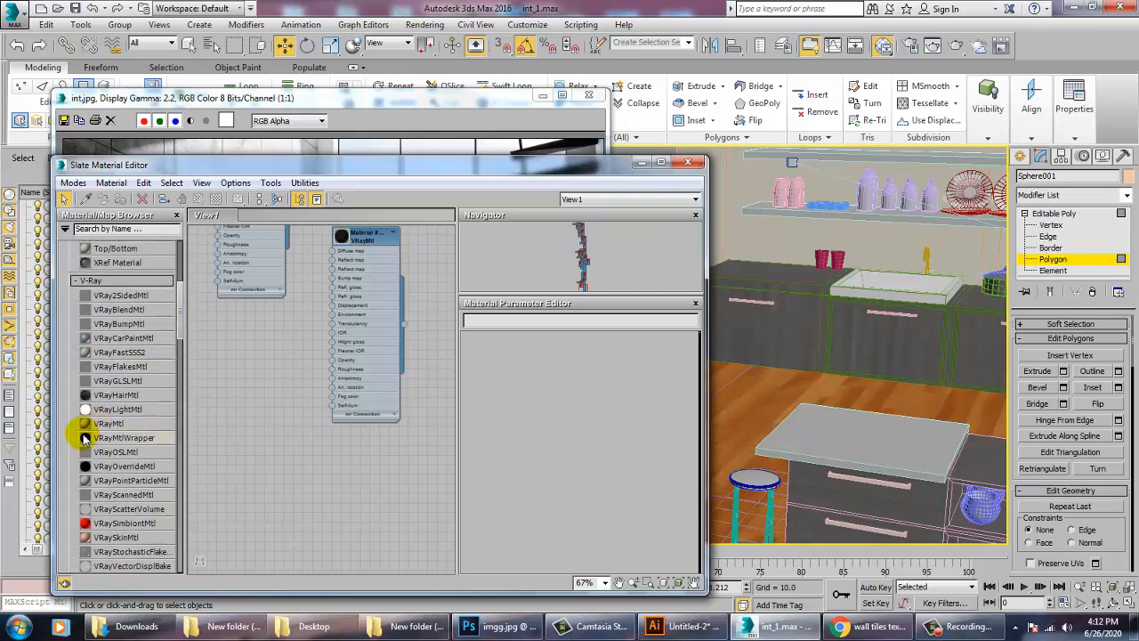
drag(93, 422, 245, 372)
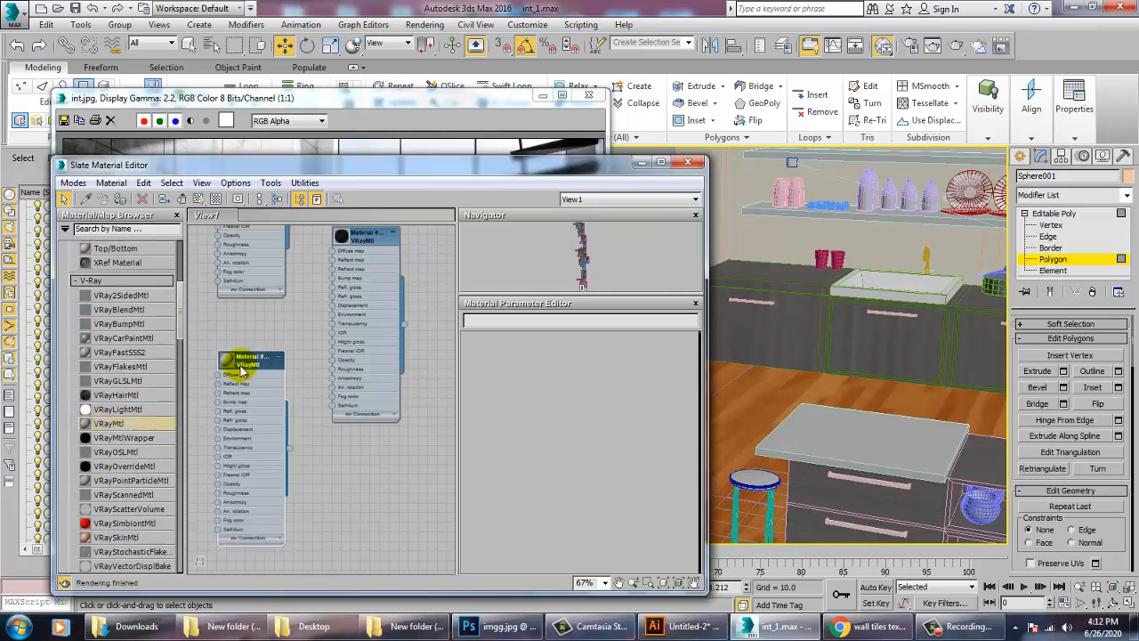
double_click(240, 372)
click(539, 355)
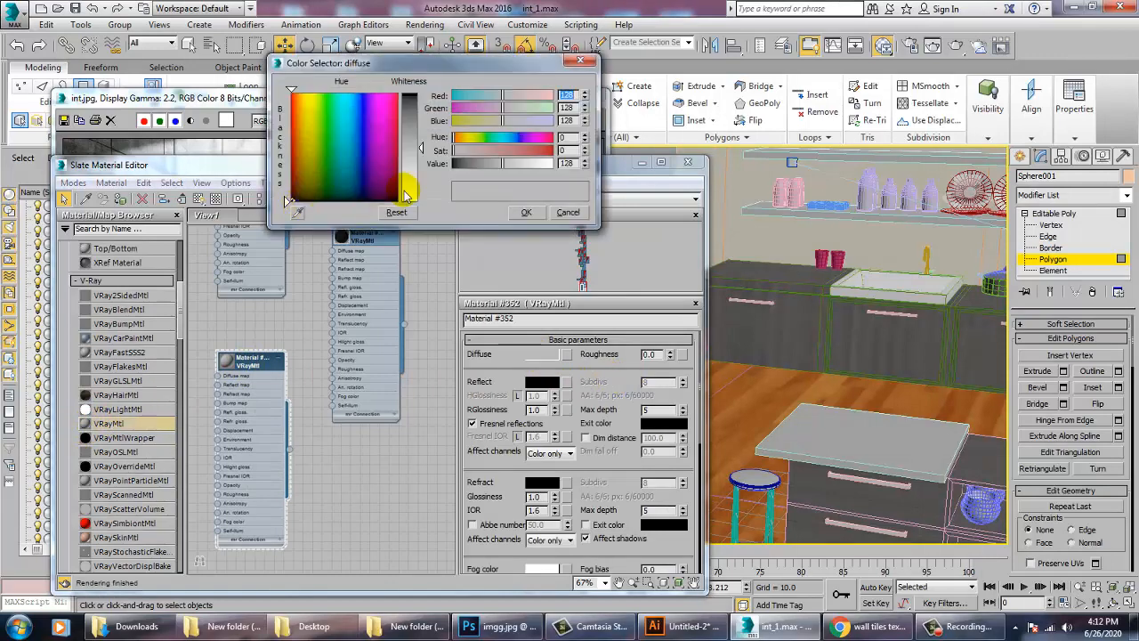
drag(422, 149, 428, 189)
key(Return)
Step: Set the material's reflection colour to a grey value of 200, reflection glossiness to 0.79 and Fresnel IOR to 0.6
click(541, 381)
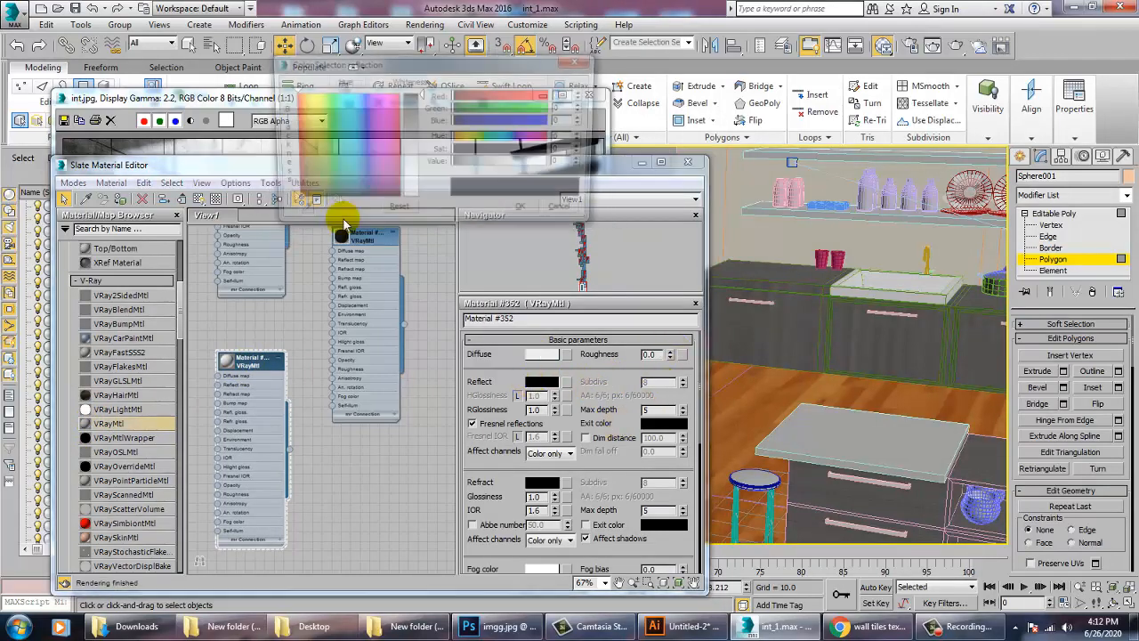
drag(422, 92, 422, 173)
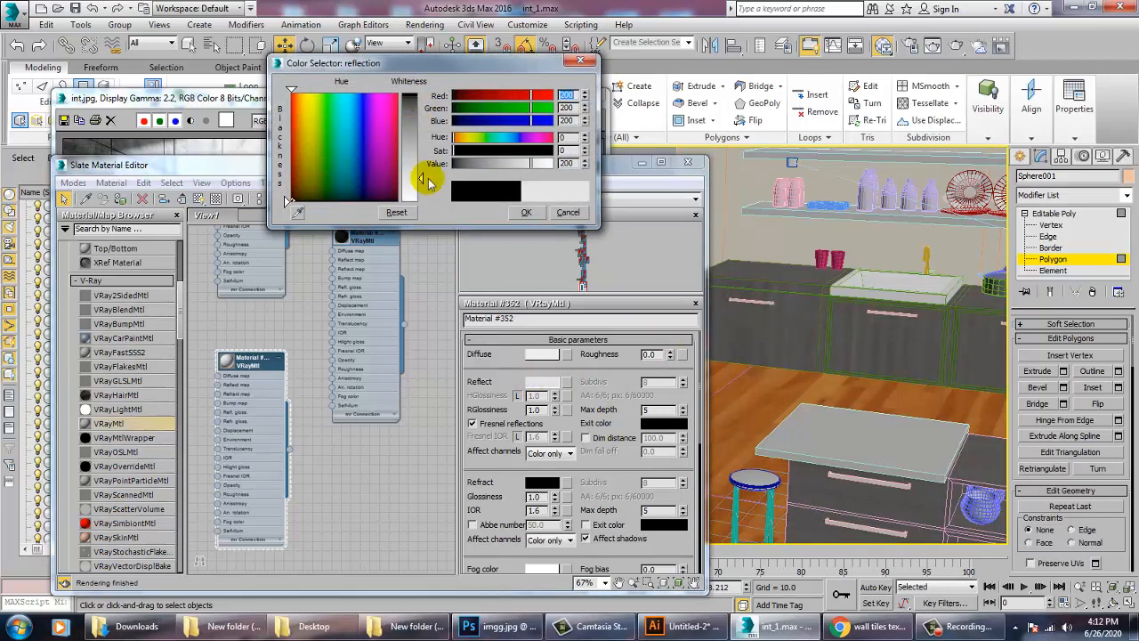
click(525, 212)
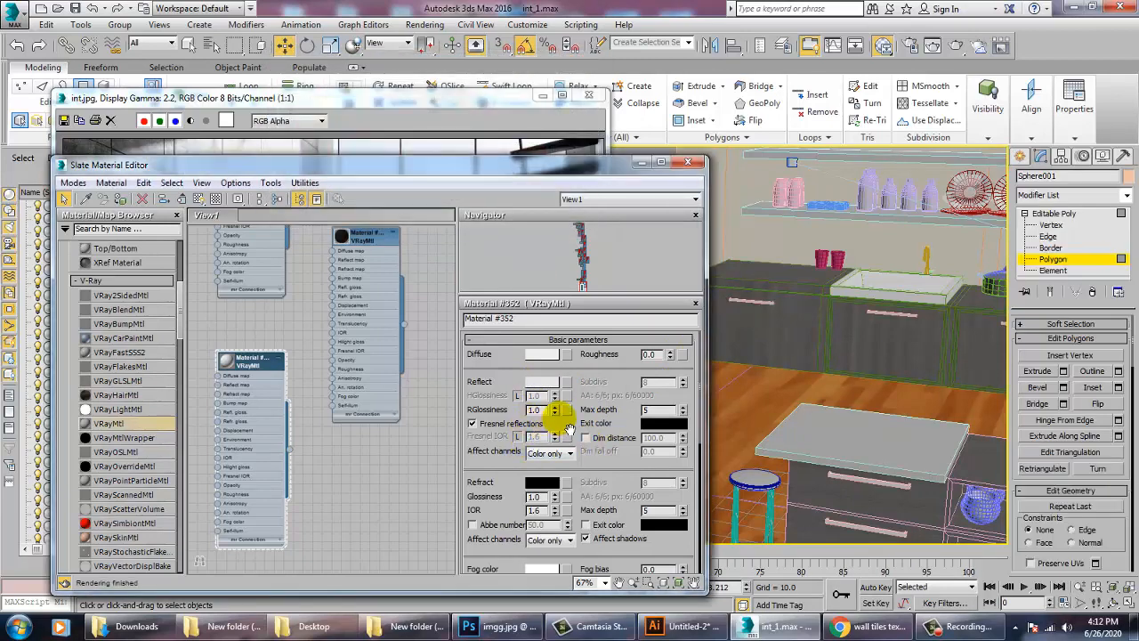
double_click(228, 361)
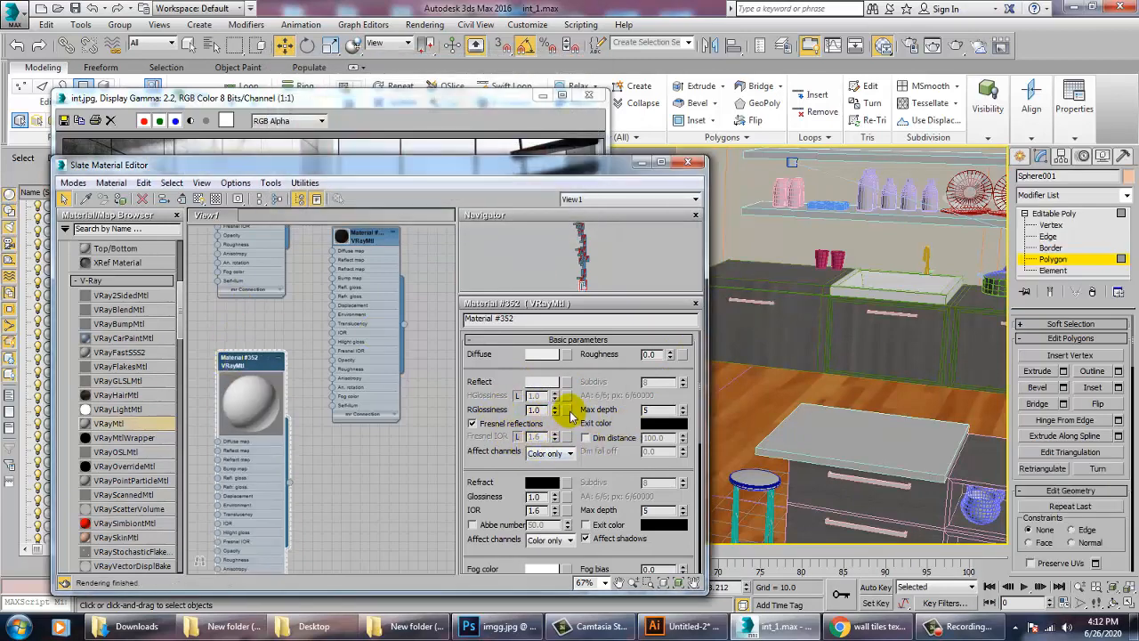
click(516, 437)
mouse_move(554, 437)
mouse_down()
mouse_move(559, 454)
mouse_move(568, 439)
mouse_up()
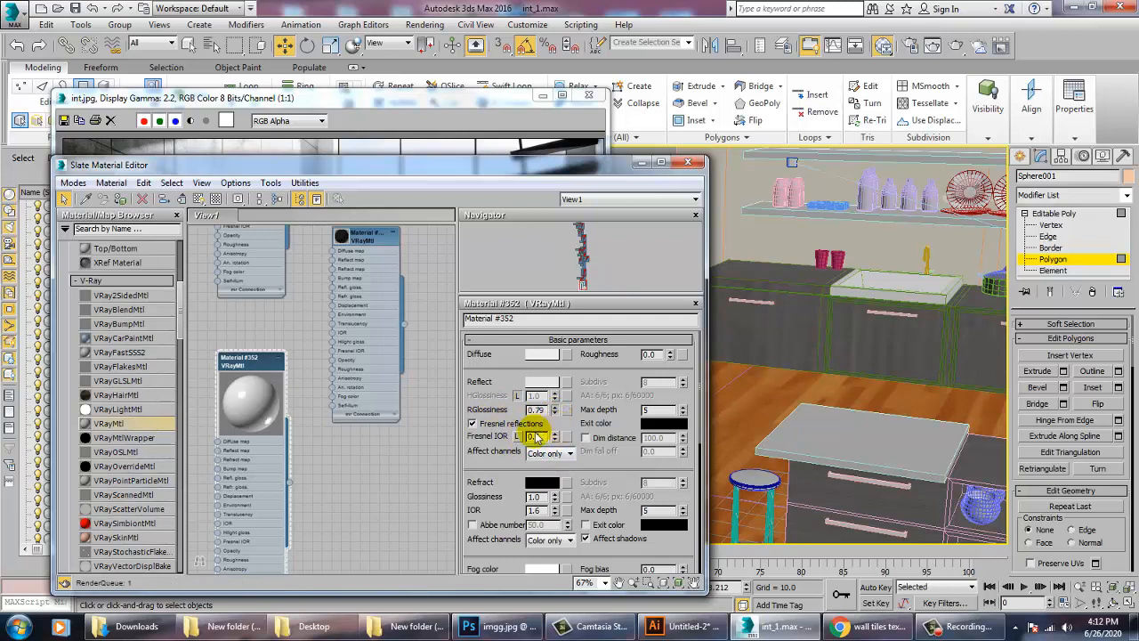
Step: Turn off Fresnel reflections and assign the material to the selected upper polygons of the lamp shade
click(472, 424)
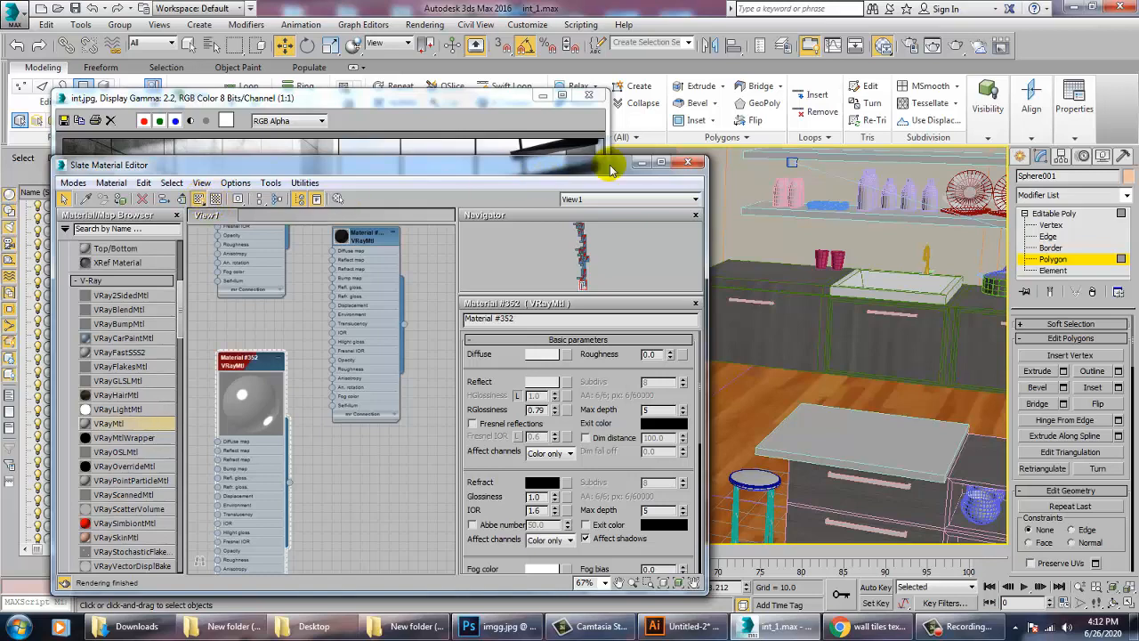
click(641, 162)
middle_click(824, 333)
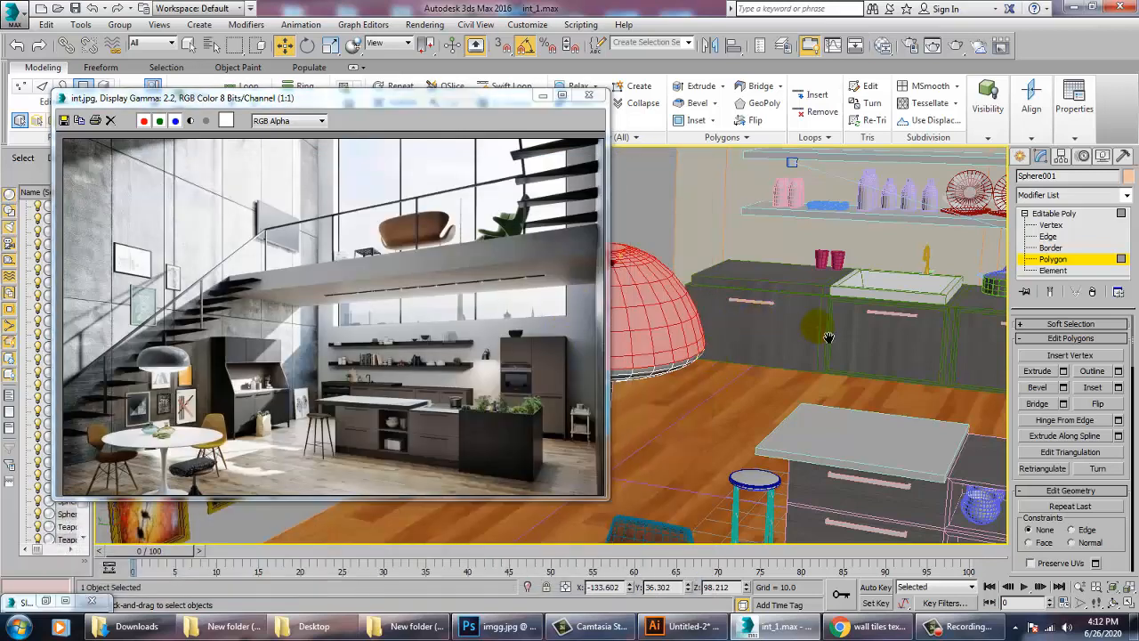
Step: Invert the polygon selection to the lamp shade's underside and add a second VRayMtl to the material view
key(ctrl+i)
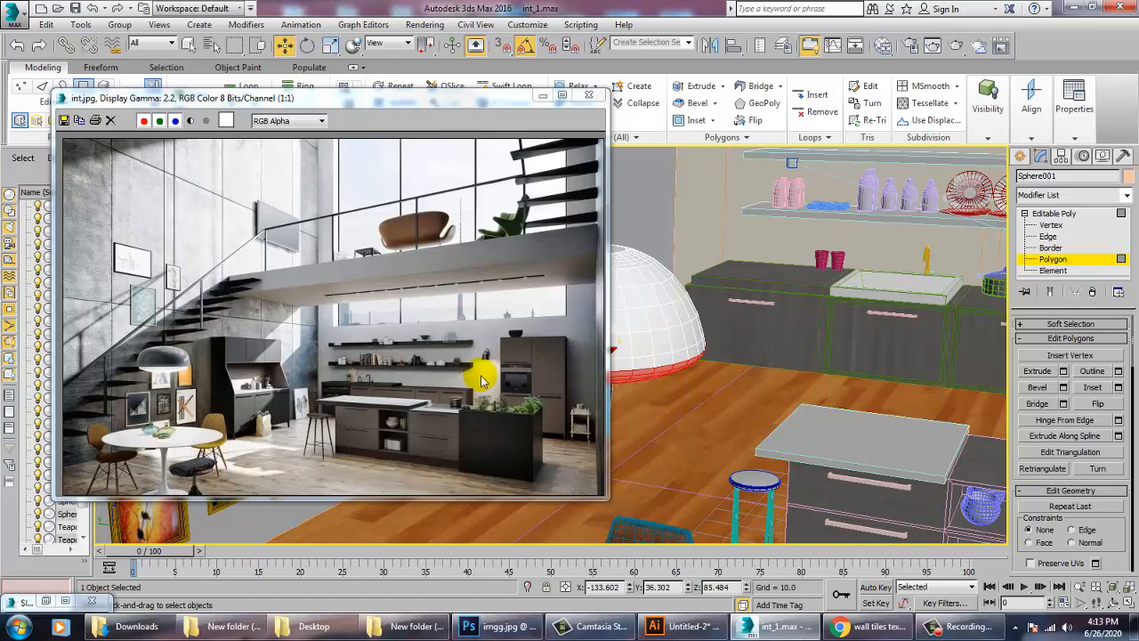
click(631, 332)
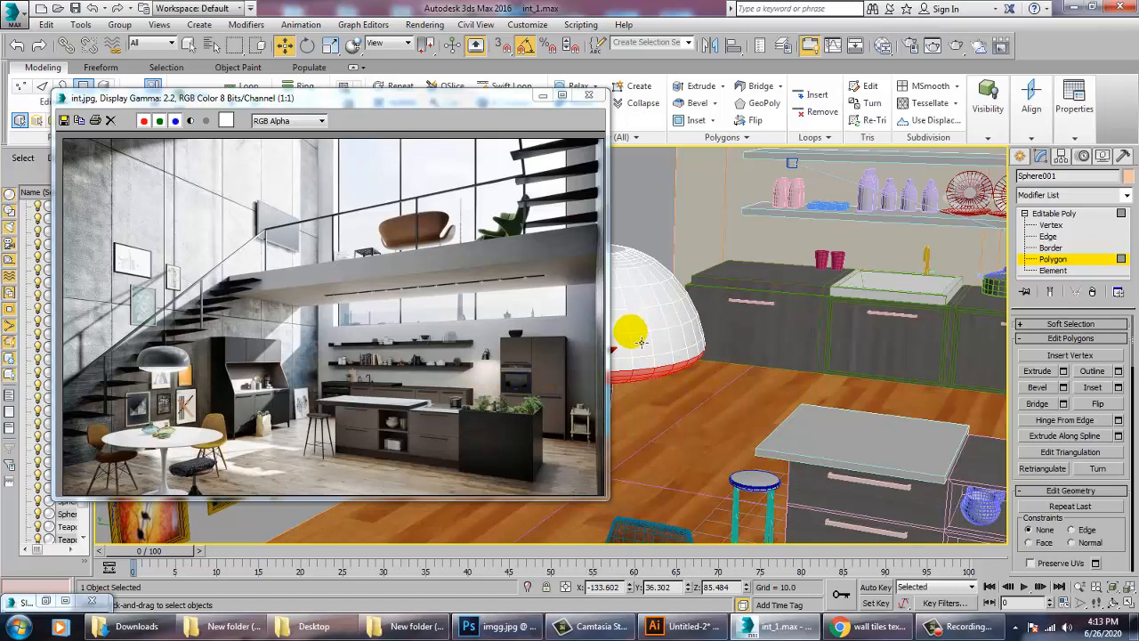
key(m)
middle_drag(287, 424, 270, 392)
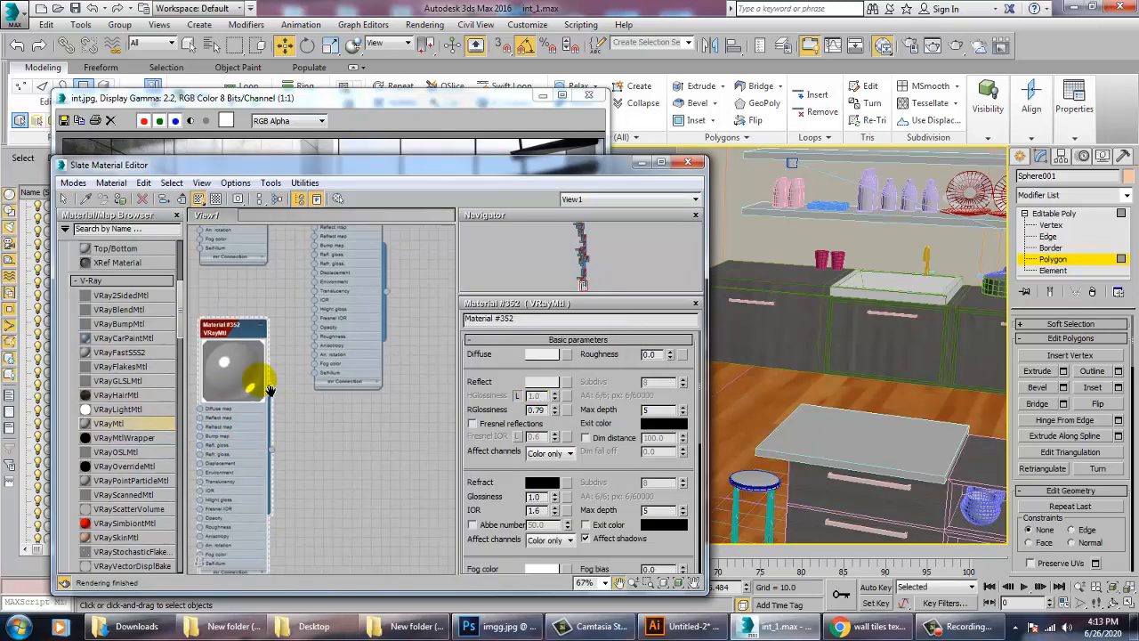
drag(111, 423, 356, 428)
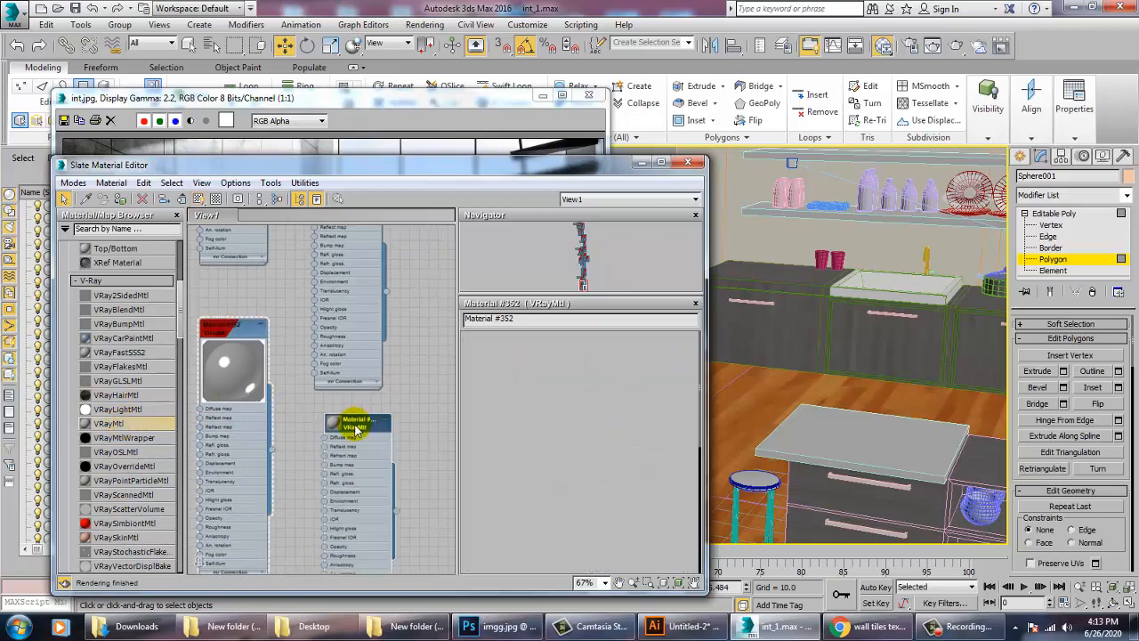
double_click(356, 425)
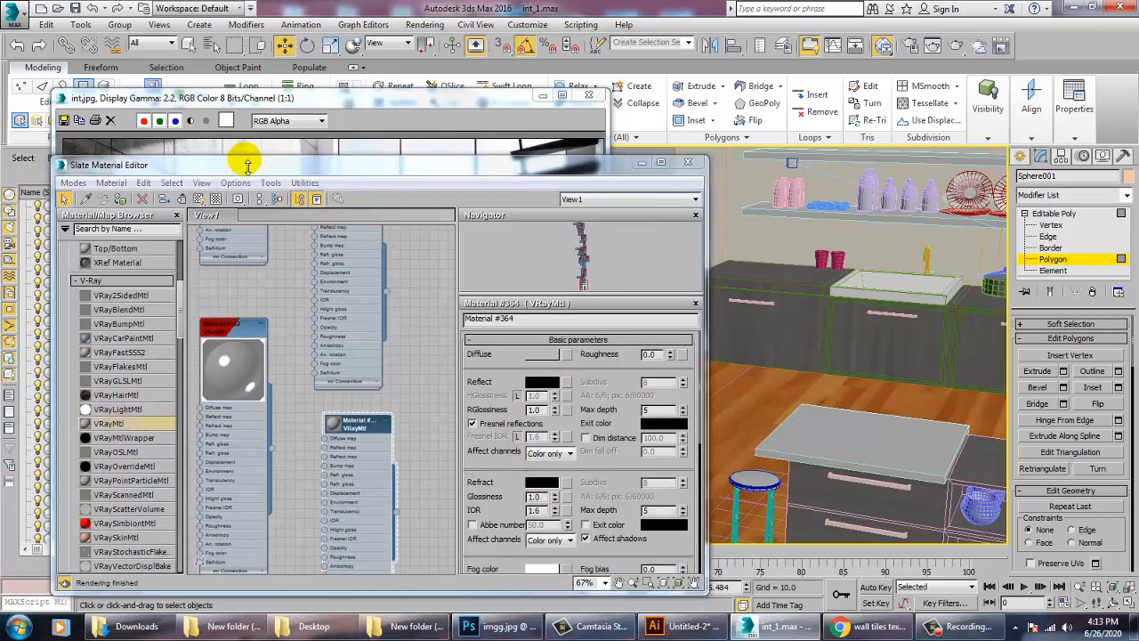
Step: Set the second material's refraction colour to value 232, assign it to the underside polygons and leave polygon editing
drag(419, 100, 421, 191)
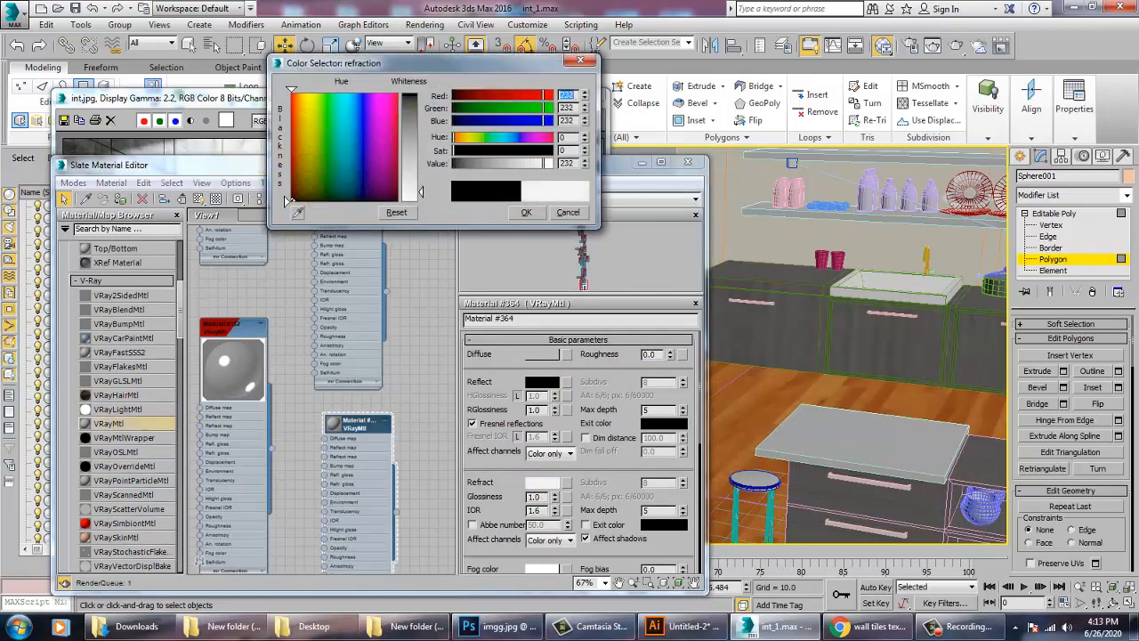
click(528, 213)
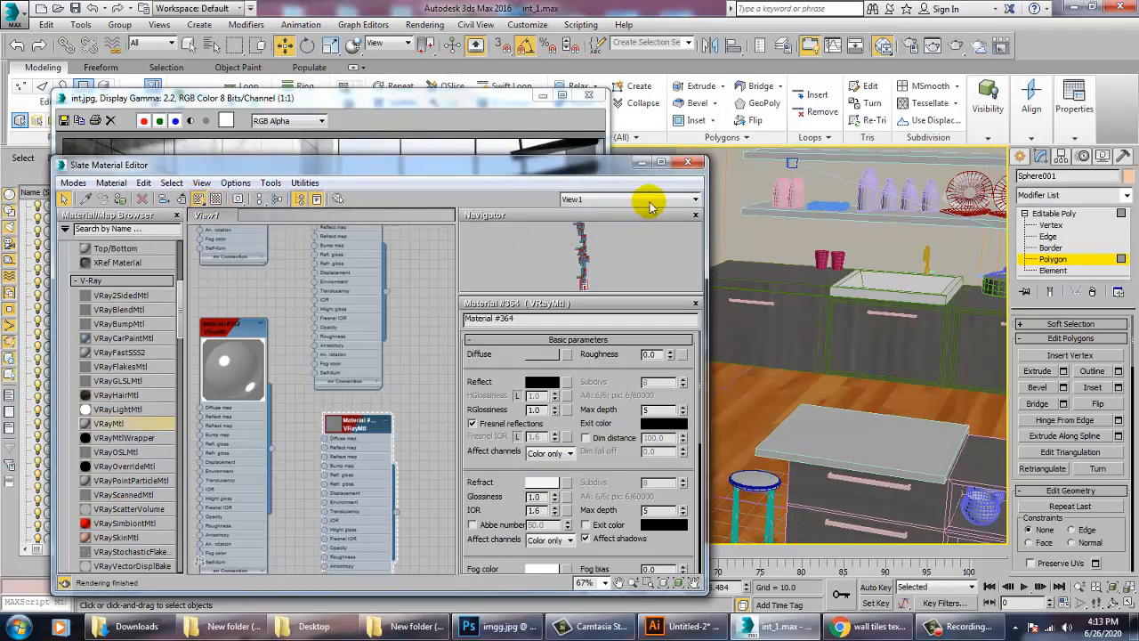
click(642, 162)
alt+middle_drag(760, 355, 767, 246)
click(1056, 215)
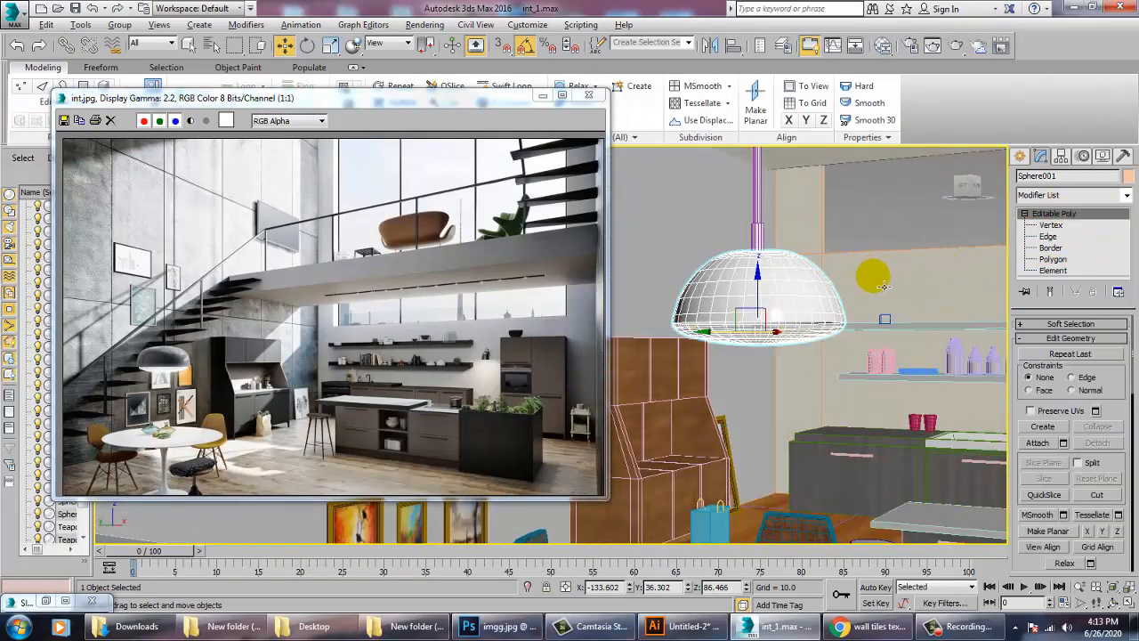
Step: Select the body of the blue shopping bag on the floor and bring it into close view
scroll(828, 307, down, 10)
scroll(829, 308, up, 5)
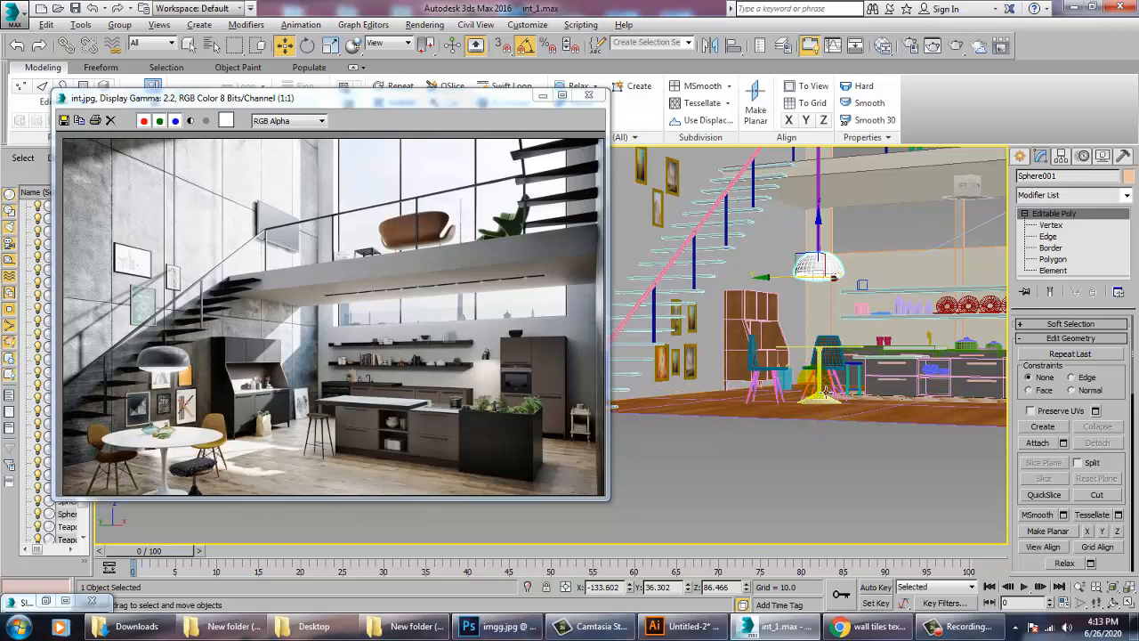
alt+middle_drag(829, 384, 846, 392)
scroll(846, 392, up, 10)
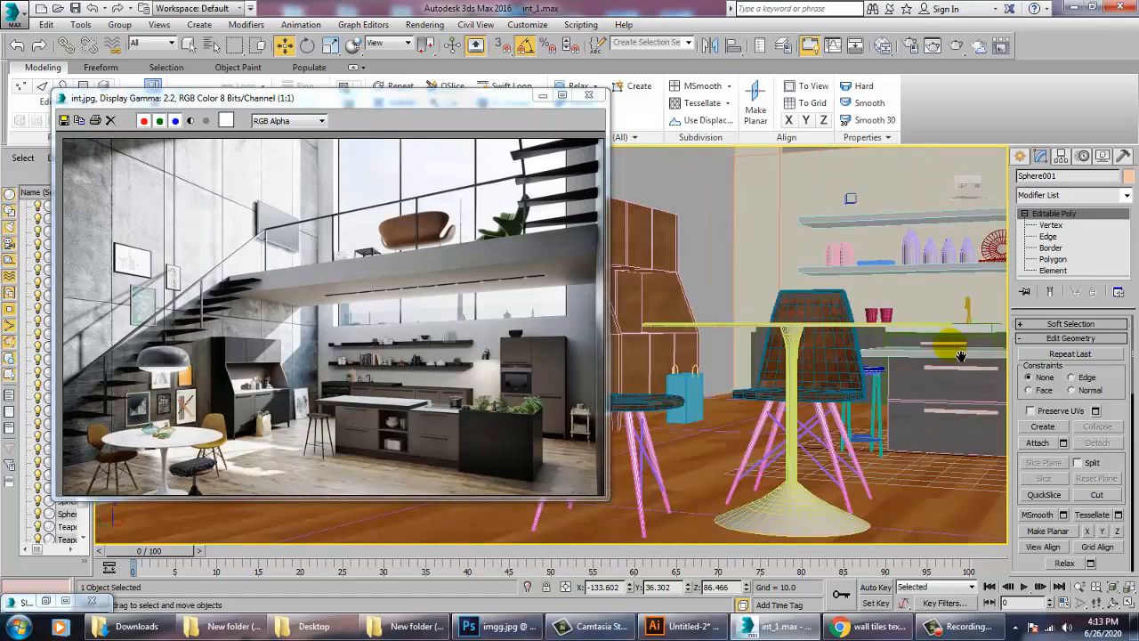
click(850, 382)
scroll(847, 389, up, 10)
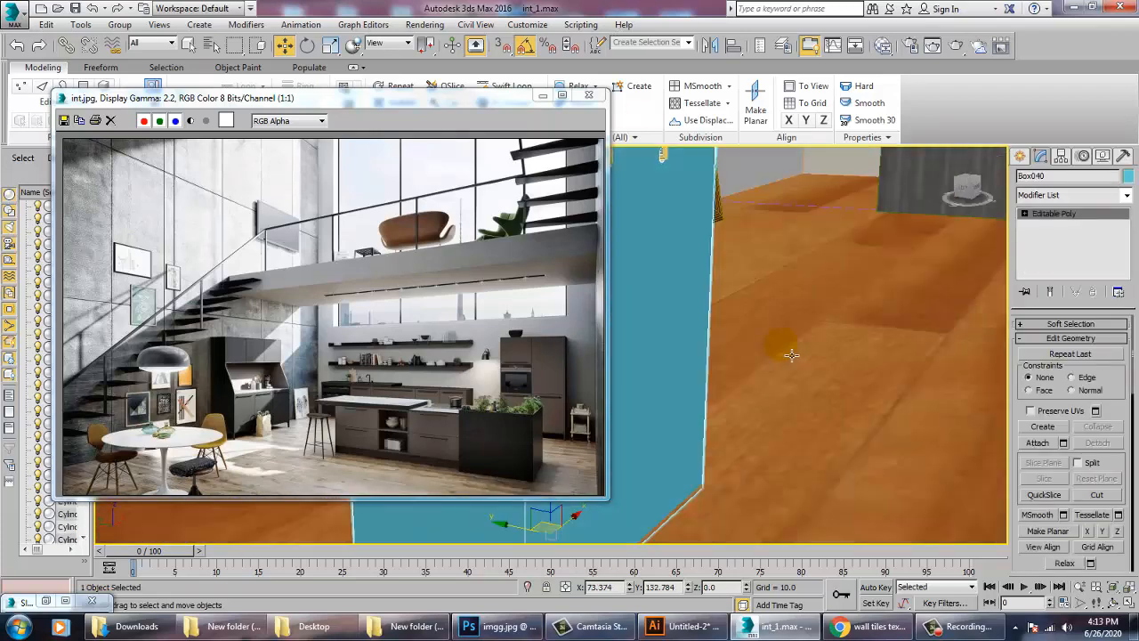
scroll(847, 389, down, 8)
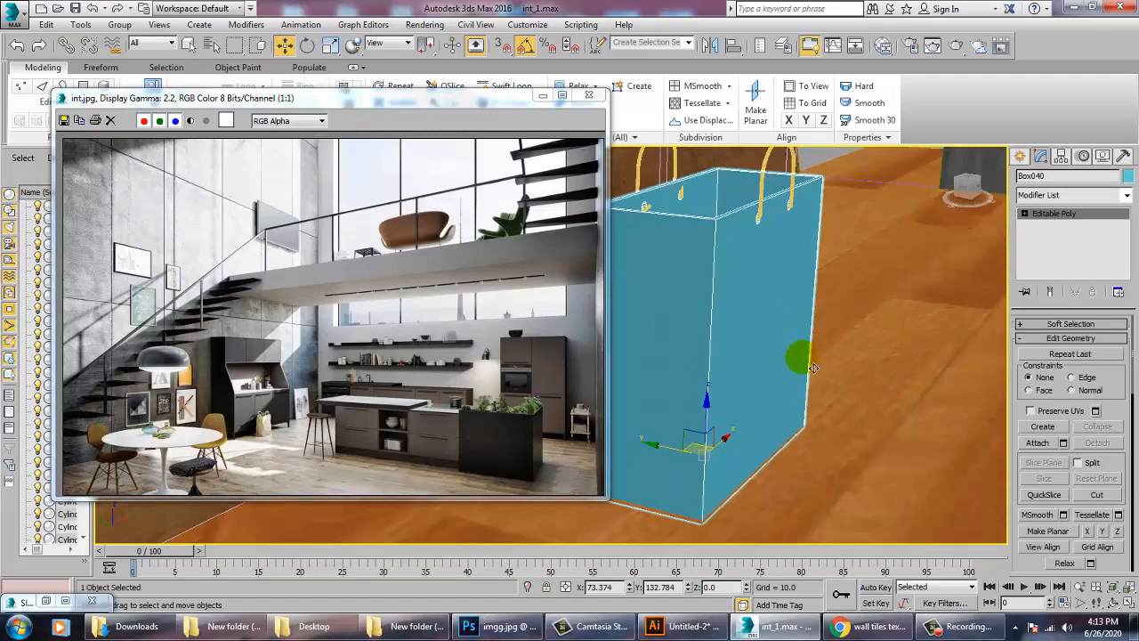
alt+middle_drag(788, 369, 782, 362)
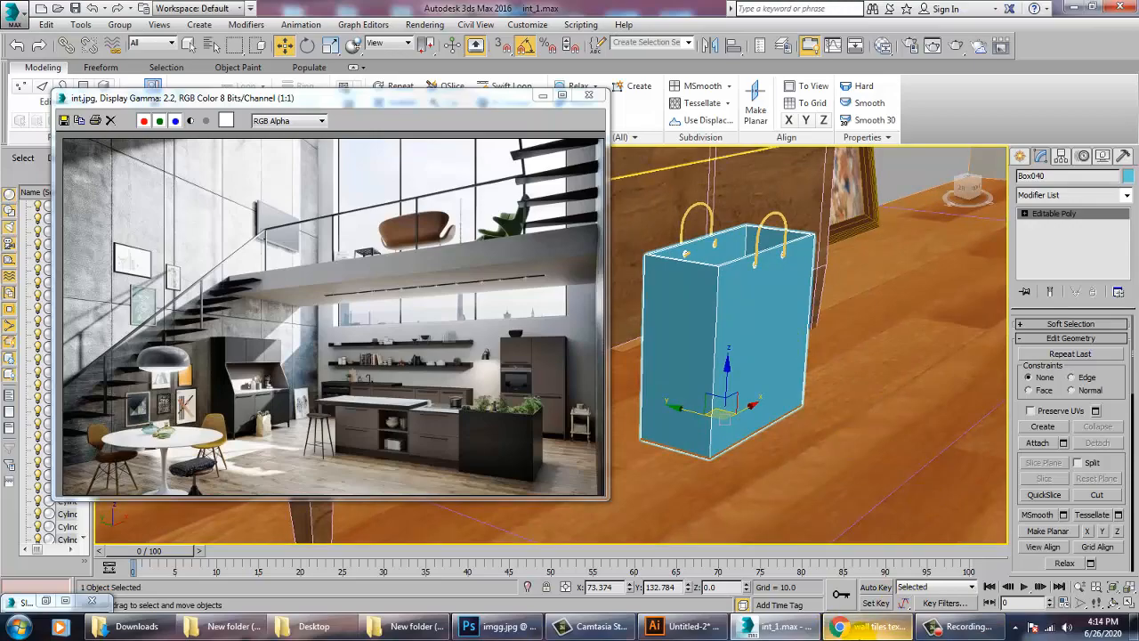
Step: Switch to the Chrome browser and search Google Images for "cardboard texture"
click(872, 625)
scroll(439, 287, down, 5)
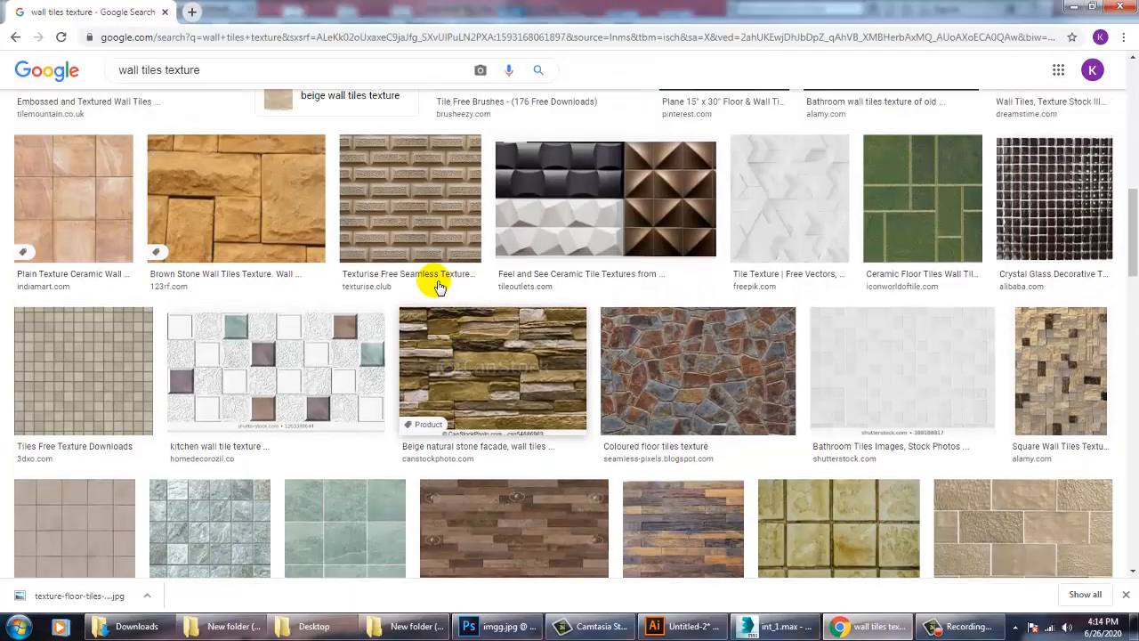
scroll(438, 287, up, 5)
triple_click(210, 71)
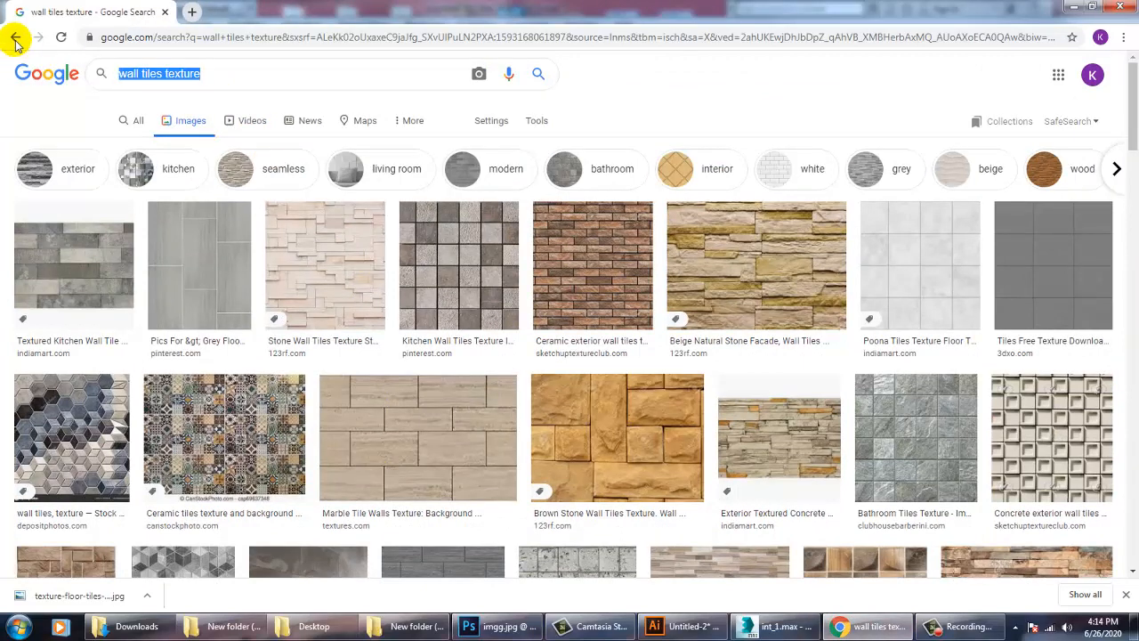
text(card)
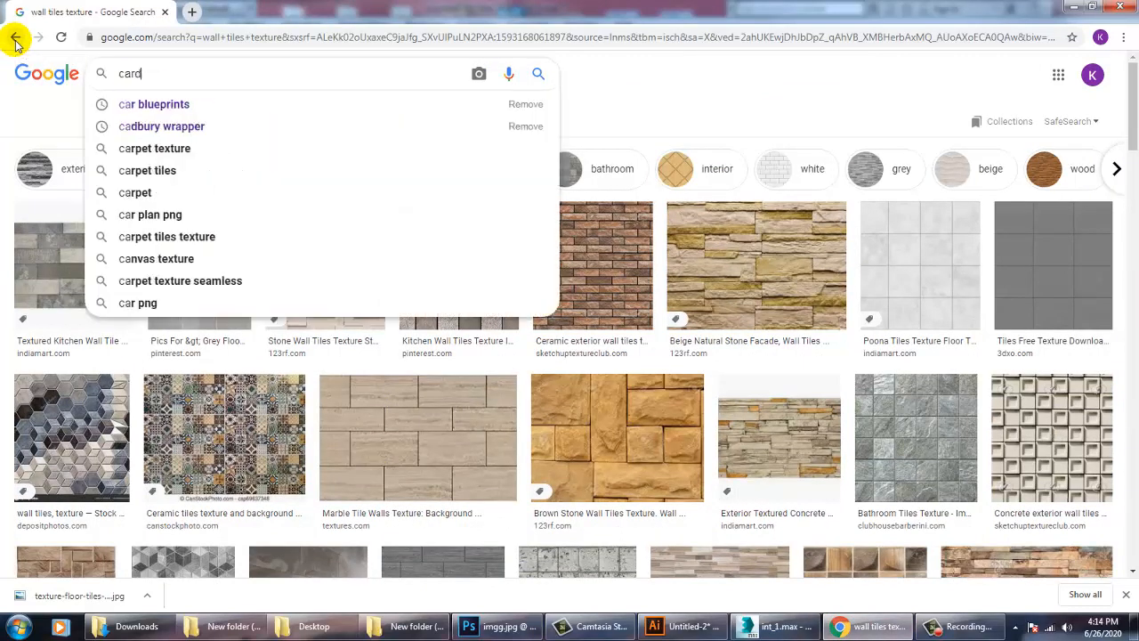
text(board texture)
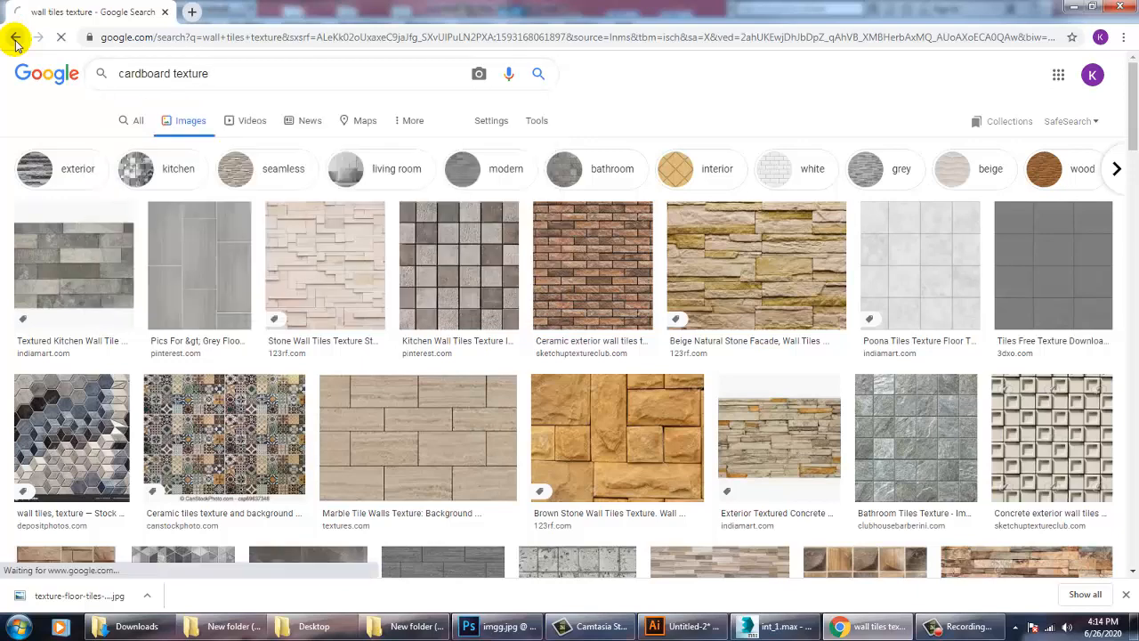
key(Return)
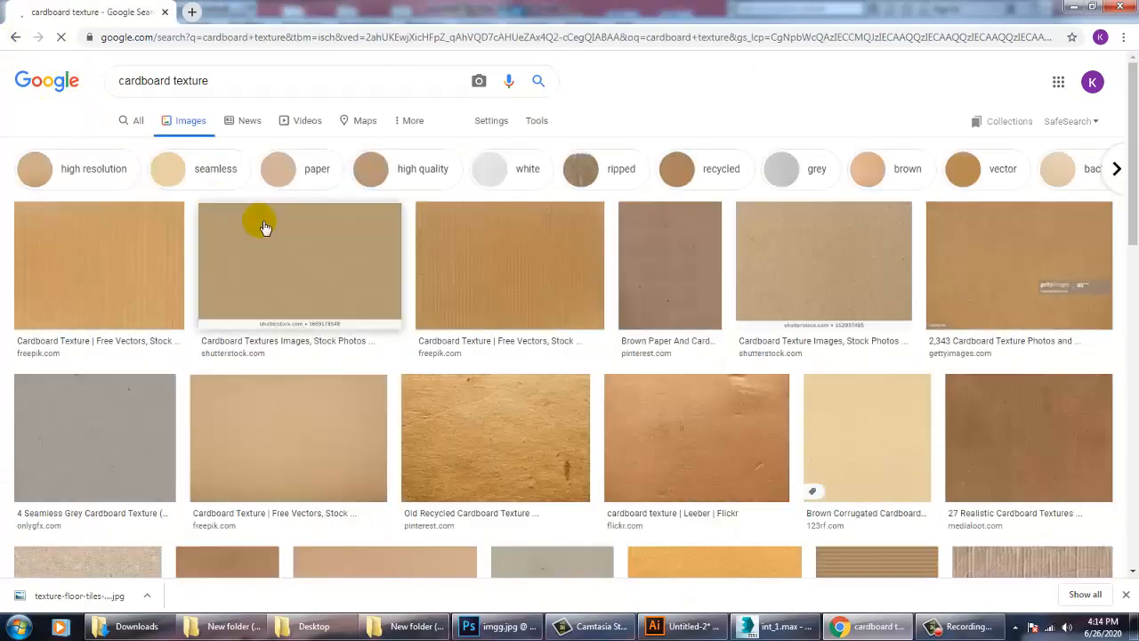
Step: Open the Freepik vertical-ribbed cardboard image and save it as cardboard-wallpaper-template_1194-6785 in the June int folder
click(514, 274)
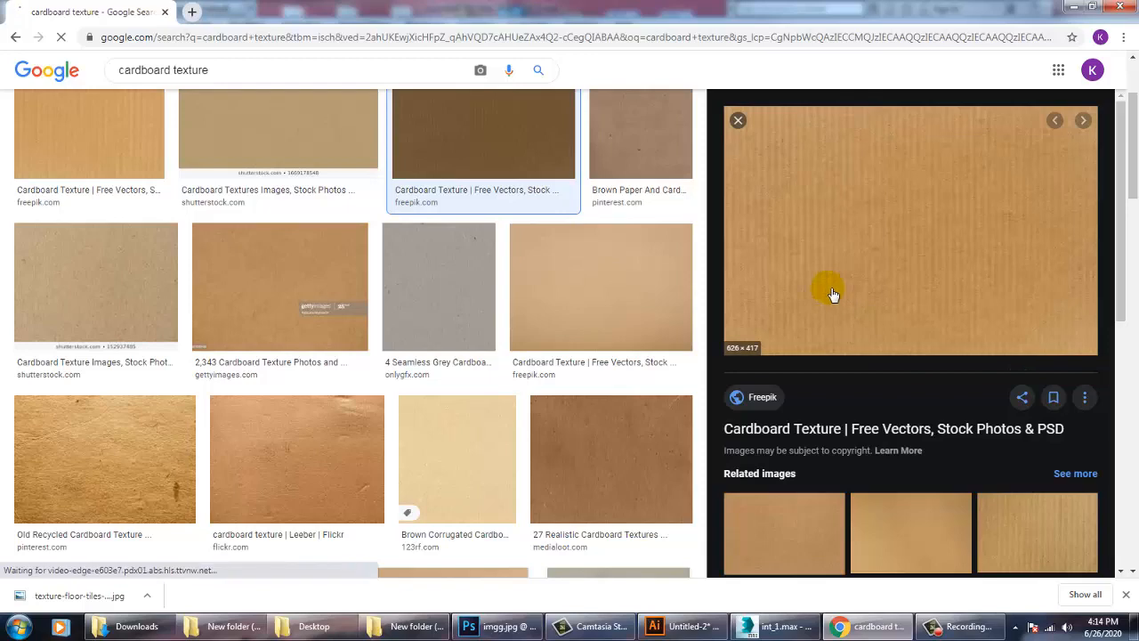
right_click(839, 211)
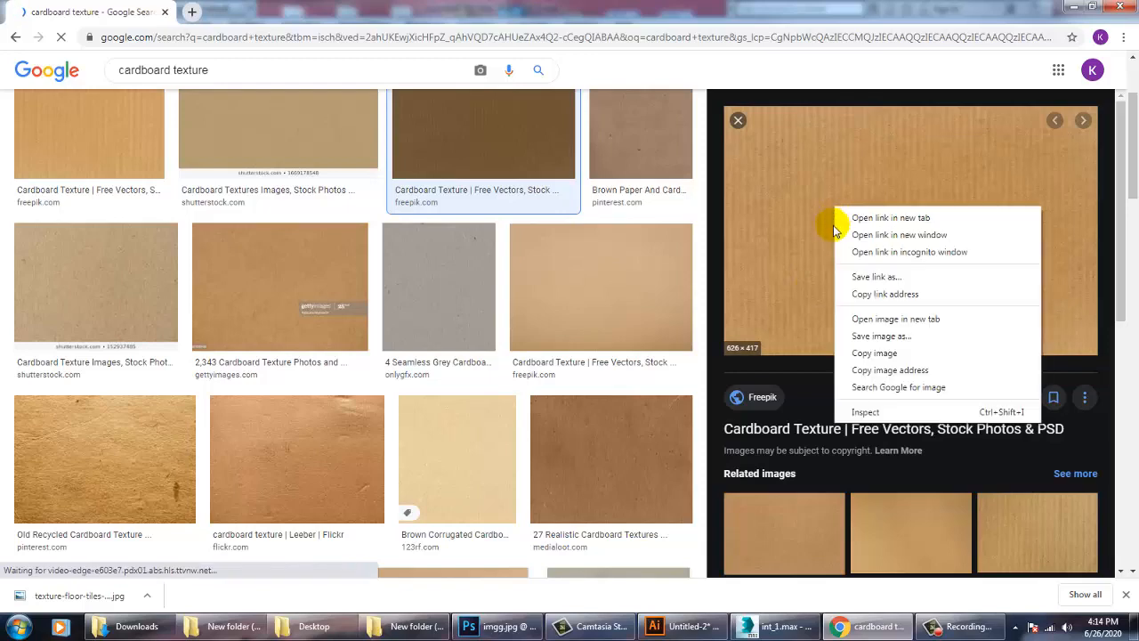
click(903, 337)
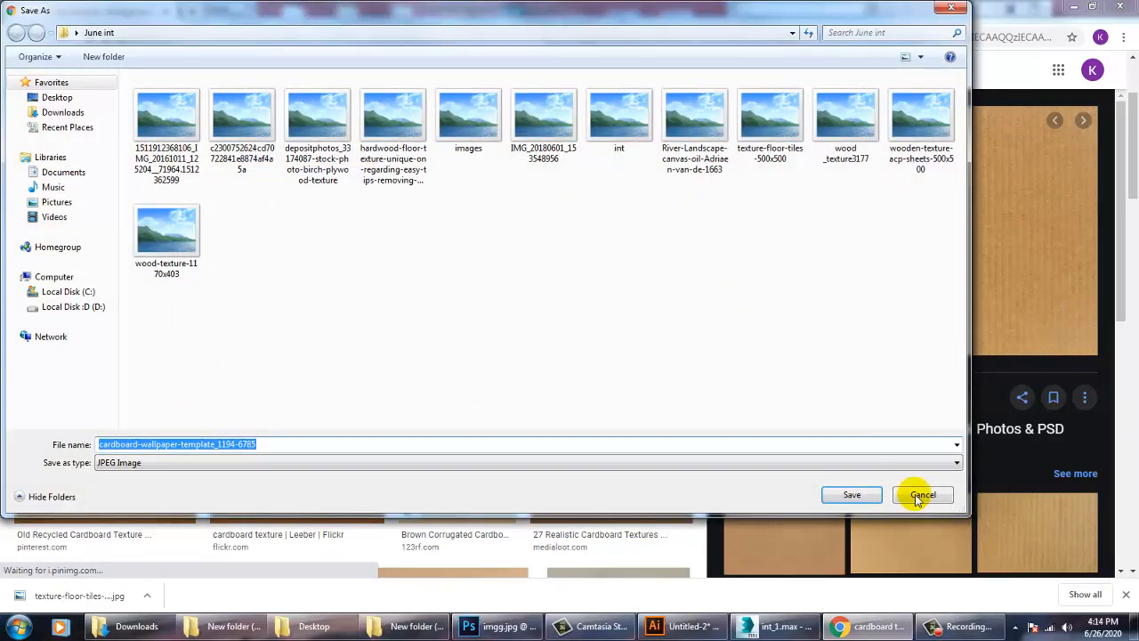
click(868, 493)
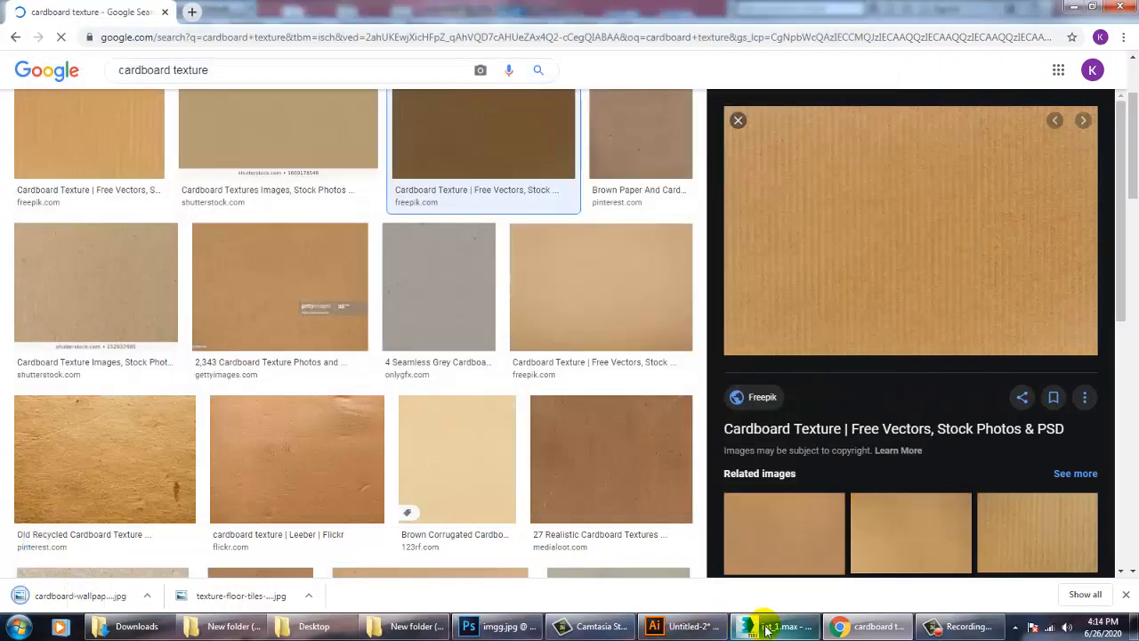
Step: Return to 3ds Max, add a new VRayMtl to the material view and open its parameters
click(760, 626)
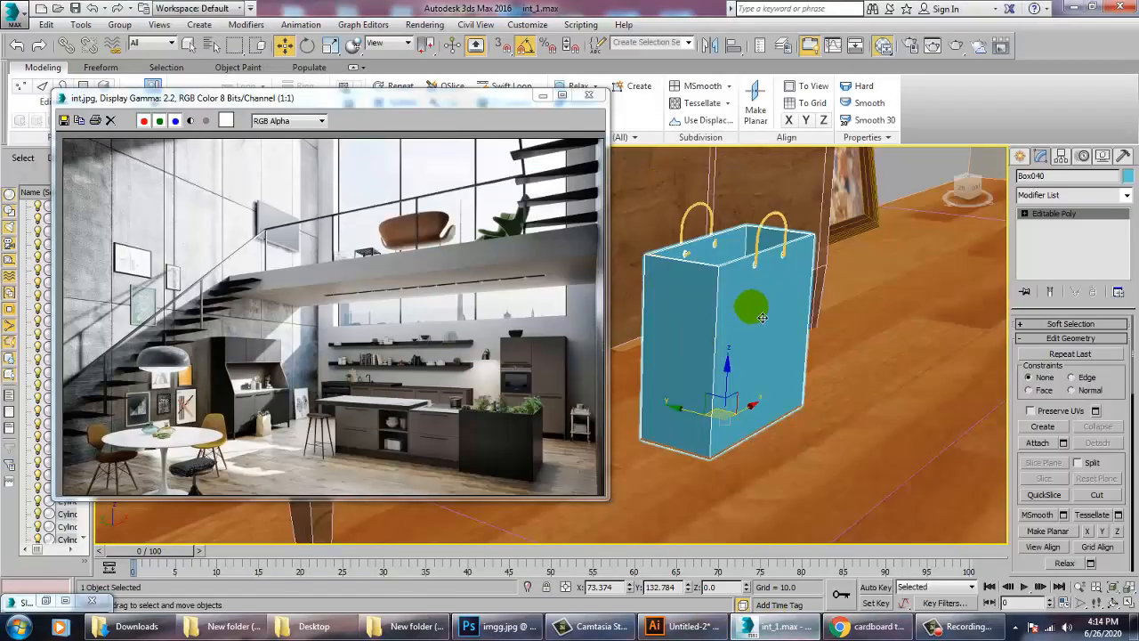
key(m)
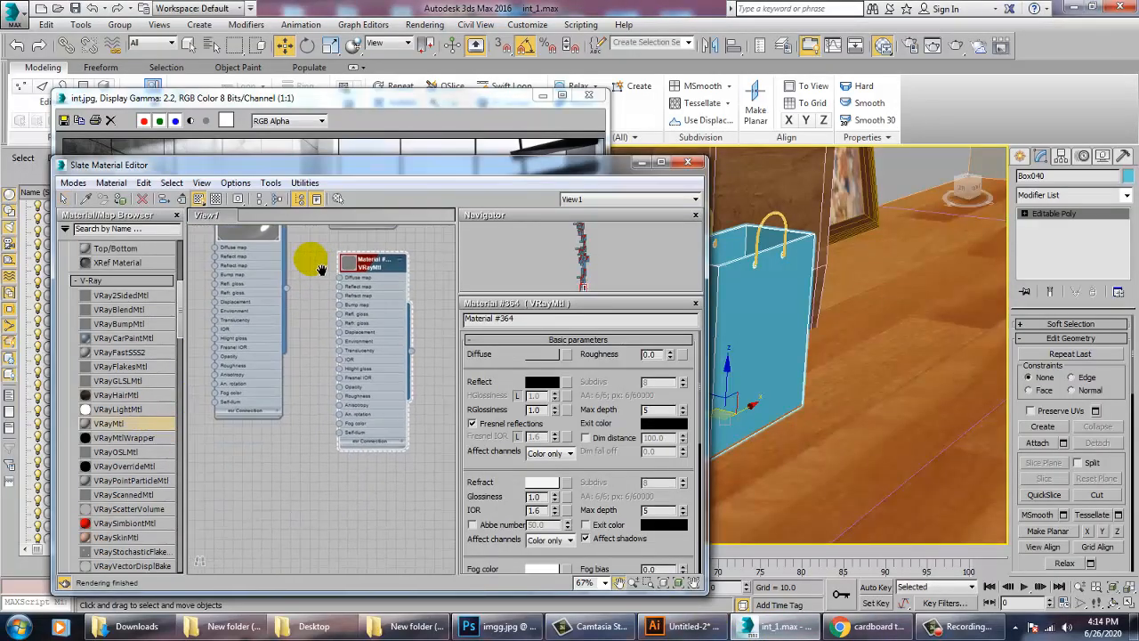
drag(103, 424, 276, 466)
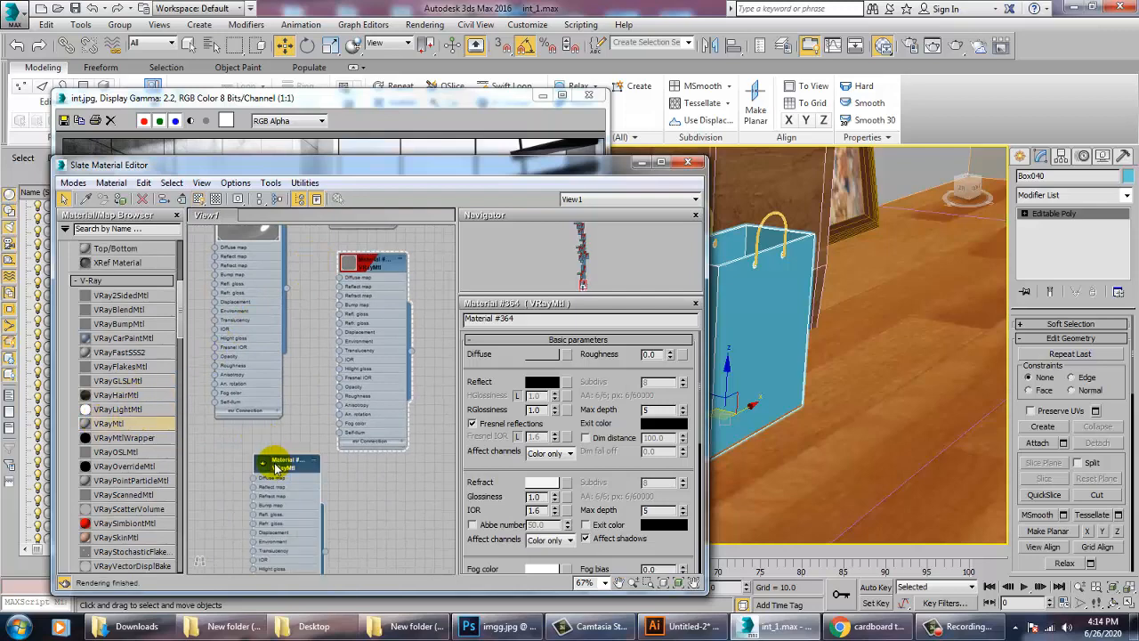
double_click(275, 467)
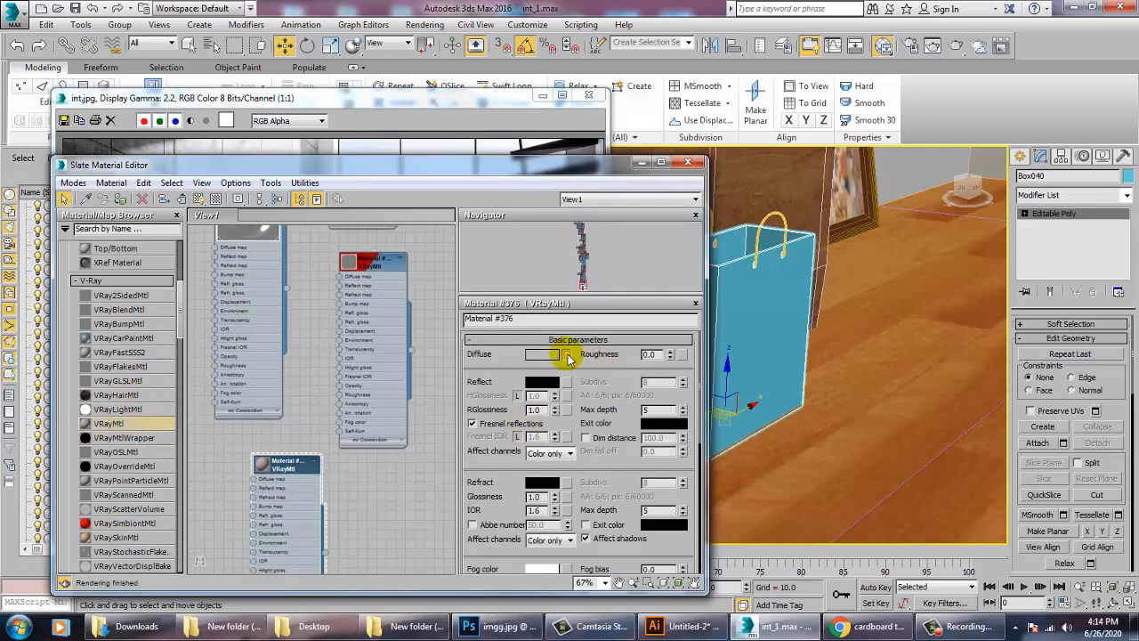
Step: Load cardboard-wallpaper-template_1194-6785 from Desktop's June int folder as the diffuse bitmap, then assign the material to the bag and show it in the viewport
click(567, 356)
double_click(450, 151)
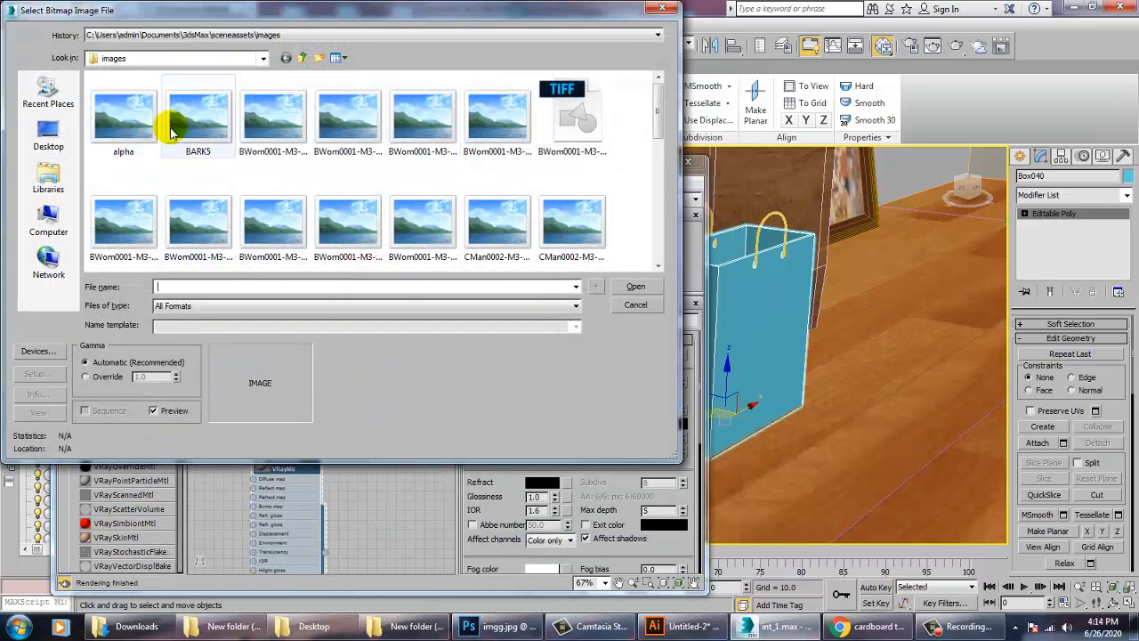
click(48, 135)
double_click(316, 164)
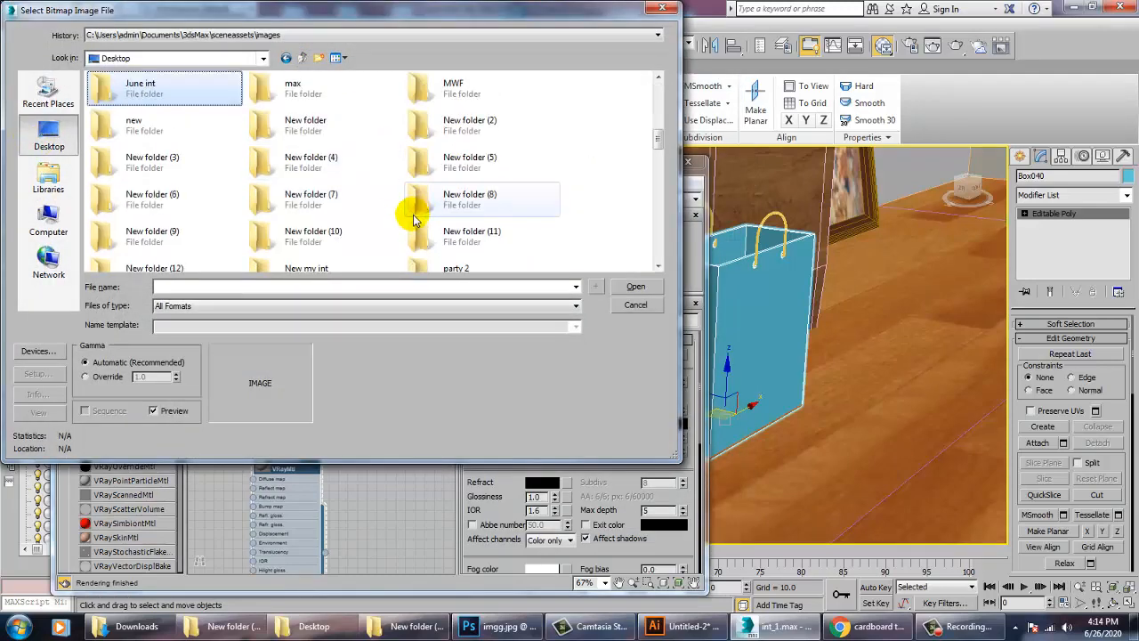
double_click(194, 93)
click(290, 133)
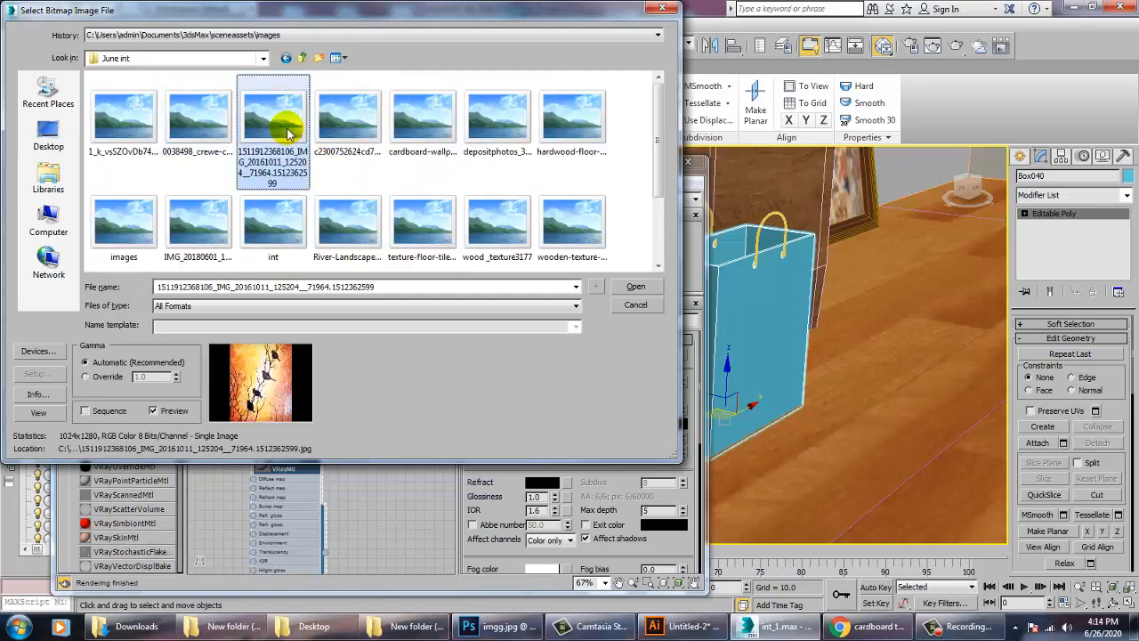
key(Right)
key(Right)
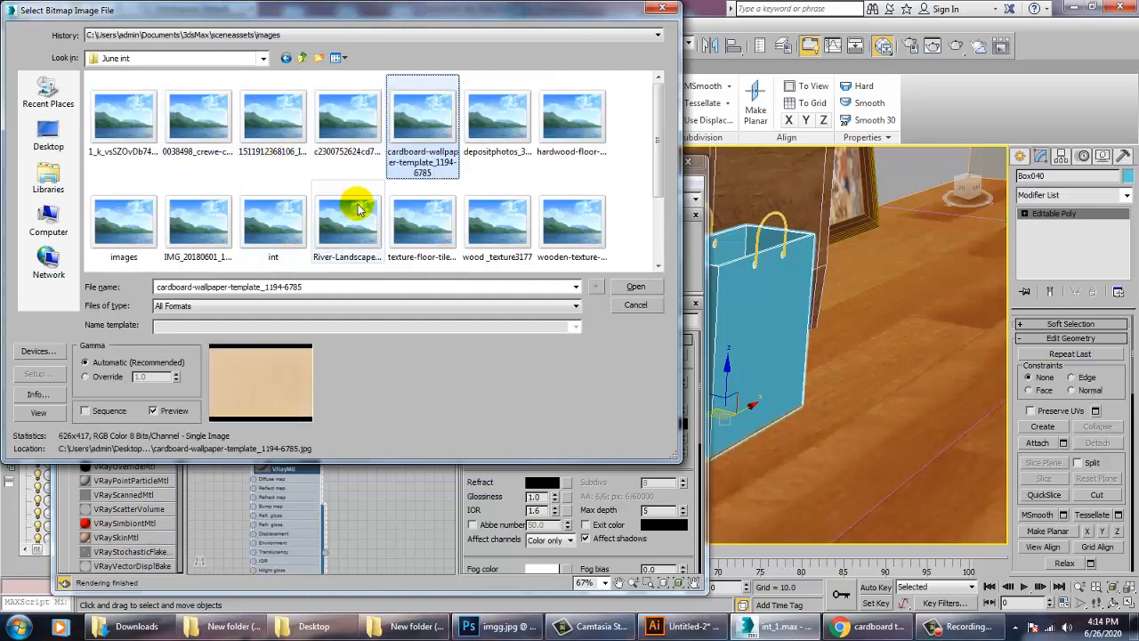
key(Left)
double_click(424, 122)
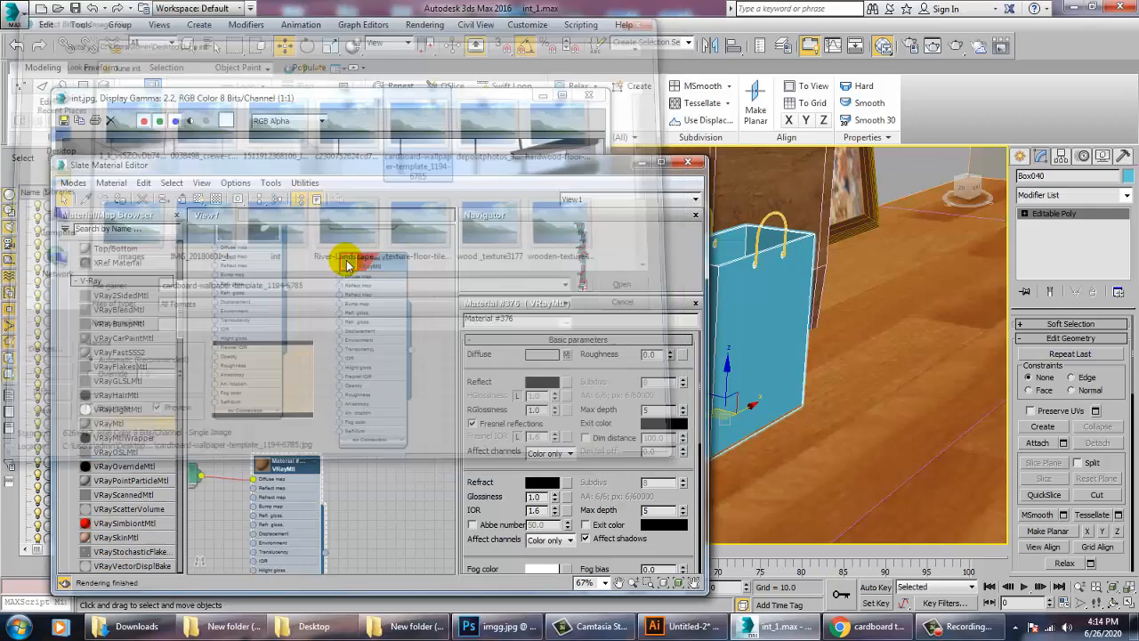
click(120, 199)
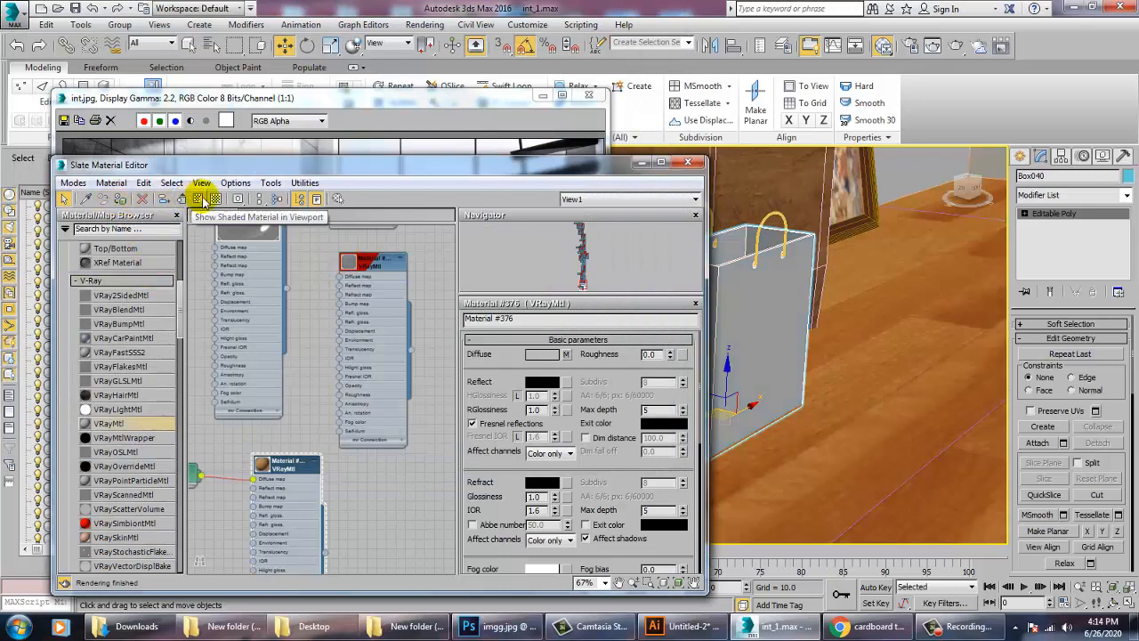
click(198, 198)
Step: Add a UVW Map modifier to the shopping bag body and set its mapping to Box
click(1027, 215)
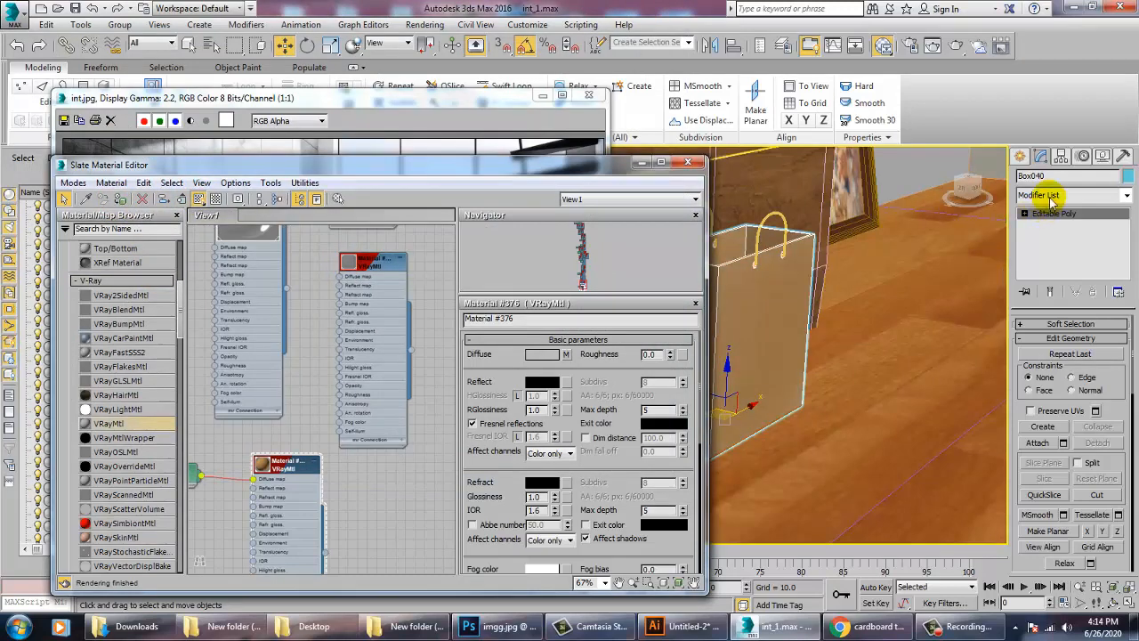
click(1051, 197)
scroll(1041, 267, down, 10)
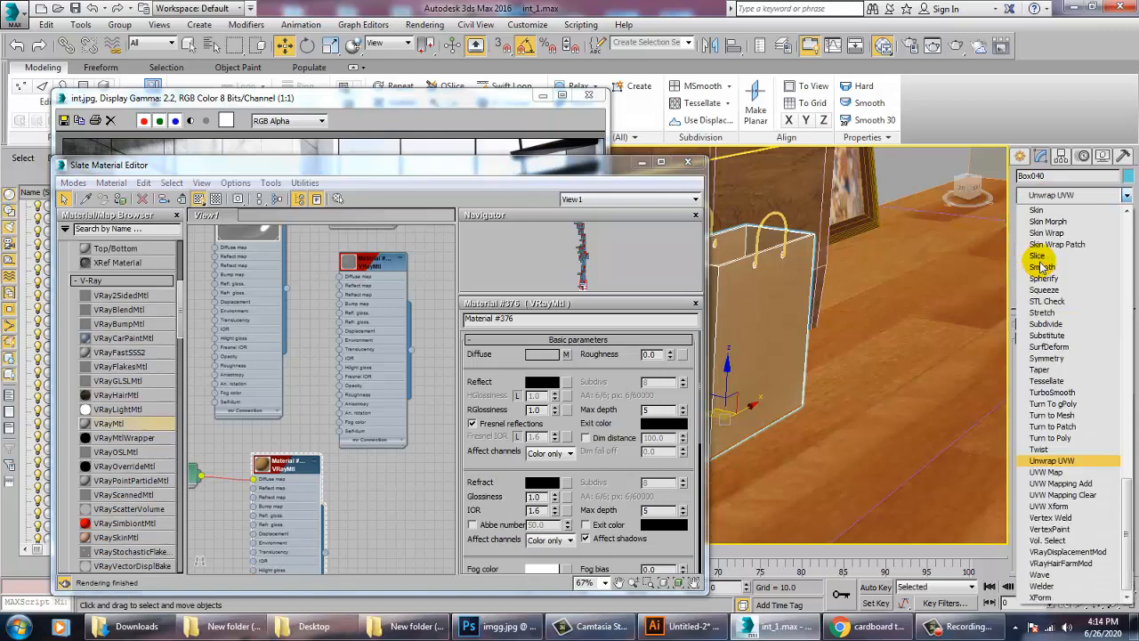
click(1050, 469)
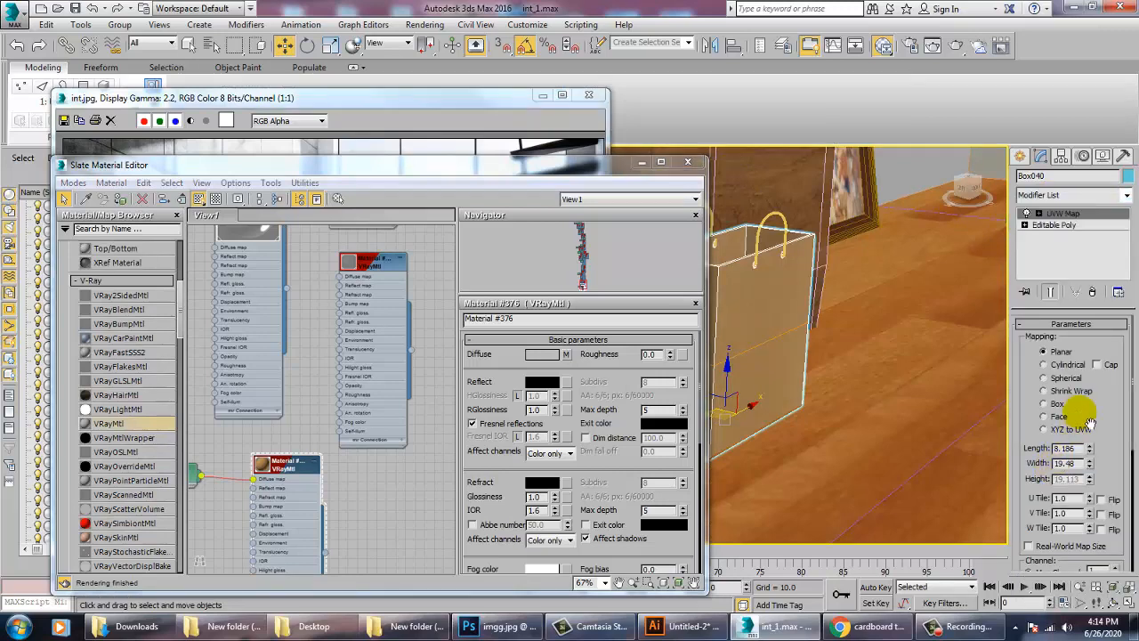
click(1056, 404)
mouse_move(877, 365)
alt+middle_down()
mouse_move(811, 351)
mouse_move(859, 371)
alt+middle_up()
scroll(859, 371, up, 5)
middle_drag(709, 330, 842, 314)
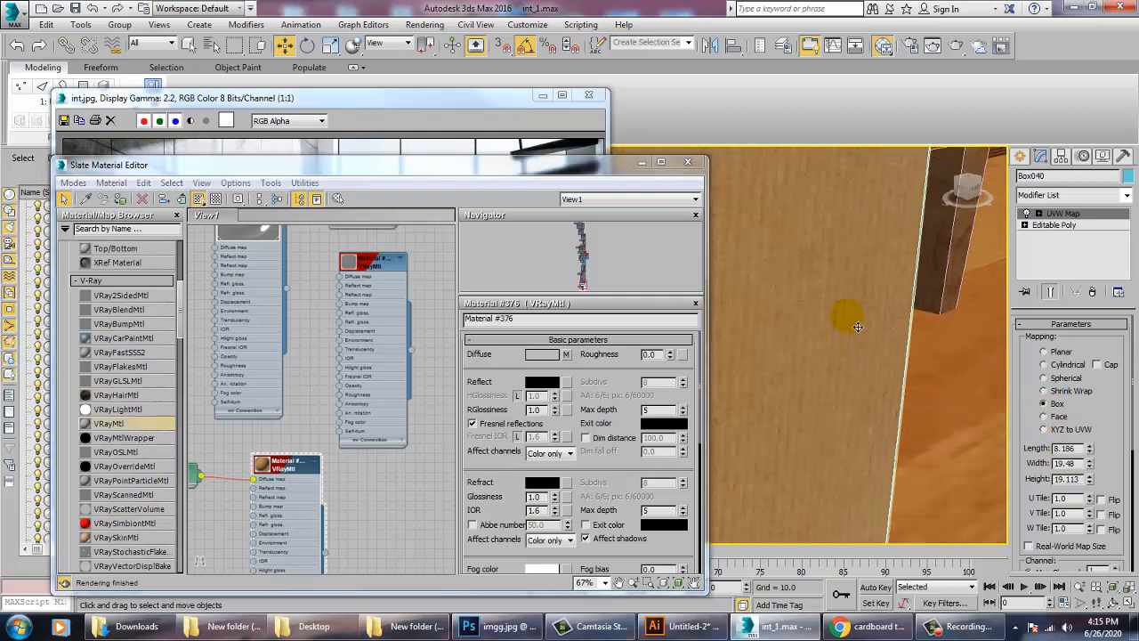
scroll(841, 320, down, 6)
scroll(847, 294, down, 6)
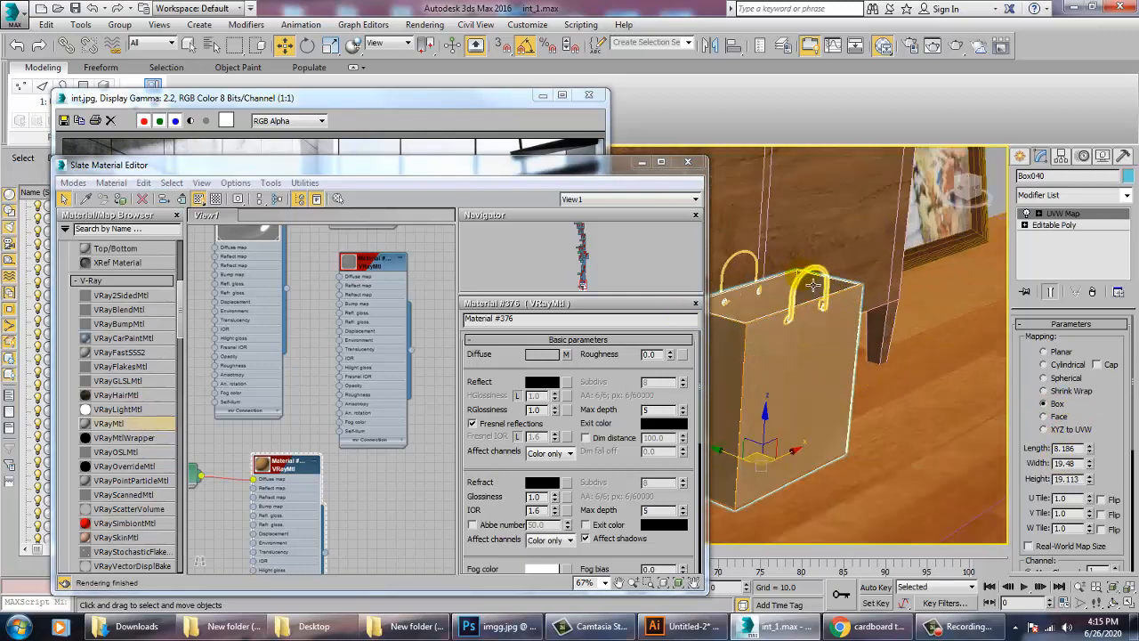
Step: Select both handles of the shopping bag and add another VRayMtl to the material view
click(812, 284)
ctrl+click(742, 267)
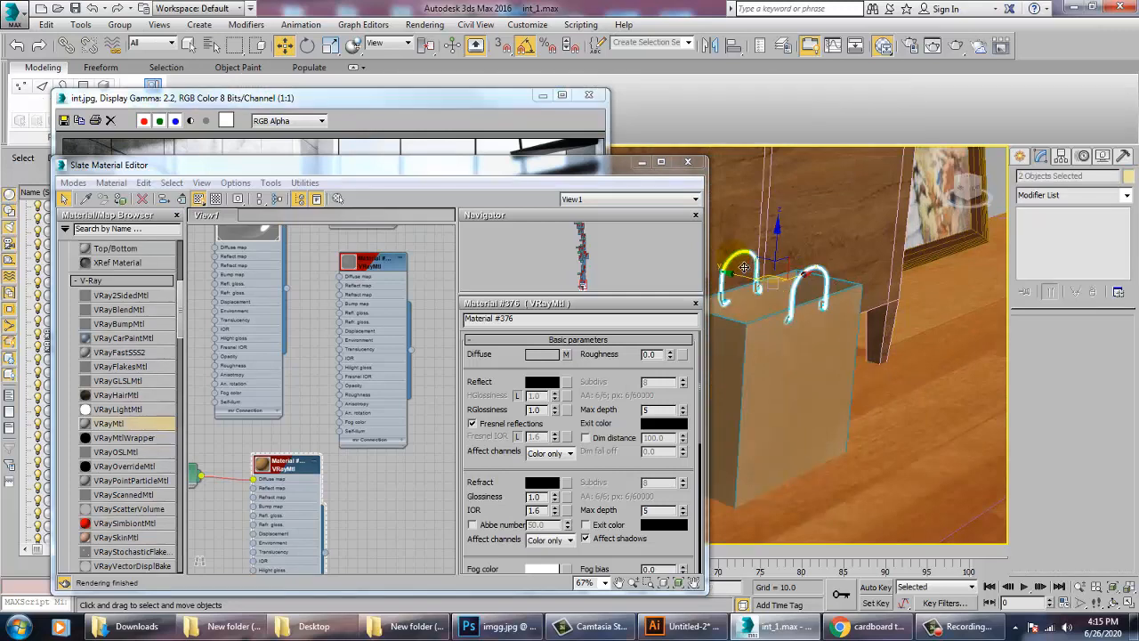
middle_drag(325, 478, 273, 362)
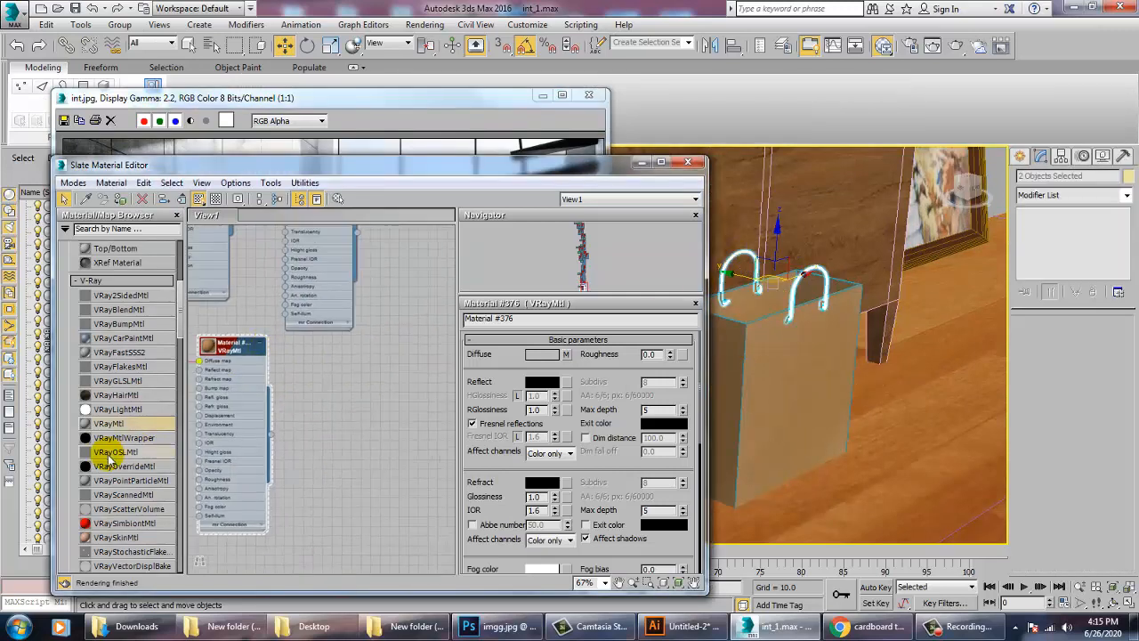
drag(238, 428, 354, 393)
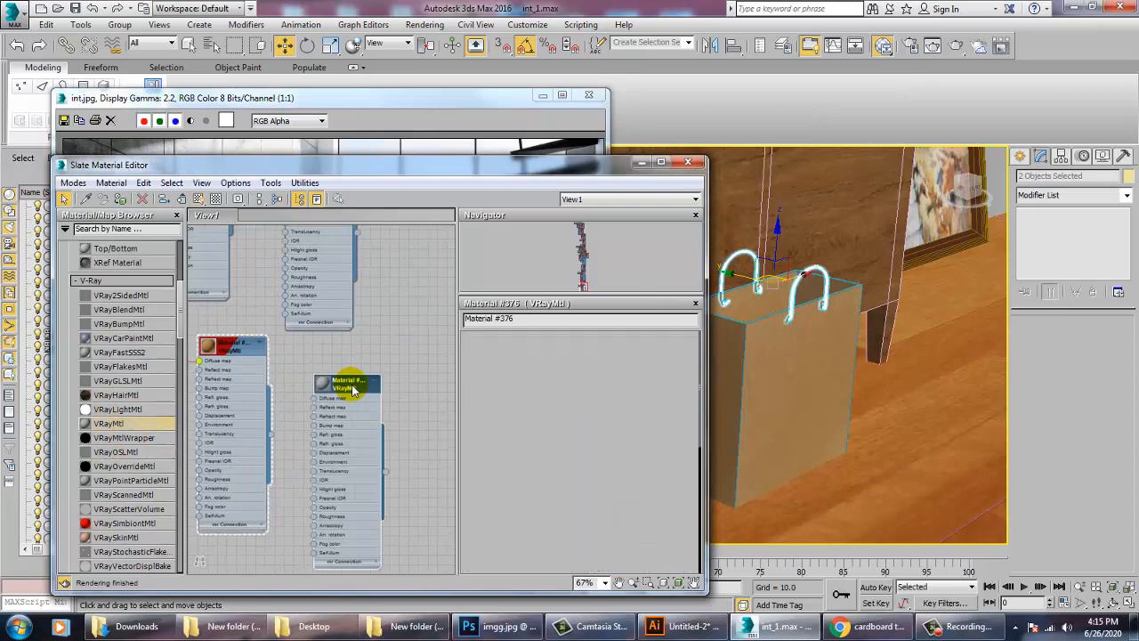
Step: Sample the bag's brown as the new material's diffuse colour and lighten it slightly to RGB 93, 53, 23
click(538, 354)
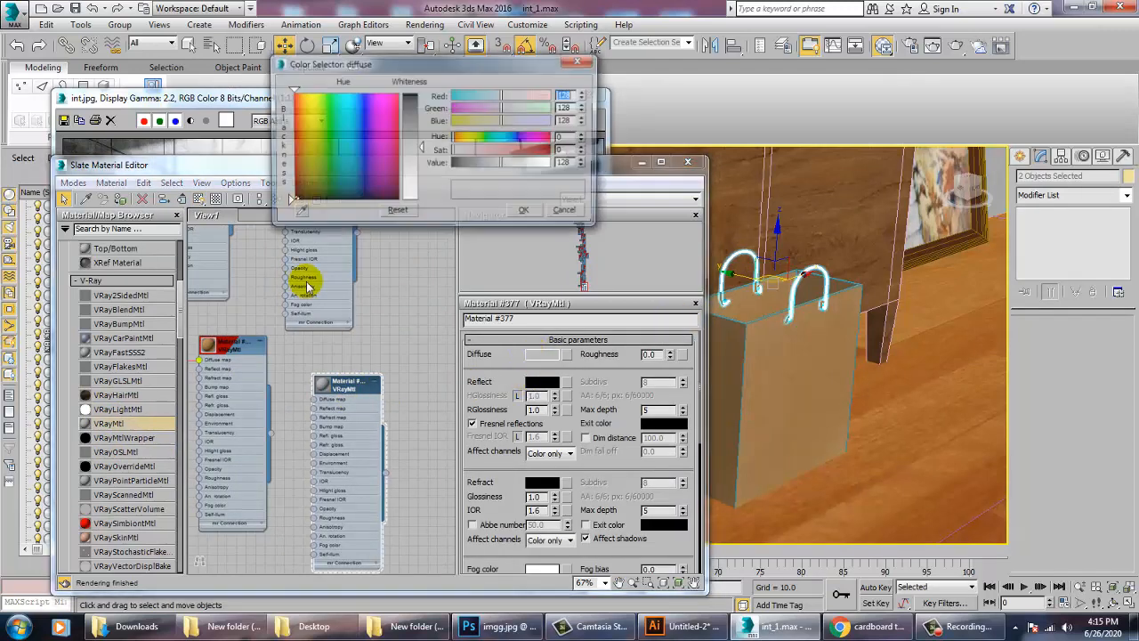
click(299, 210)
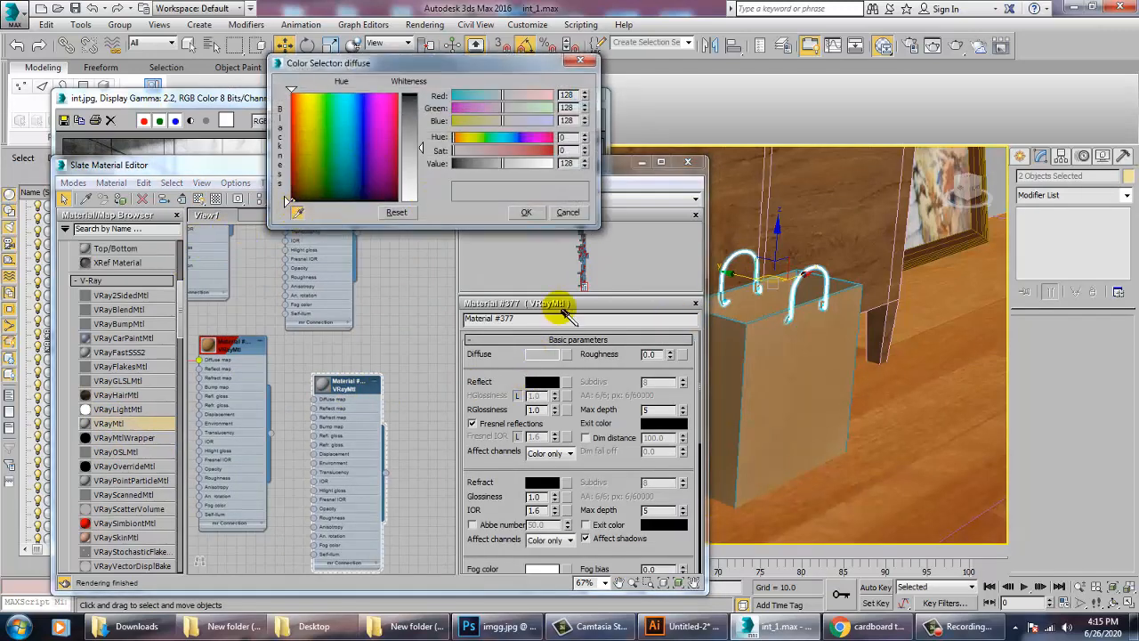
click(805, 360)
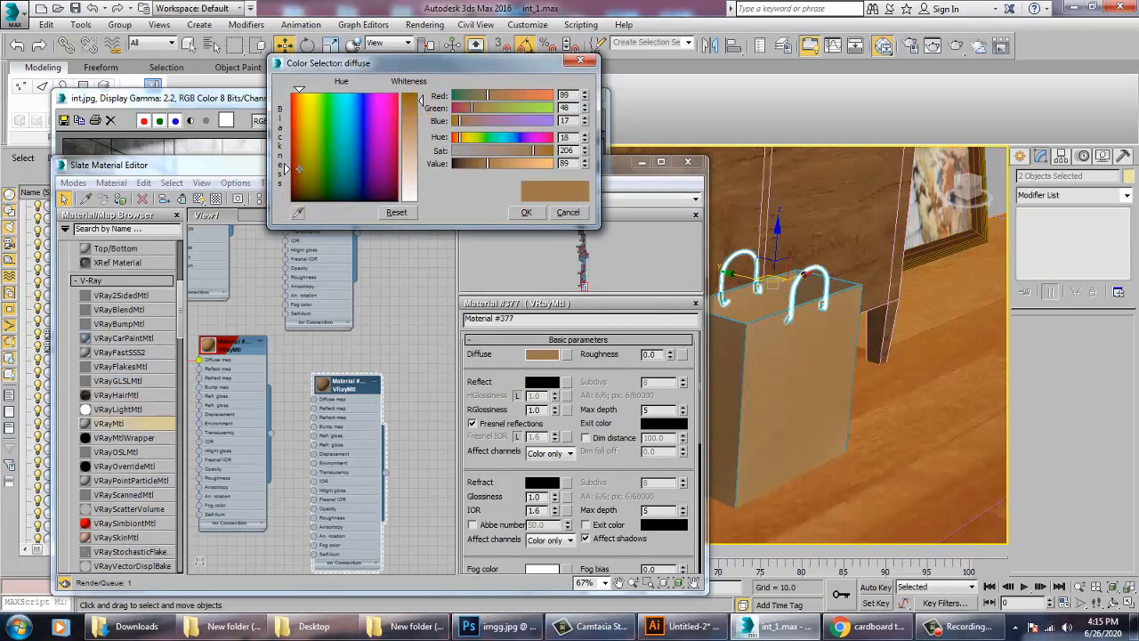
mouse_move(421, 100)
mouse_down()
mouse_move(423, 137)
mouse_move(421, 93)
mouse_move(423, 104)
mouse_up()
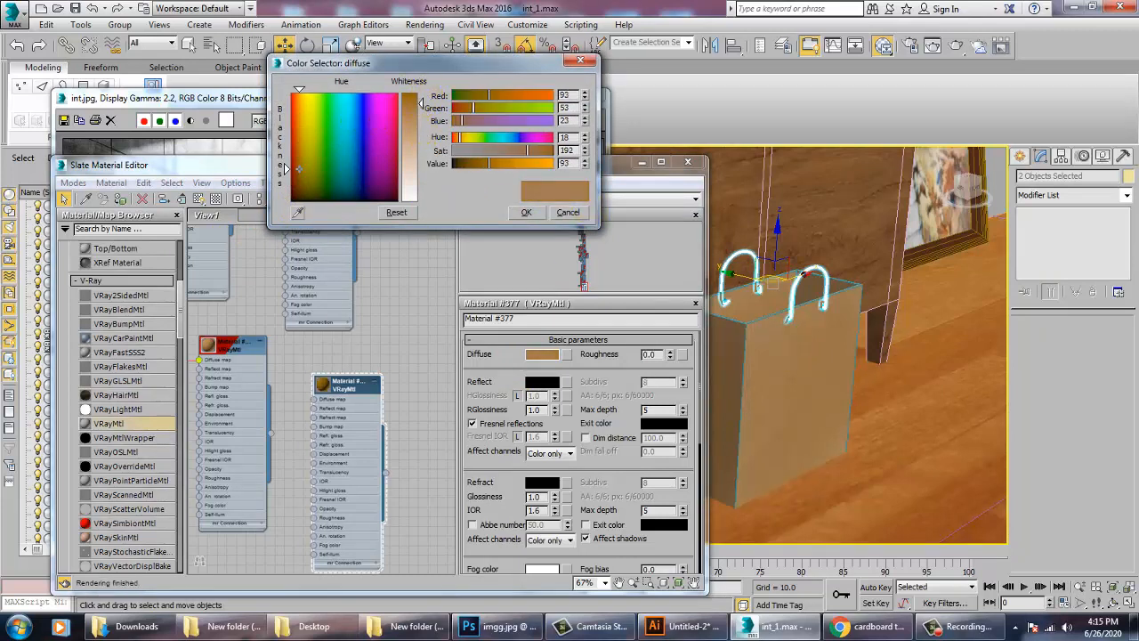
click(527, 213)
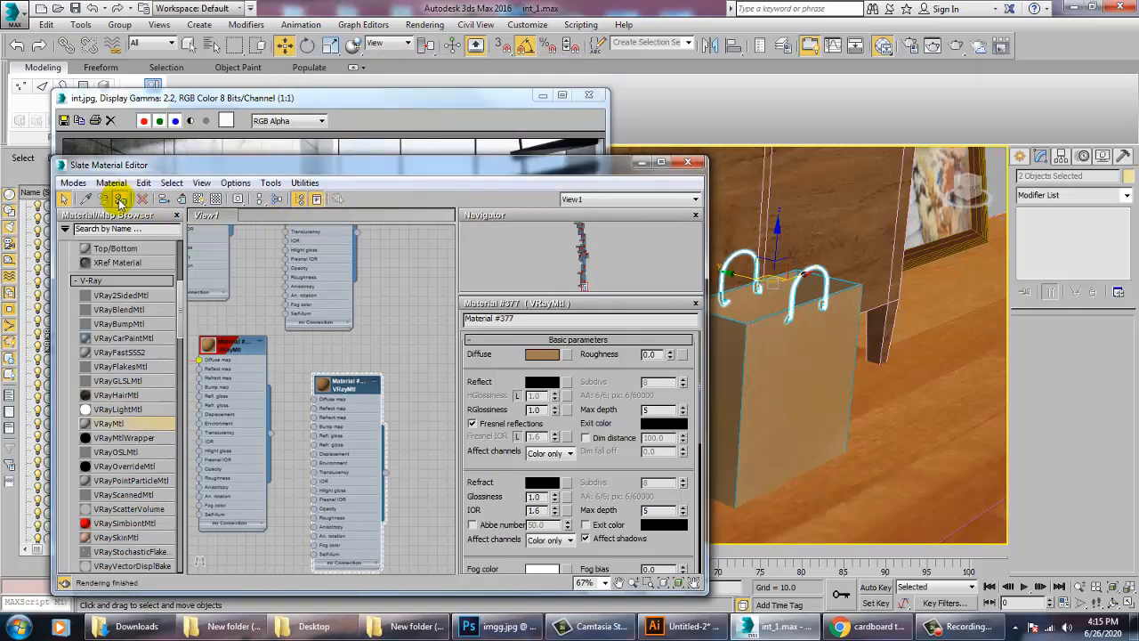
Step: Assign the brown material to both bag handles, show it in the viewport and minimise the material editor
click(198, 200)
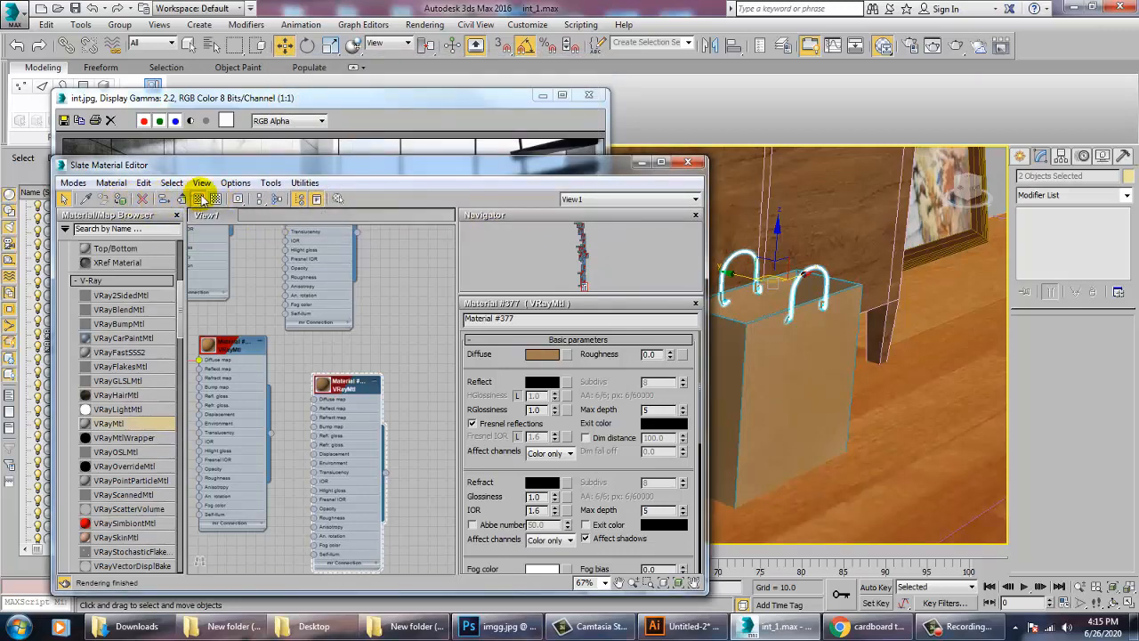
click(641, 164)
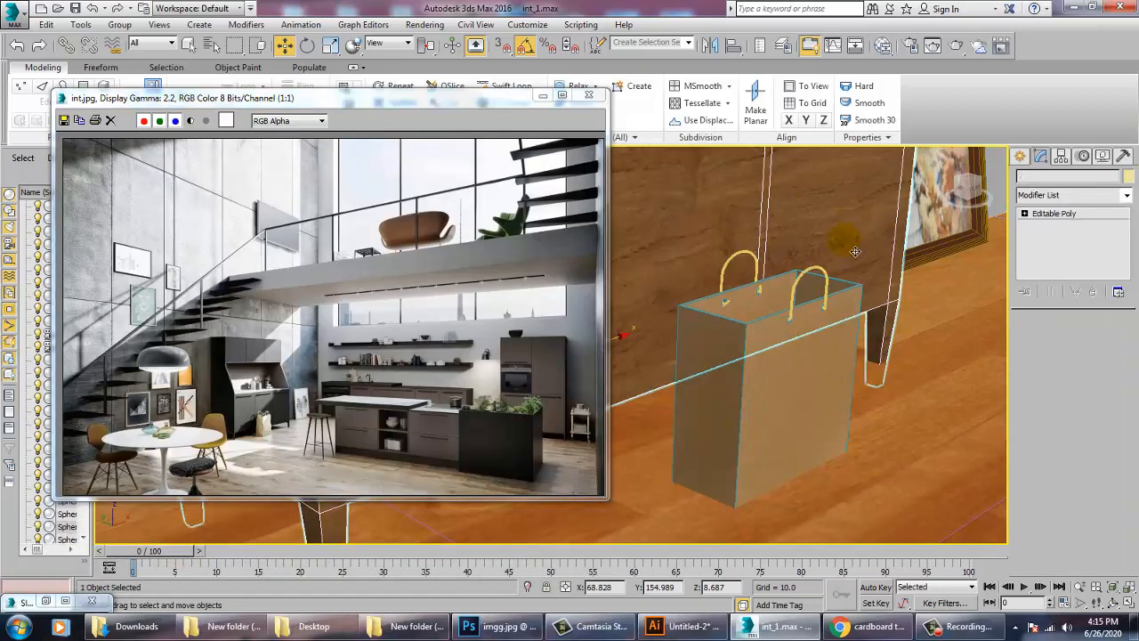
click(795, 325)
scroll(814, 400, down, 8)
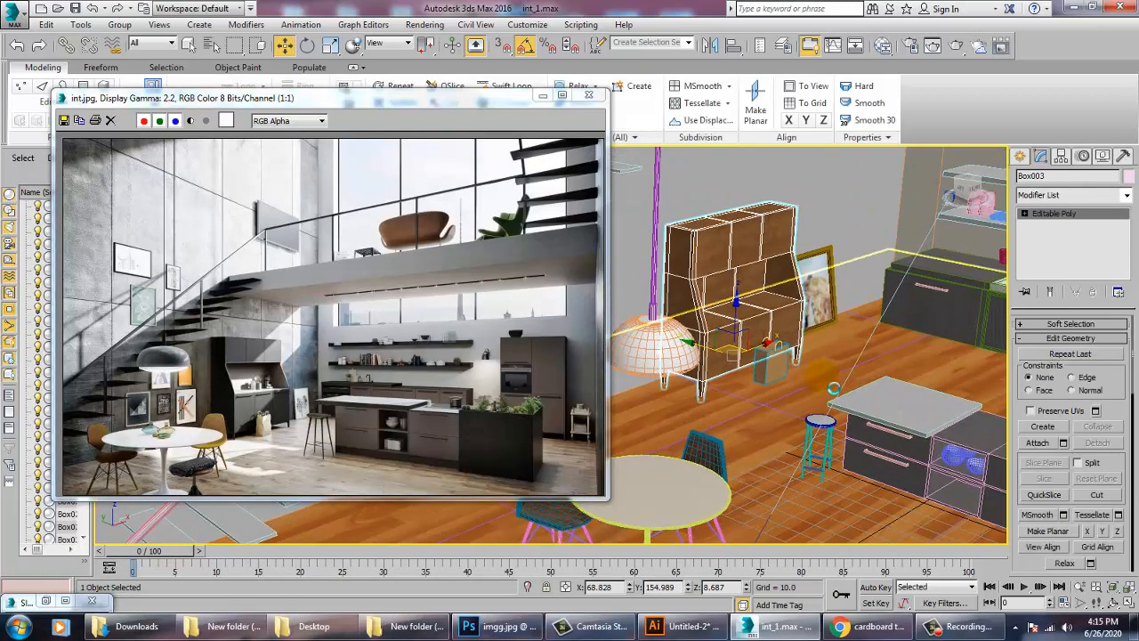
Step: Select the large wall polygon behind the staircase on the Wall001 object
middle_drag(979, 347, 902, 457)
scroll(770, 414, down, 4)
scroll(770, 415, down, 4)
click(768, 383)
alt+middle_drag(767, 384, 780, 359)
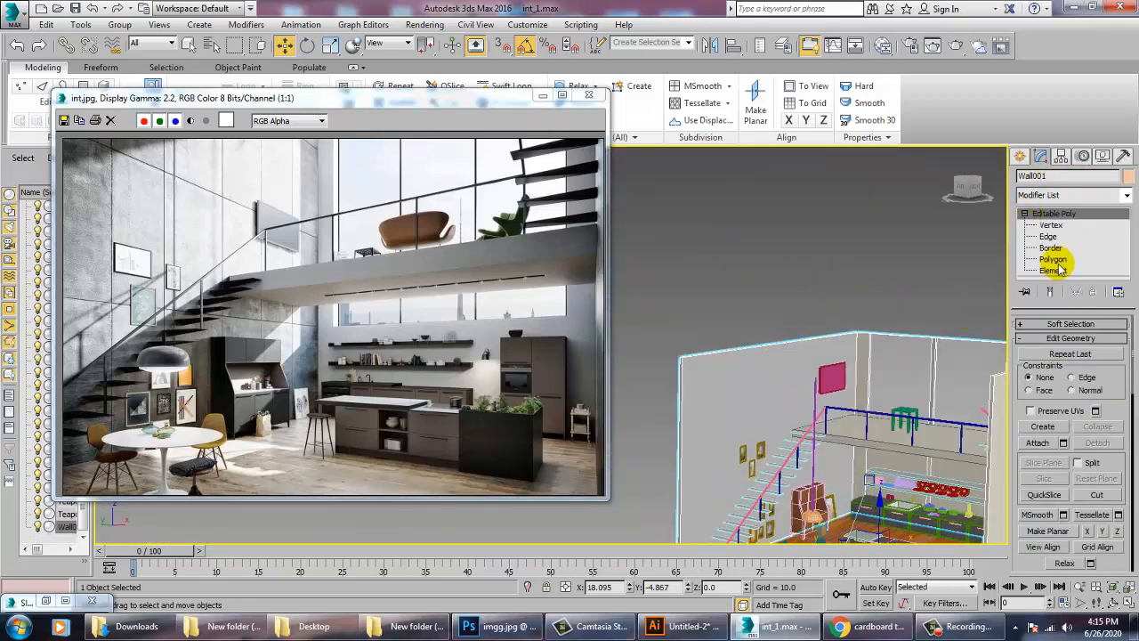
click(1053, 260)
scroll(775, 283, up, 3)
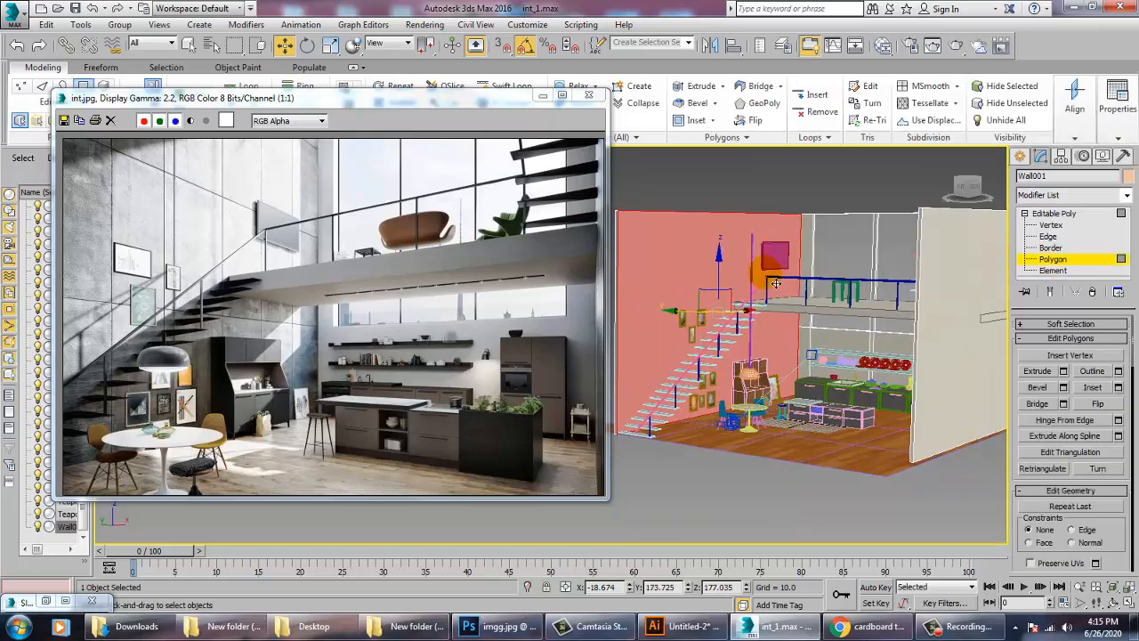
Step: Add a new VRayMtl to the material view and choose a Bitmap for its diffuse map
key(m)
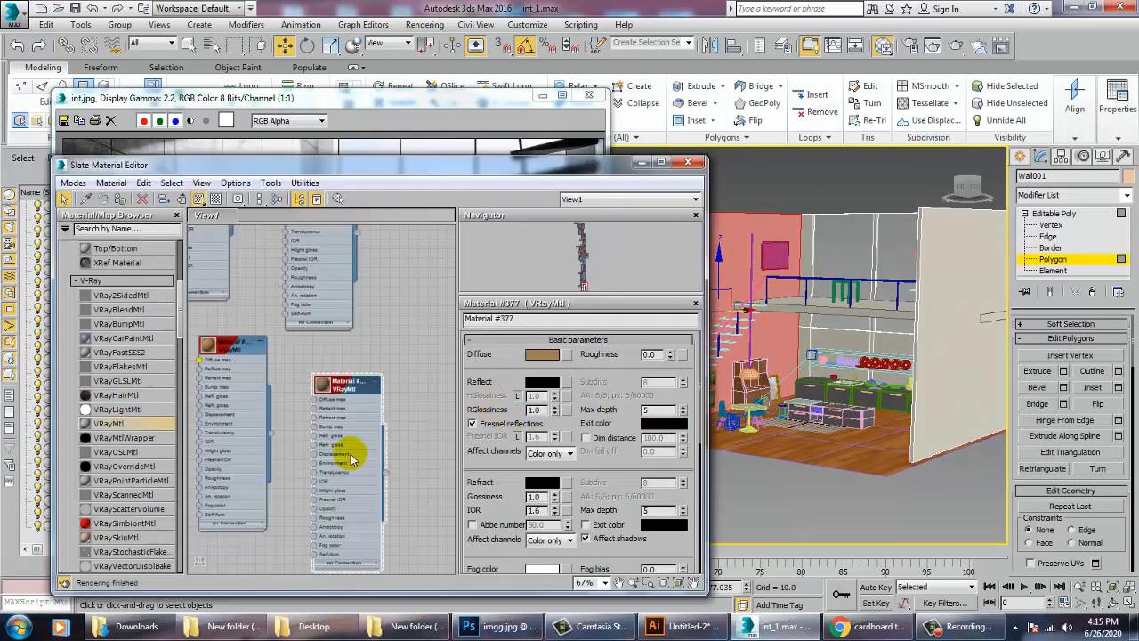
drag(261, 416, 262, 414)
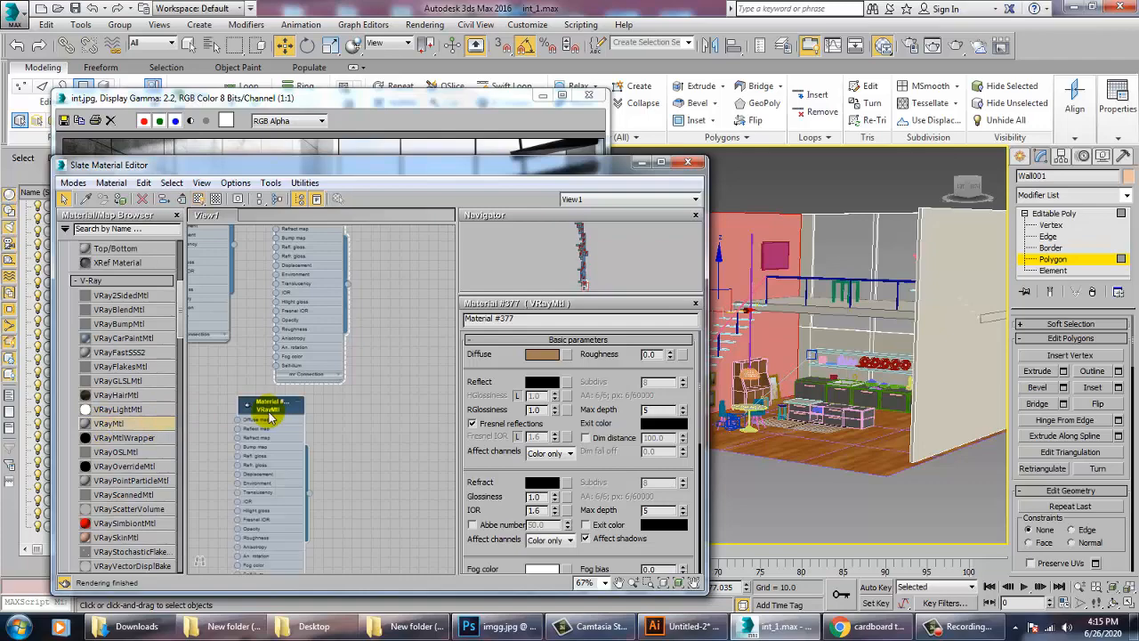
double_click(262, 411)
click(569, 355)
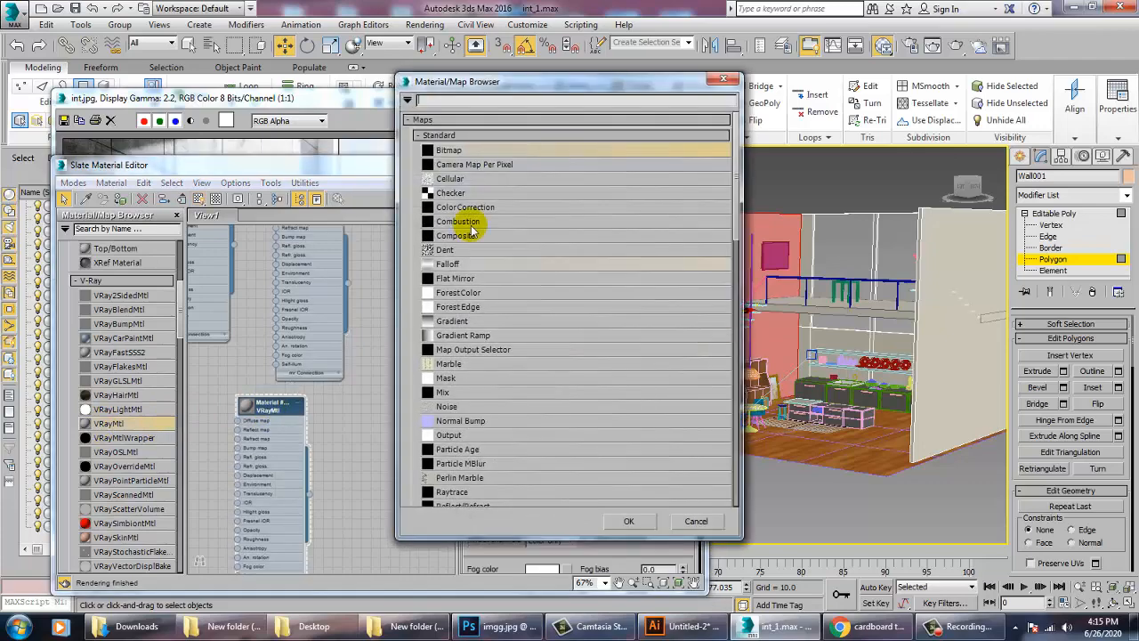
double_click(451, 150)
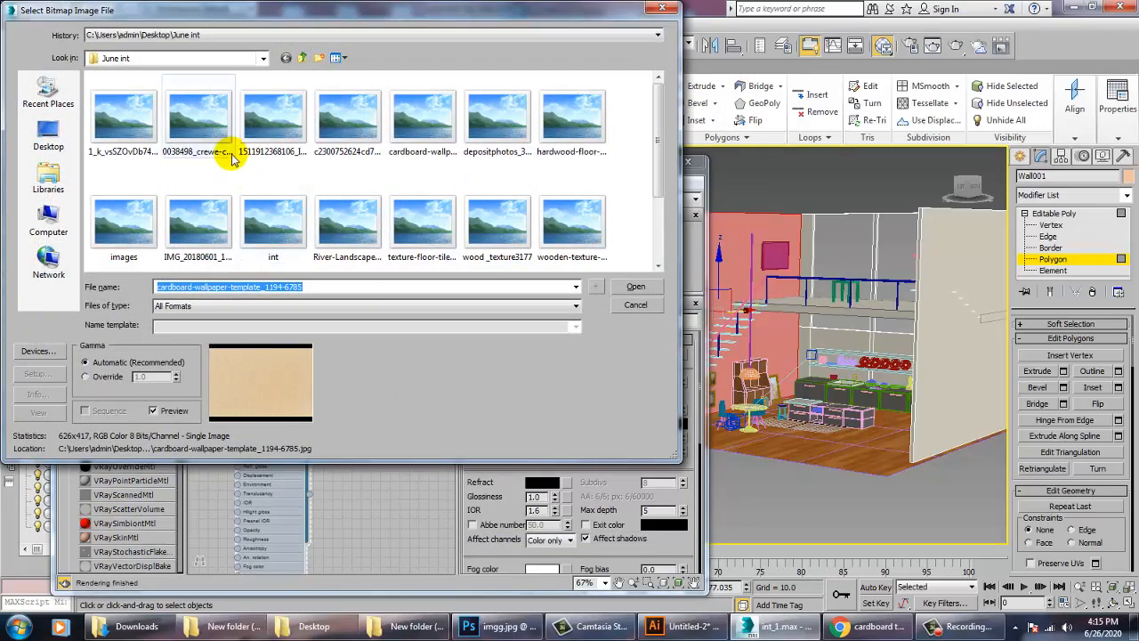
Step: Preview the images in the June int folder and load texture-floor-tiles-500x500 as the diffuse bitmap
click(252, 145)
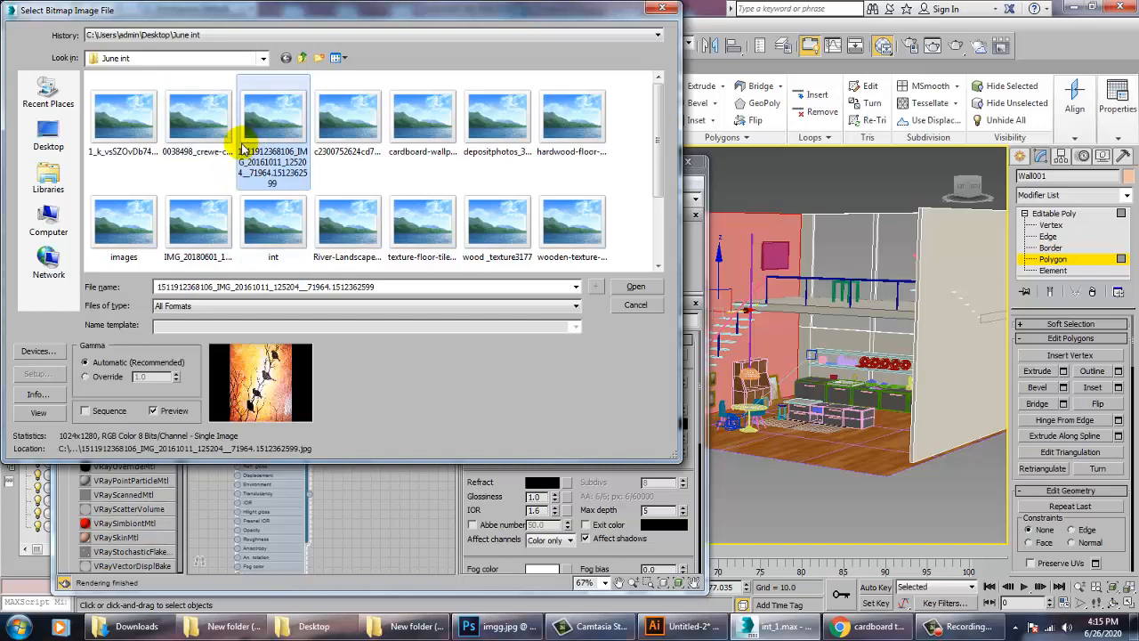
click(124, 130)
key(Right)
key(Right)
key(Right)
key(Right)
key(Right)
key(Right)
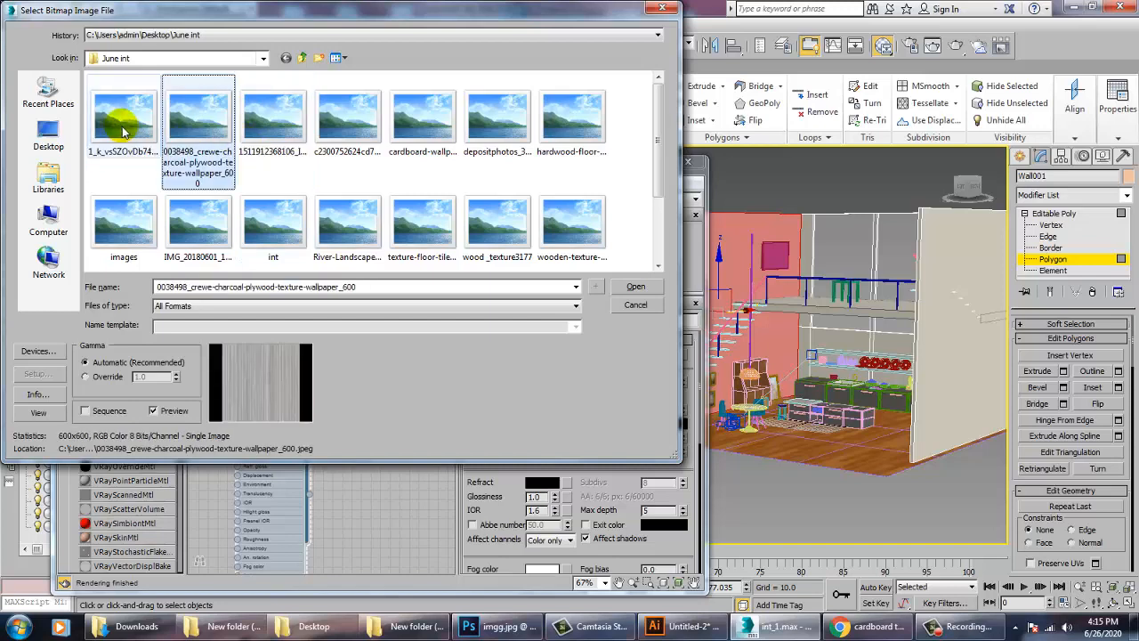
key(Down)
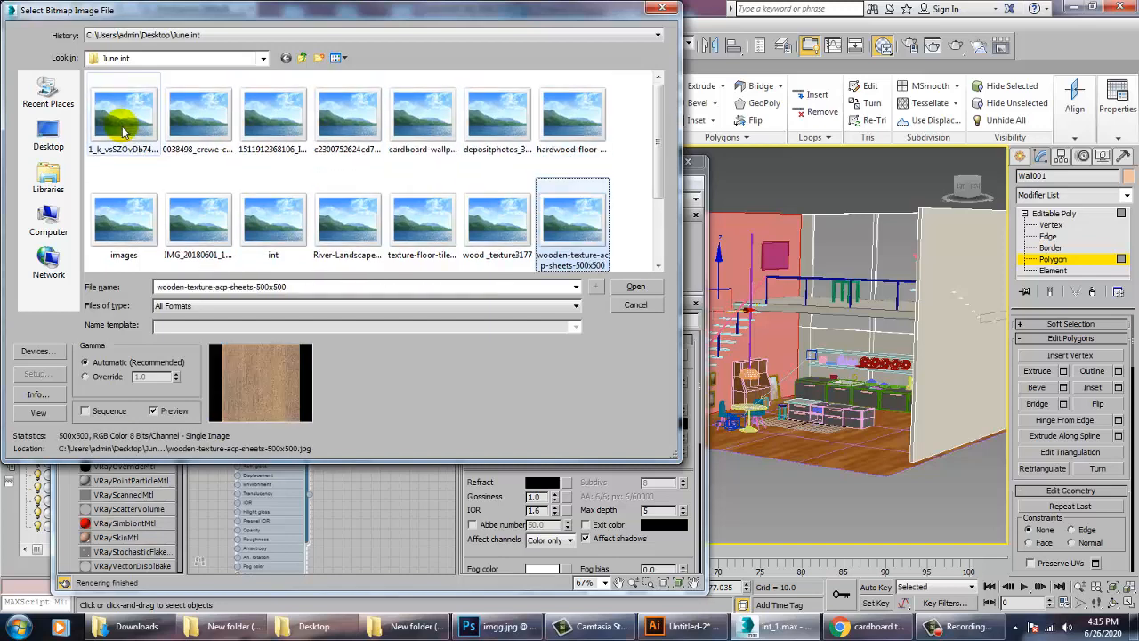
key(Left)
key(Left)
key(Left)
key(Left)
key(Left)
key(Right)
key(Right)
key(Right)
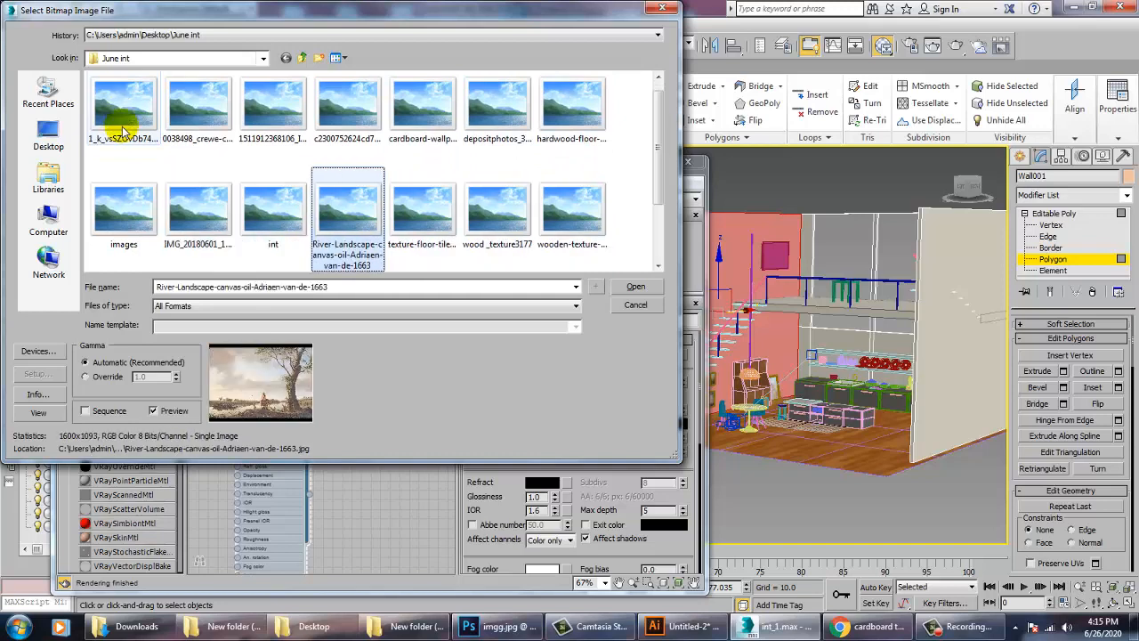
key(Left)
key(Left)
key(Left)
key(Left)
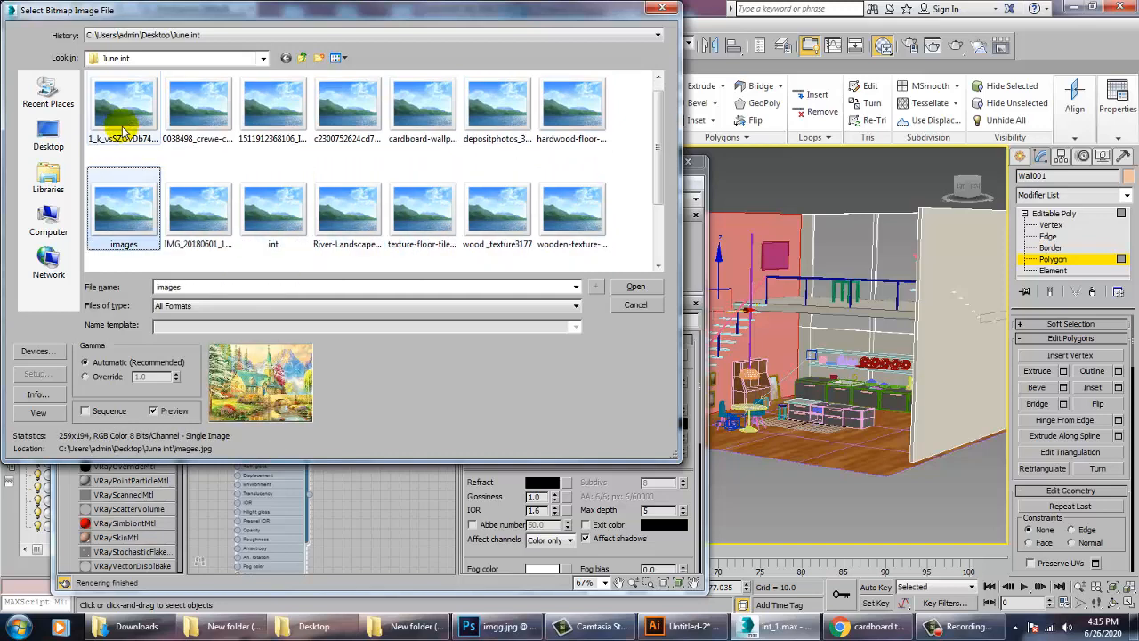
key(Down)
key(Up)
key(Right)
key(Right)
key(Right)
key(Right)
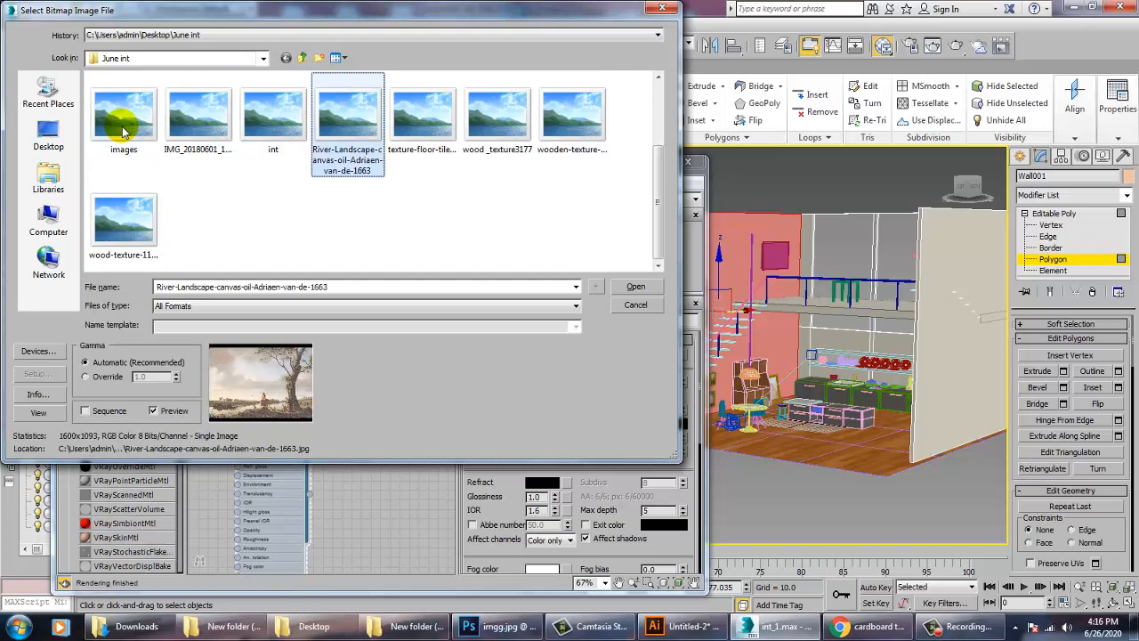
key(Return)
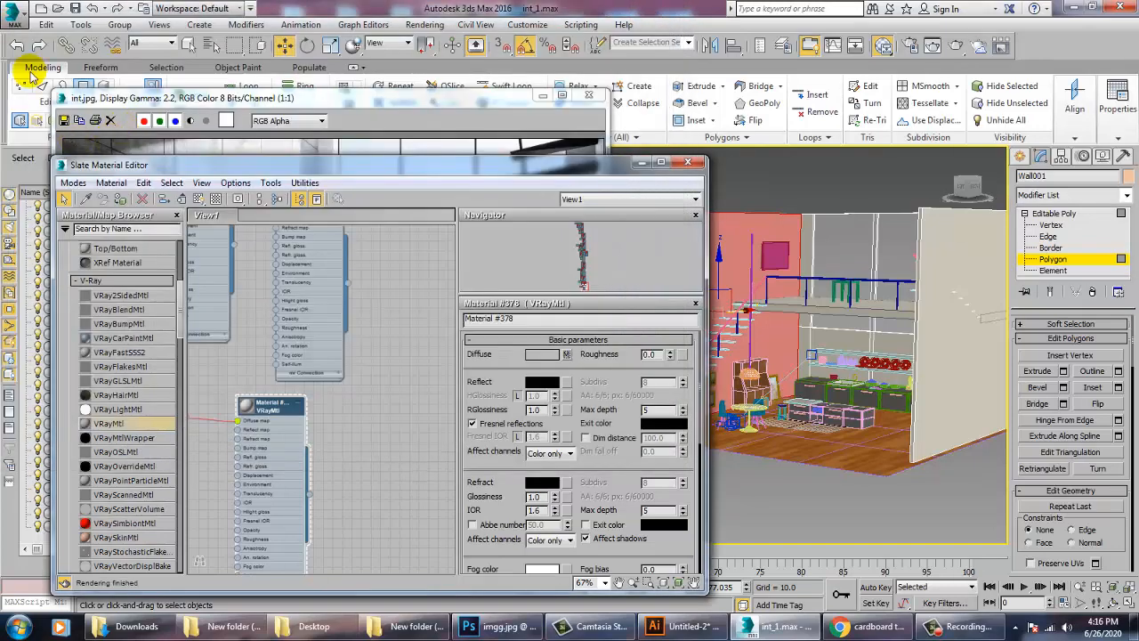
Step: Show the tile material on the selected wall polygon in the viewport and set the bitmap's U and V tiling to 1.0
click(202, 200)
middle_drag(820, 300, 923, 322)
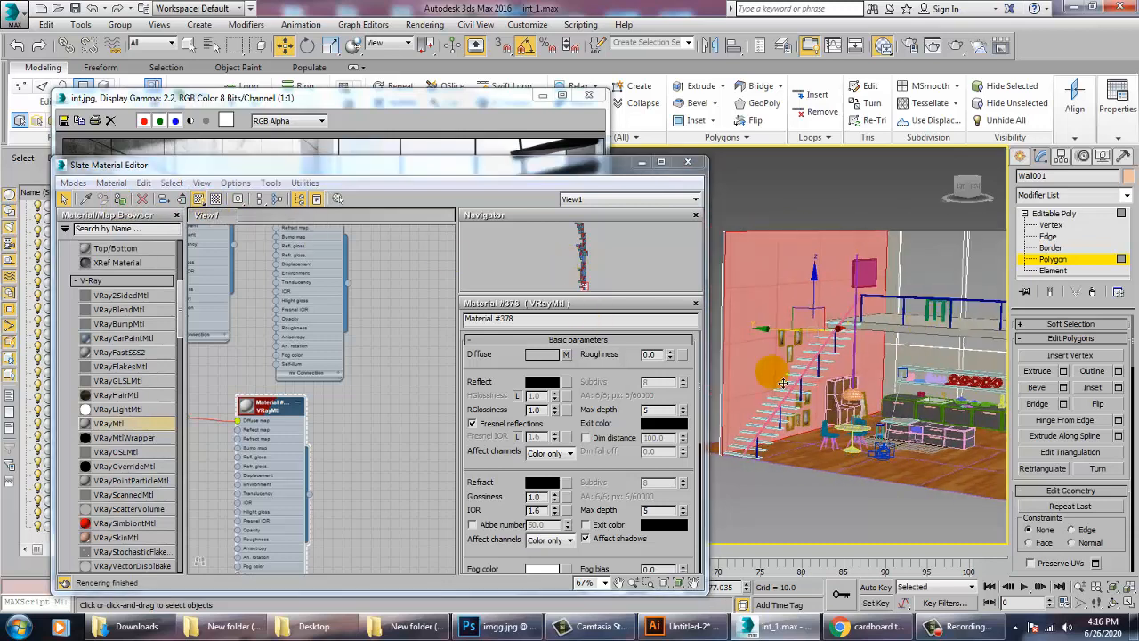
click(565, 354)
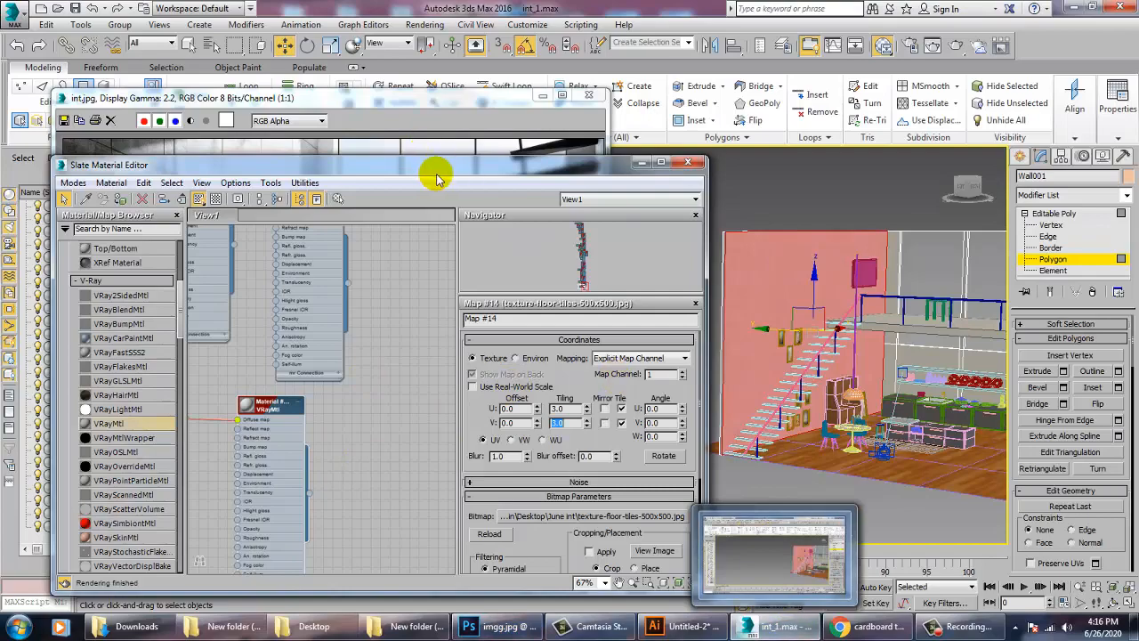
drag(437, 165, 428, 33)
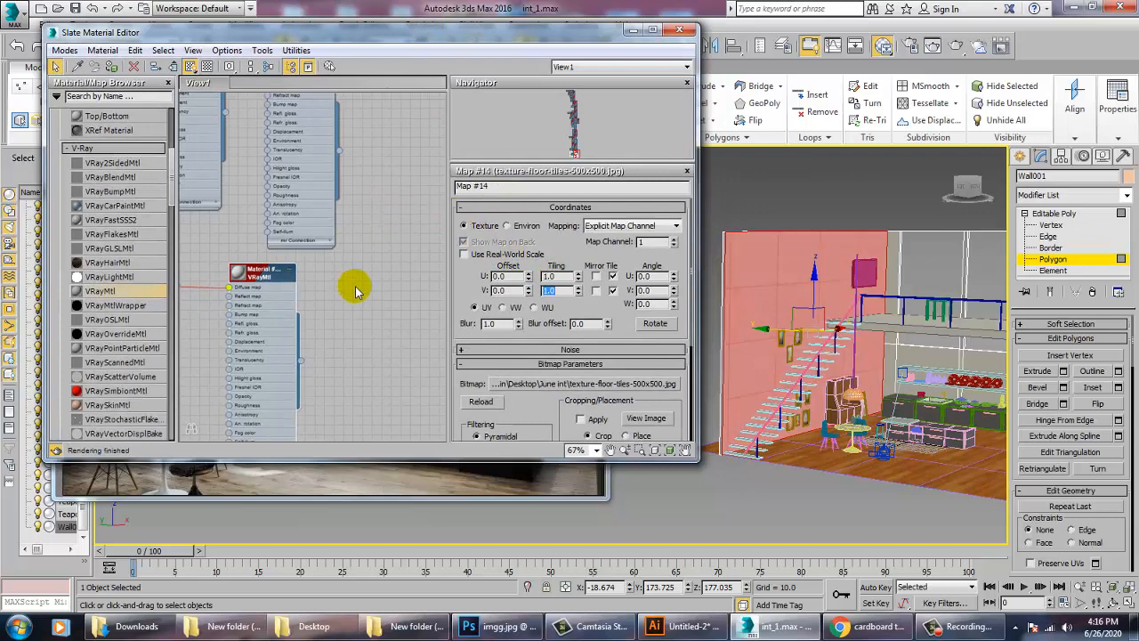
Step: Set the wall material's reflection colour to grey with value 49 and close the material editor
double_click(256, 275)
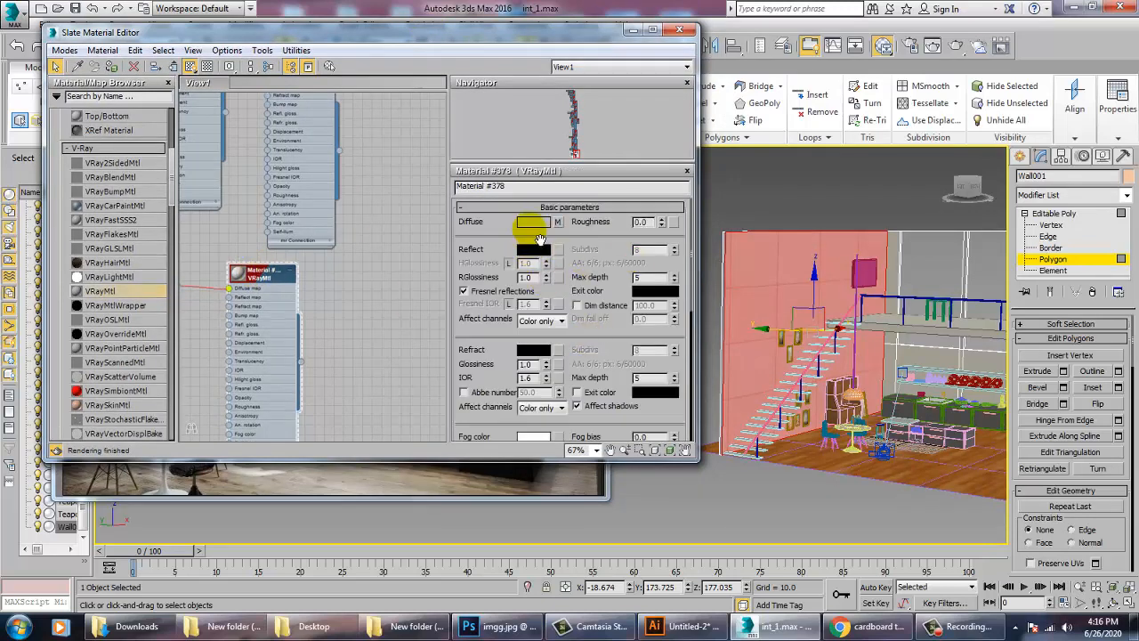
click(535, 252)
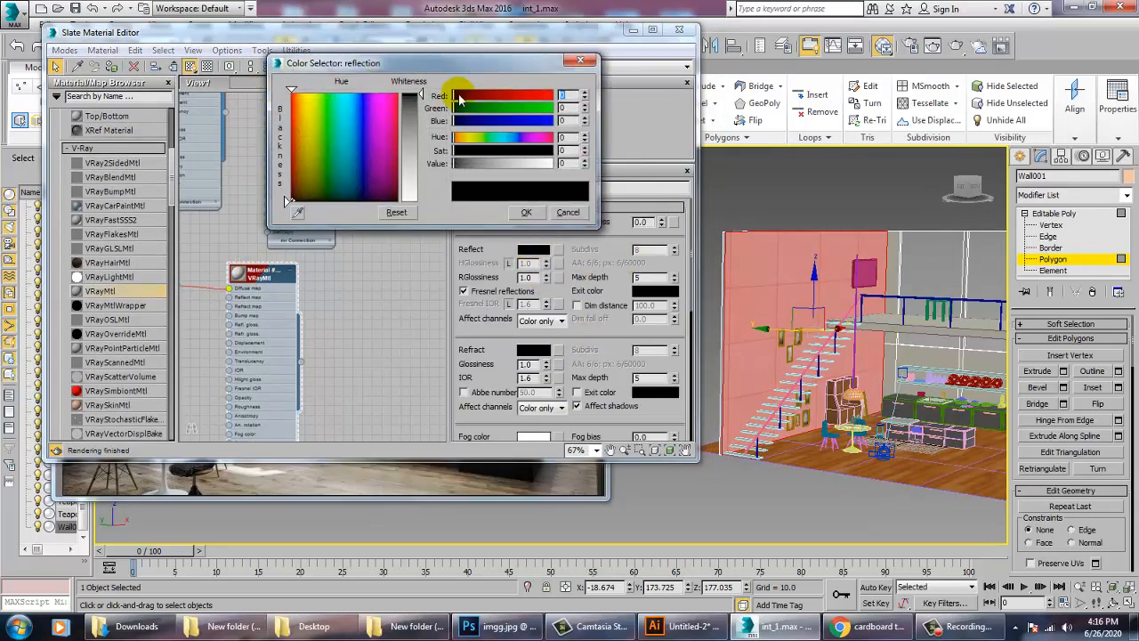
drag(454, 164, 473, 163)
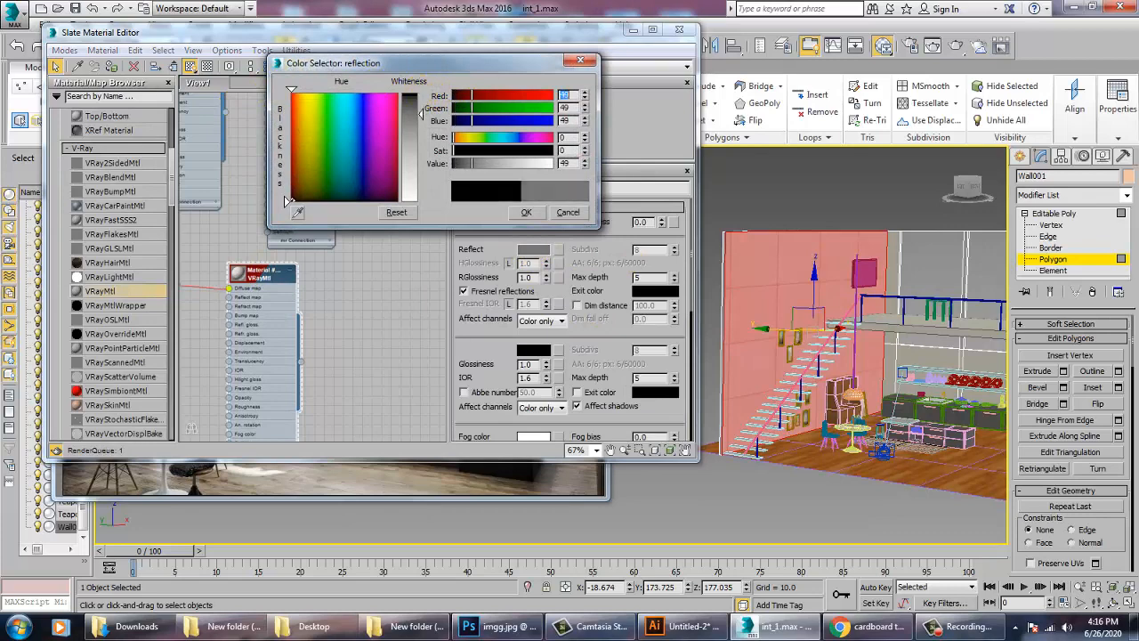
click(526, 214)
click(679, 30)
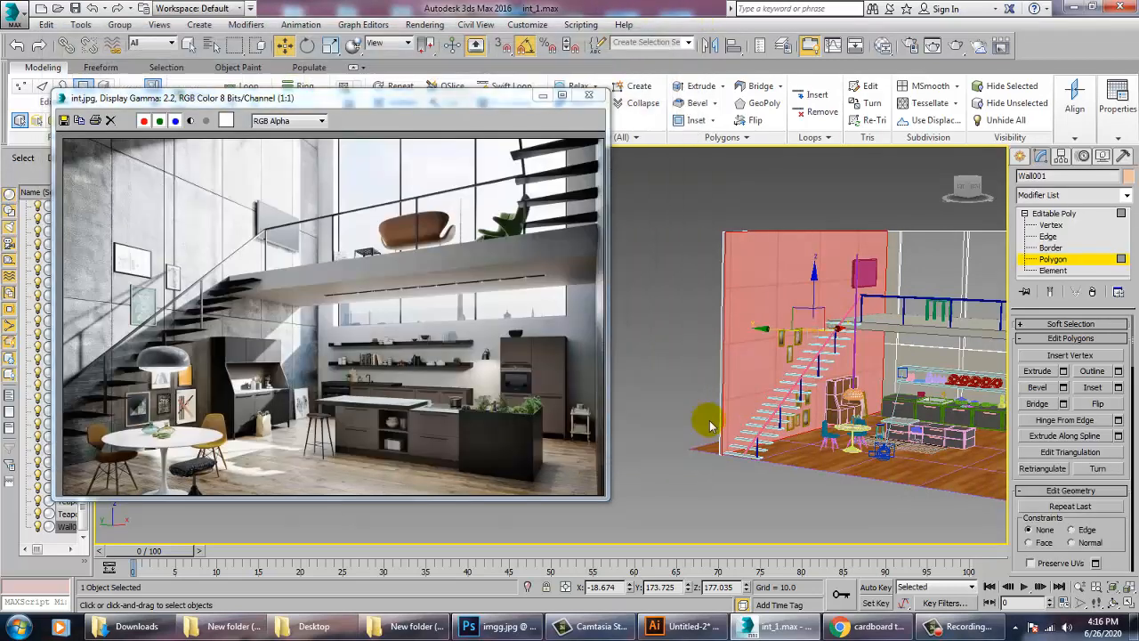
Step: Leave polygon editing on the wall and convert the whole object to Editable Poly
click(648, 406)
scroll(951, 331, up, 10)
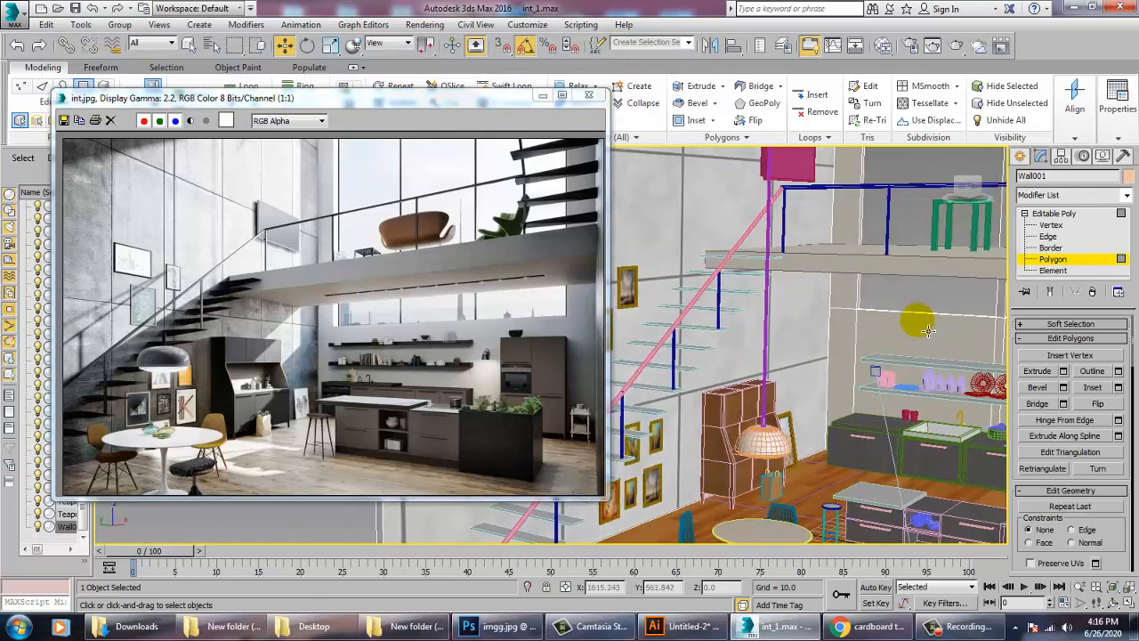
middle_drag(829, 339, 841, 344)
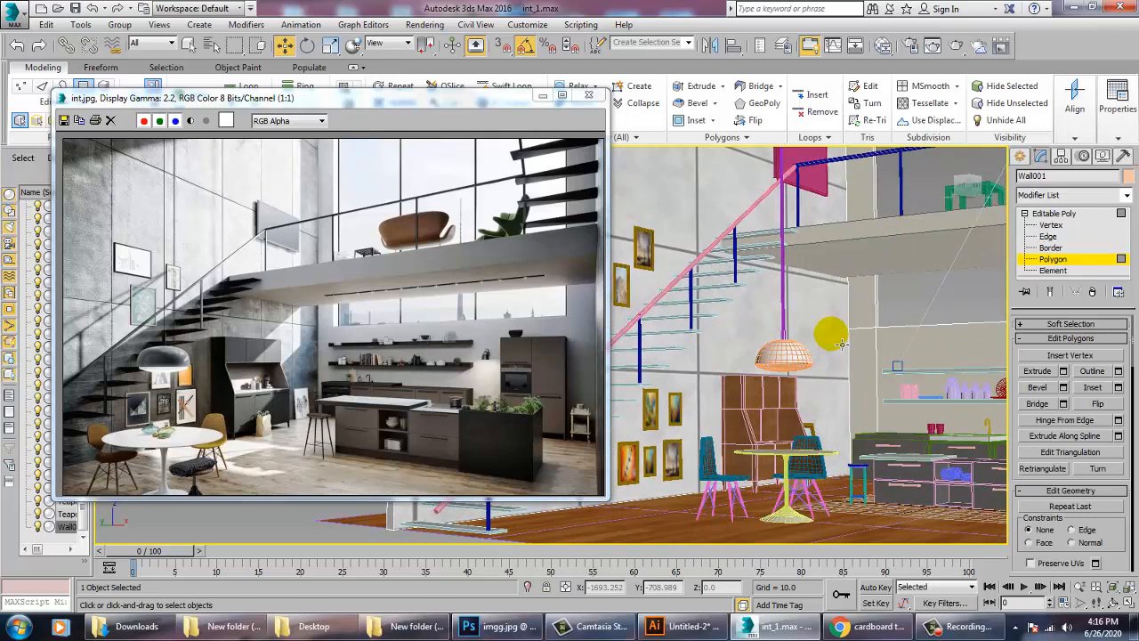
middle_drag(829, 333, 703, 329)
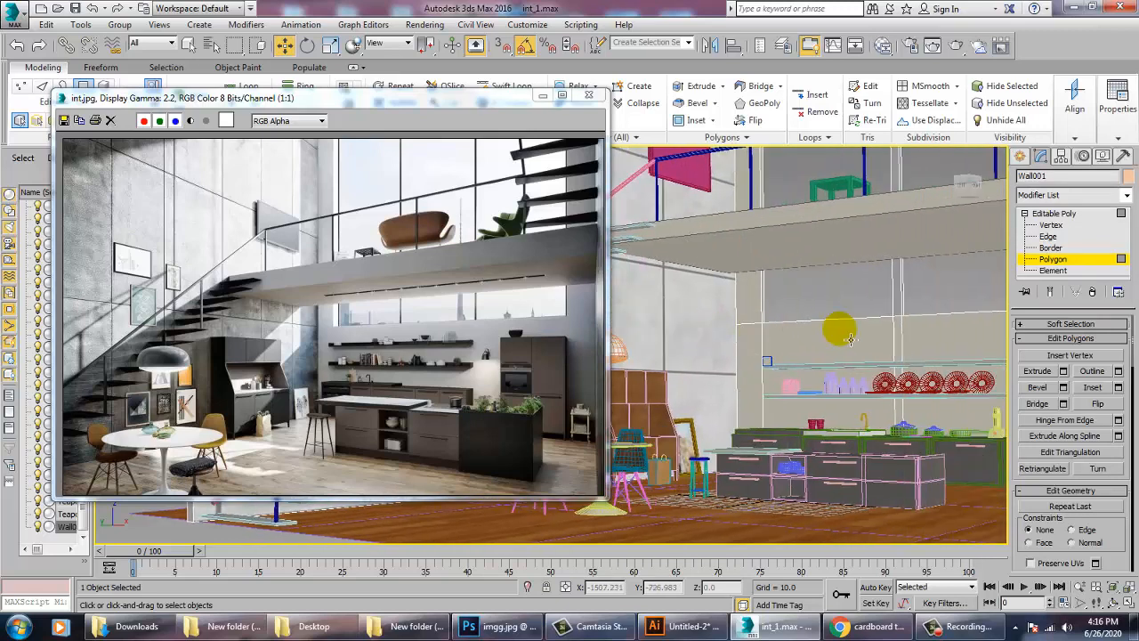
click(872, 393)
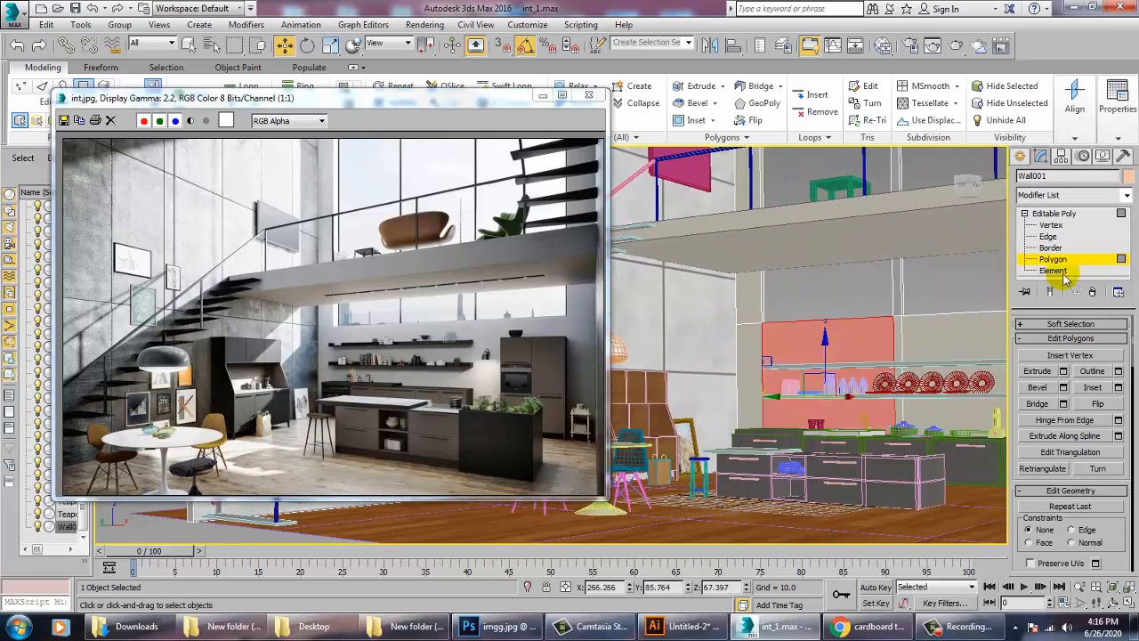
click(1053, 214)
right_click(799, 324)
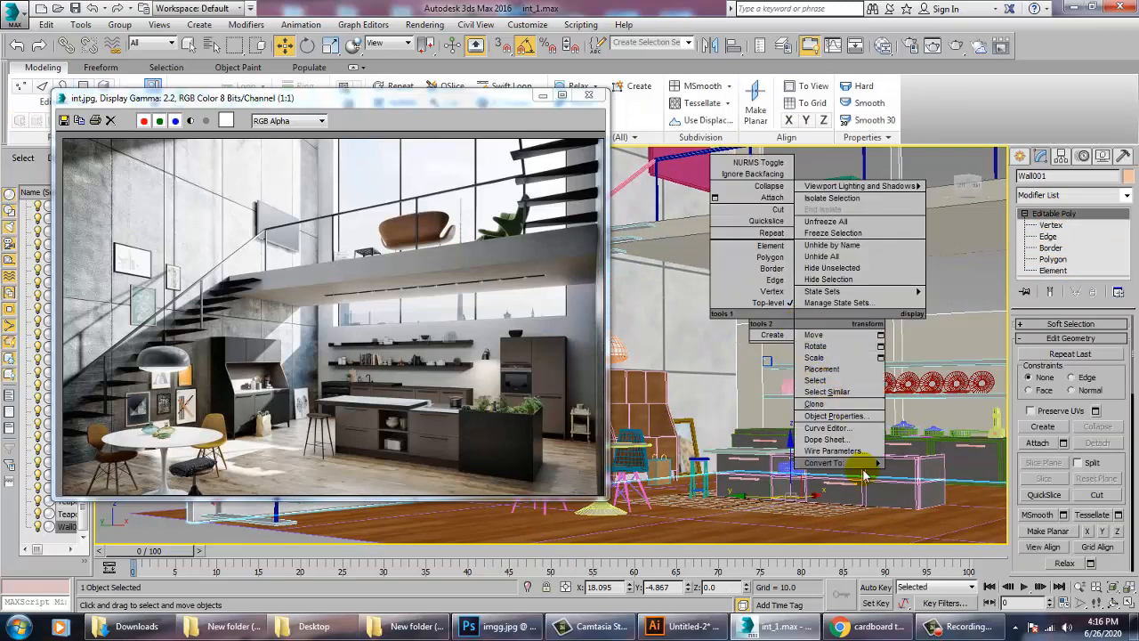
mouse_move(867, 463)
click(948, 479)
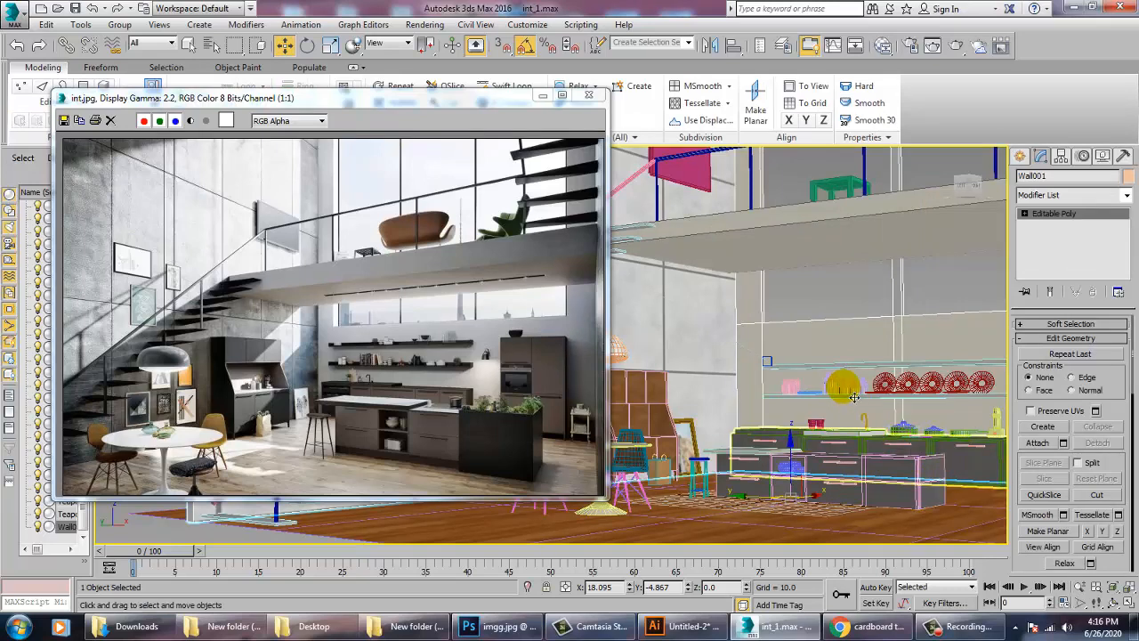
Step: Select all twelve small mugs on the lower kitchen wall shelf
click(774, 382)
key(z)
scroll(814, 391, down, 5)
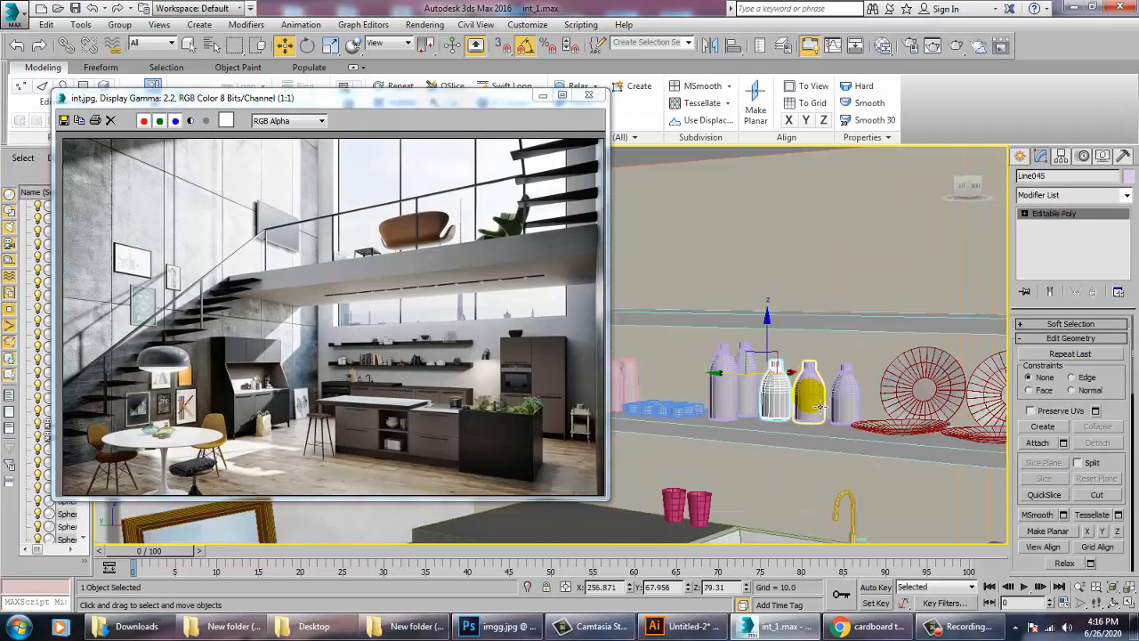
alt+middle_drag(791, 382, 860, 373)
scroll(861, 380, up, 4)
scroll(875, 386, up, 5)
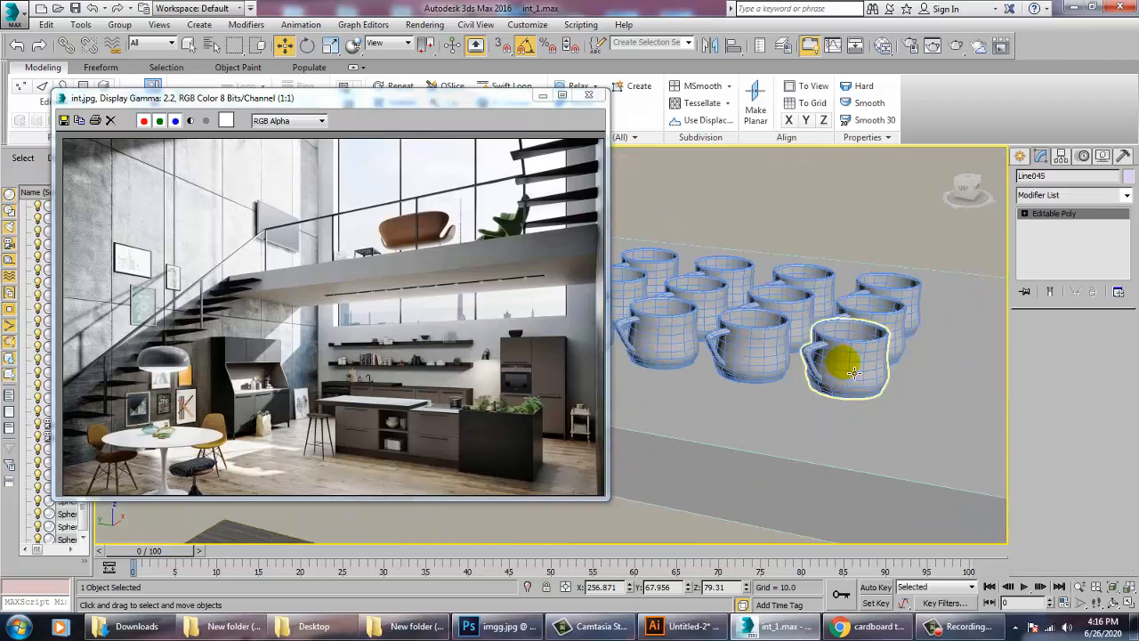
click(894, 331)
ctrl+click(890, 289)
ctrl+click(800, 280)
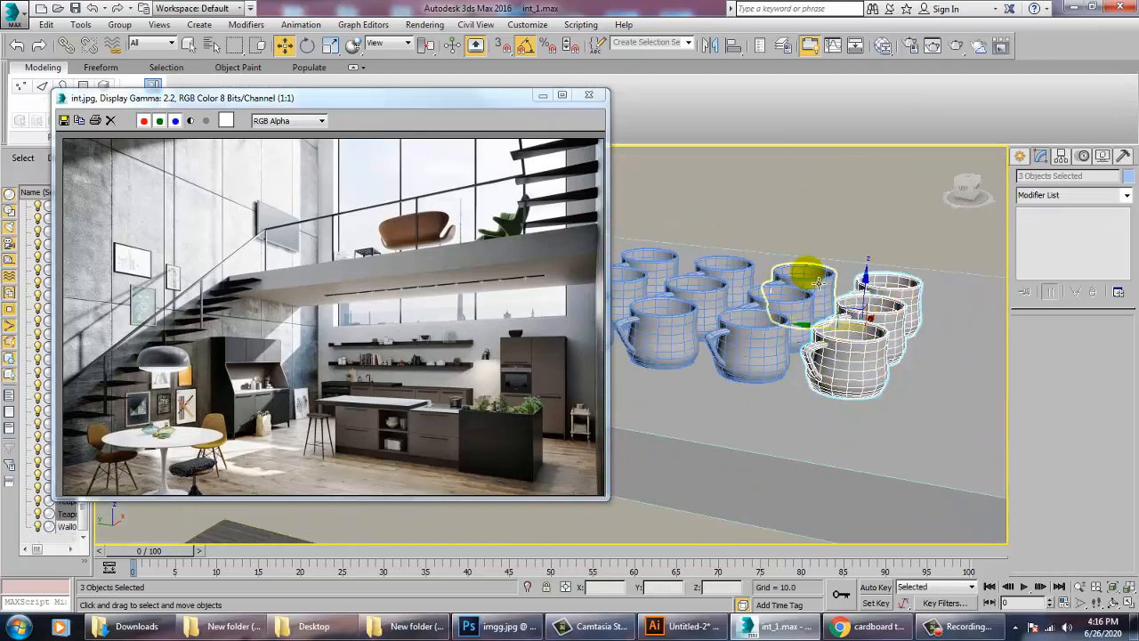
ctrl+click(776, 307)
ctrl+click(781, 350)
ctrl+click(662, 330)
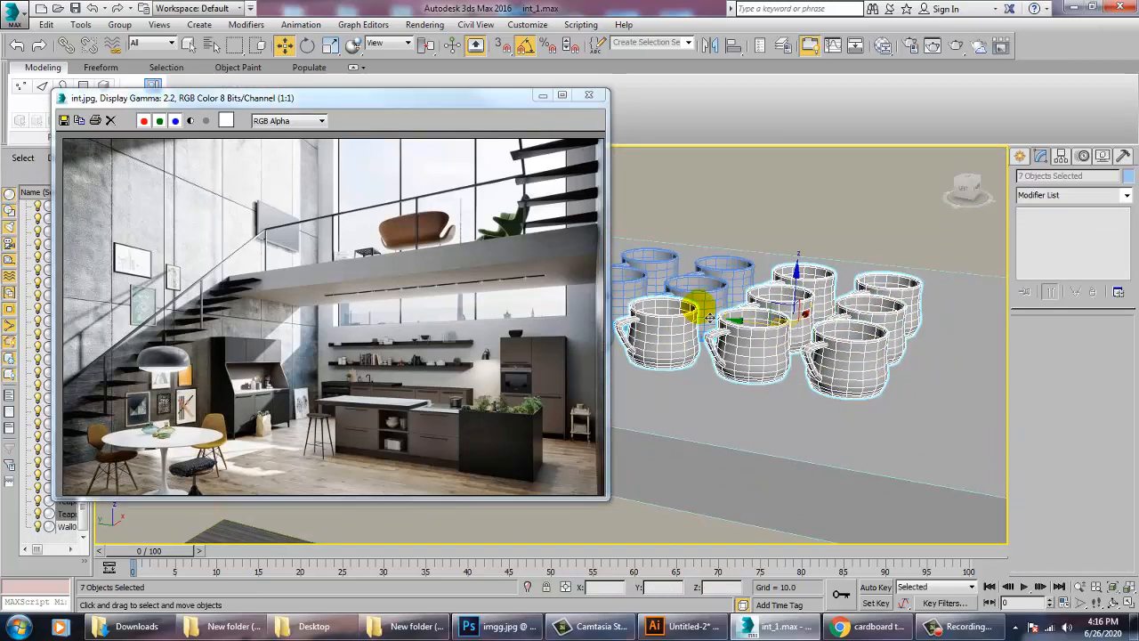
ctrl+click(723, 278)
ctrl+click(709, 311)
ctrl+click(663, 275)
ctrl+click(644, 292)
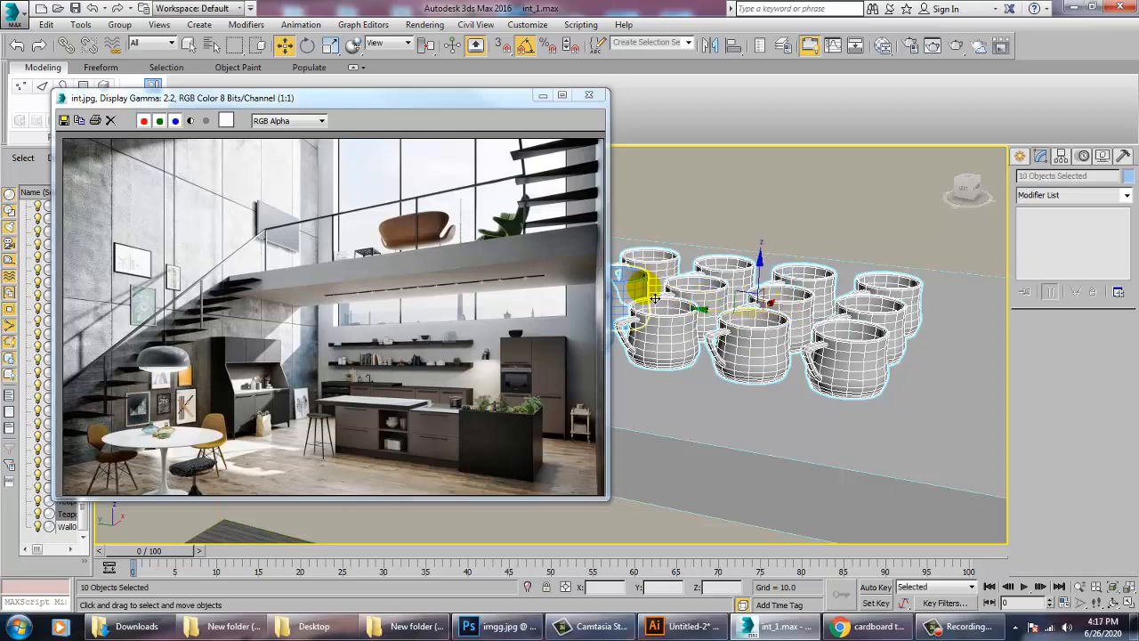
middle_drag(681, 312, 845, 290)
ctrl+click(714, 334)
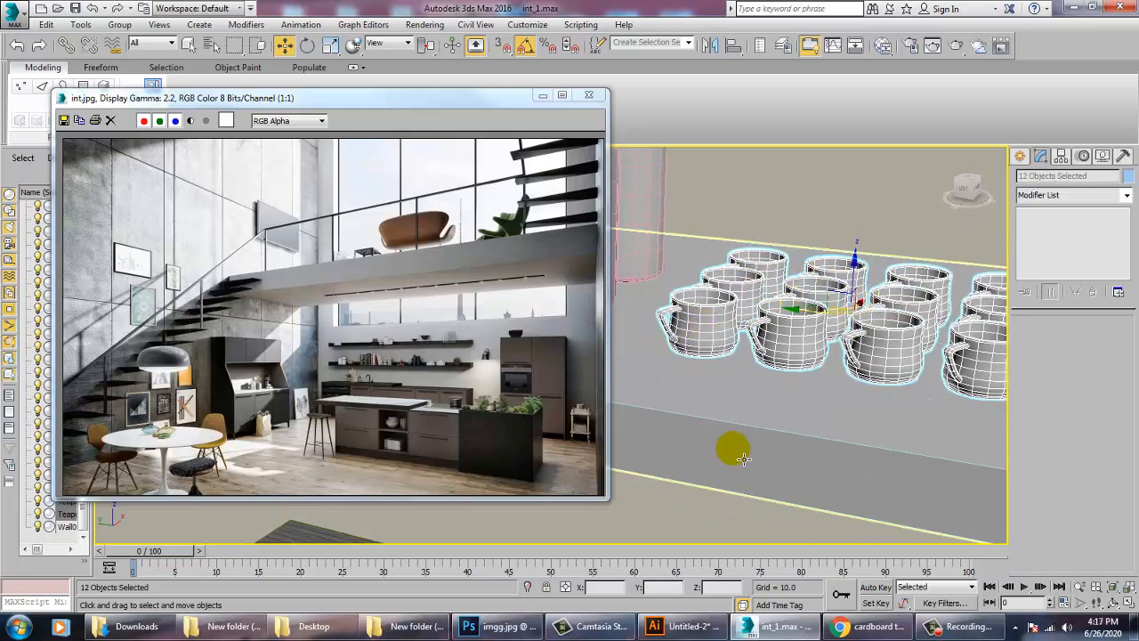
Step: Add a new VRayMtl for the selected mugs to the material view and open its parameters
scroll(757, 440, down, 6)
scroll(767, 447, up, 2)
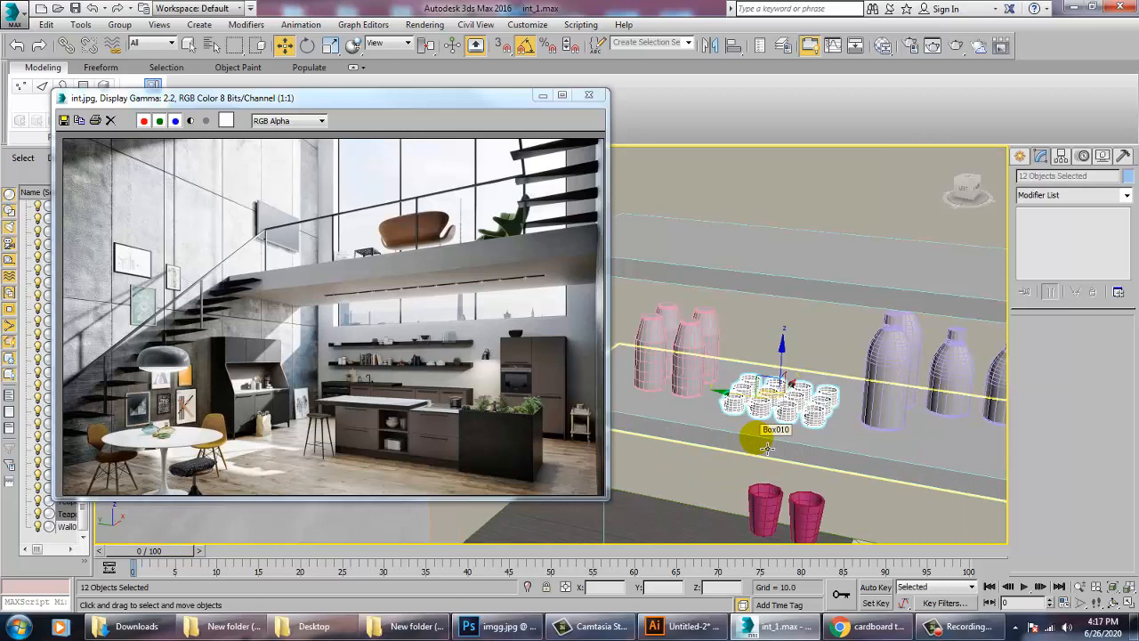
key(m)
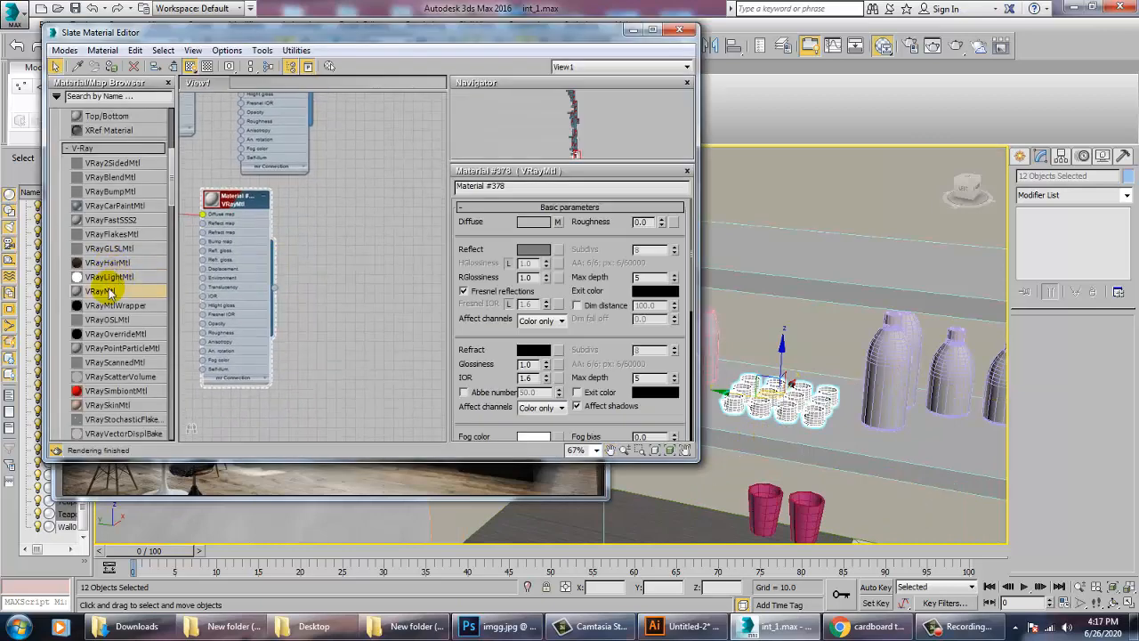
drag(109, 292, 364, 221)
double_click(368, 220)
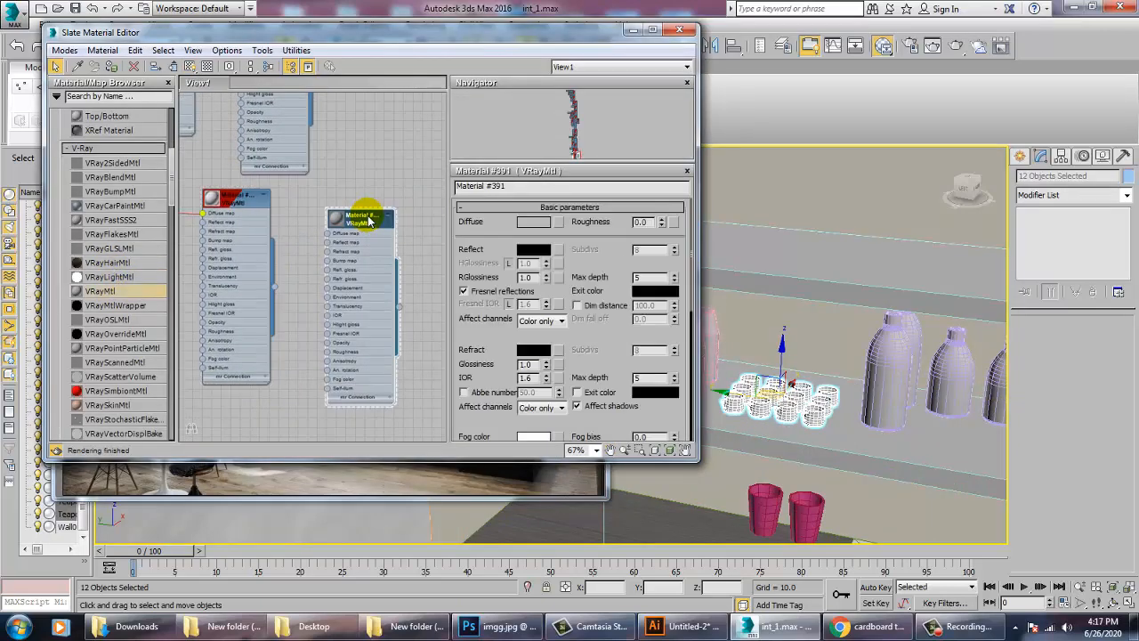
Step: Load the beige-textured-ceramic-tile-3108-64_300 image from the desktop's interior texture folder as the new VRayMtl's diffuse bitmap
click(558, 223)
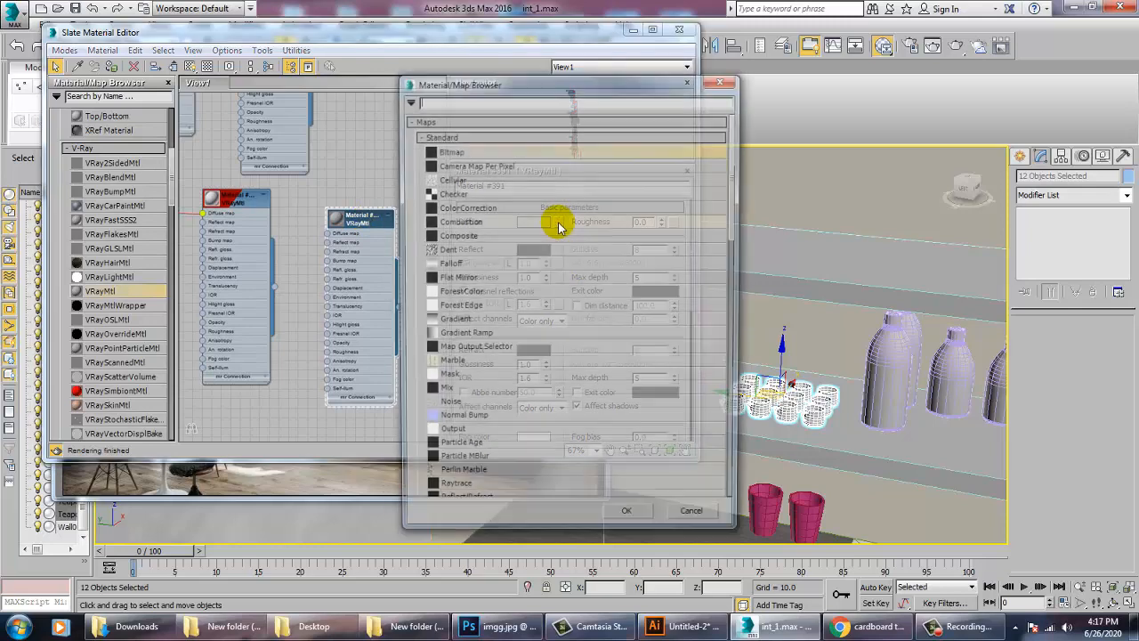
double_click(463, 148)
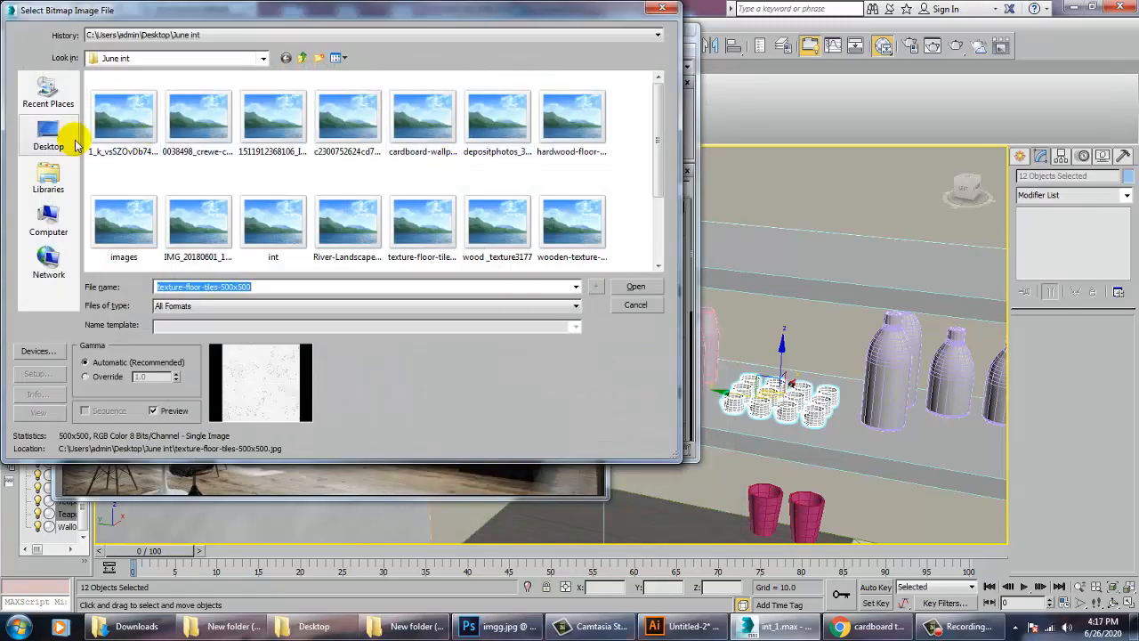
click(72, 141)
click(384, 216)
key(Right)
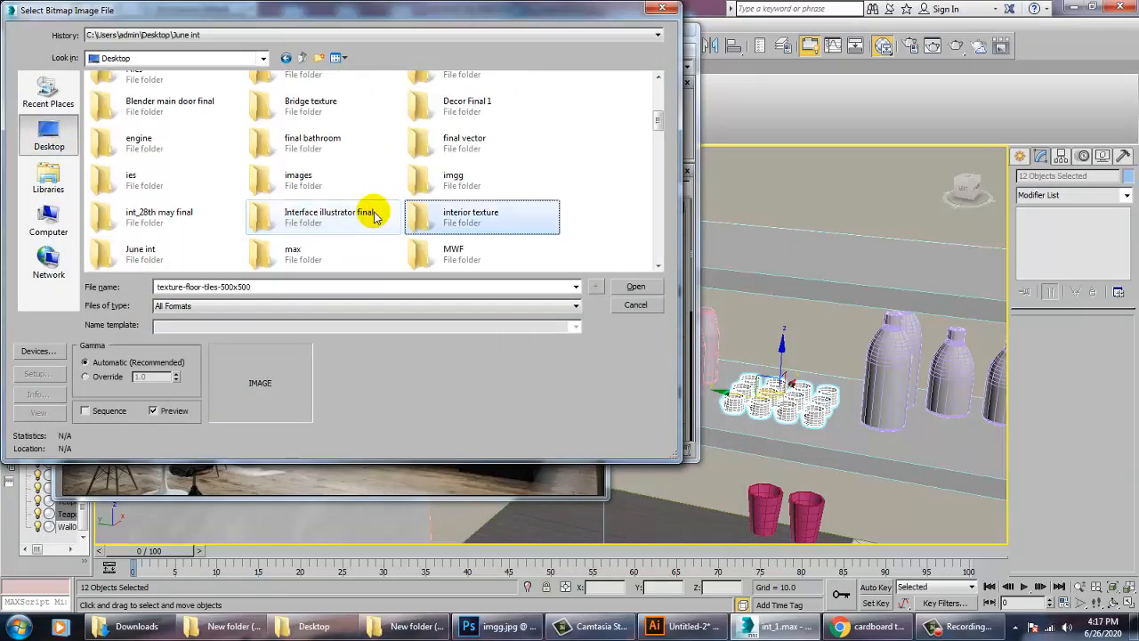
double_click(472, 219)
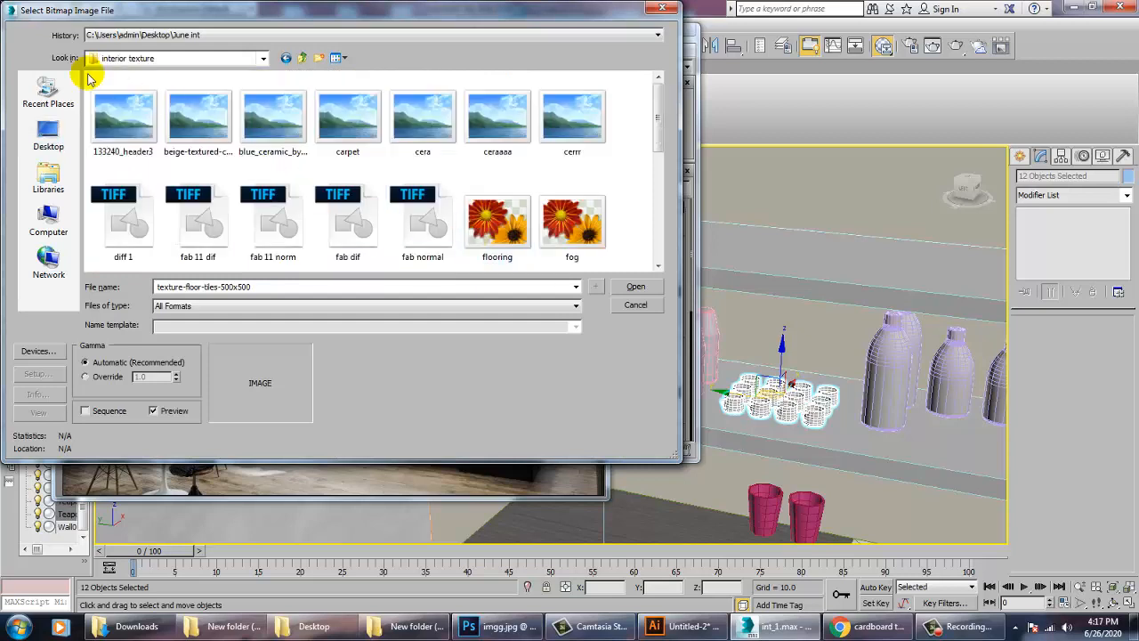
click(123, 125)
key(Right)
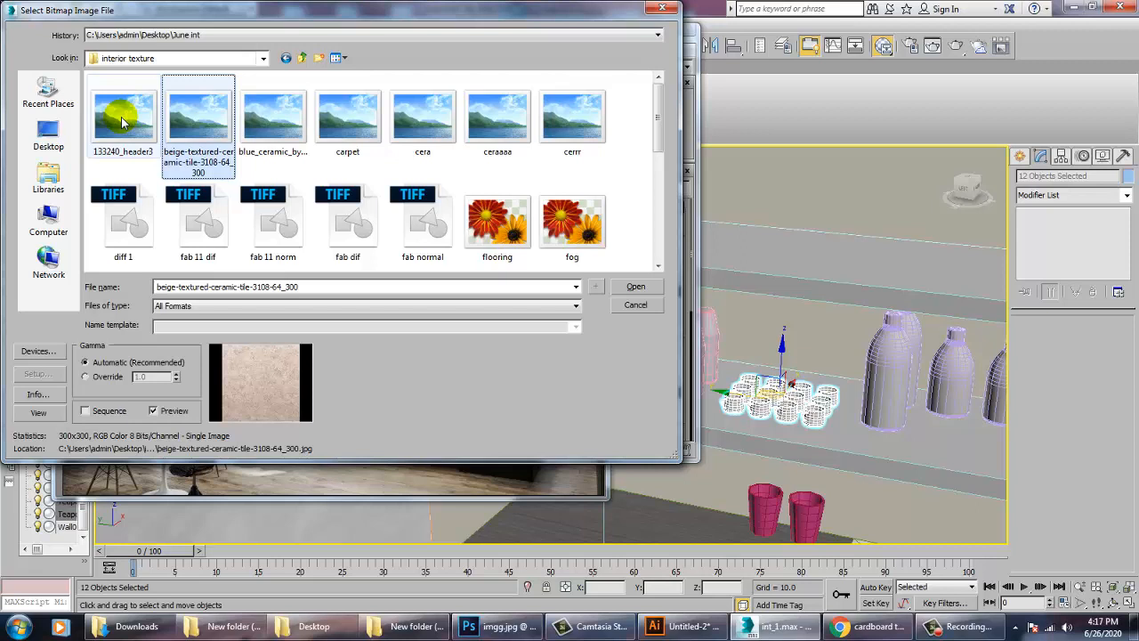
key(Right)
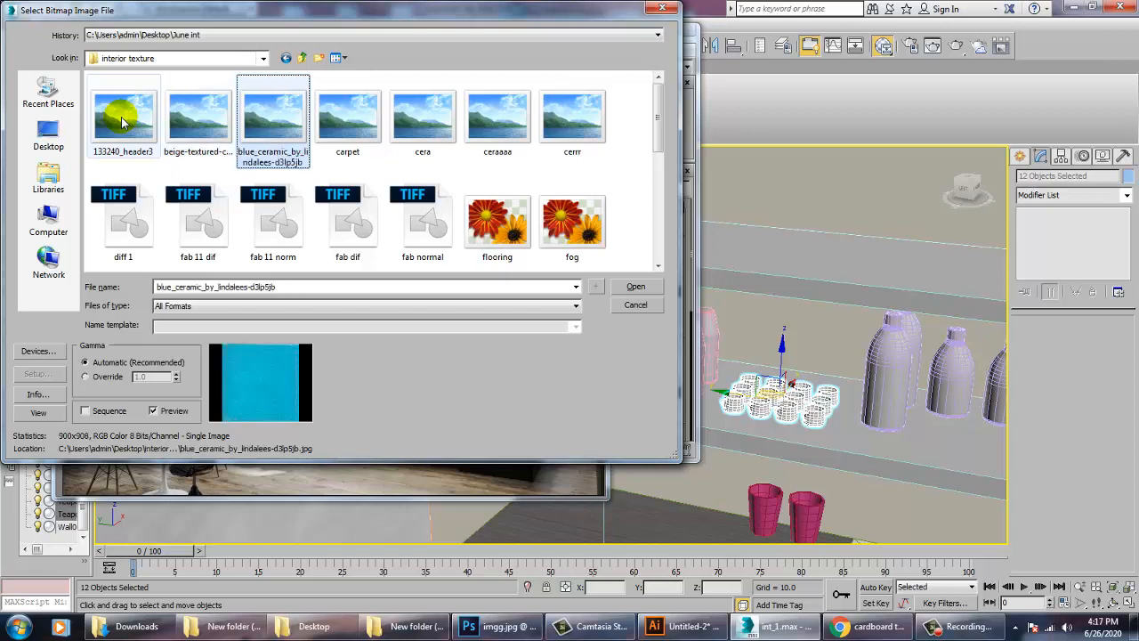
key(Left)
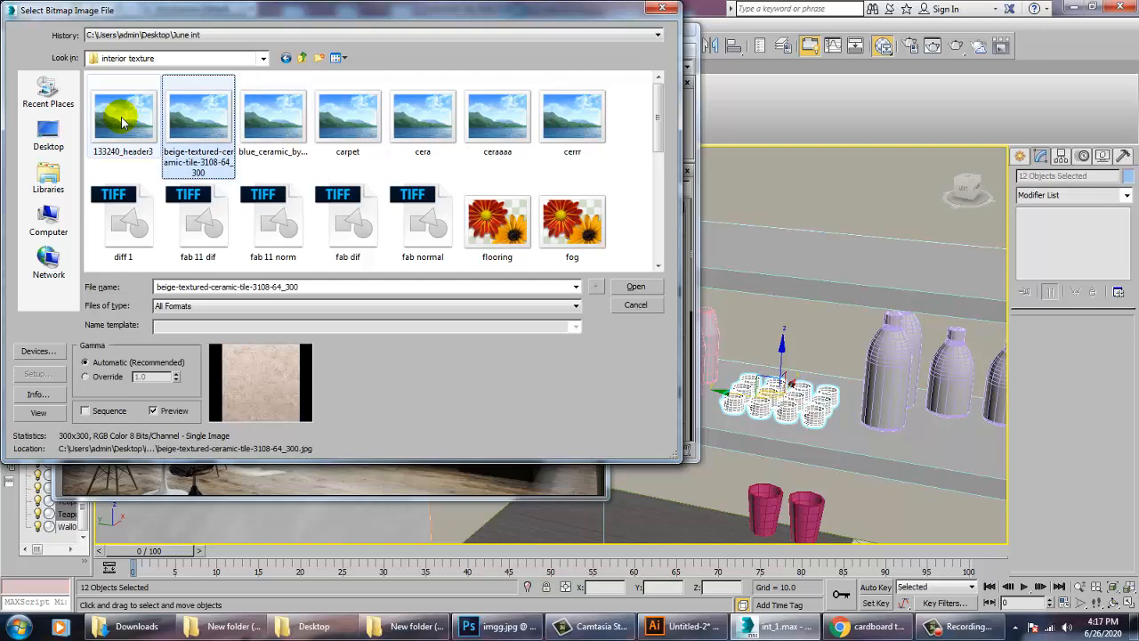
key(Return)
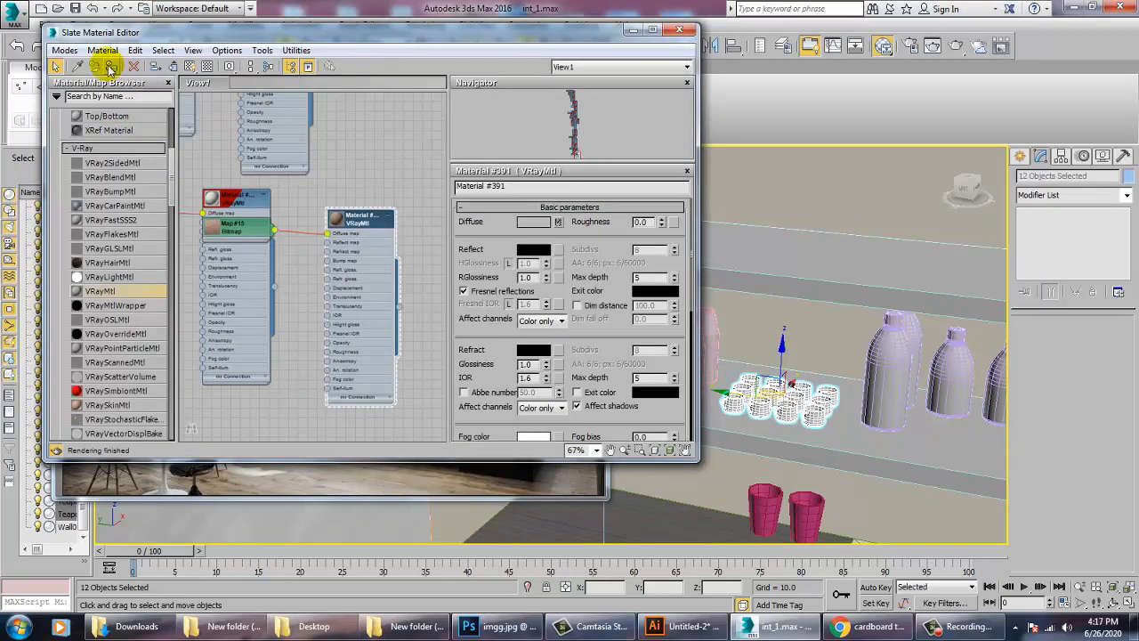
Step: Assign the new textured material to the twelve selected mugs and show its shaded texture in the viewport
click(175, 67)
click(176, 68)
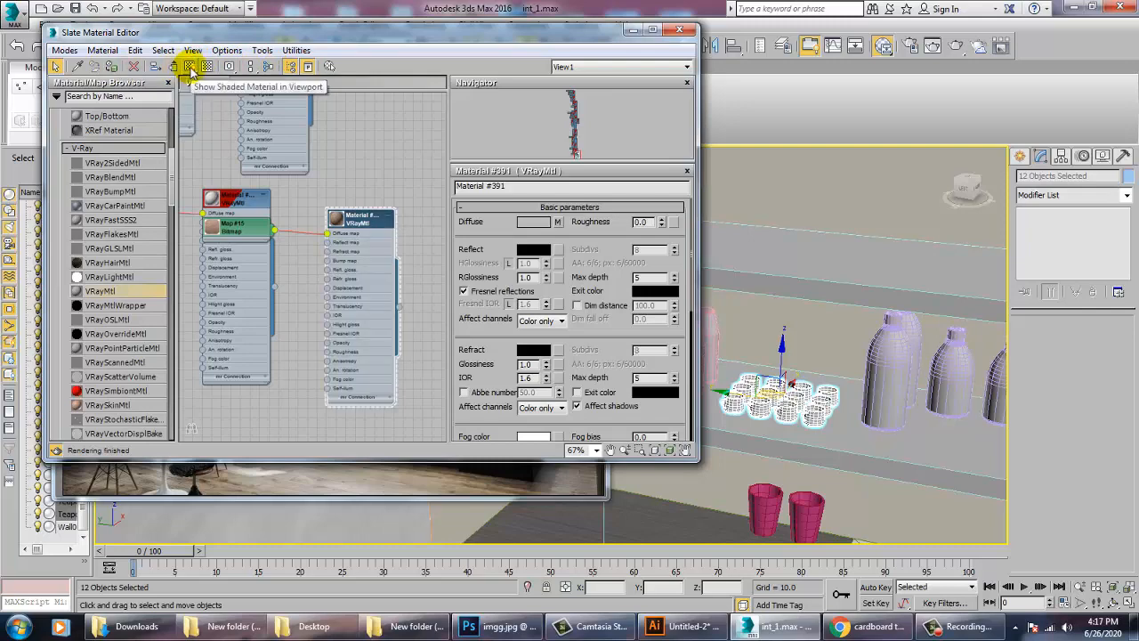
click(868, 374)
scroll(867, 374, up, 5)
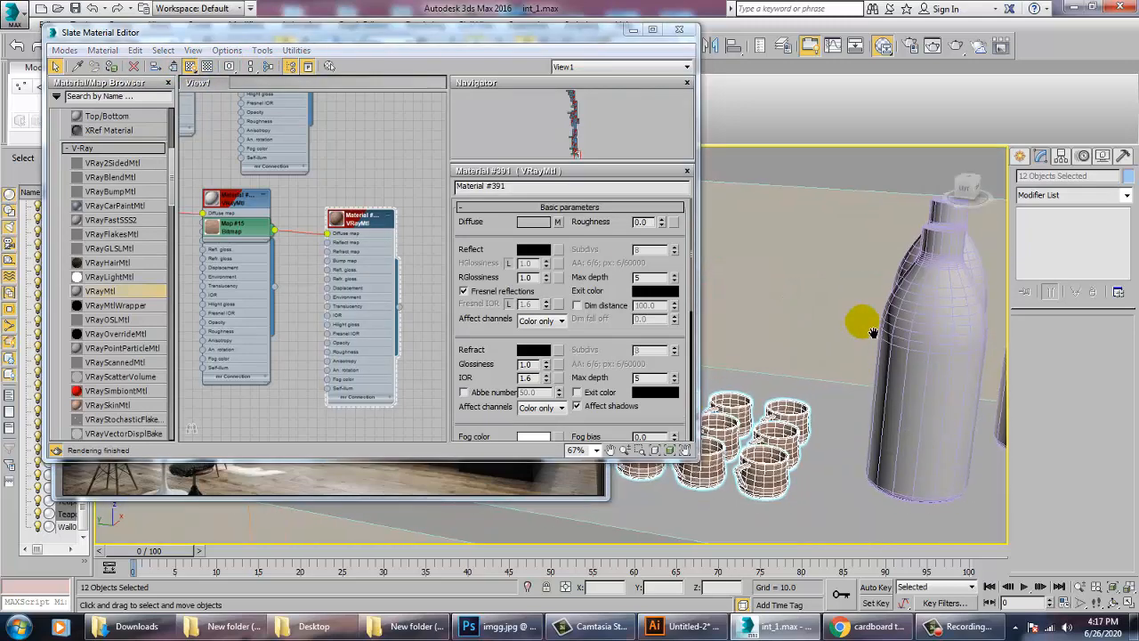
Step: Add a UVW Map modifier to the selected mugs and set its mapping to Box
click(1052, 198)
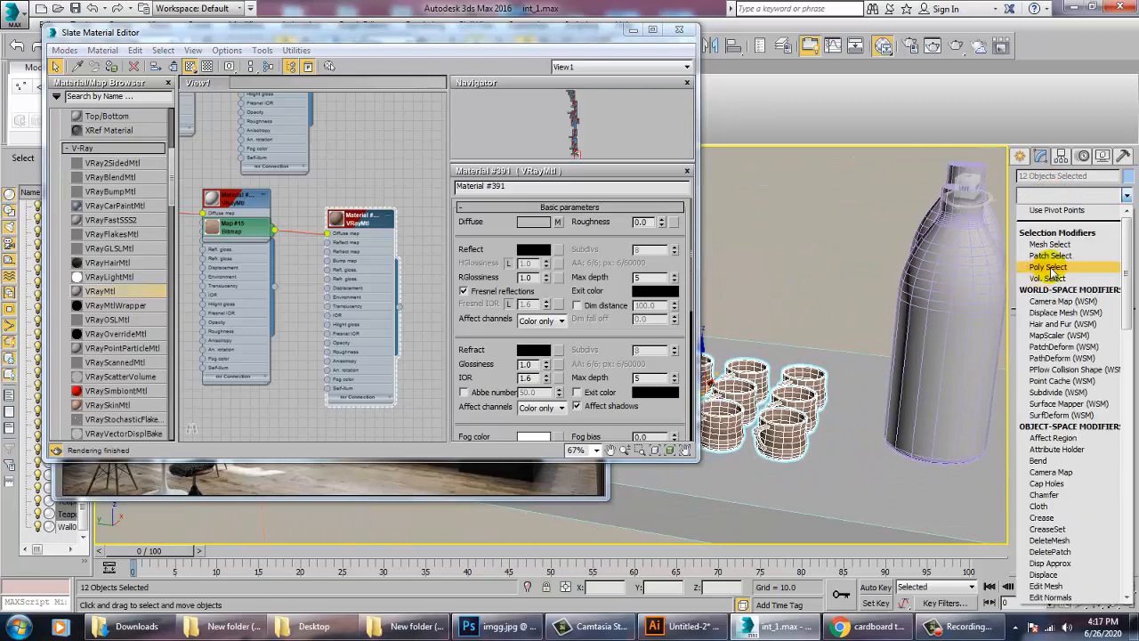
scroll(1052, 271, down, 20)
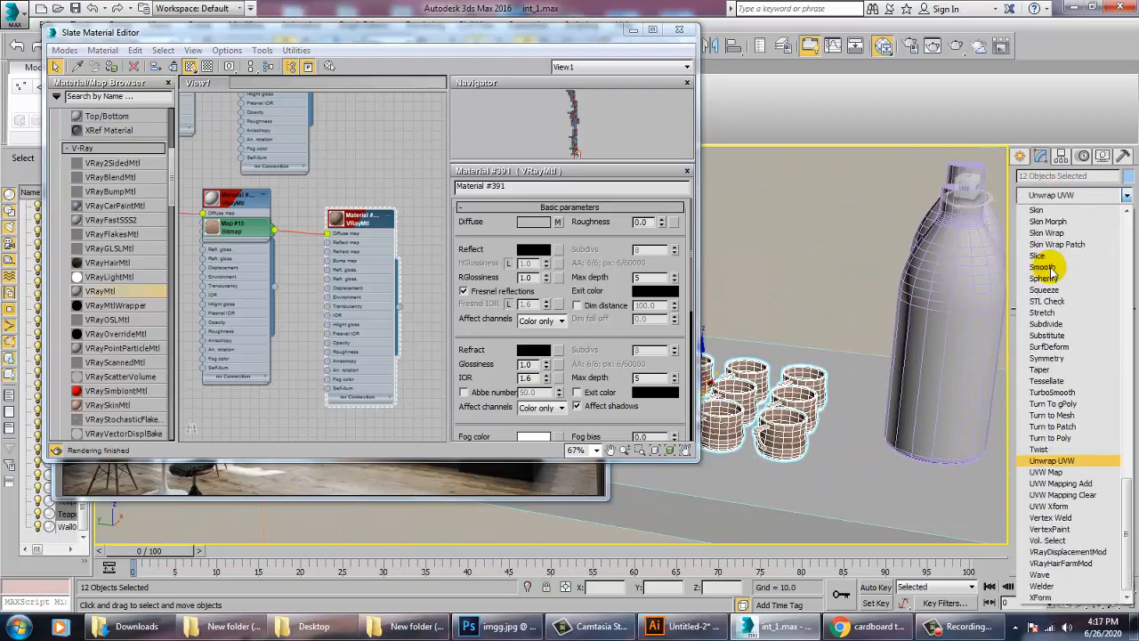
click(1055, 472)
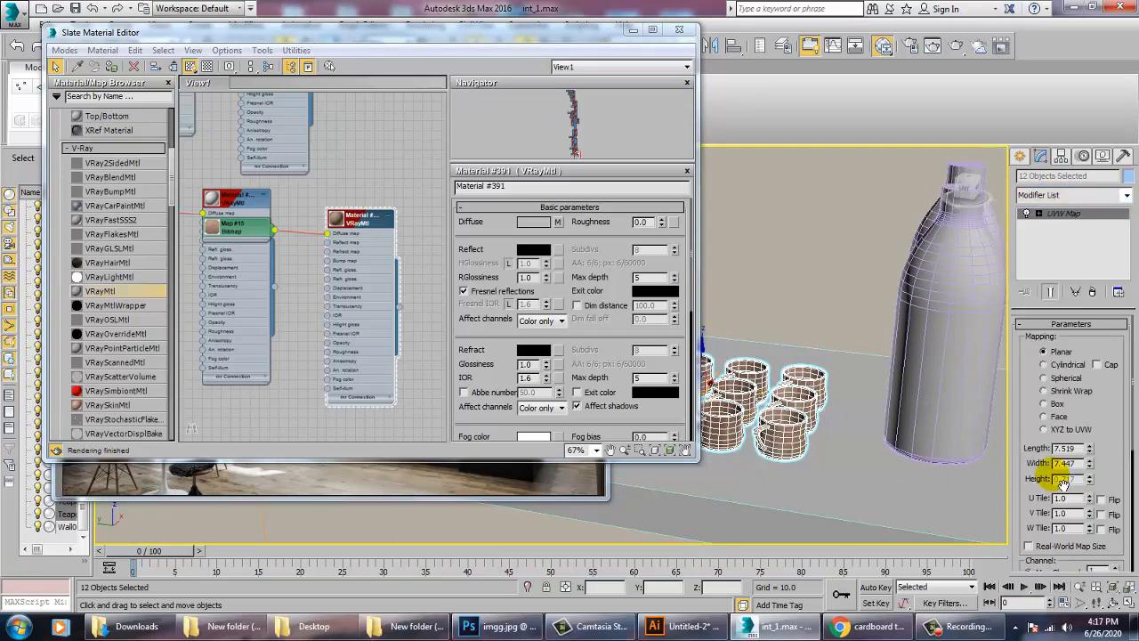
click(1057, 404)
Step: Select only the front corner mug beside the bottles and hide the edge display to show the texture clearly
click(774, 493)
scroll(763, 437, up, 3)
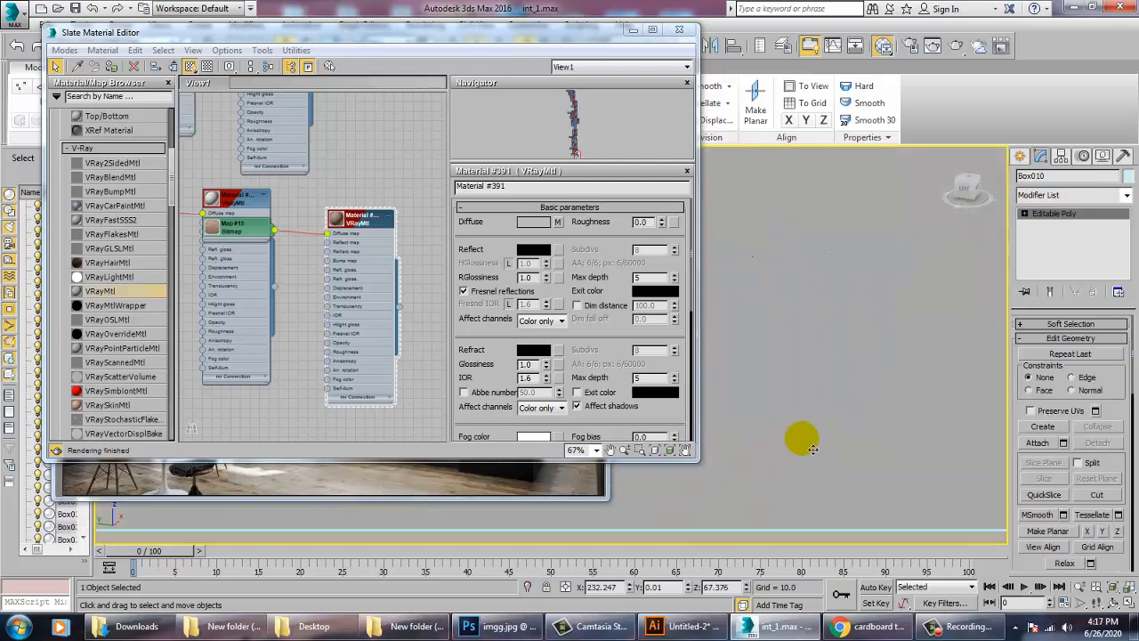
scroll(812, 449, down, 3)
click(813, 444)
key(F4)
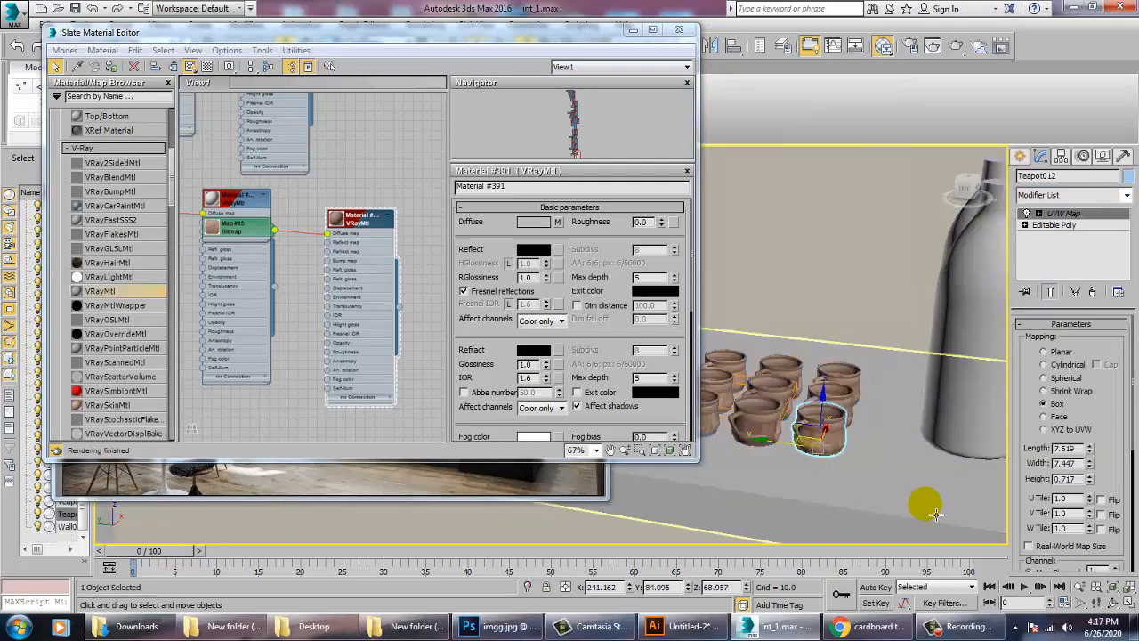
mouse_move(876, 419)
middle_down()
mouse_move(837, 392)
mouse_move(927, 436)
mouse_move(877, 439)
middle_up()
scroll(818, 400, up, 3)
click(896, 434)
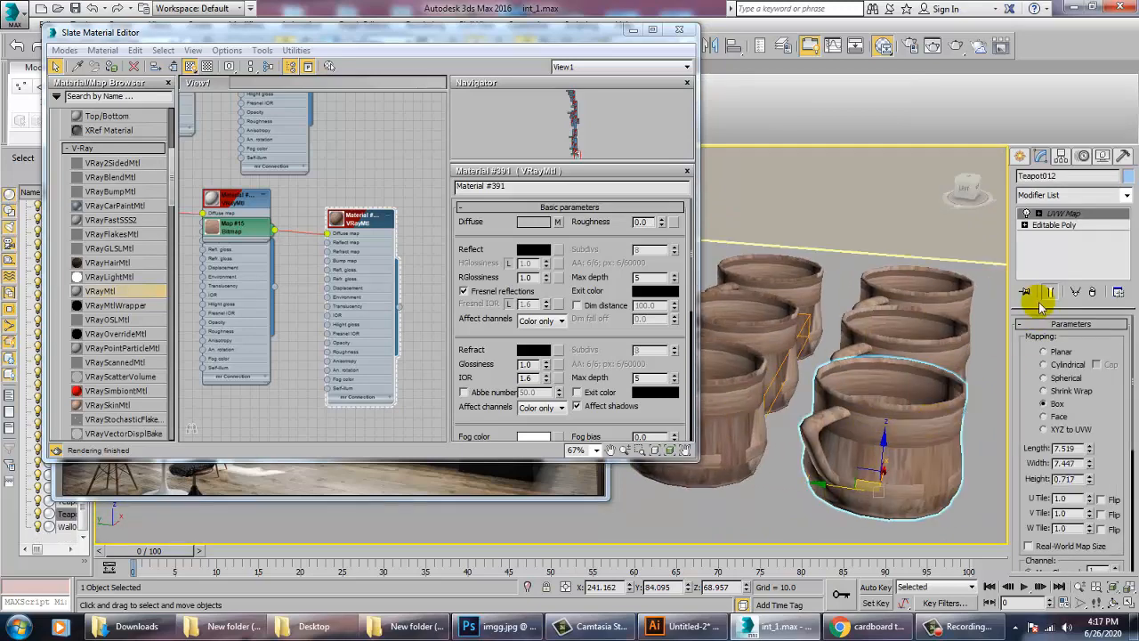
Step: Add a second UVW Map modifier to the front corner mug and set its mapping to Box
click(1059, 195)
key(u)
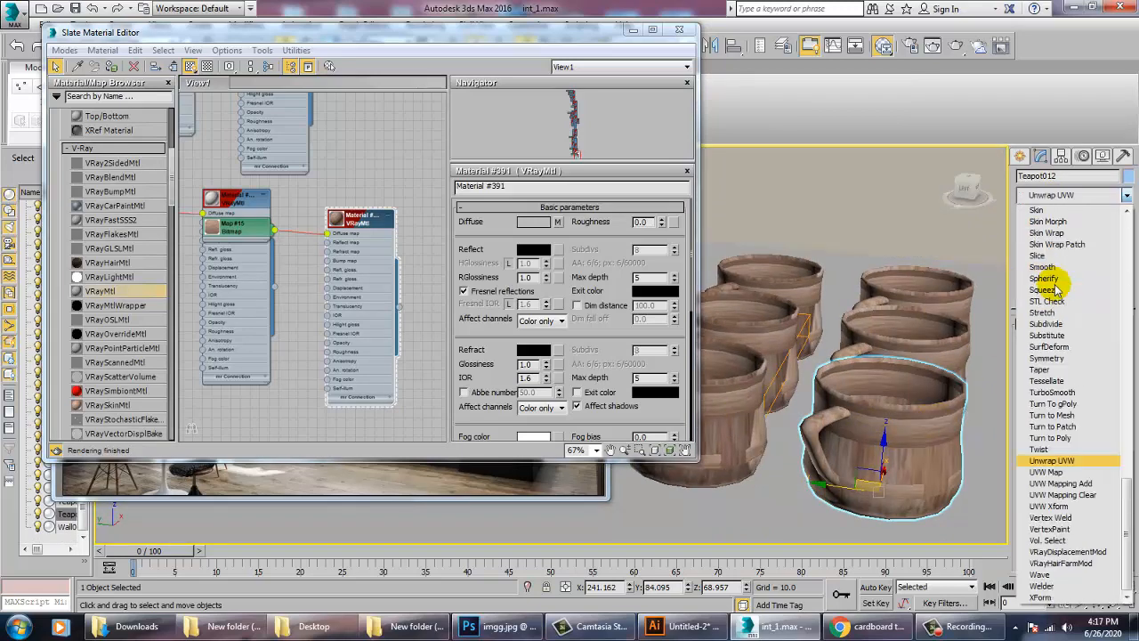
click(1059, 472)
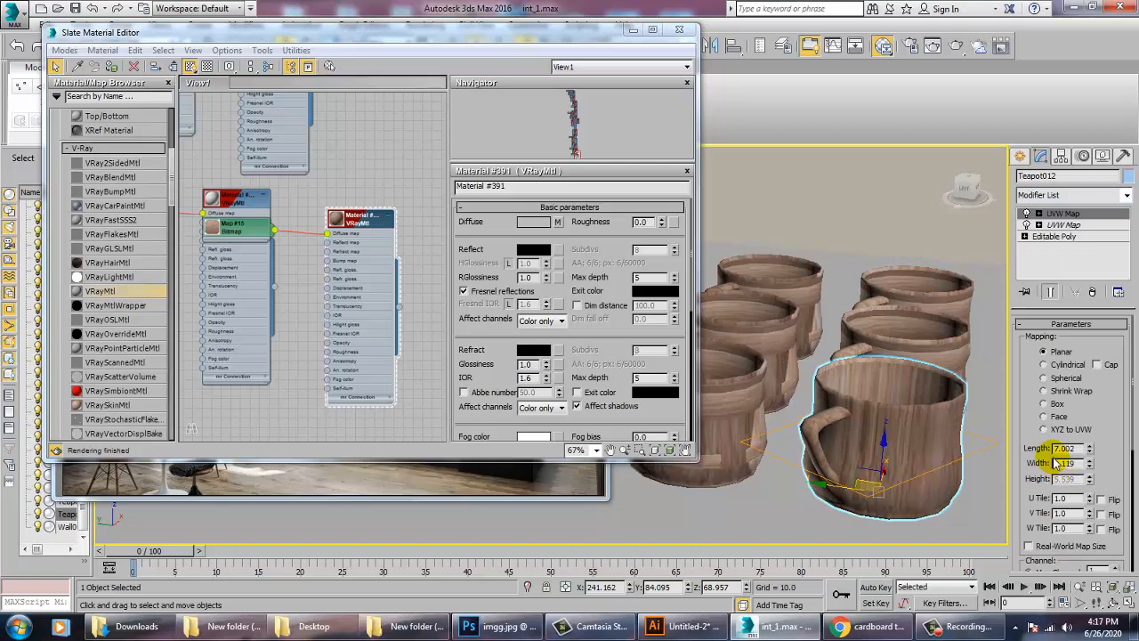
click(1055, 405)
scroll(854, 456, down, 5)
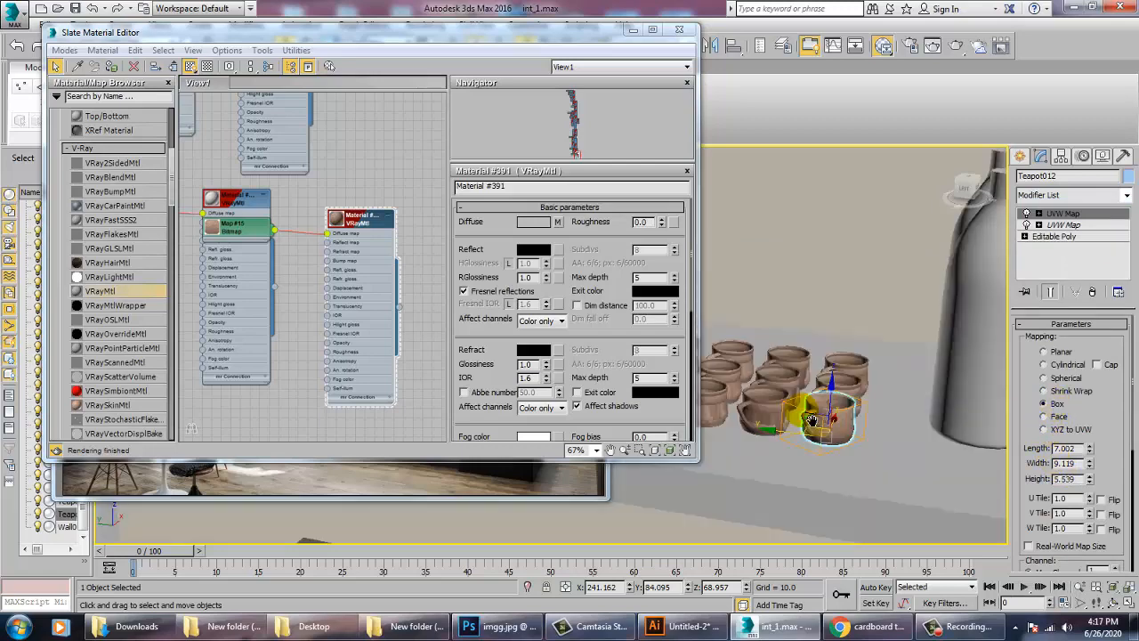
Step: Select the other eleven mugs on the shelf and delete them, keeping only the remapped mug
scroll(831, 428, up, 2)
click(830, 425)
ctrl+click(875, 408)
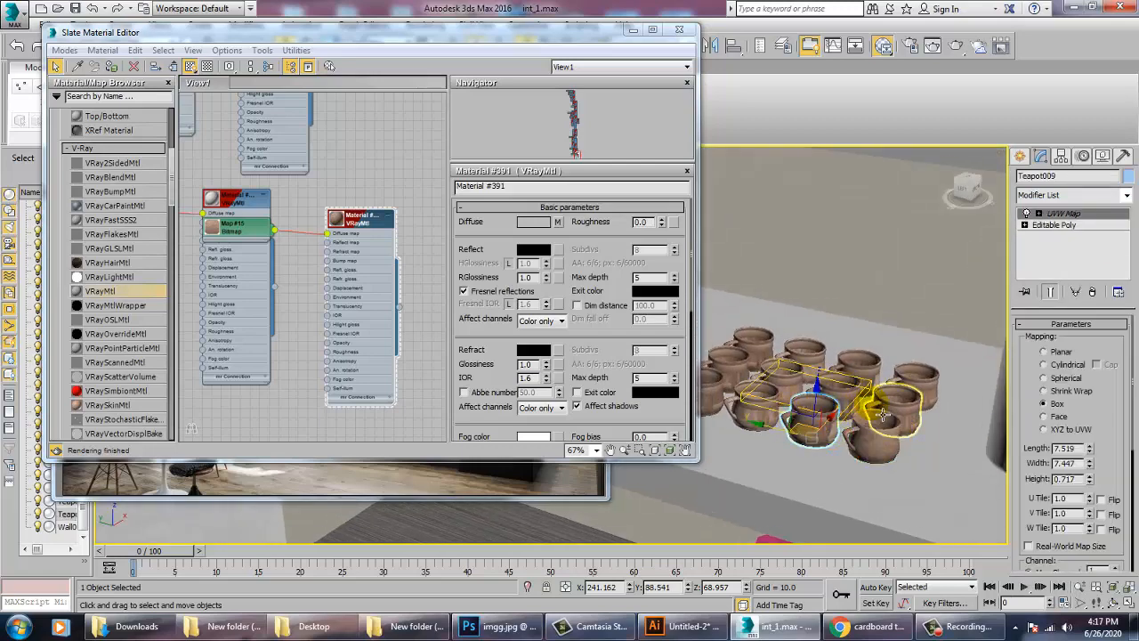
ctrl+click(904, 380)
ctrl+click(863, 376)
ctrl+click(837, 386)
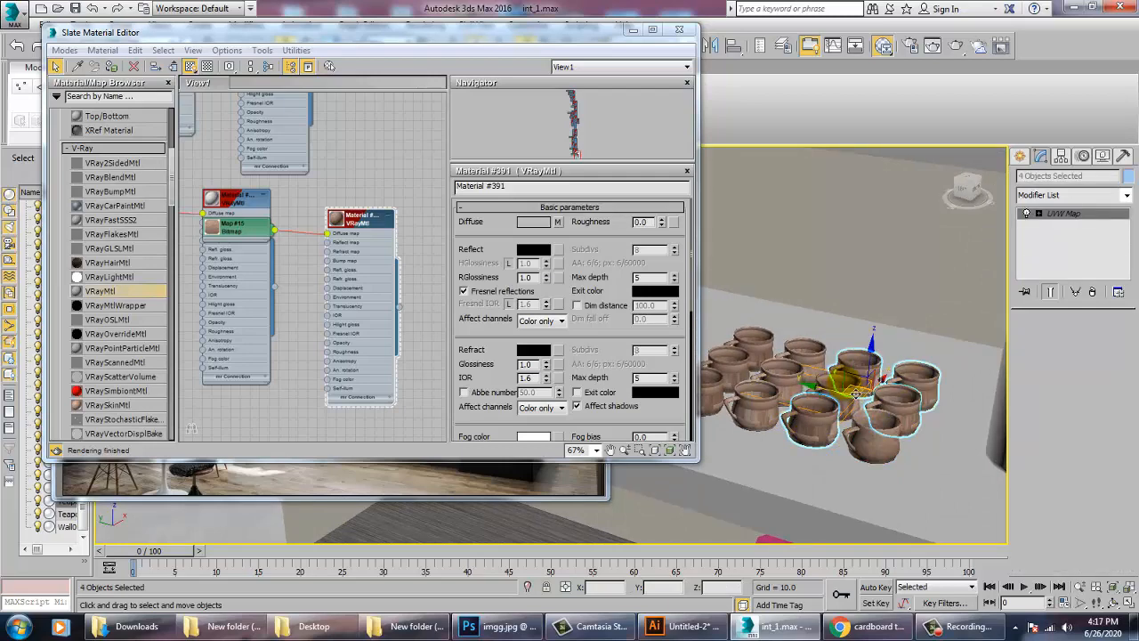
ctrl+click(804, 355)
ctrl+click(789, 376)
ctrl+click(760, 349)
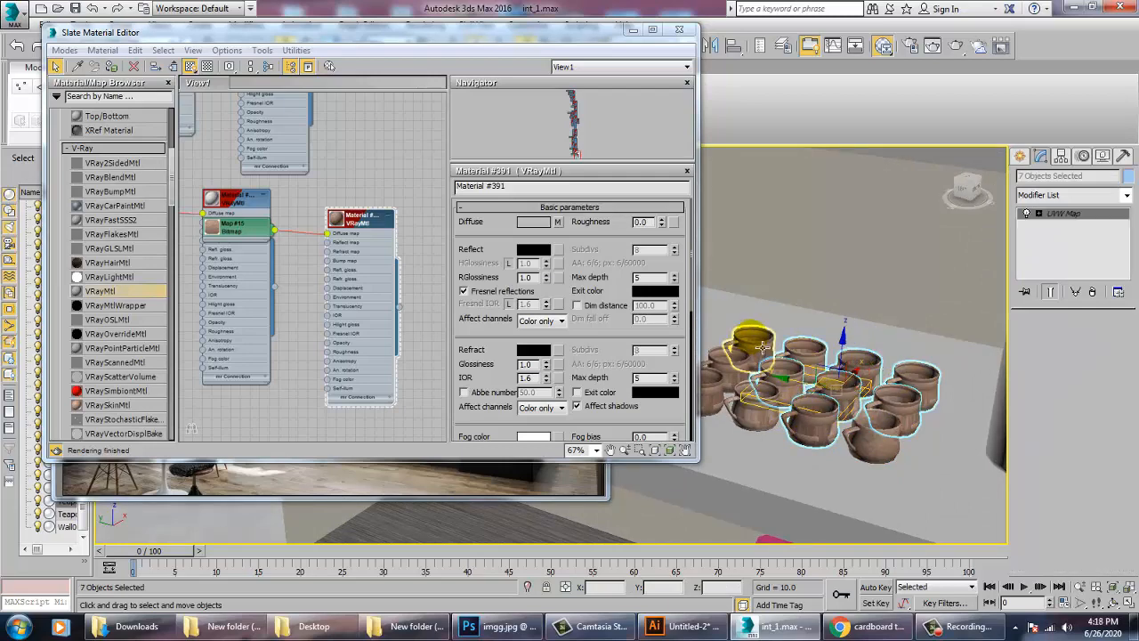
ctrl+click(740, 373)
ctrl+click(721, 396)
ctrl+click(771, 427)
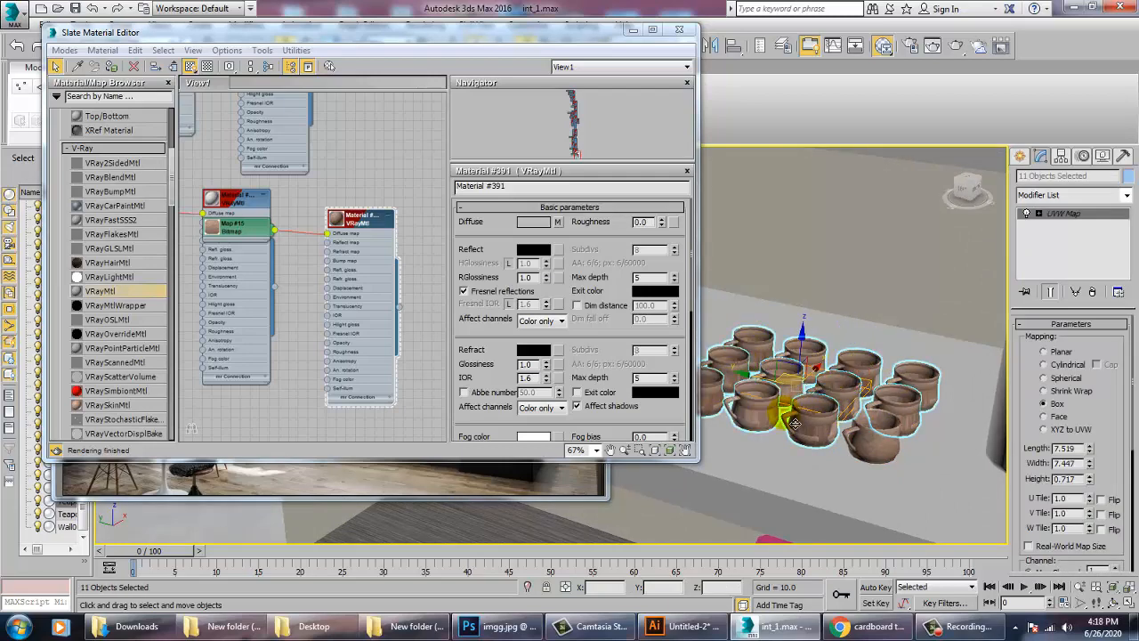
key(Delete)
Step: Clone the remaining mug toward the back wall with two copies, forming a row of three mugs
click(899, 418)
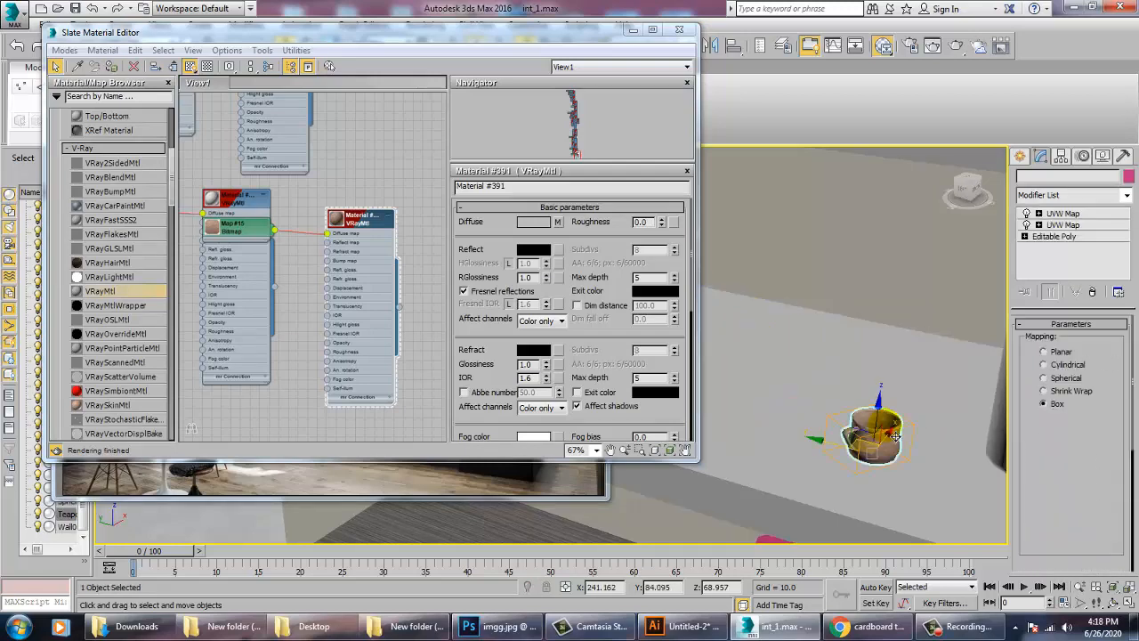
shift+drag(895, 447, 938, 421)
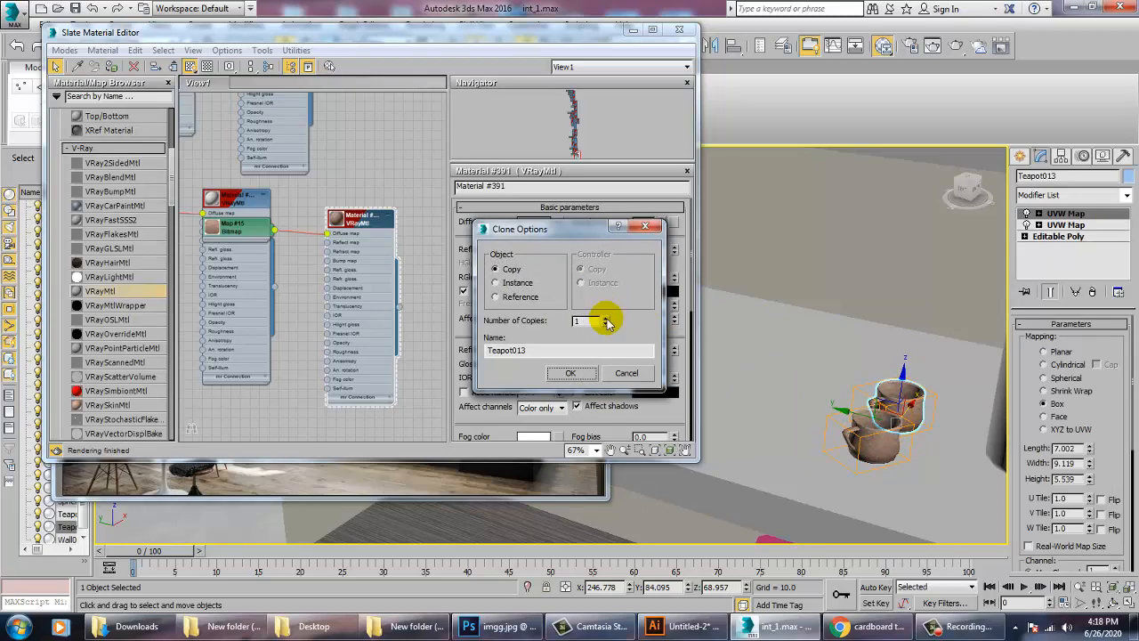
click(575, 370)
Step: Copy the row of three mugs four times along the shelf and delete the last copied row
mouse_move(867, 399)
alt+middle_down()
mouse_move(839, 406)
mouse_move(891, 408)
mouse_move(861, 405)
alt+middle_up()
ctrl+click(891, 408)
ctrl+click(828, 423)
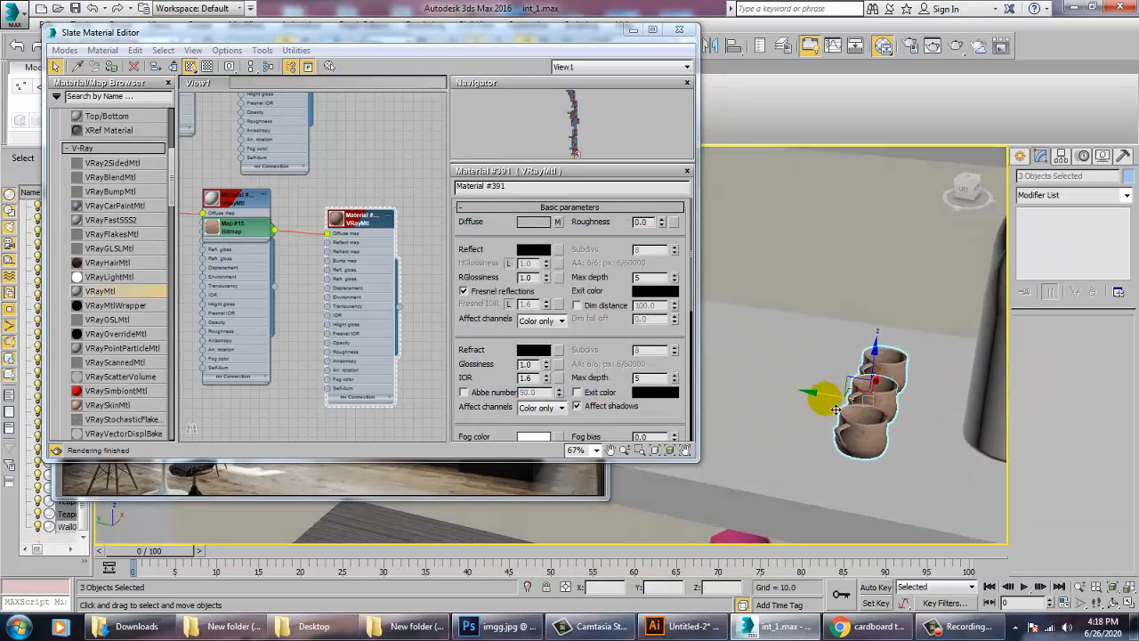
shift+drag(816, 402, 753, 382)
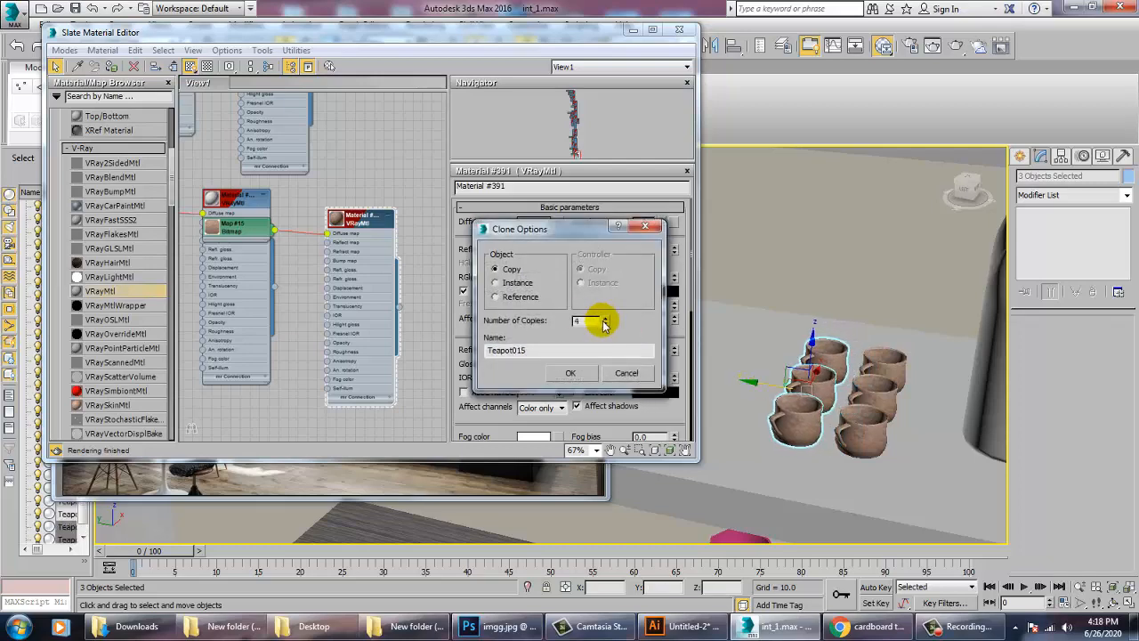
click(570, 373)
scroll(820, 365, down, 5)
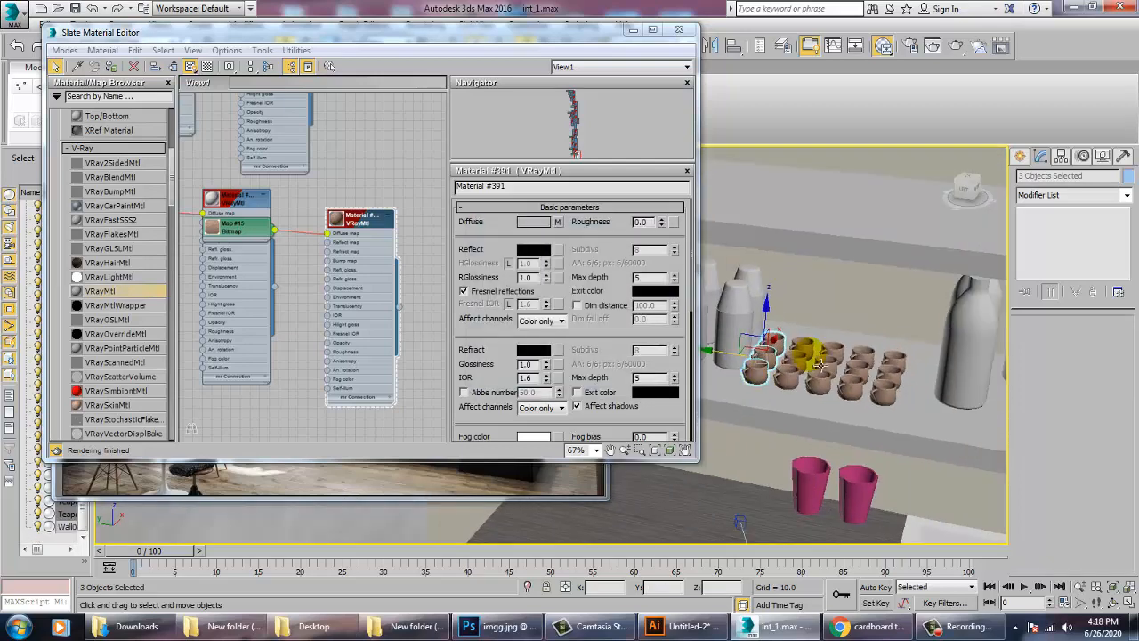
mouse_move(820, 365)
alt+middle_down()
mouse_move(806, 362)
mouse_move(829, 357)
alt+middle_up()
key(Delete)
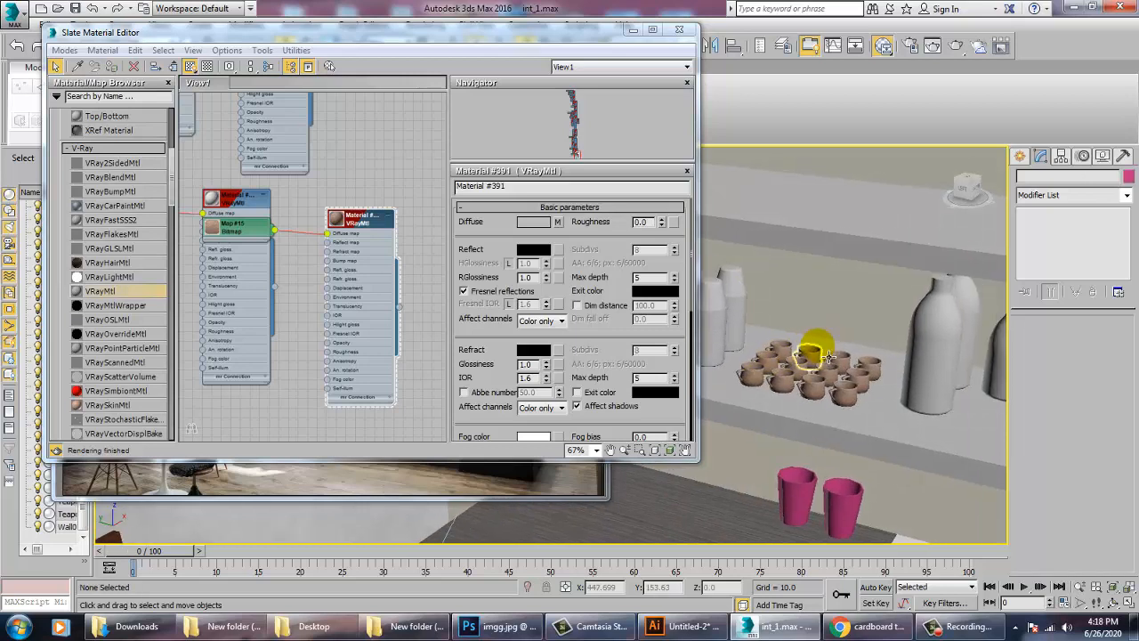
Step: Examine the bottles on both sides of the mugs along the shelf
key(ctrl+a)
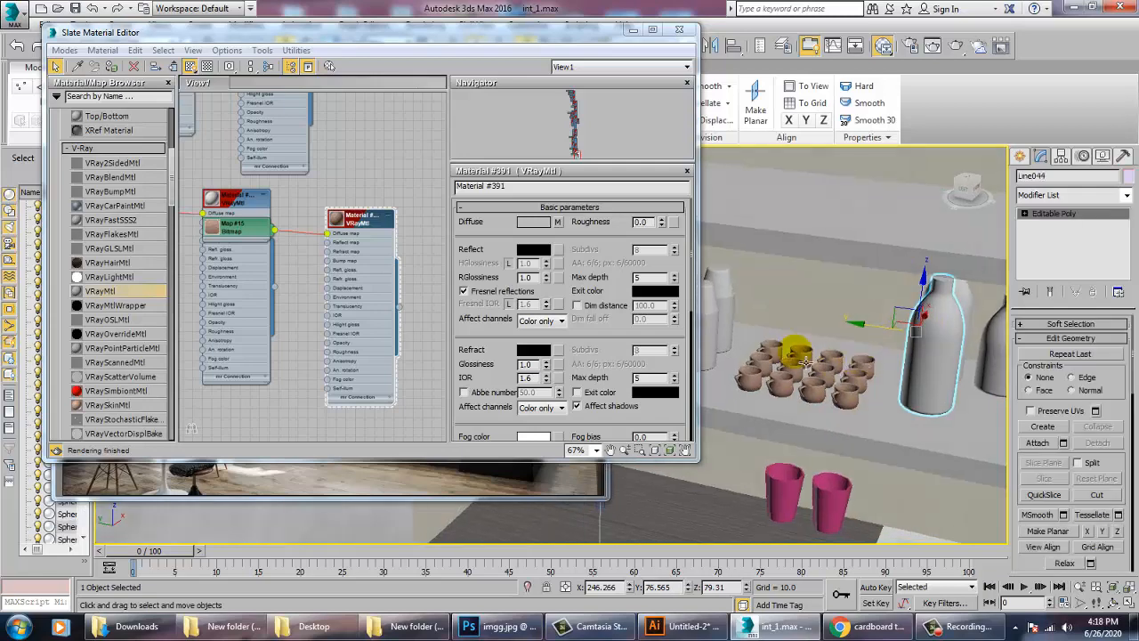
mouse_move(791, 353)
middle_down()
mouse_move(916, 409)
mouse_move(836, 417)
middle_up()
click(829, 408)
scroll(854, 416, down, 3)
scroll(865, 419, up, 1)
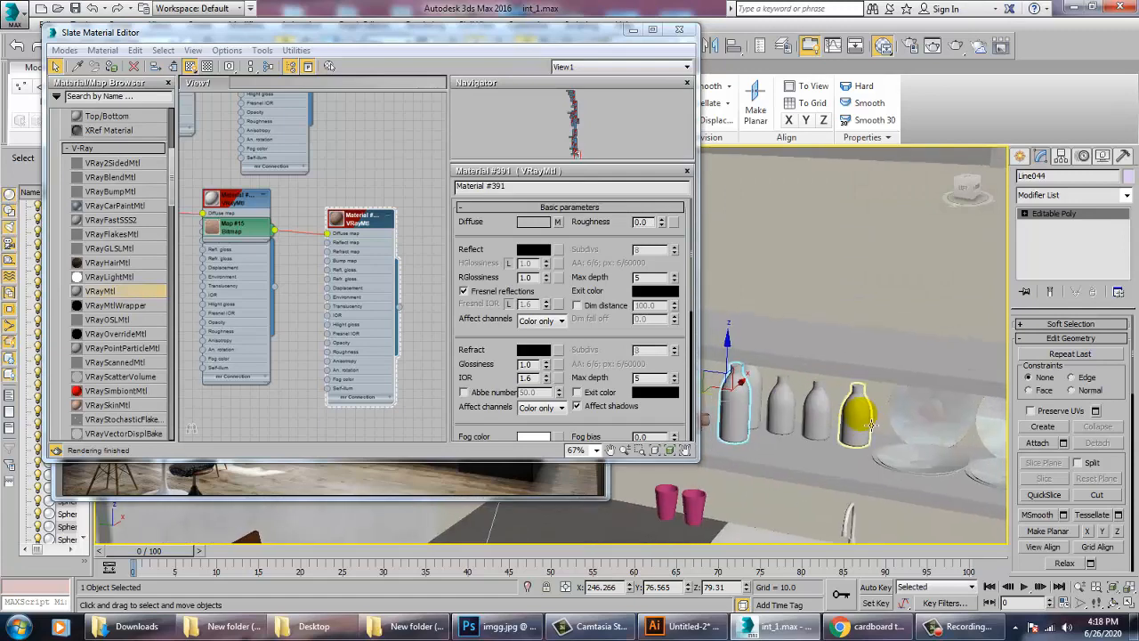
click(858, 413)
scroll(742, 399, up, 3)
middle_drag(742, 400, 839, 398)
Step: Select the front tapered bottle in the group beside the mugs on the shelf
click(874, 407)
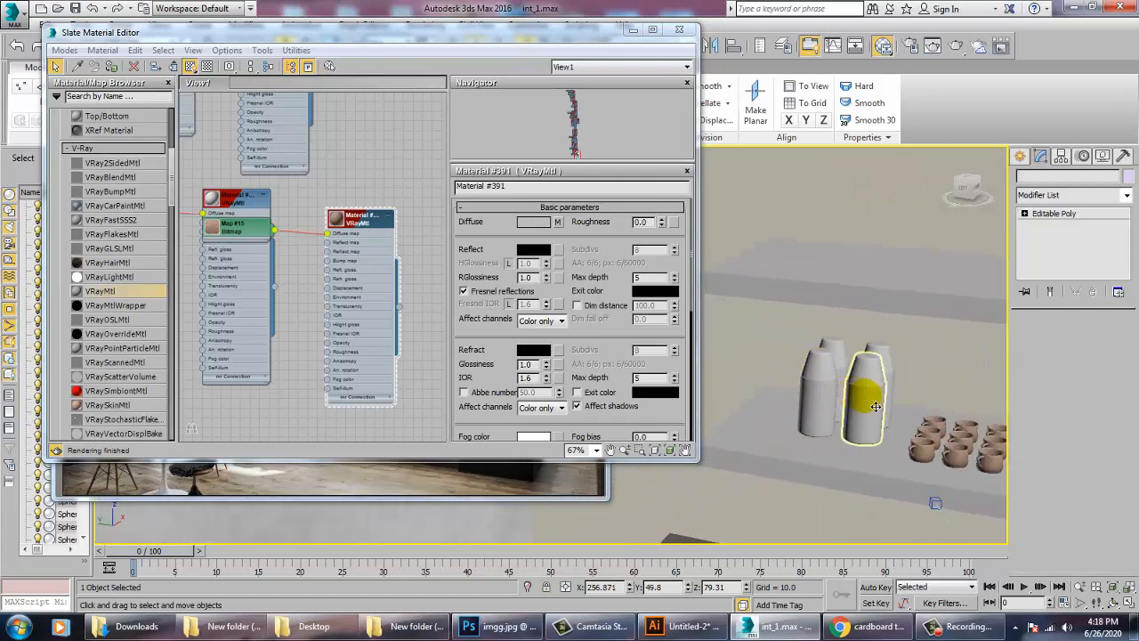
middle_drag(974, 436, 791, 422)
click(879, 414)
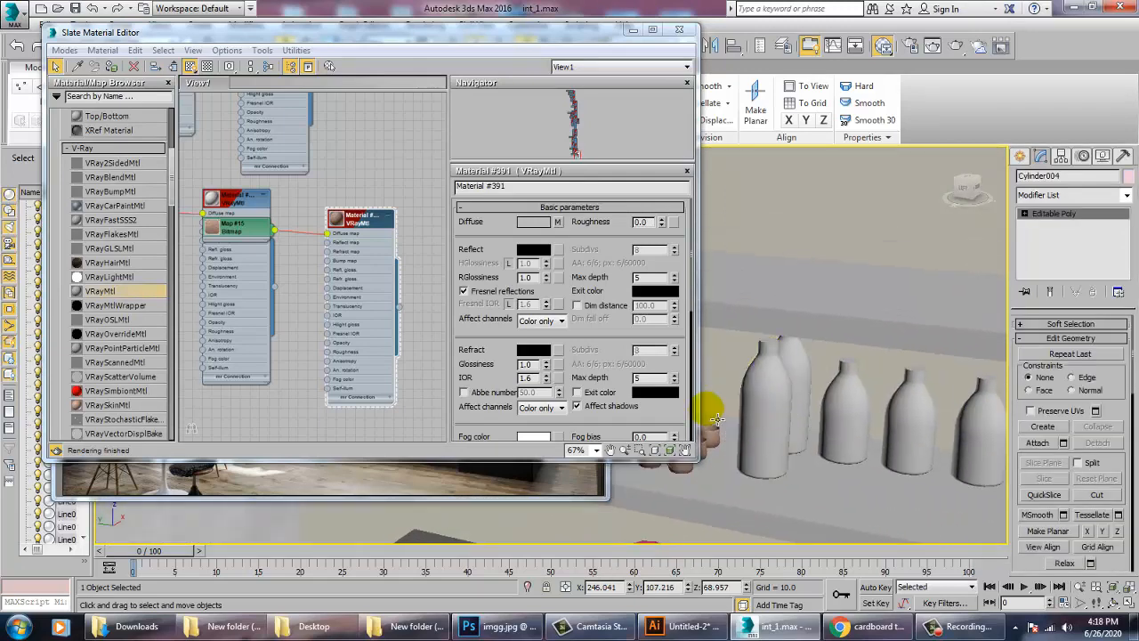
middle_drag(717, 419, 798, 447)
click(846, 466)
scroll(849, 458, down, 1)
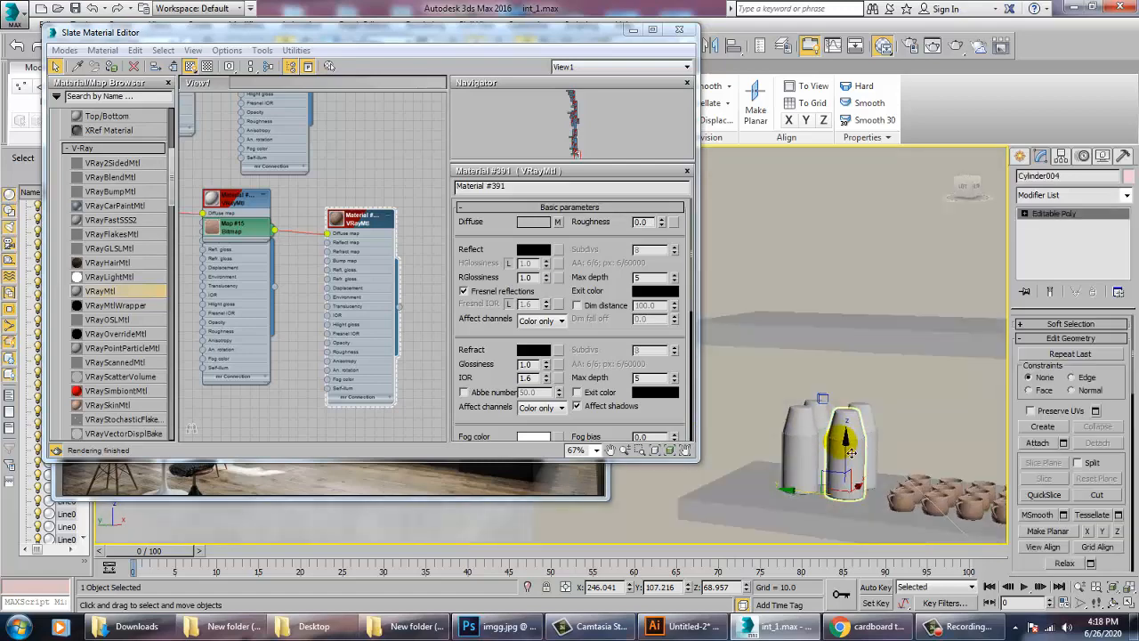
scroll(850, 453, up, 8)
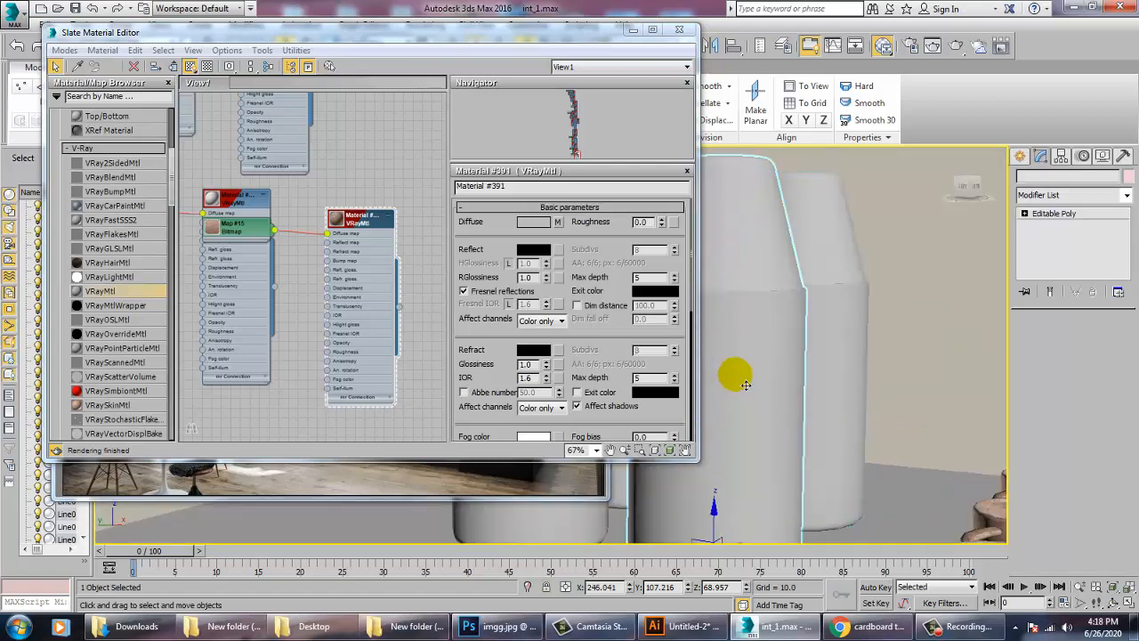
Step: Select the polygons of the front bottle's lower cylindrical body, leaving out its tapered top
middle_drag(746, 385, 793, 370)
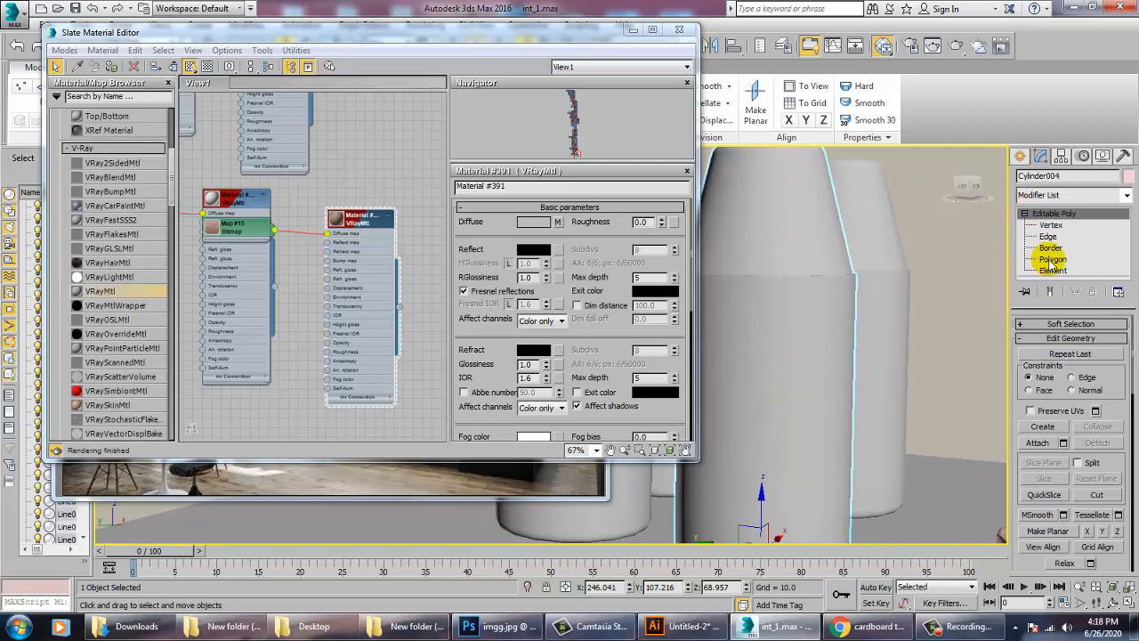
click(1051, 259)
scroll(907, 318, down, 6)
drag(923, 416, 923, 404)
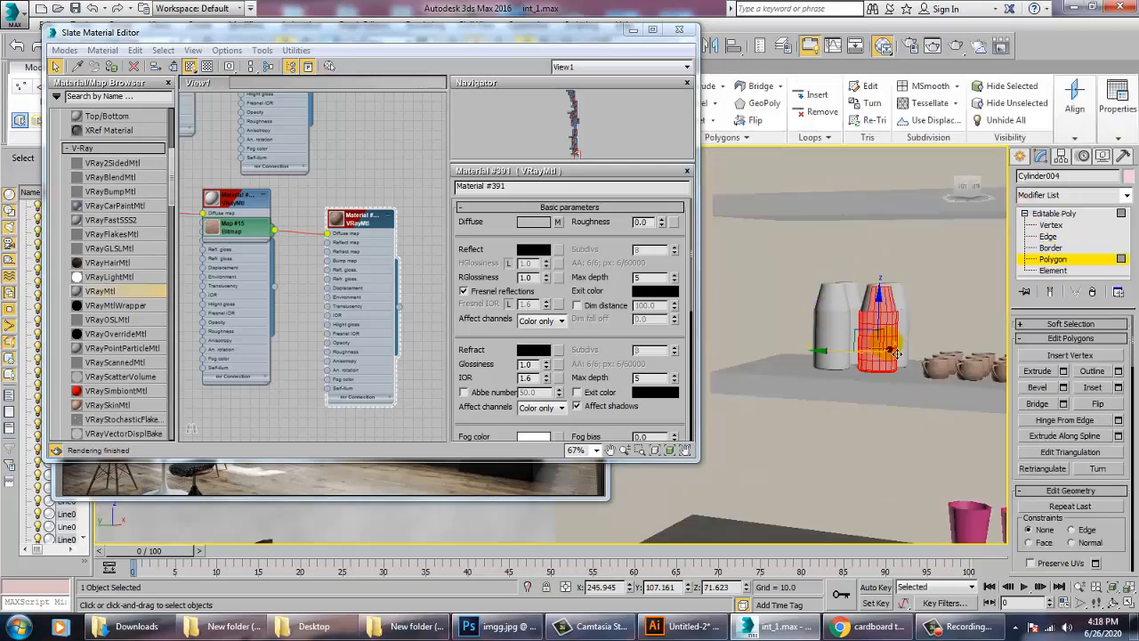
alt+middle_drag(892, 347, 846, 257)
alt+drag(930, 308, 930, 308)
scroll(879, 326, up, 3)
alt+middle_drag(879, 325, 893, 350)
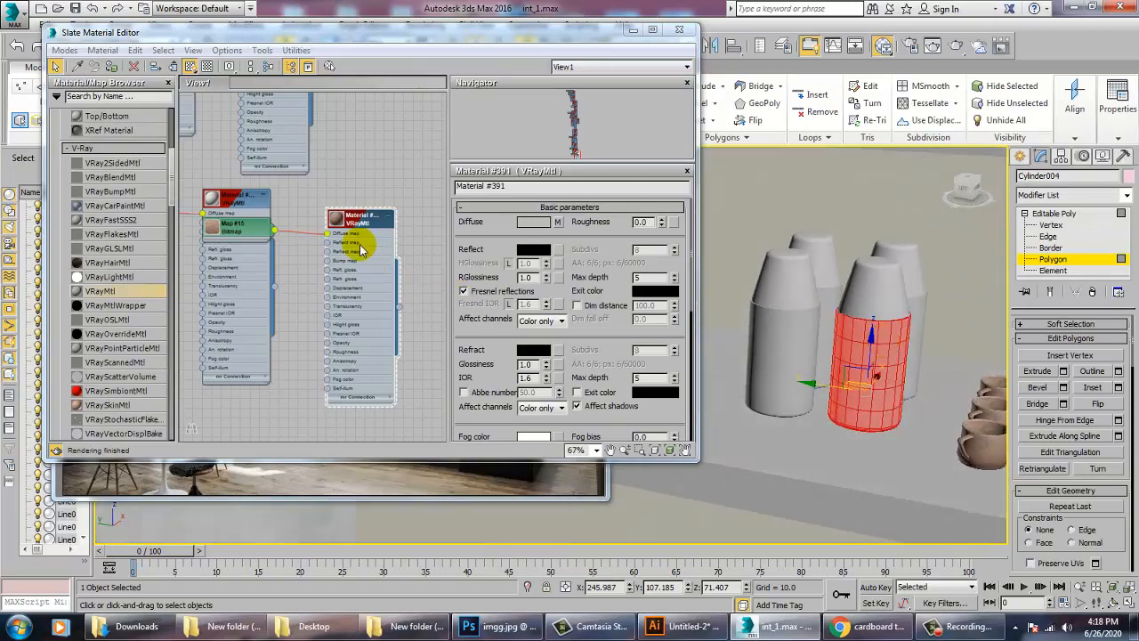
Step: Find the existing "satin metal" material and assign it to the selected polygons of the bottle's body
middle_drag(297, 112, 353, 308)
middle_drag(356, 133, 331, 374)
scroll(298, 302, down, 10)
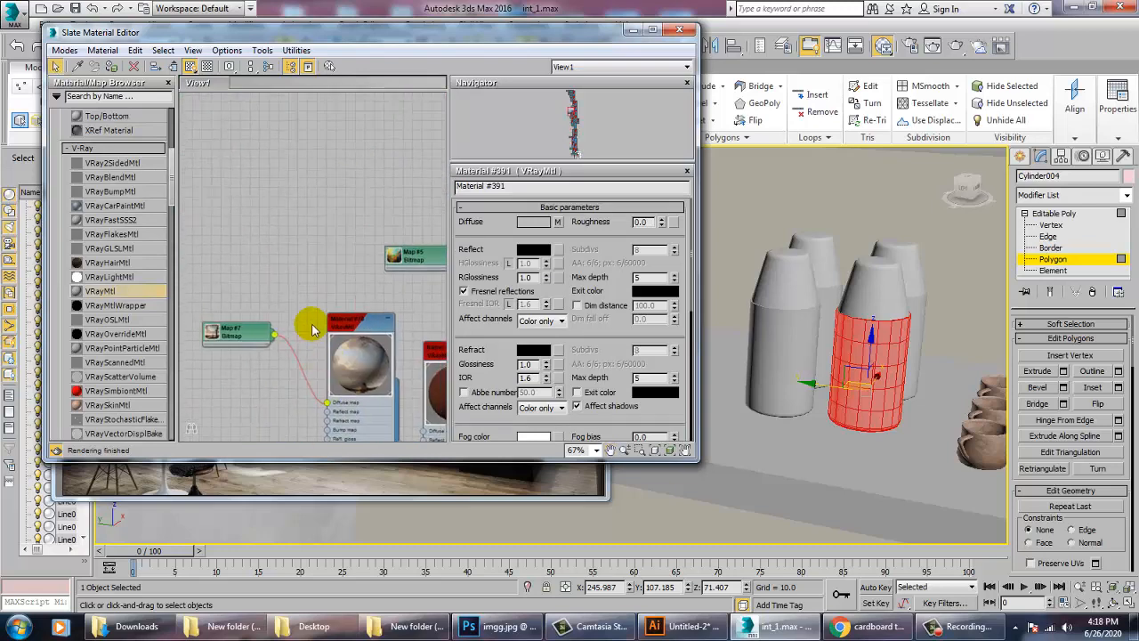
scroll(355, 382, up, 9)
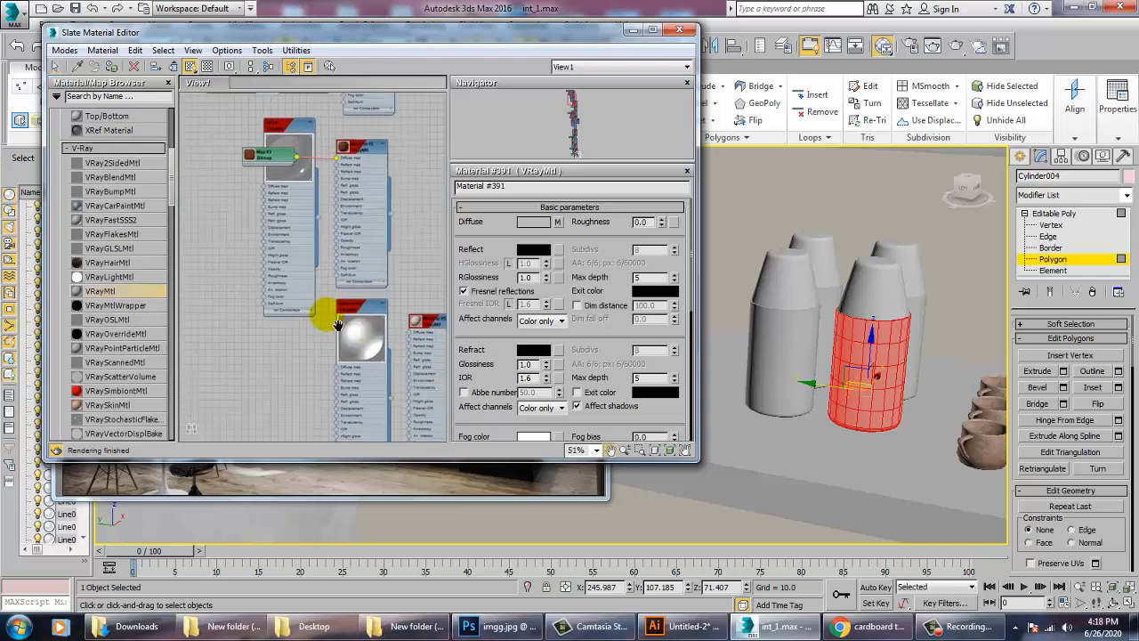
double_click(365, 319)
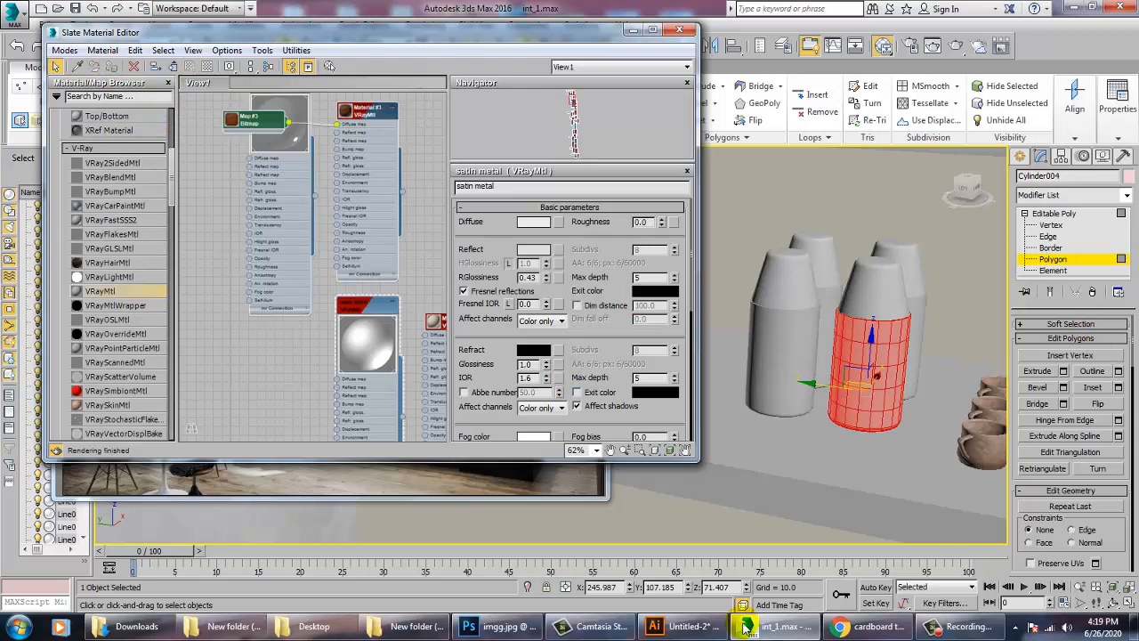
click(853, 377)
Step: Invert the polygon selection to the bottle's tapered top and add a new VRayMtl material for it
key(ctrl+i)
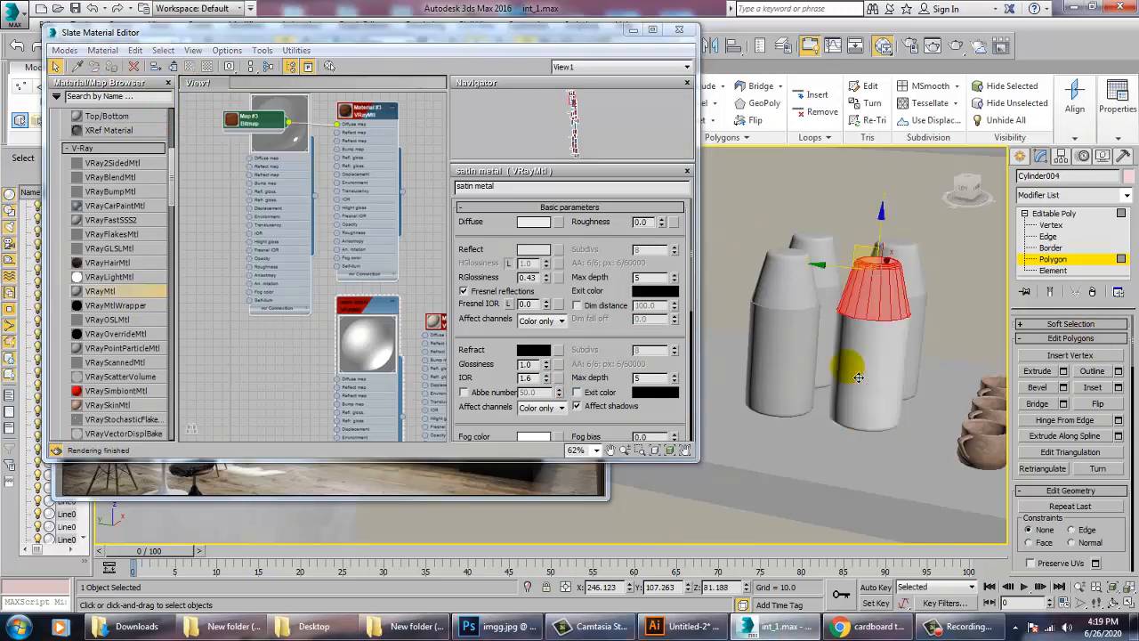
key(m)
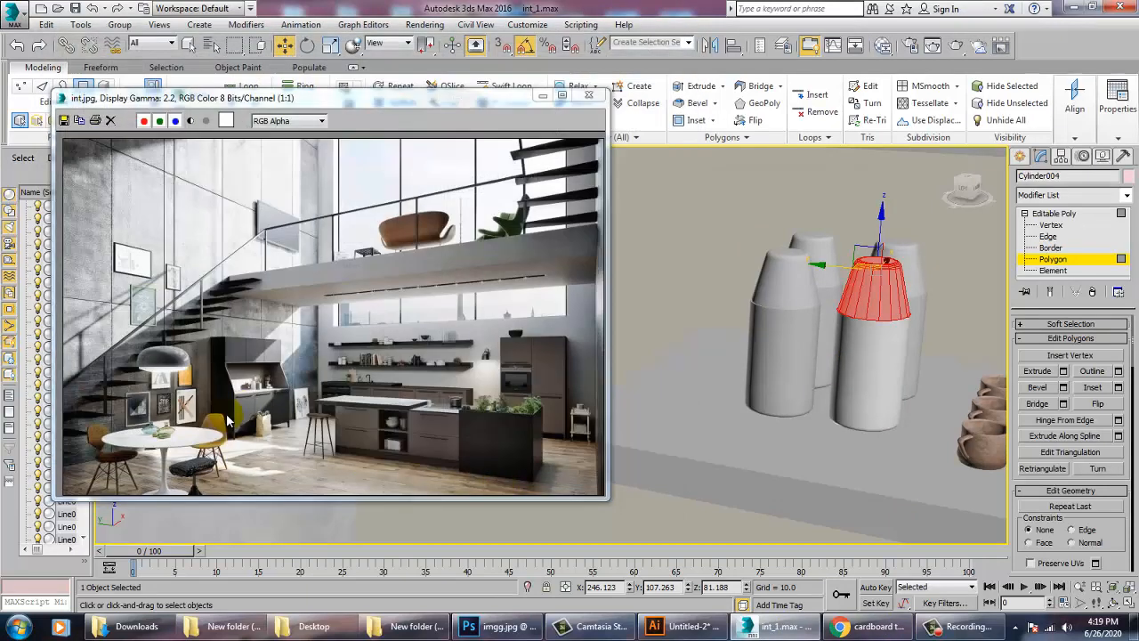
key(m)
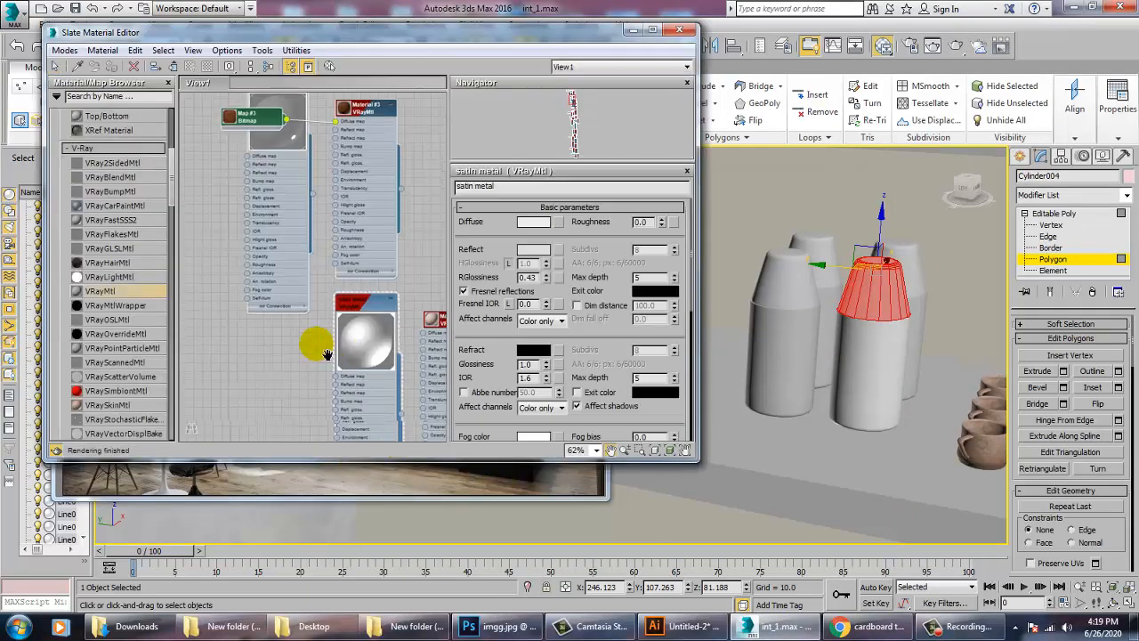
middle_drag(325, 340, 297, 125)
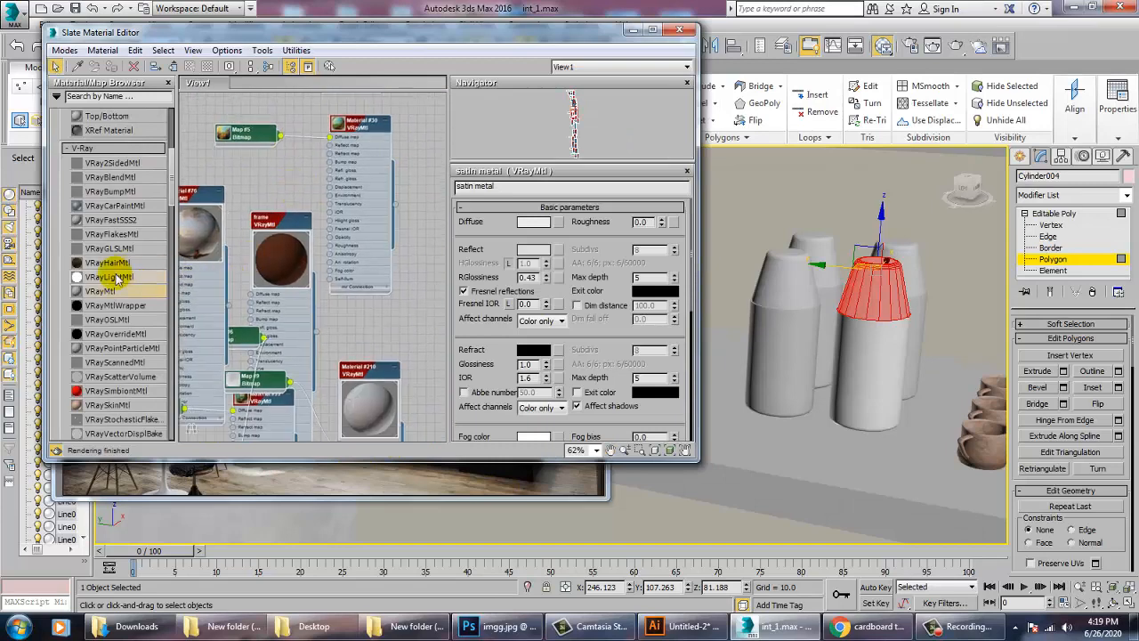
drag(427, 333, 402, 324)
double_click(414, 328)
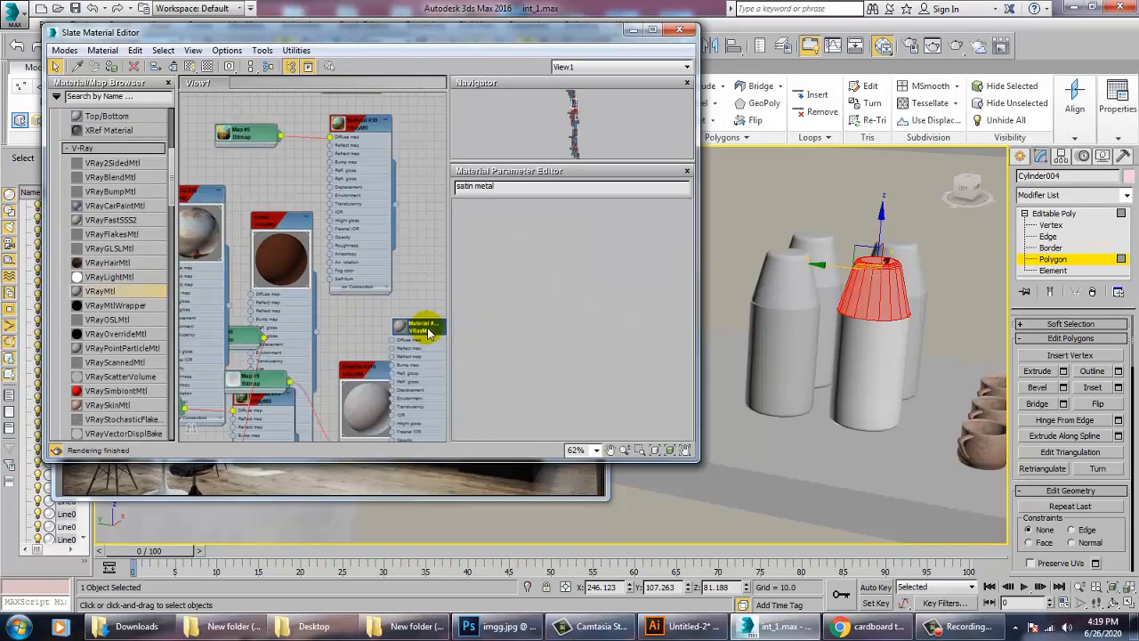
Step: Set the new material's diffuse colour to light grey, value 211, and assign it to the bottle's tapered top
click(532, 224)
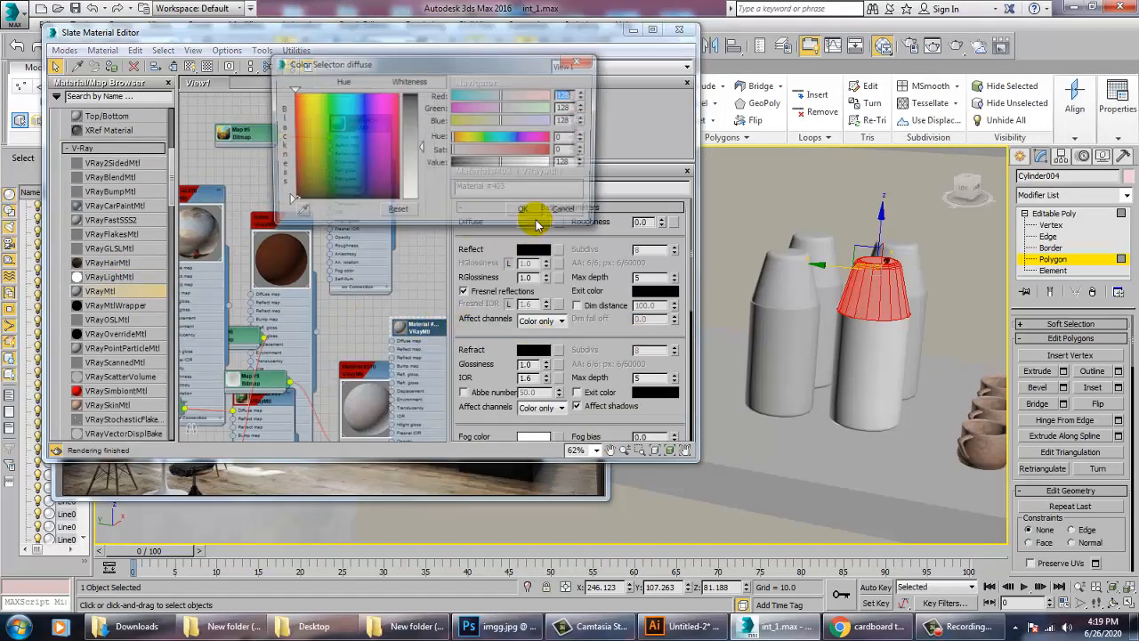
drag(422, 148, 420, 183)
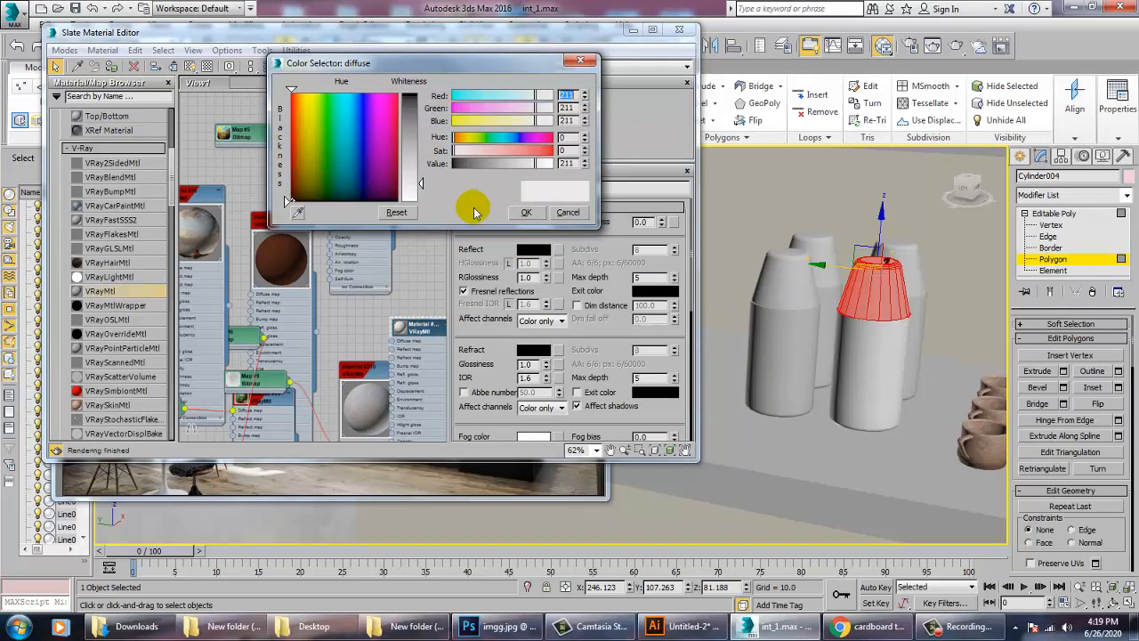
click(536, 215)
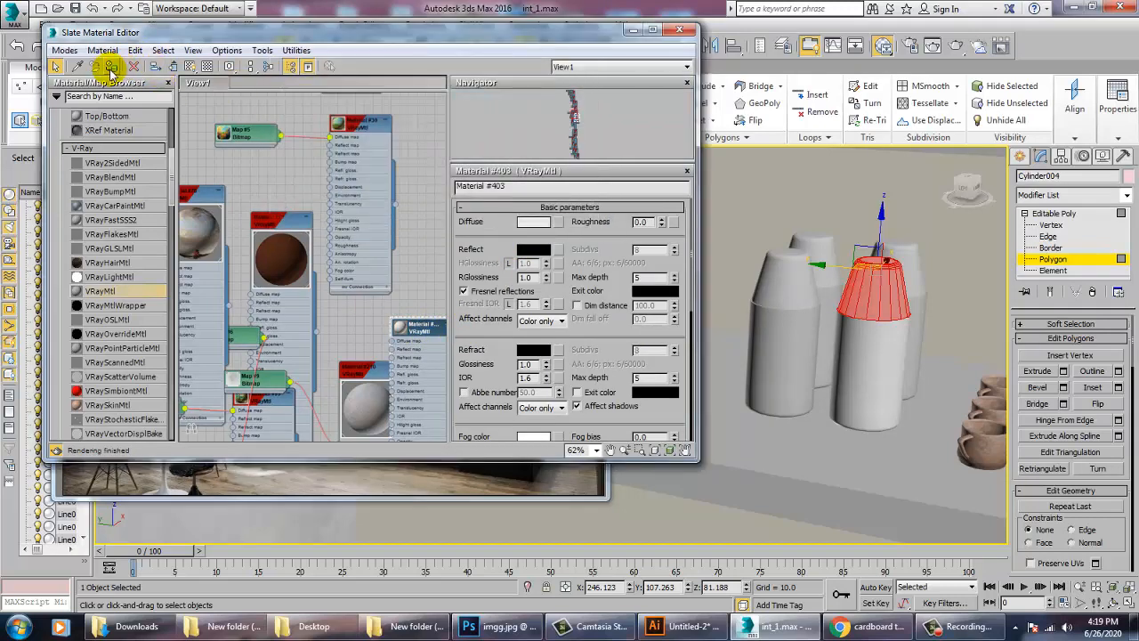
click(678, 34)
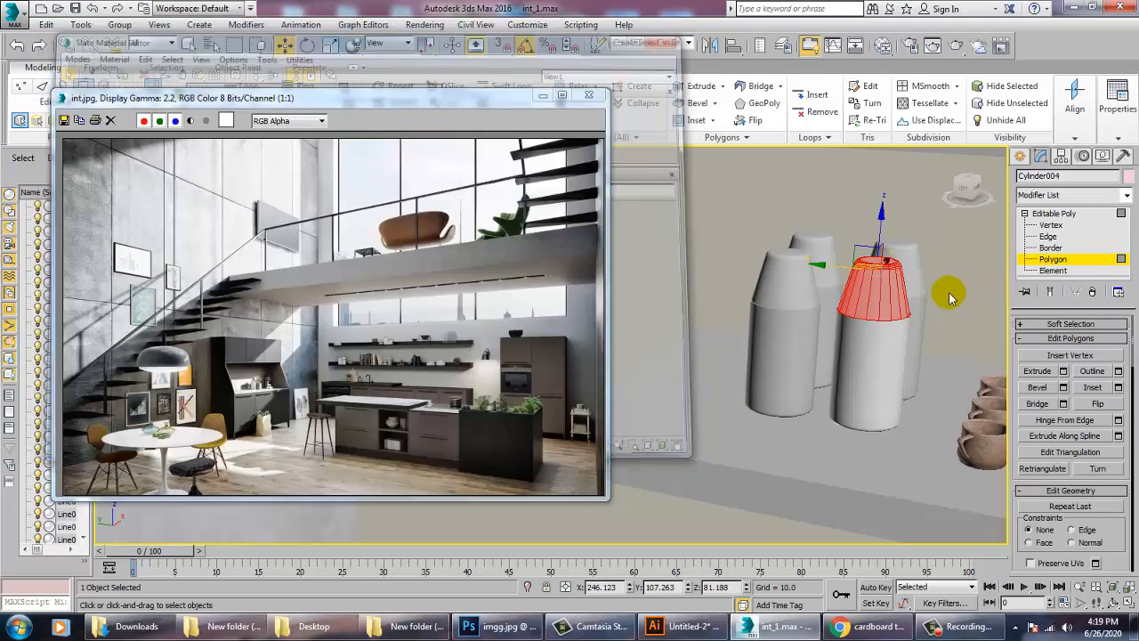
Step: Render the current view to check the bottle's materials, then close the rendered image
click(425, 25)
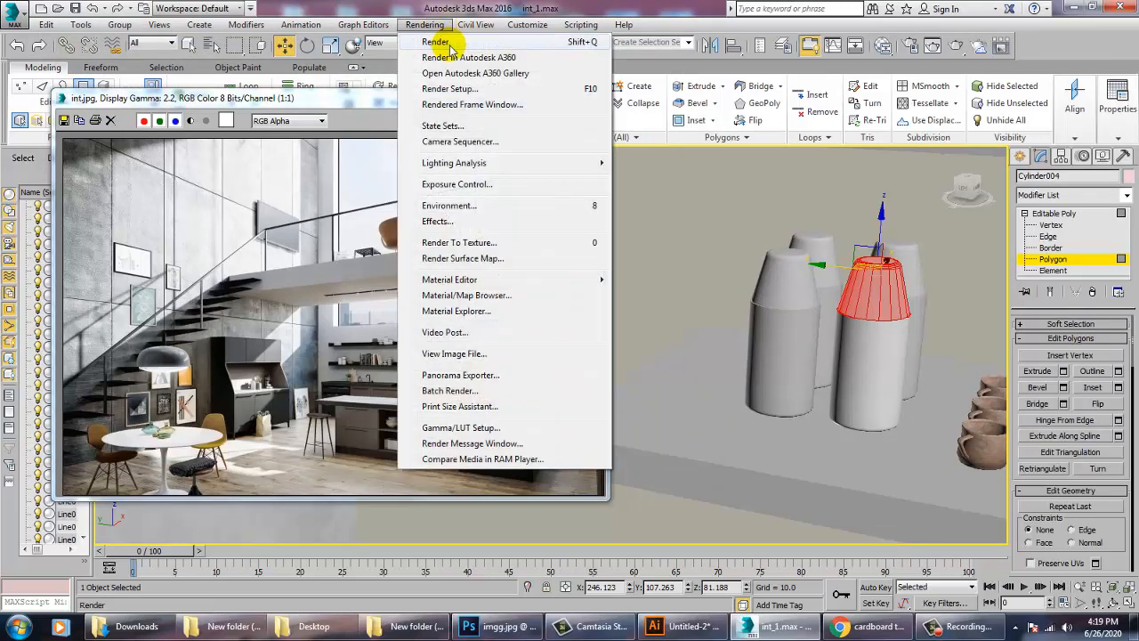
click(438, 39)
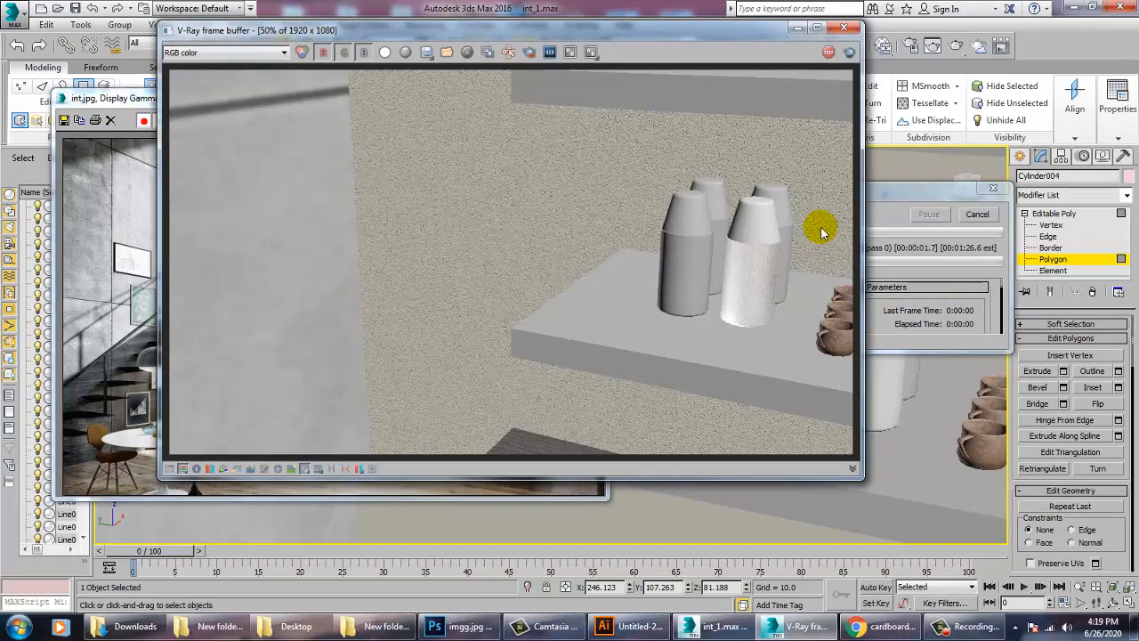
click(844, 28)
Step: Leave polygon editing and delete the three other bottles around the textured one
alt+middle_drag(829, 334, 999, 225)
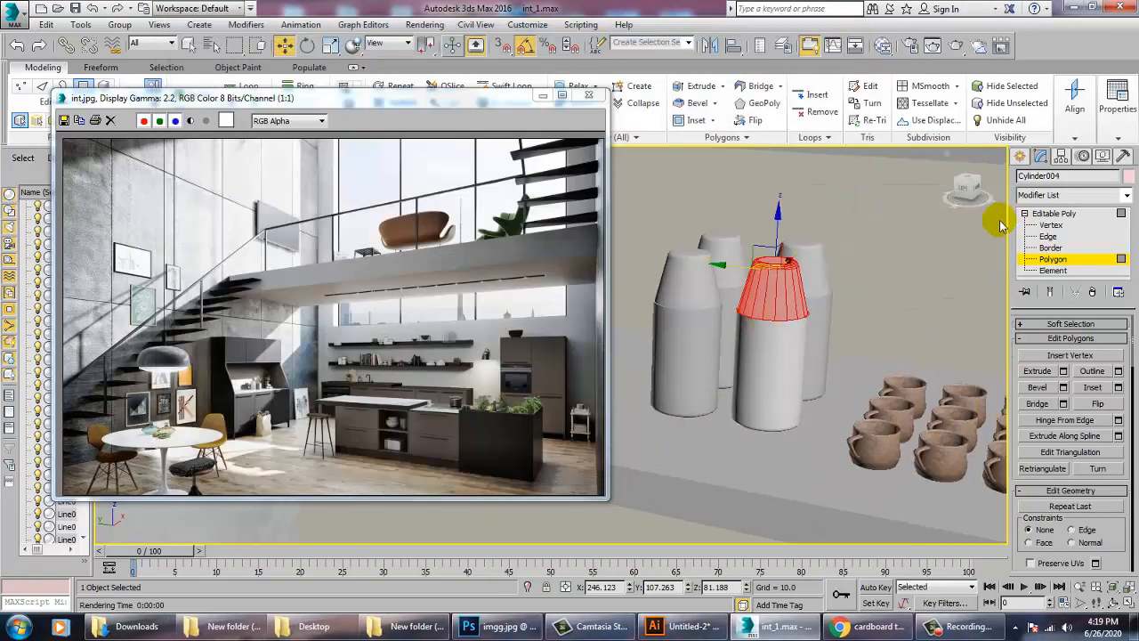
click(1063, 215)
click(834, 213)
click(821, 261)
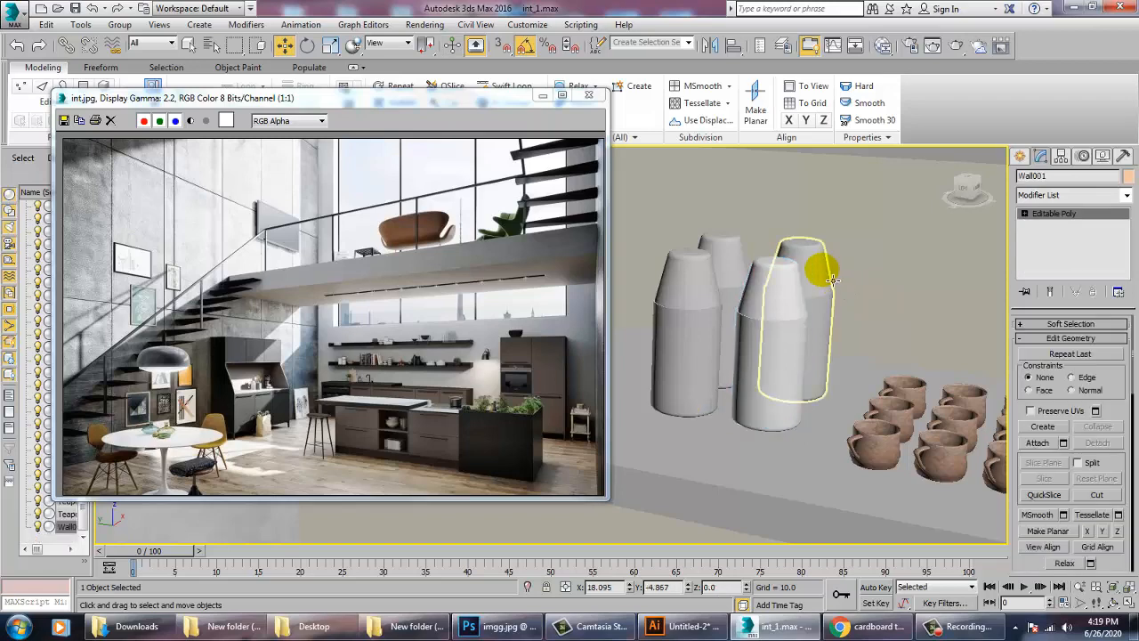
ctrl+click(699, 299)
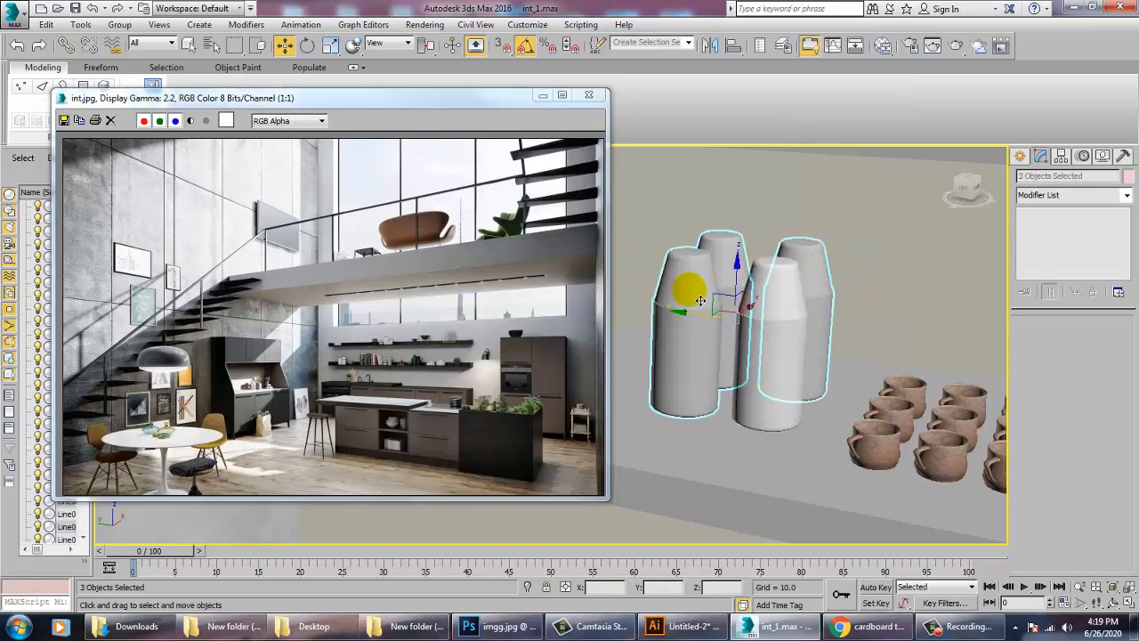
key(Delete)
Step: Clone the textured bottle about 8 units along X to form a pair
click(762, 267)
alt+middle_drag(762, 267, 811, 407)
shift+drag(807, 421, 885, 404)
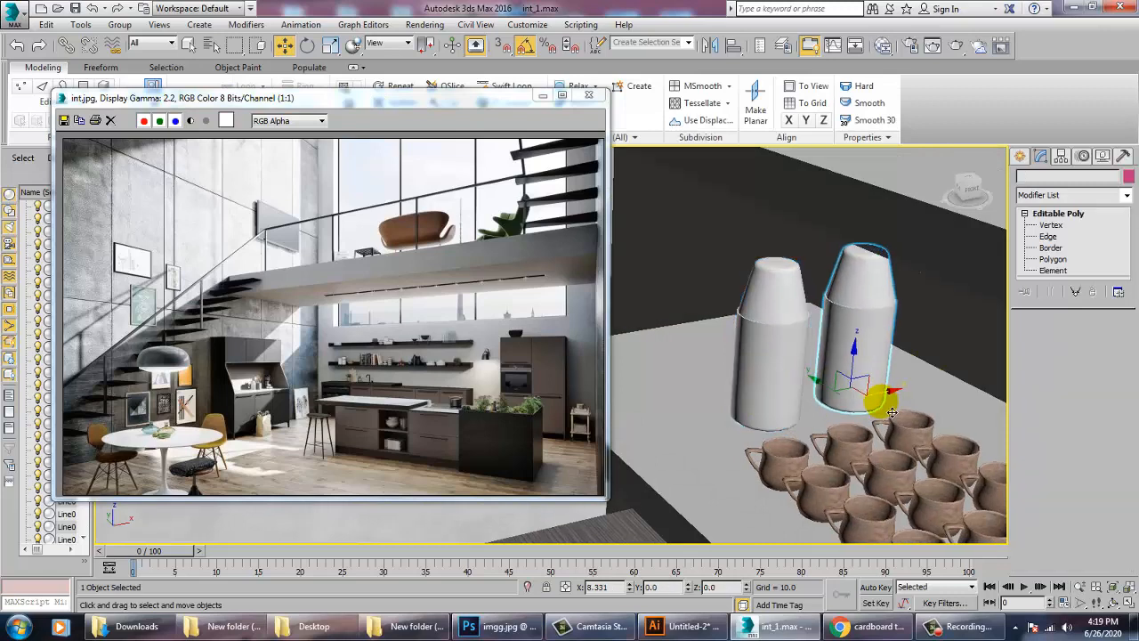
click(570, 372)
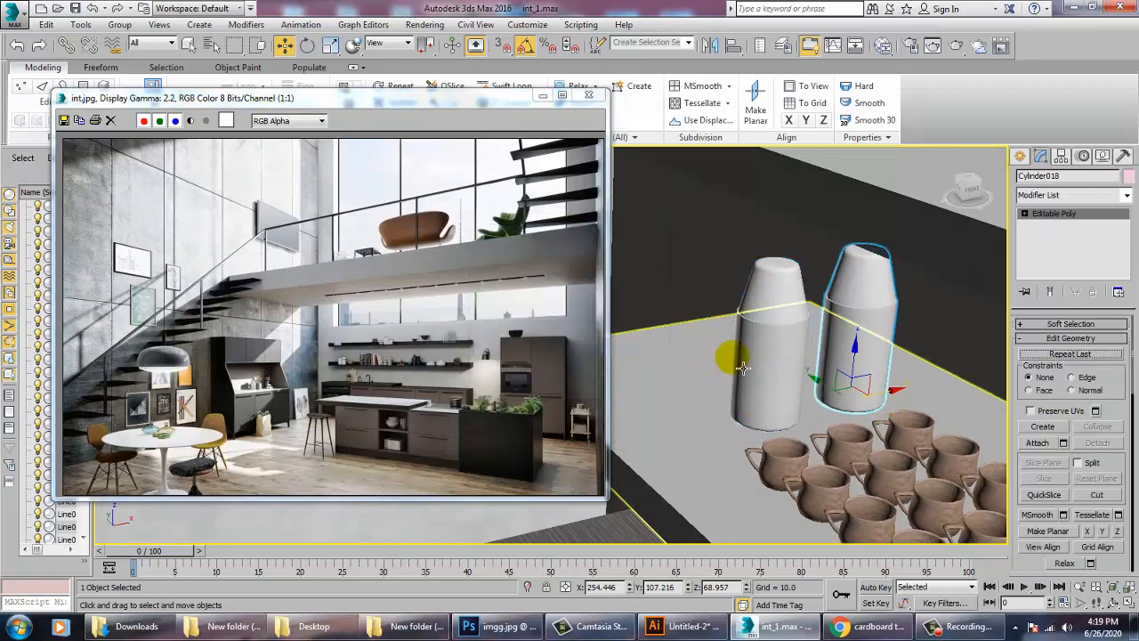
Step: Select both bottles and clone the pair alongside along Y, forming a two-by-two group
ctrl+click(747, 328)
alt+middle_drag(767, 335, 794, 343)
mouse_move(794, 343)
shift+mouse_down()
mouse_move(760, 251)
mouse_move(702, 294)
mouse_move(681, 293)
shift+mouse_up()
click(568, 374)
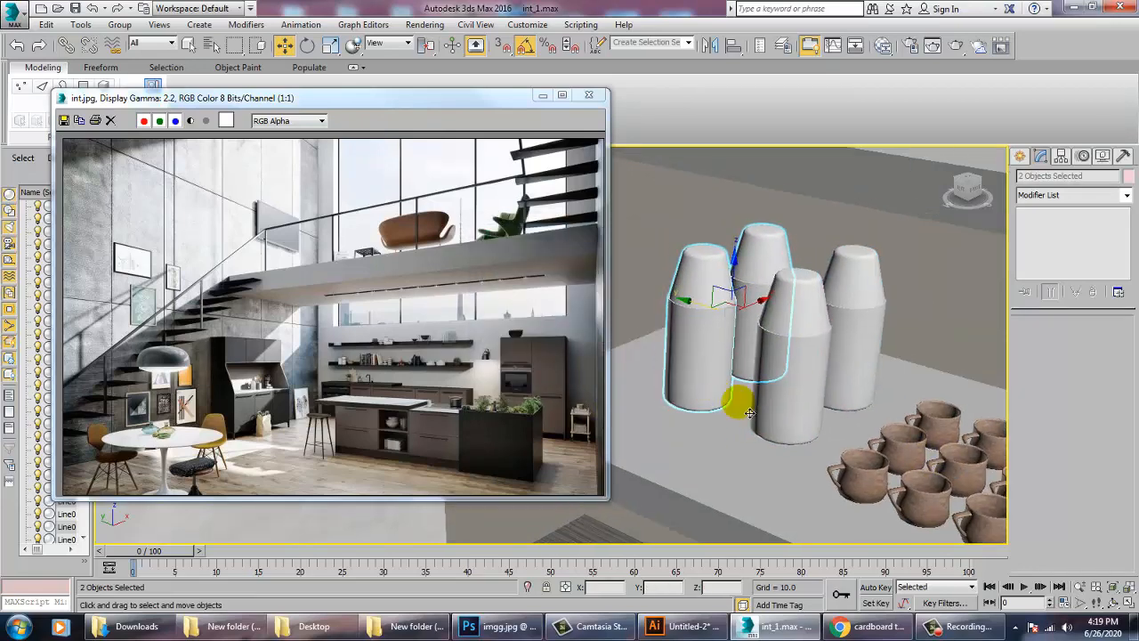
Step: Select the five uppermost treads of the staircase along the concrete wall
scroll(645, 401, down, 8)
middle_drag(739, 391, 882, 384)
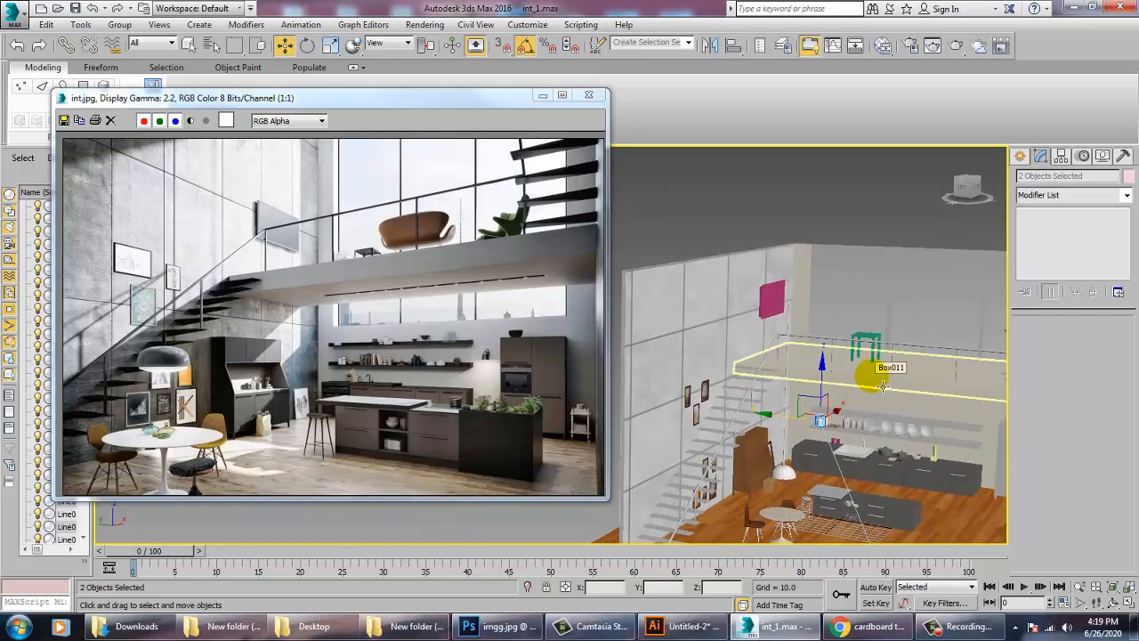
middle_drag(884, 392, 908, 418)
scroll(909, 418, up, 4)
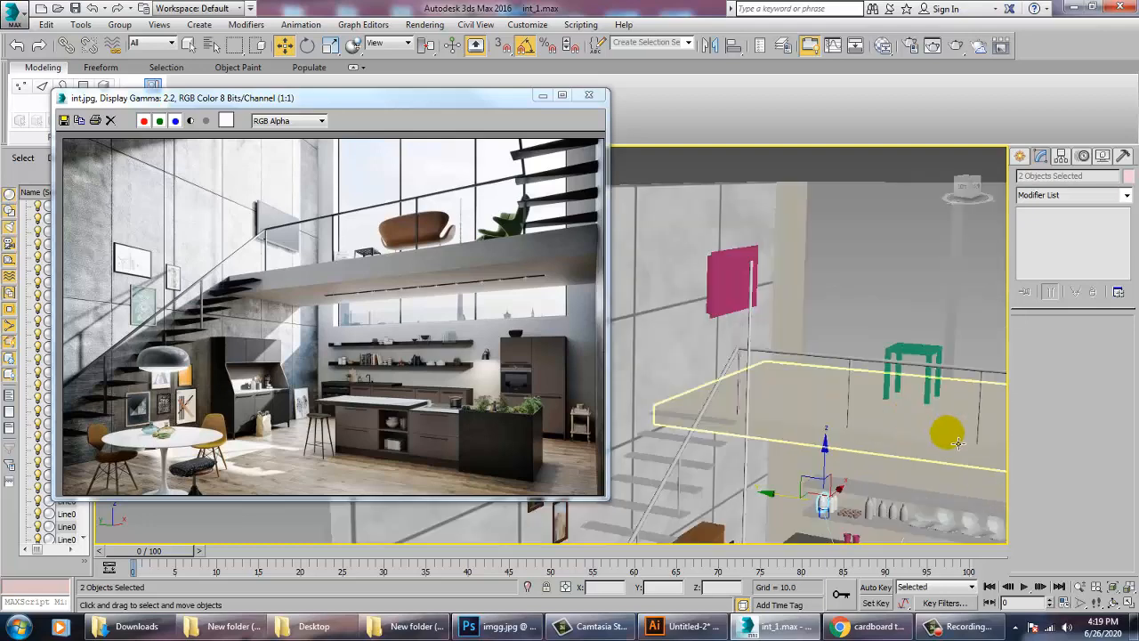
scroll(779, 423, up, 5)
middle_drag(712, 421, 797, 432)
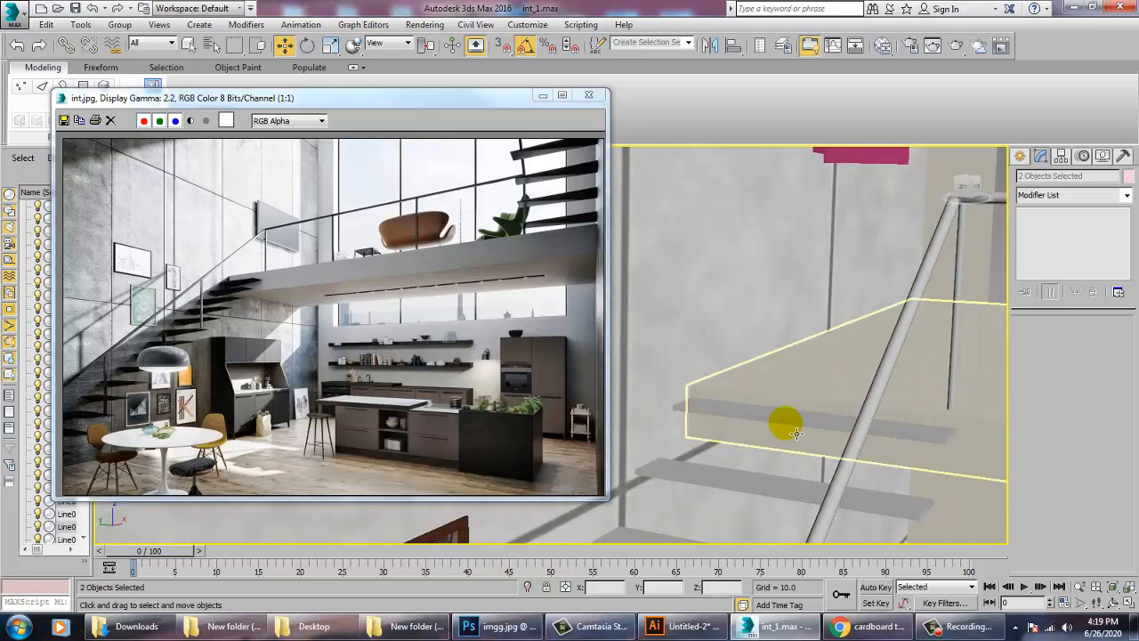
click(796, 428)
ctrl+click(762, 489)
middle_drag(719, 471, 752, 376)
ctrl+click(753, 376)
ctrl+click(753, 455)
ctrl+click(666, 522)
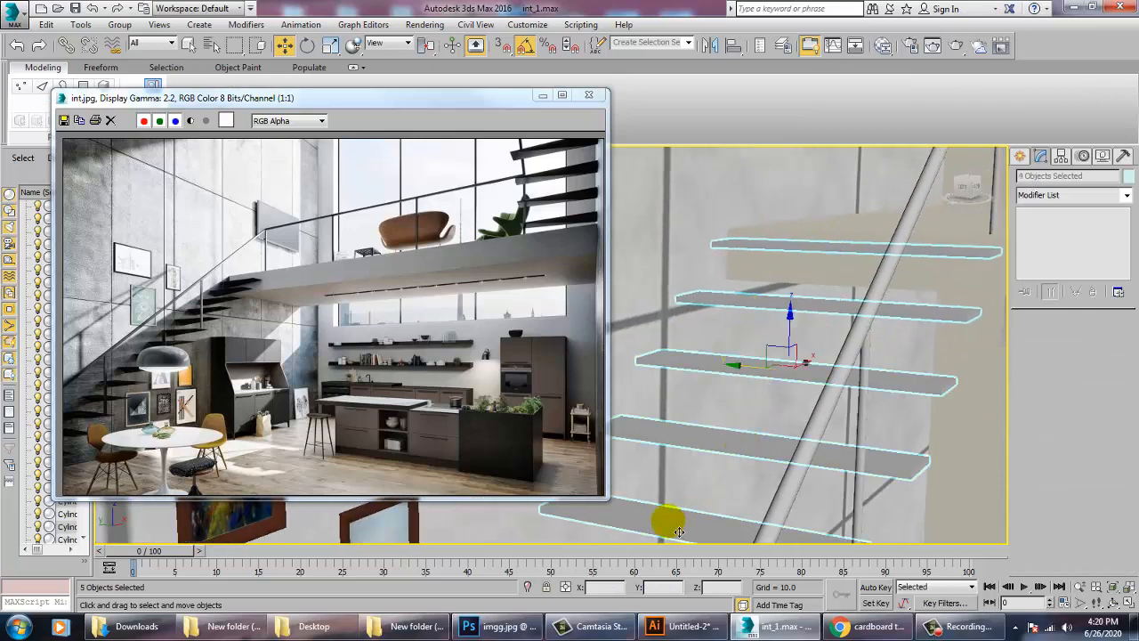
Step: Add the next four treads down the staircase to the selection
middle_drag(667, 522, 770, 421)
ctrl+click(787, 393)
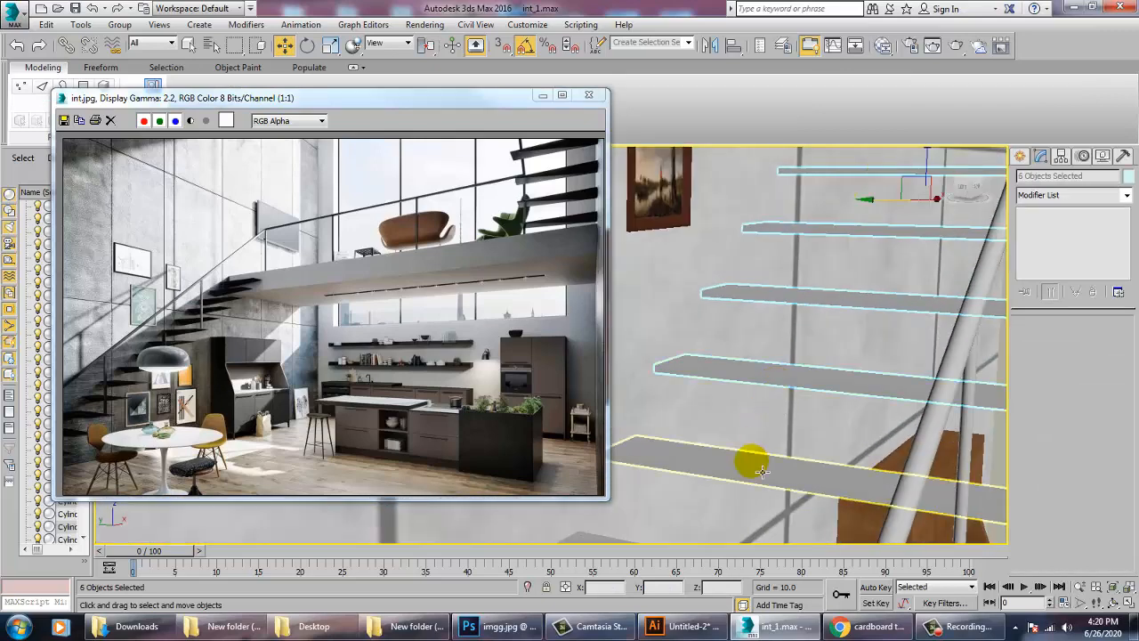
ctrl+click(760, 471)
middle_drag(720, 499, 742, 460)
ctrl+click(752, 436)
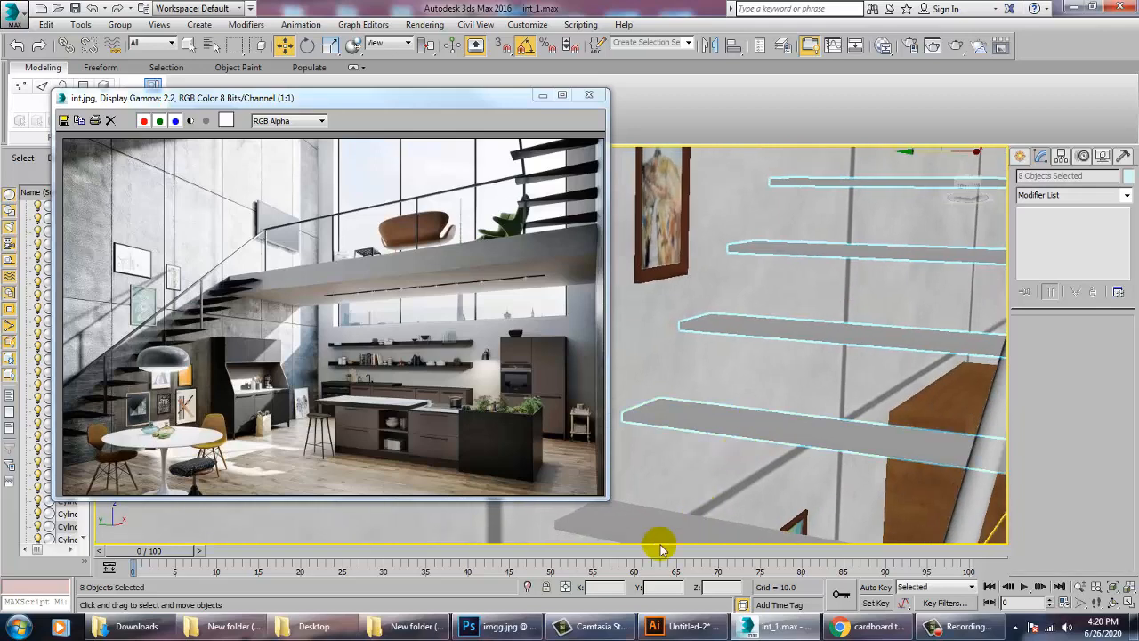
scroll(719, 467, down, 5)
scroll(722, 464, up, 3)
scroll(759, 415, up, 2)
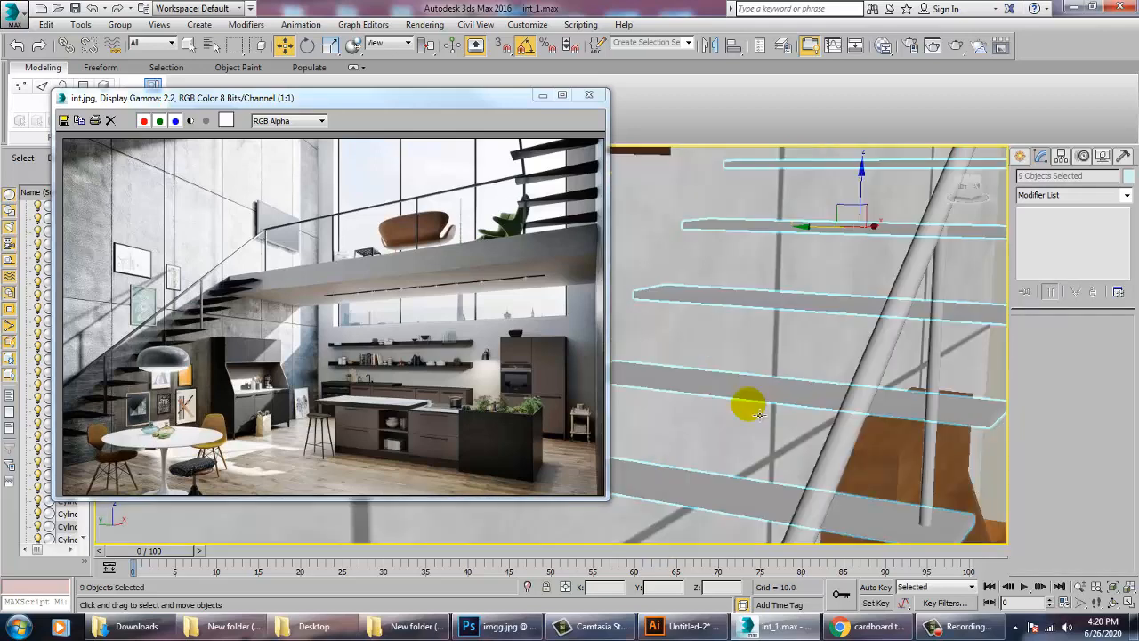
scroll(691, 504, down, 4)
scroll(735, 488, up, 3)
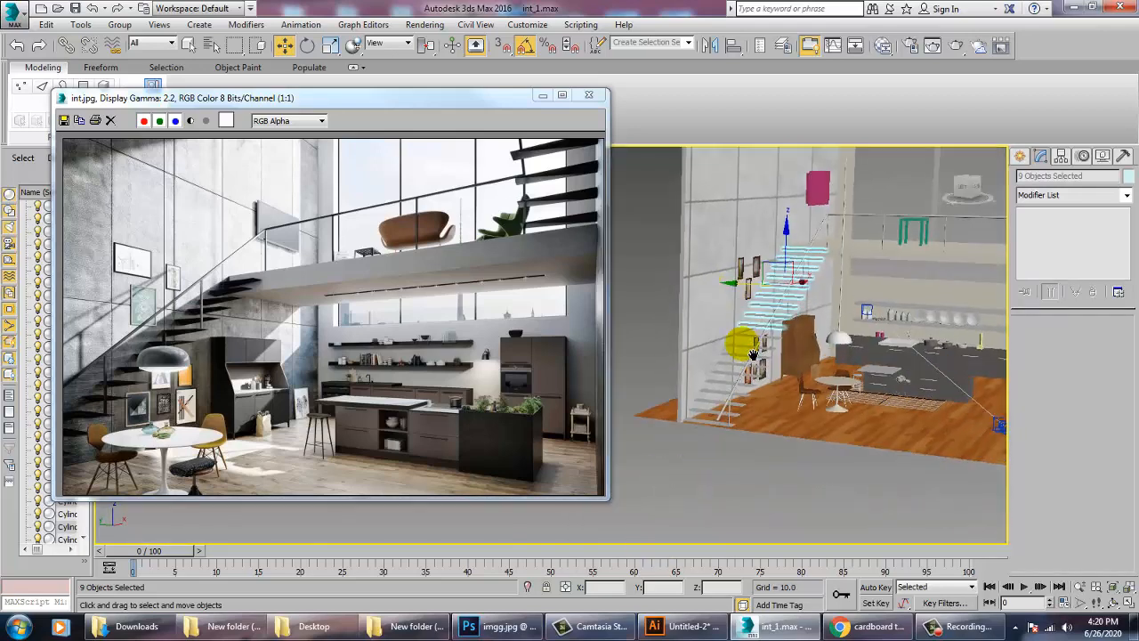
Step: Add all the remaining lower treads of the staircase, from the floor upward, to the selection
ctrl+click(699, 469)
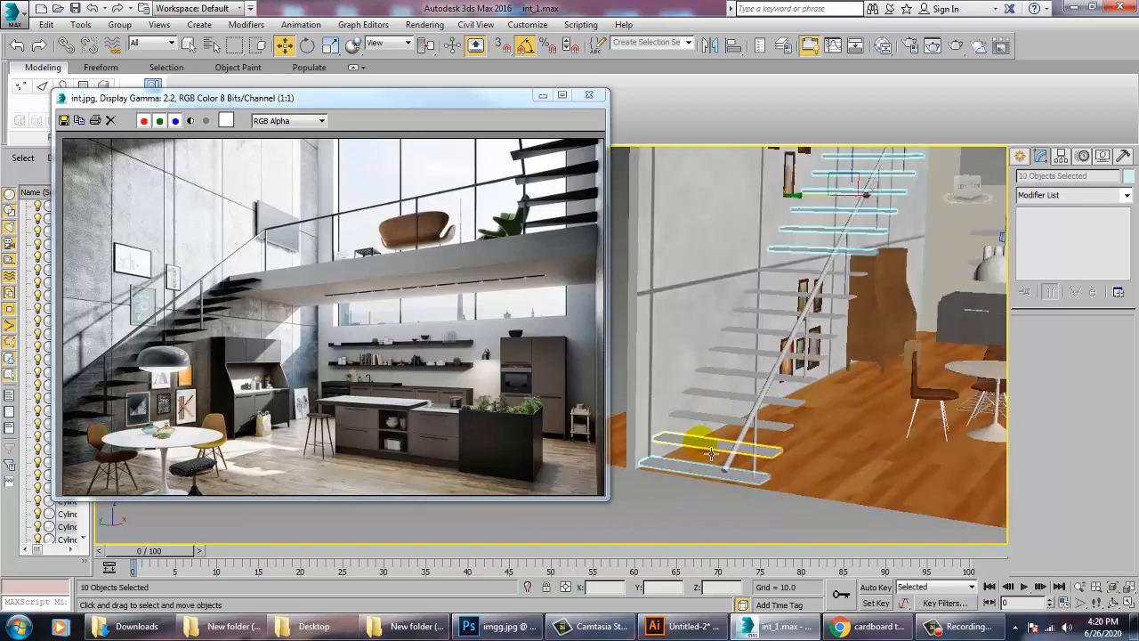
ctrl+click(710, 411)
ctrl+click(720, 392)
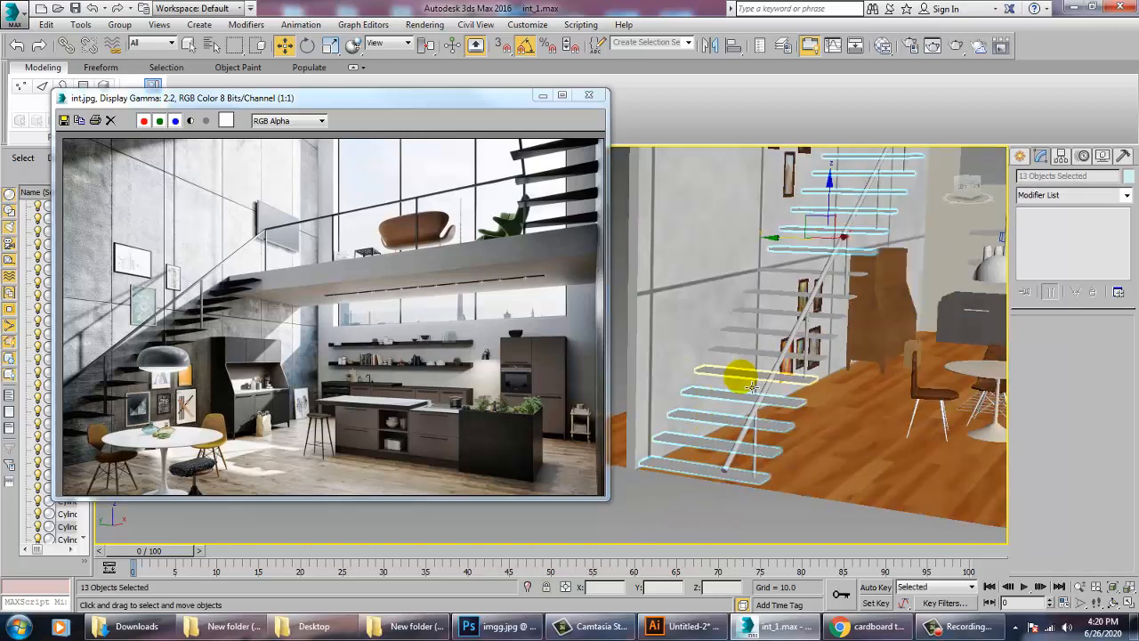
ctrl+click(742, 372)
ctrl+click(756, 335)
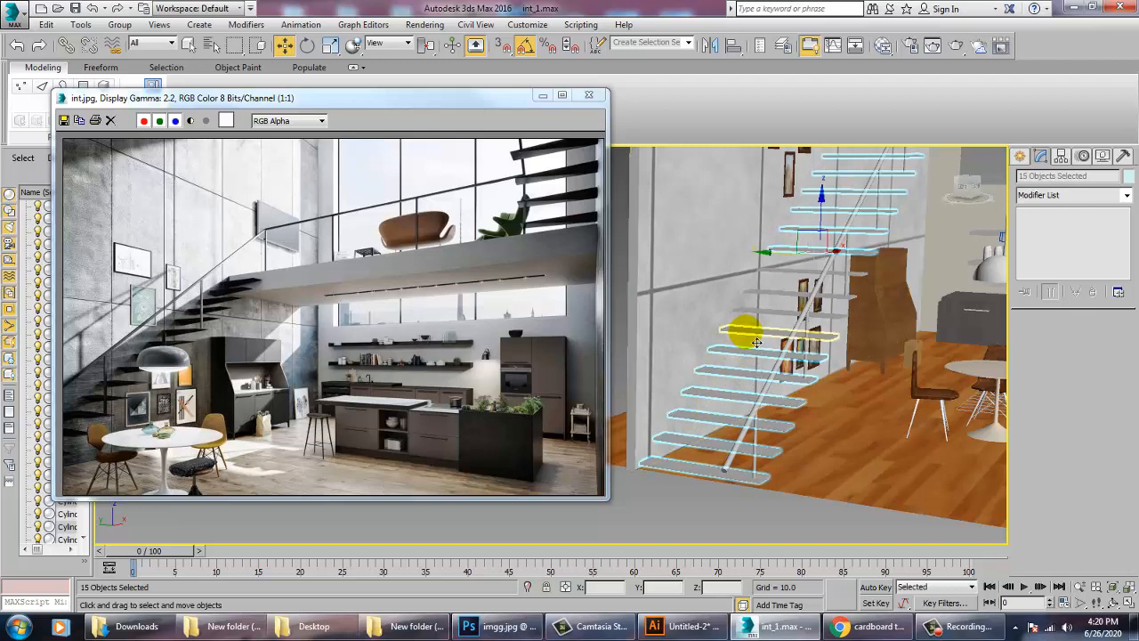
ctrl+click(777, 315)
ctrl+click(788, 297)
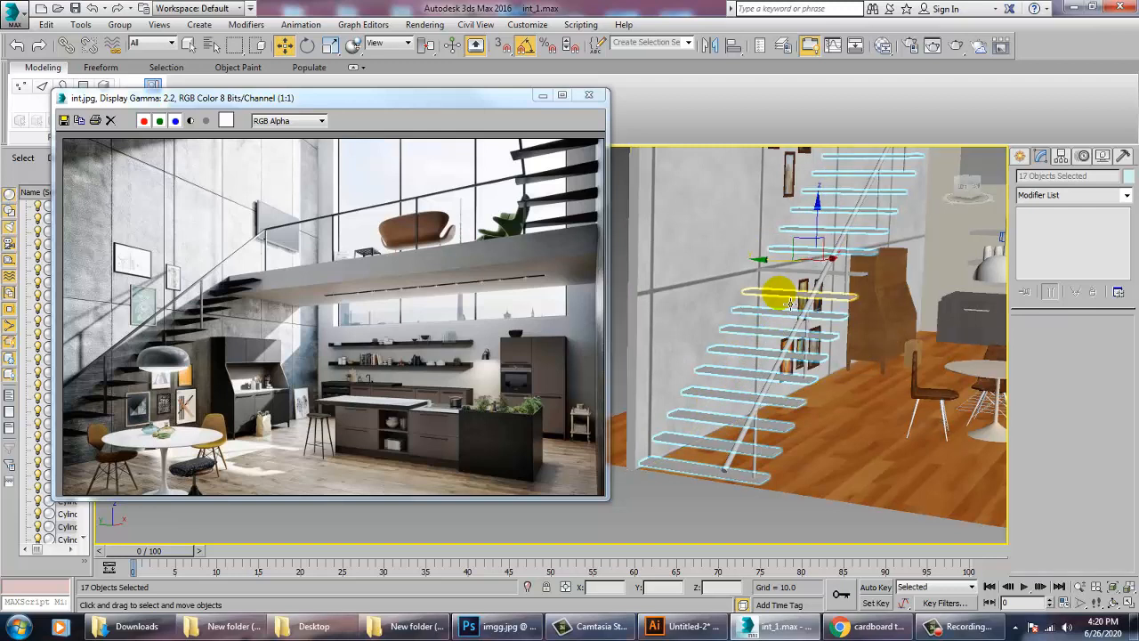
ctrl+click(789, 277)
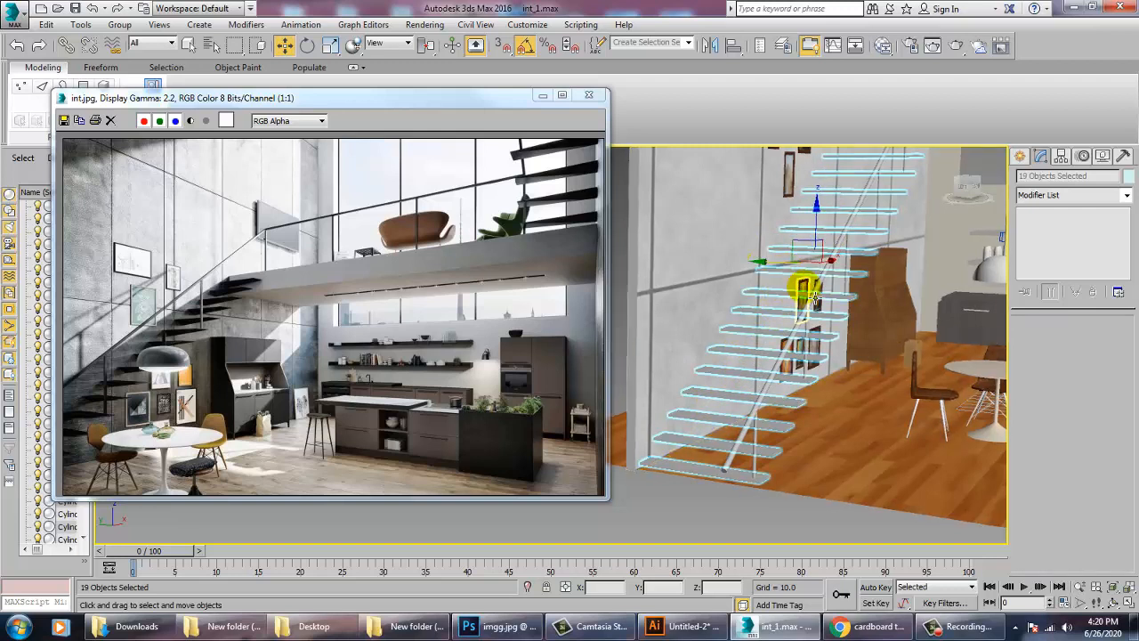
Step: Create a new VRayMtl beside the wall texture material in the Slate Material Editor and open its parameters
key(m)
middle_drag(276, 302, 216, 178)
middle_drag(307, 365, 293, 198)
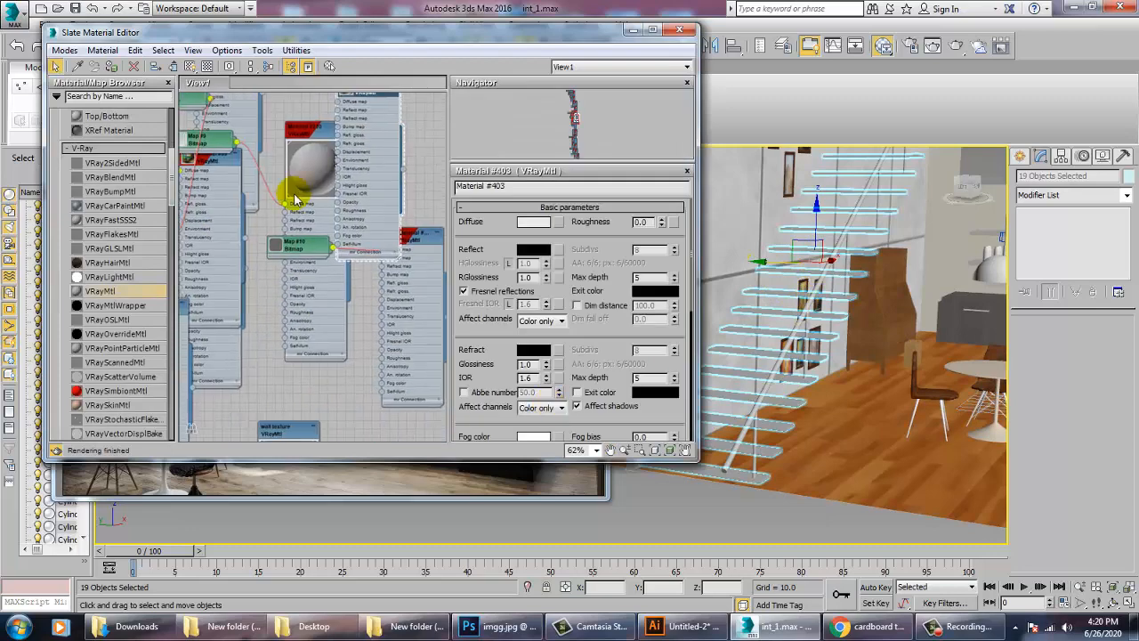
middle_drag(368, 418, 331, 215)
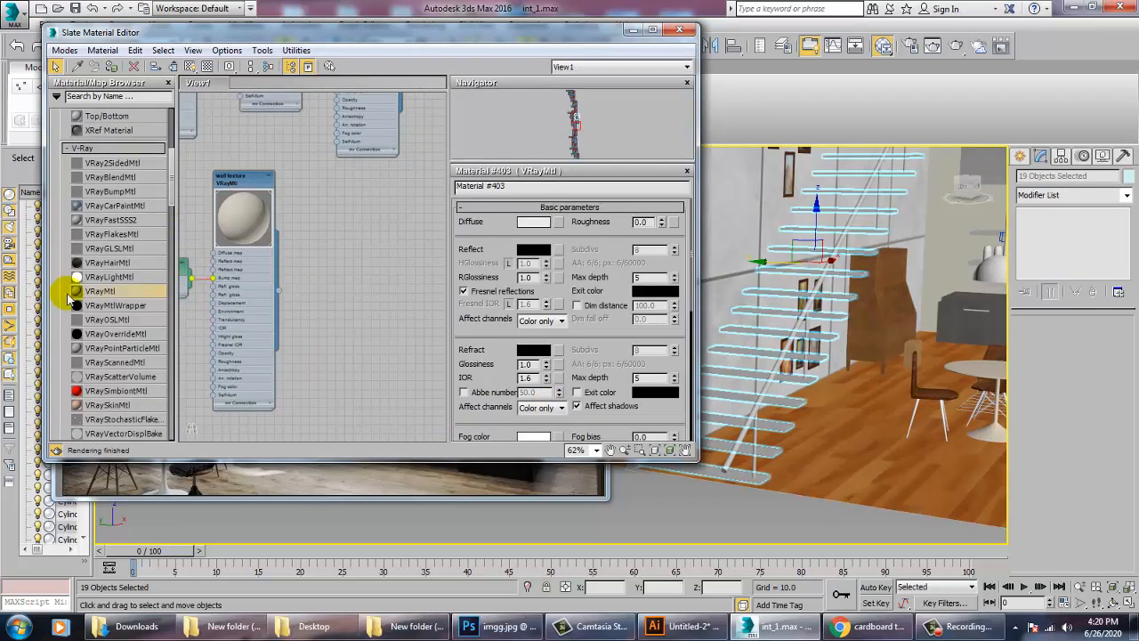
drag(327, 230, 330, 217)
double_click(343, 214)
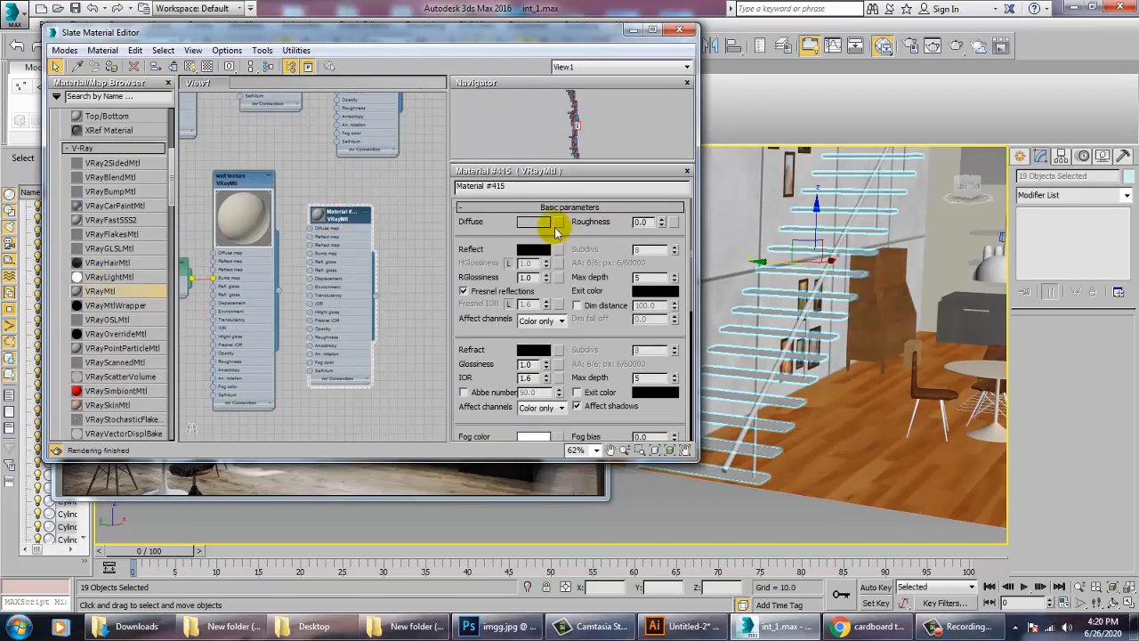
Step: Start adding a Bitmap map to the new material's diffuse slot from the interior texture folder
click(557, 223)
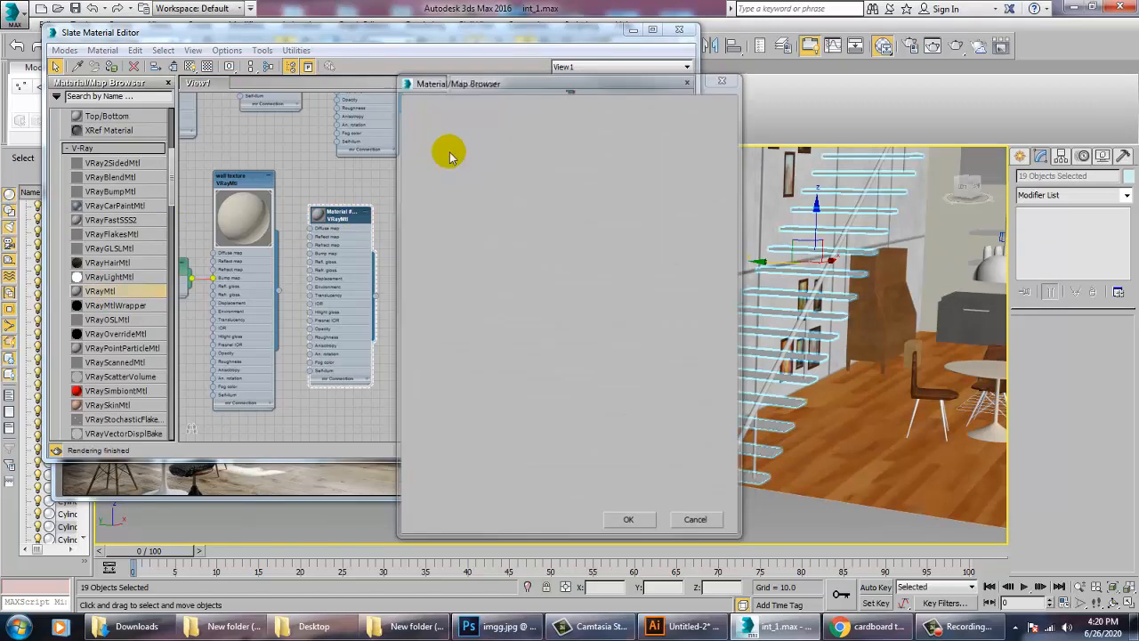
double_click(449, 157)
click(125, 118)
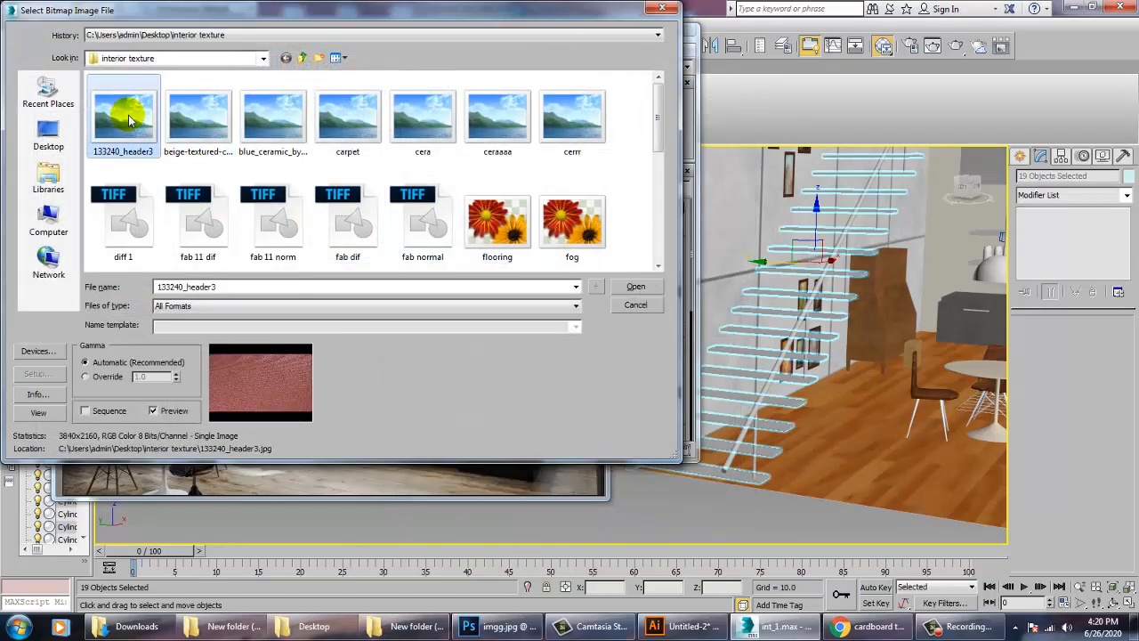
Step: Preview the images throughout the interior texture folder for a suitable stair tread texture
key(Right)
key(Right)
key(Right)
key(Right)
key(Right)
key(Right)
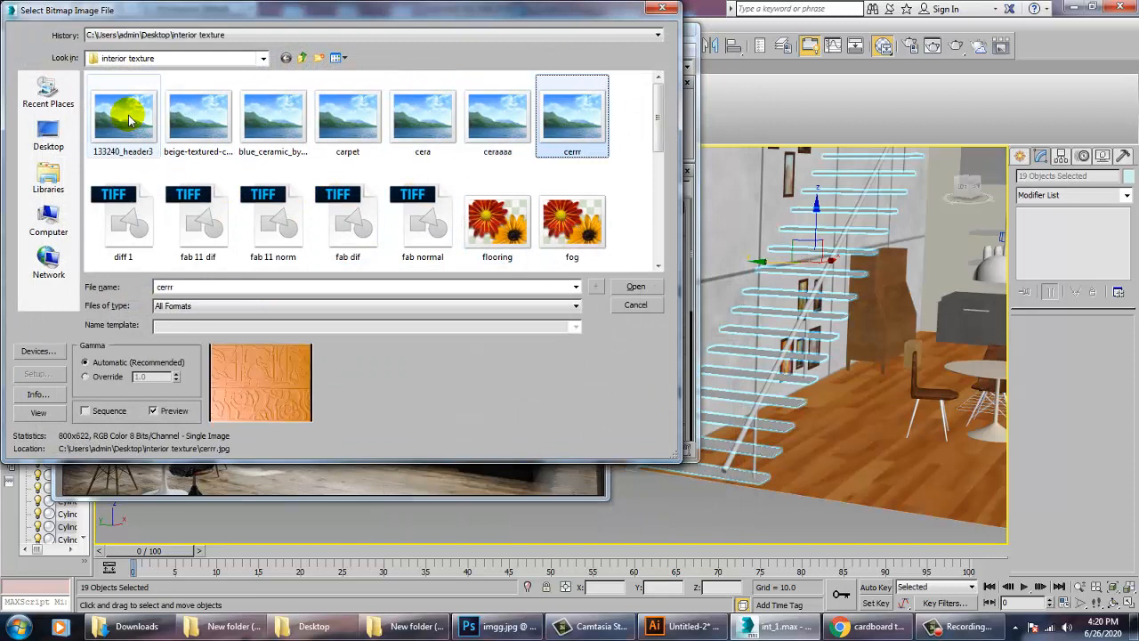
key(Down)
key(Left)
key(Left)
key(Left)
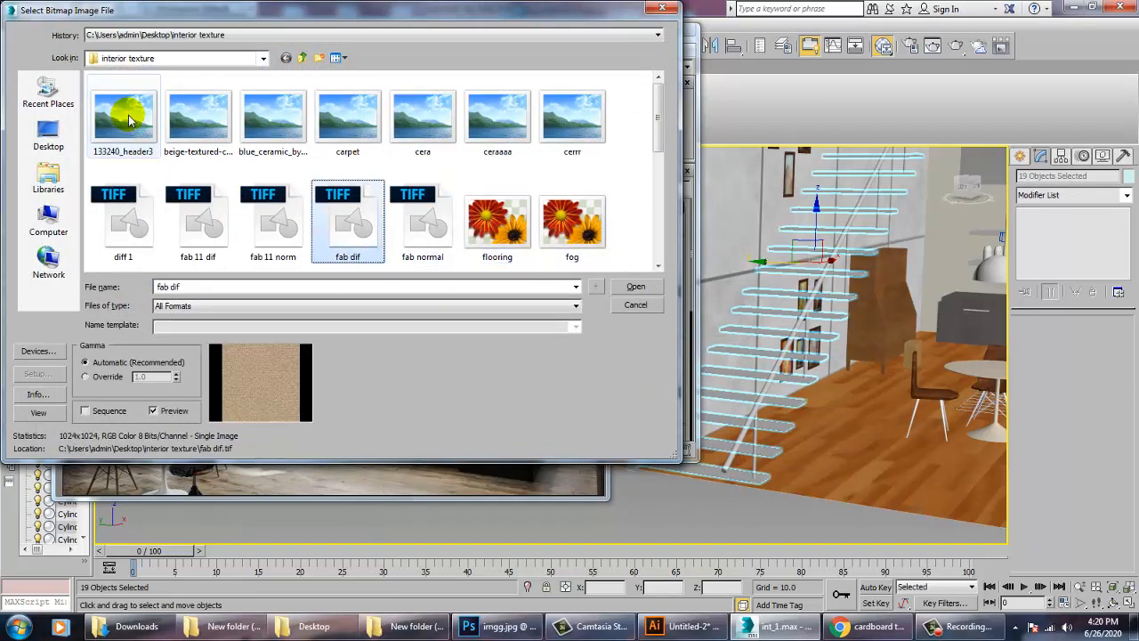
key(Left)
key(Left)
key(Left)
key(Right)
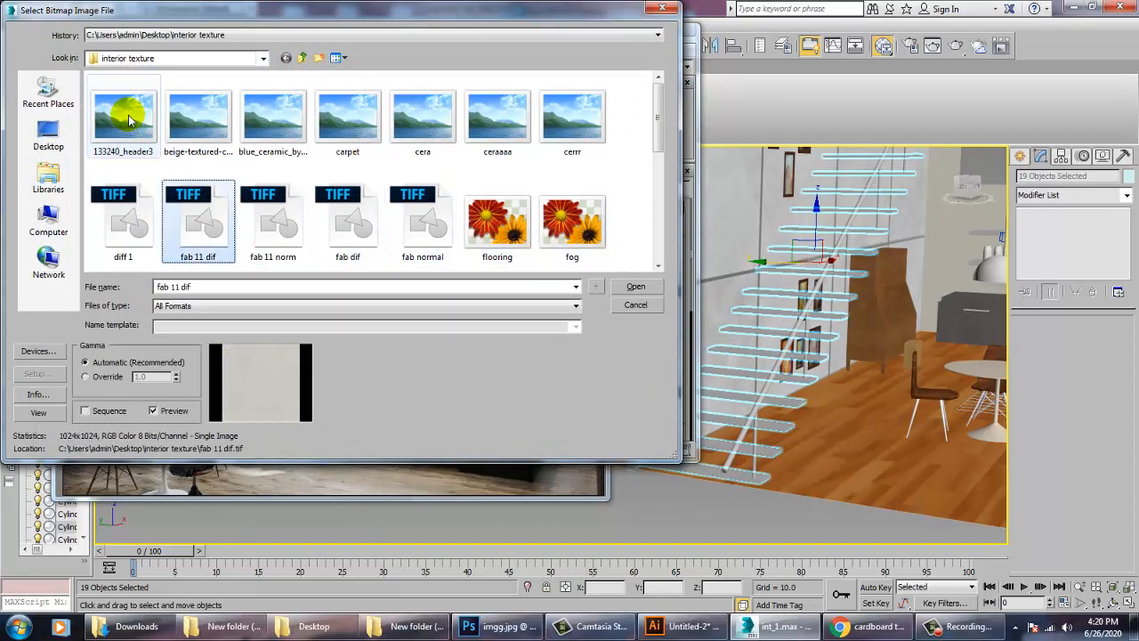
key(Left)
key(Down)
key(Right)
key(Right)
key(Right)
key(Right)
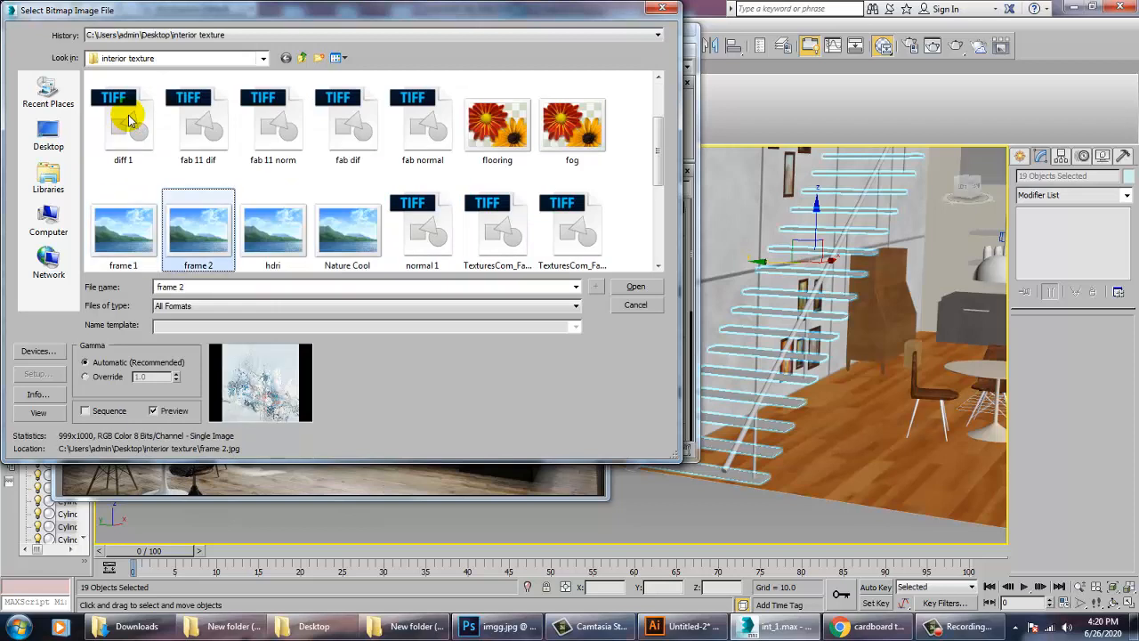
key(Right)
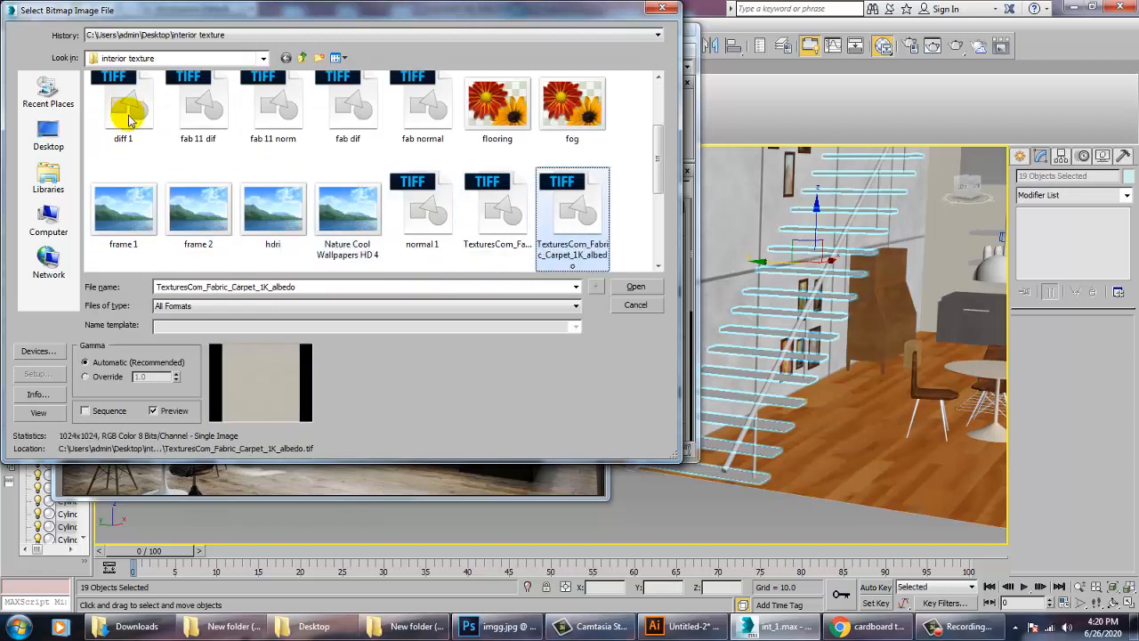
key(Left)
key(Left)
key(Left)
key(Right)
key(Right)
key(Left)
key(Left)
key(Left)
key(Left)
key(Left)
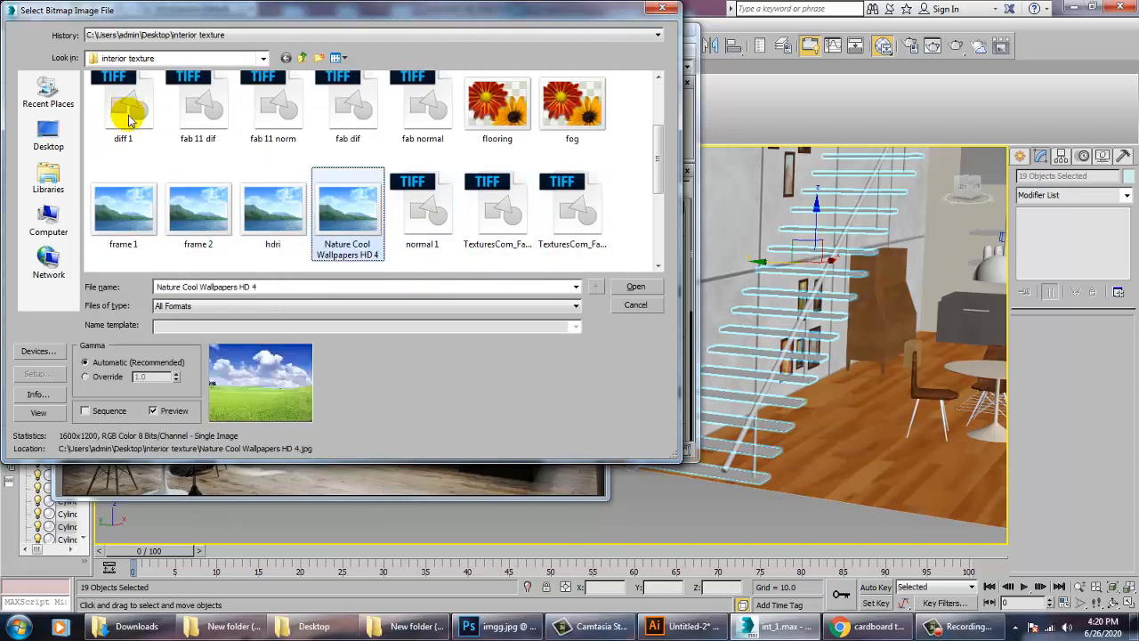
key(Down)
key(Down)
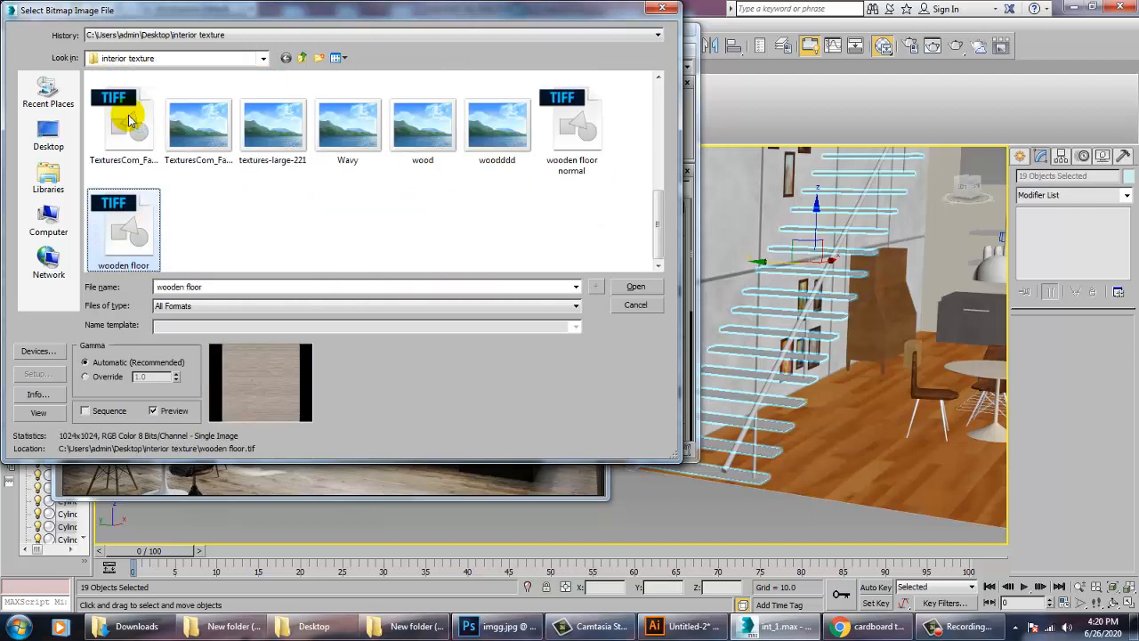
Step: Compare the wood, woodddd, Wavy and wooden floor normal images as candidates for the stair treads
key(Up)
key(Right)
key(Right)
key(Right)
key(Right)
key(Right)
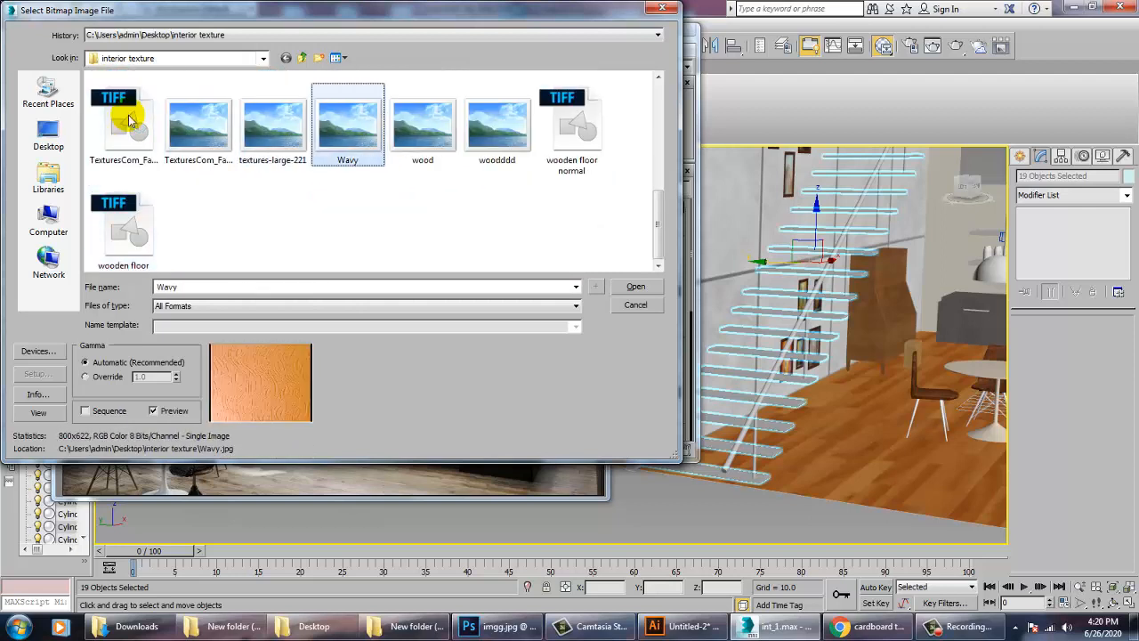
key(Right)
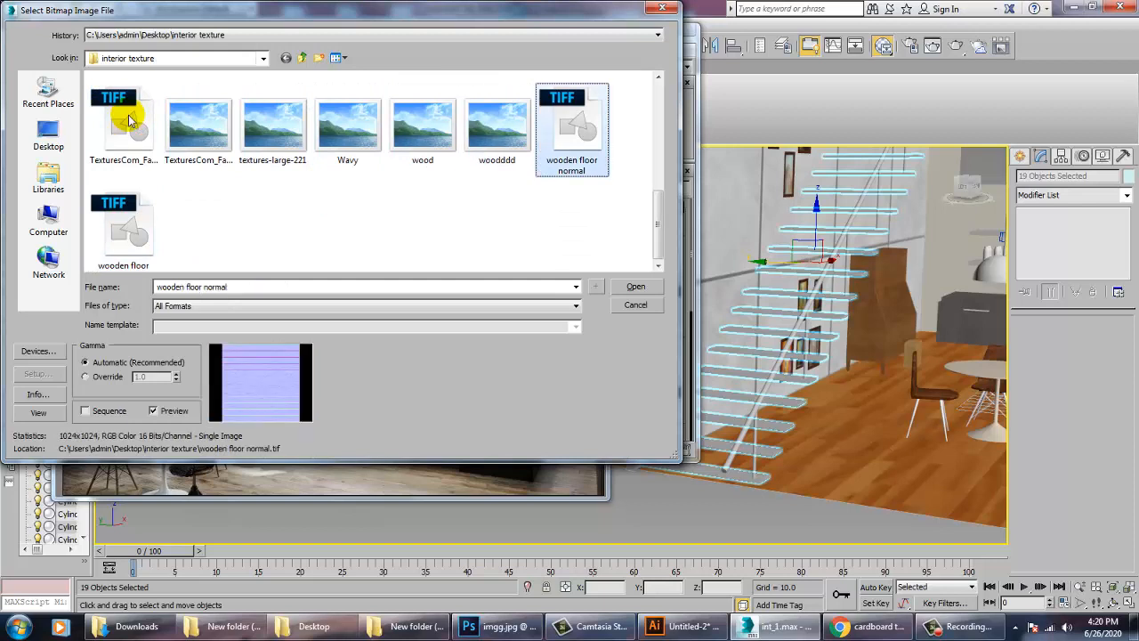
key(Left)
key(Left)
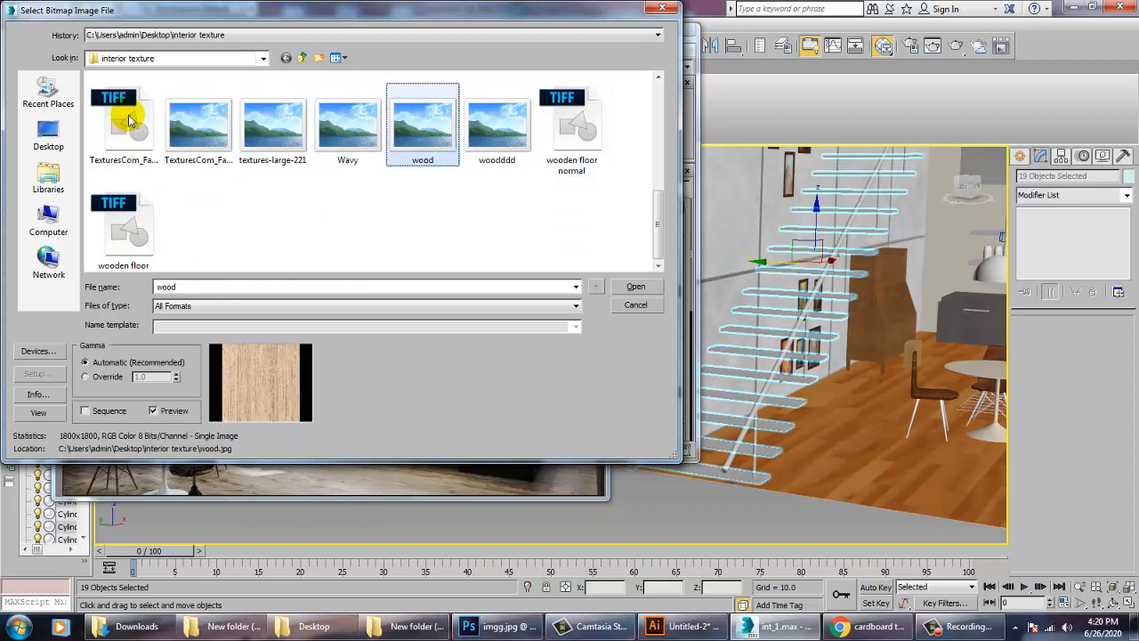
key(Left)
key(Right)
key(Right)
key(Left)
key(Left)
key(Right)
key(Right)
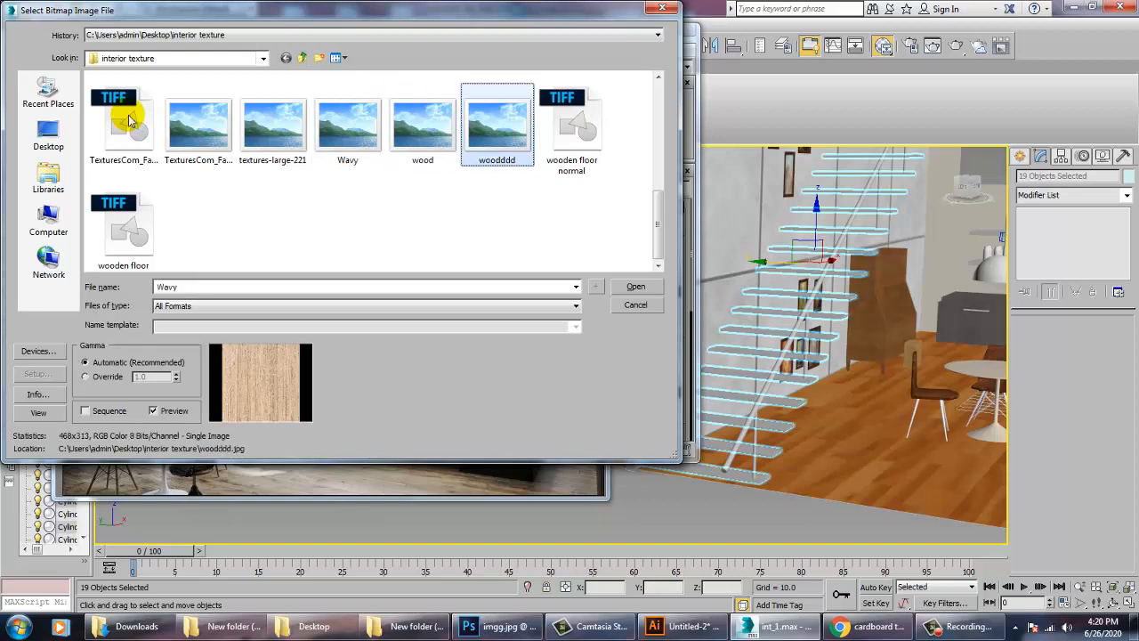
key(Left)
key(Left)
key(Left)
key(Left)
key(Left)
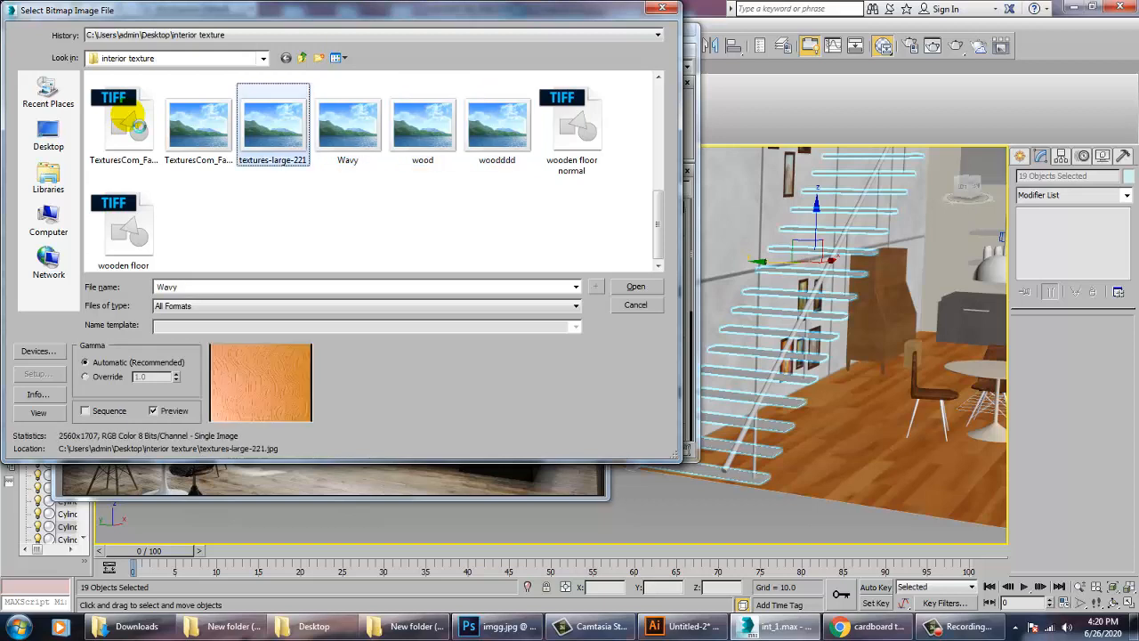
Step: Load the wooden floor image as the diffuse bitmap and assign the material to the selected treads with viewport display enabled
key(Down)
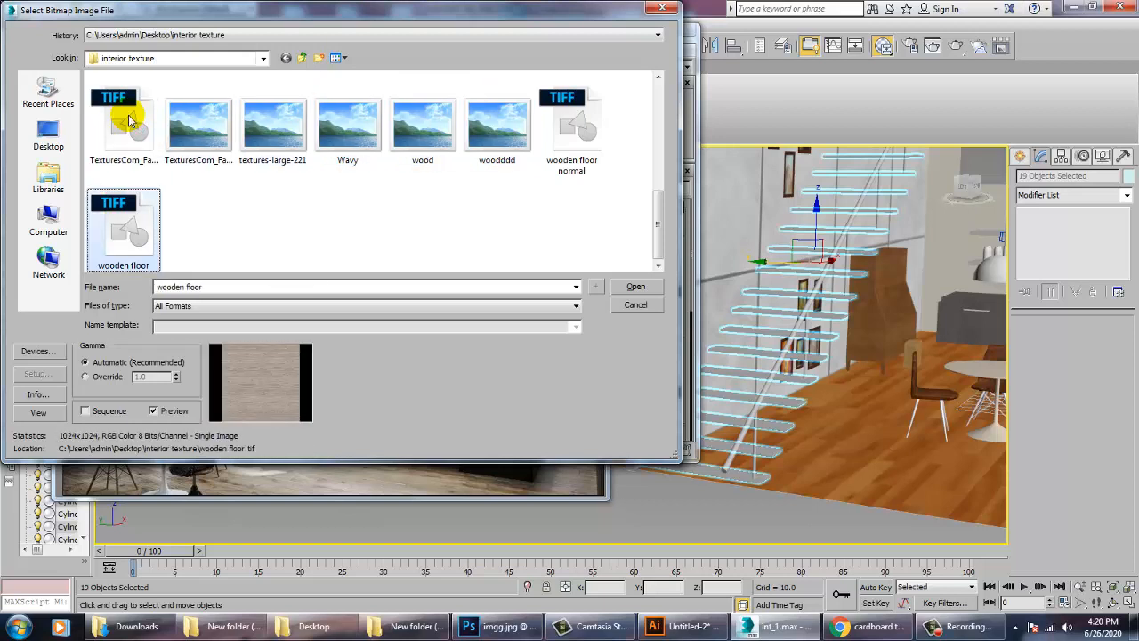
key(Return)
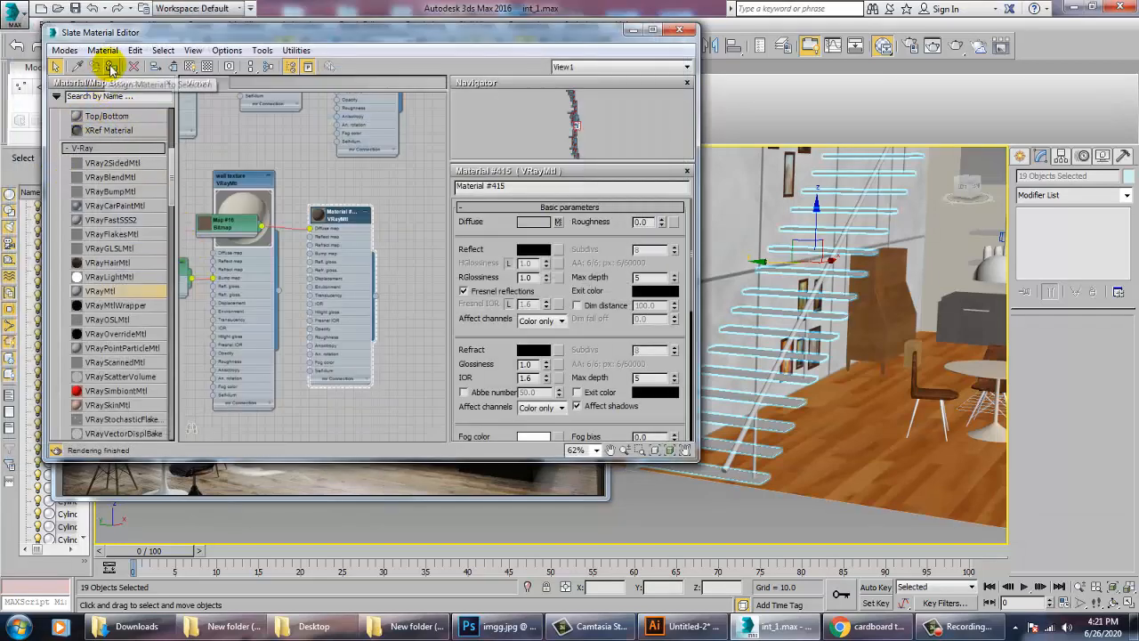
click(111, 70)
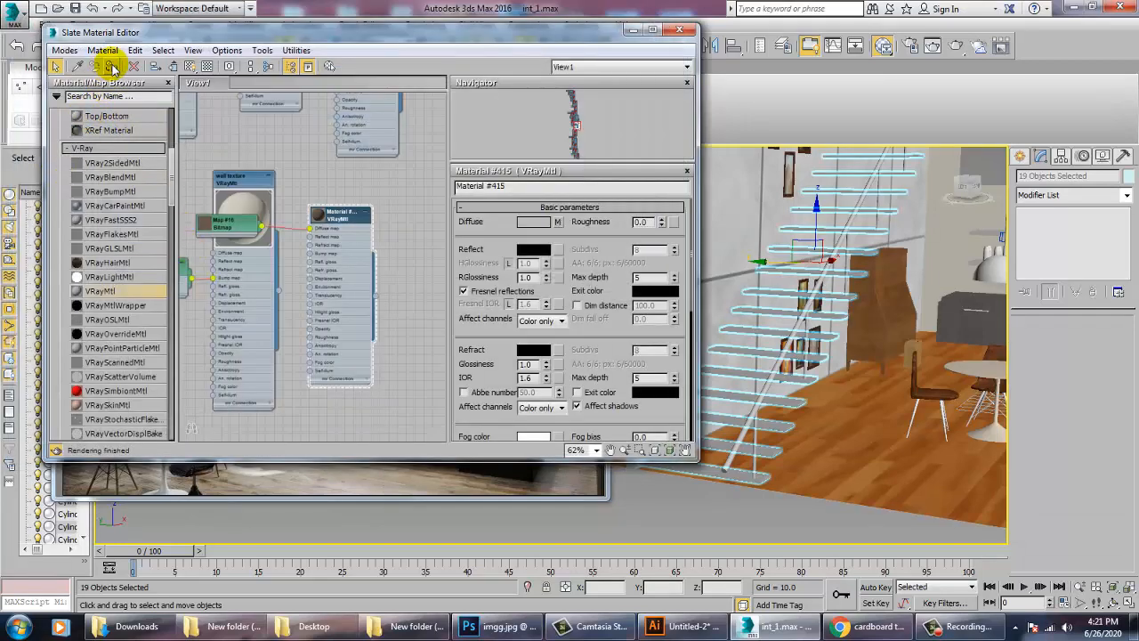
click(189, 68)
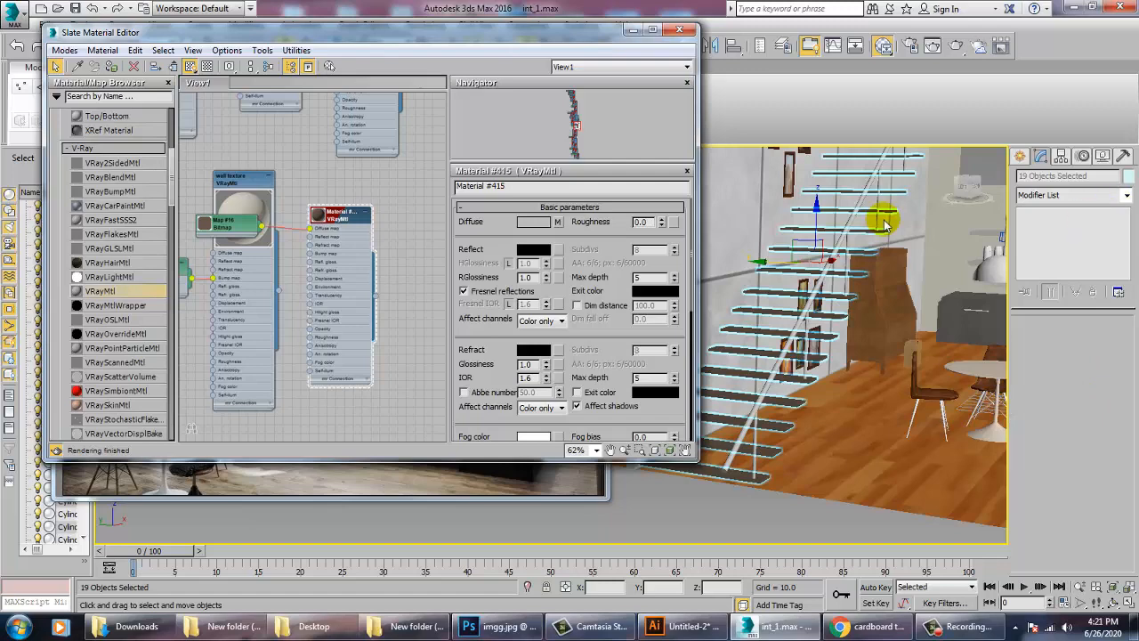
Step: Add a UVW Map modifier with Box mapping to the selected stair treads
click(1077, 196)
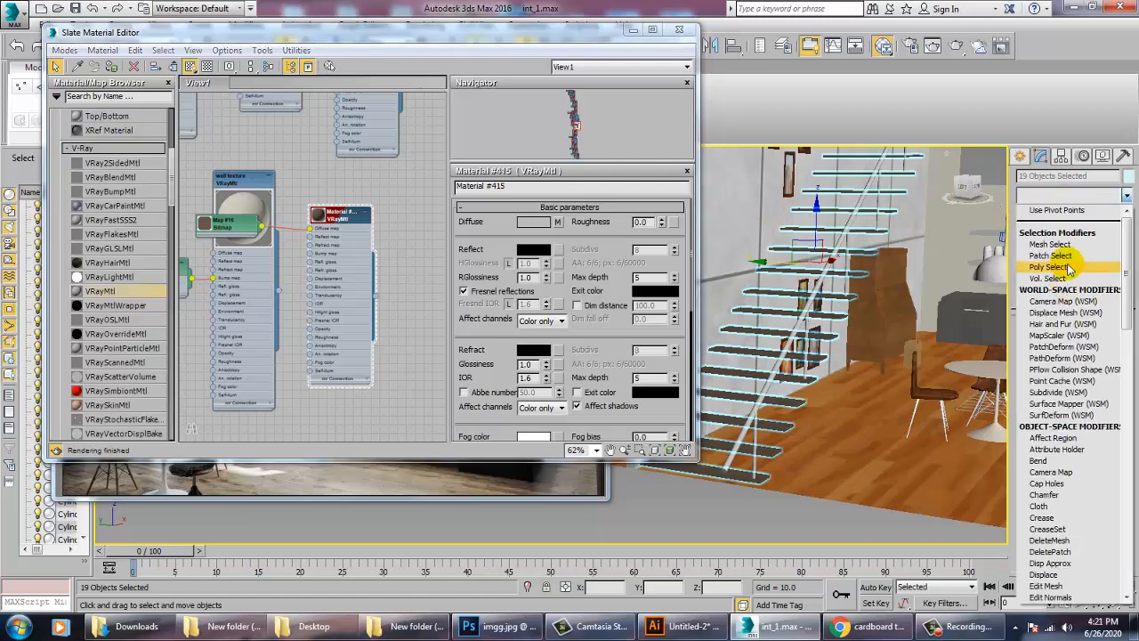
scroll(1070, 269, down, 15)
click(1051, 472)
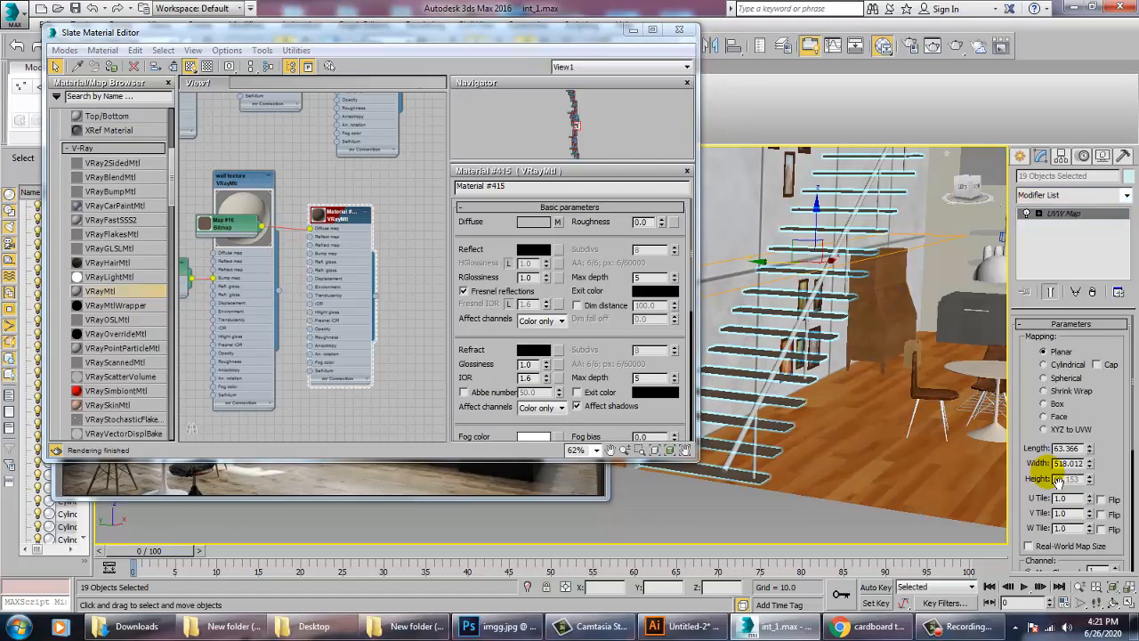
click(1045, 404)
scroll(806, 391, up, 5)
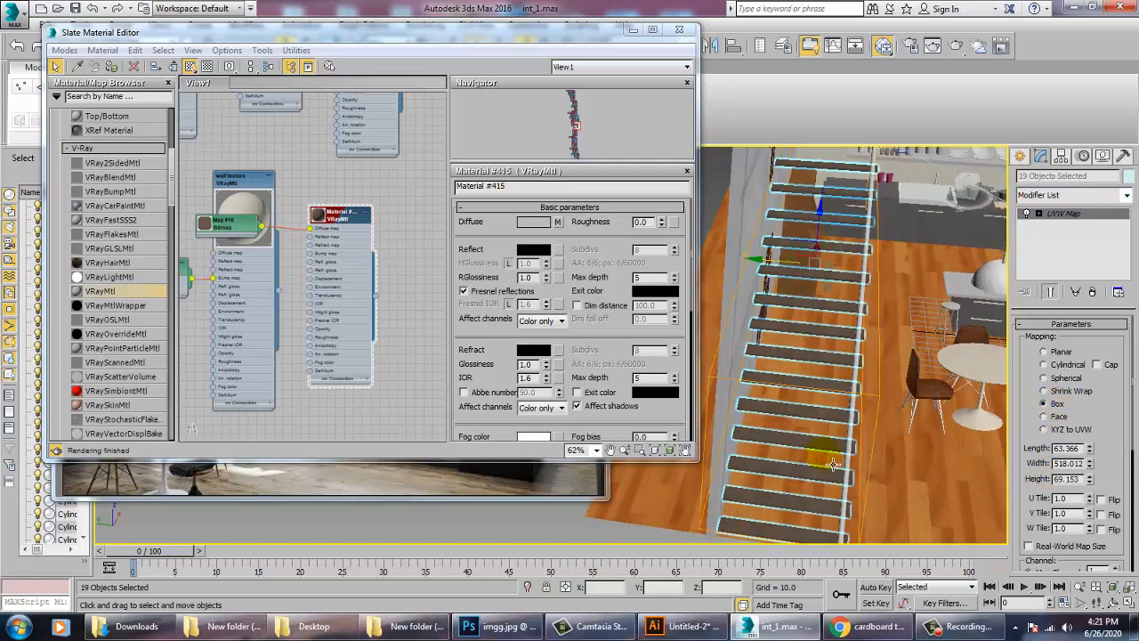
scroll(816, 435, down, 5)
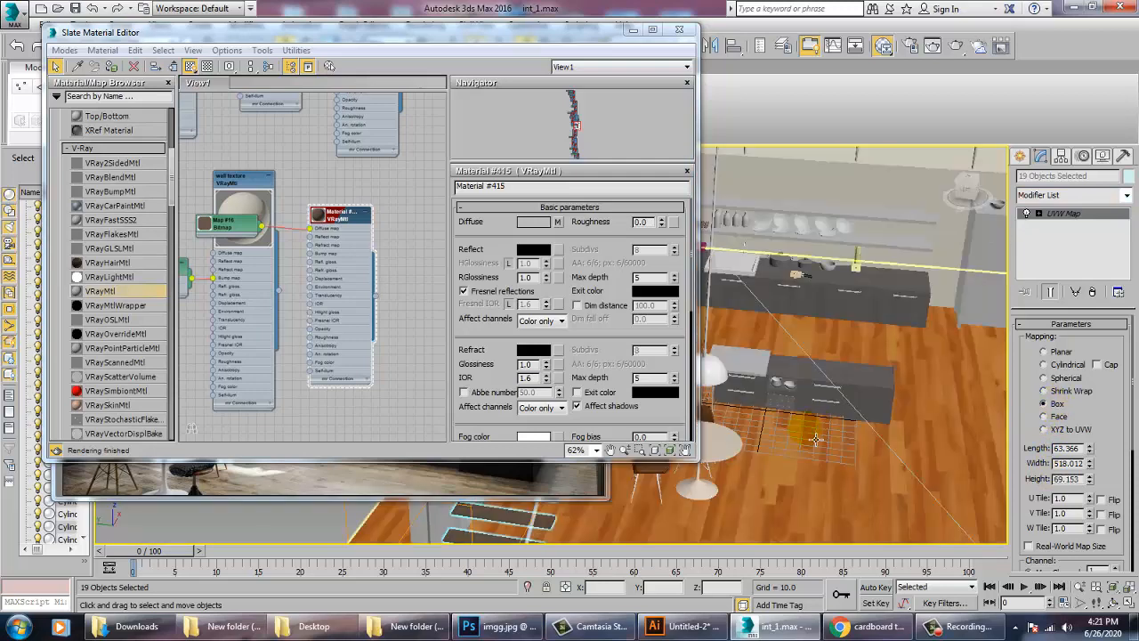
middle_drag(816, 437, 954, 249)
Step: Select only the lowest stair tread and add a second UVW Map modifier to it
click(803, 478)
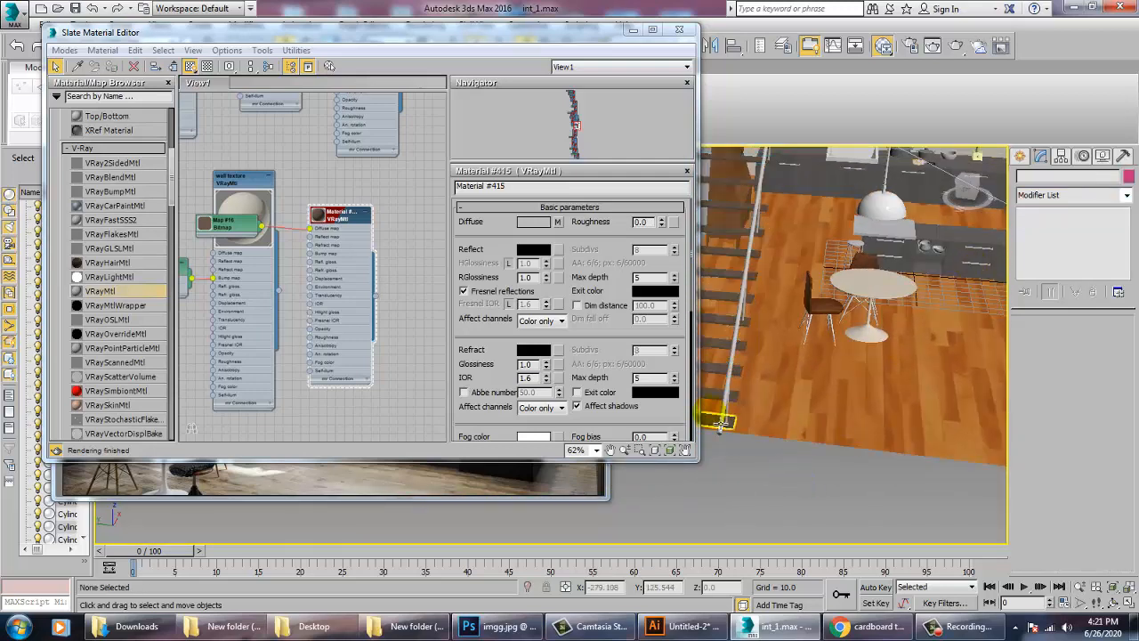
click(723, 422)
scroll(722, 421, up, 8)
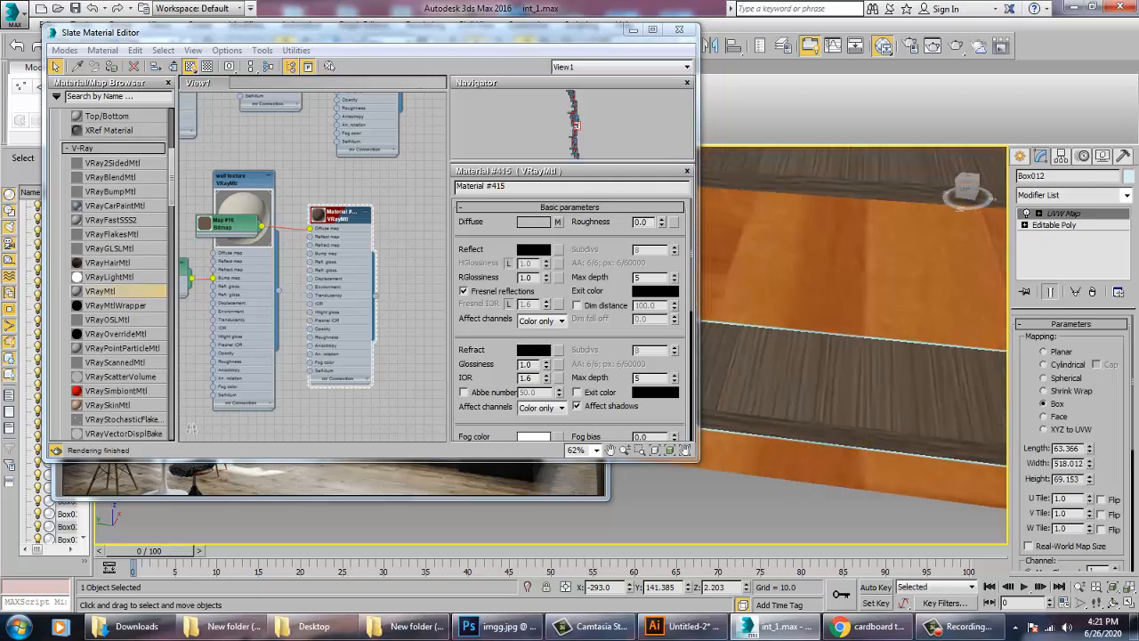
click(1056, 195)
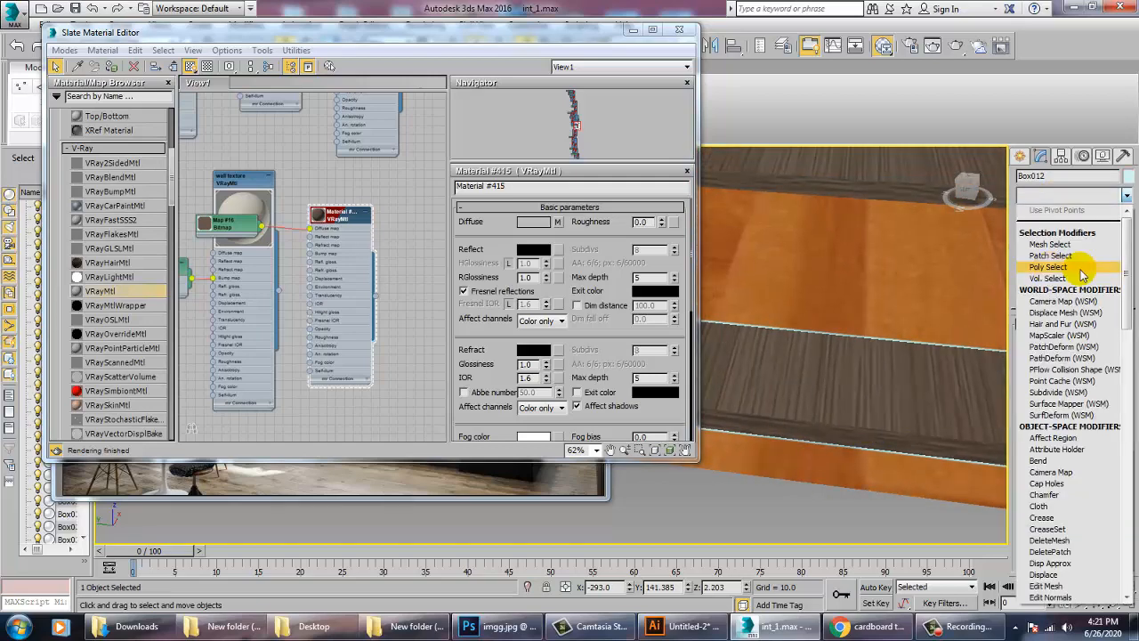
scroll(1081, 271, down, 10)
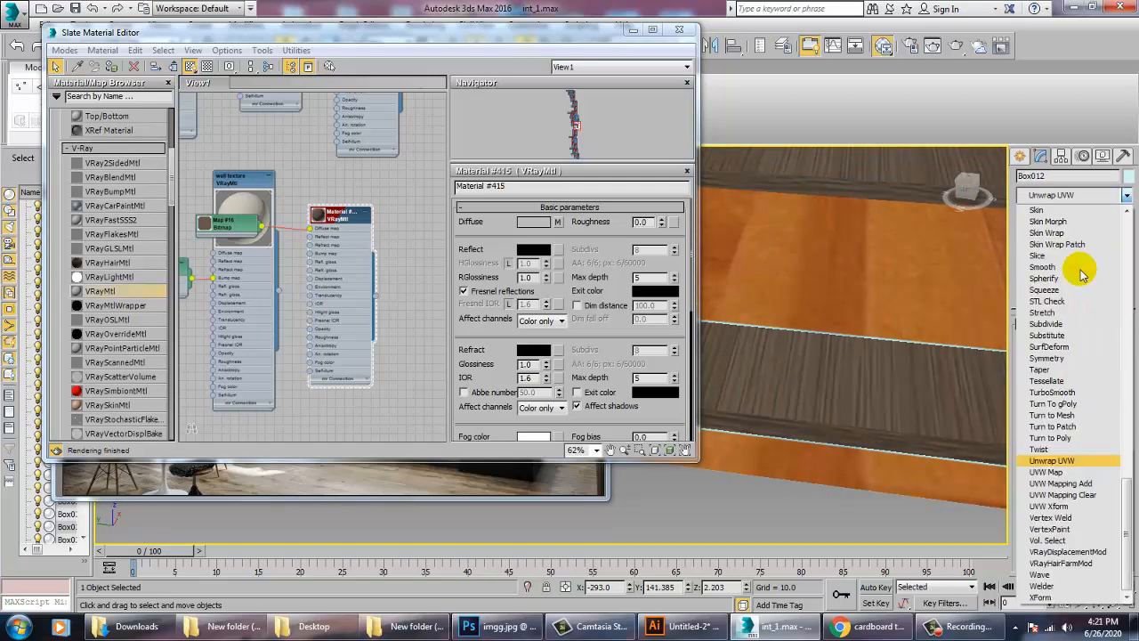
click(1055, 476)
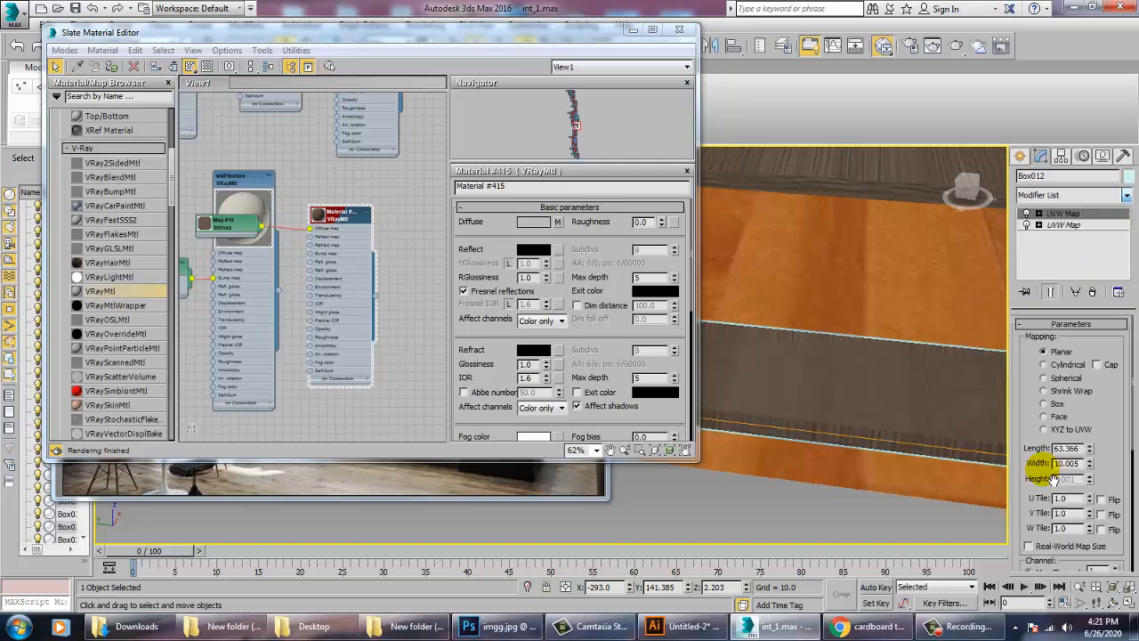
Step: Switch the second UVW Map modifier on the lowest stair tread to Box mapping
click(1056, 404)
scroll(918, 430, down, 2)
alt+middle_drag(915, 430, 859, 470)
scroll(865, 433, down, 3)
scroll(709, 406, down, 3)
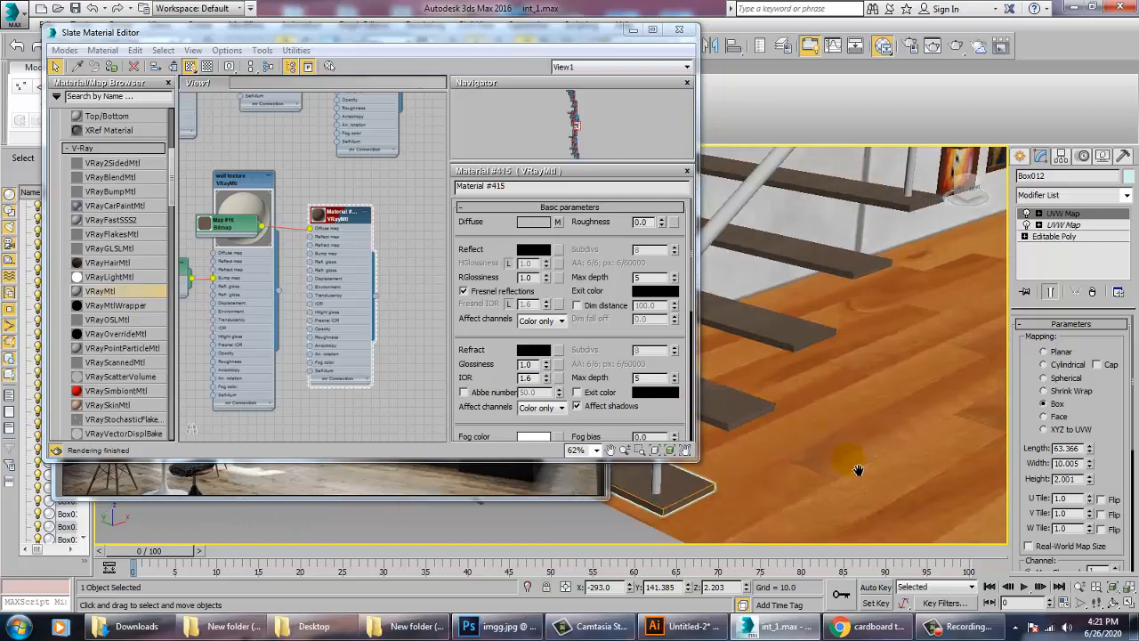
click(762, 410)
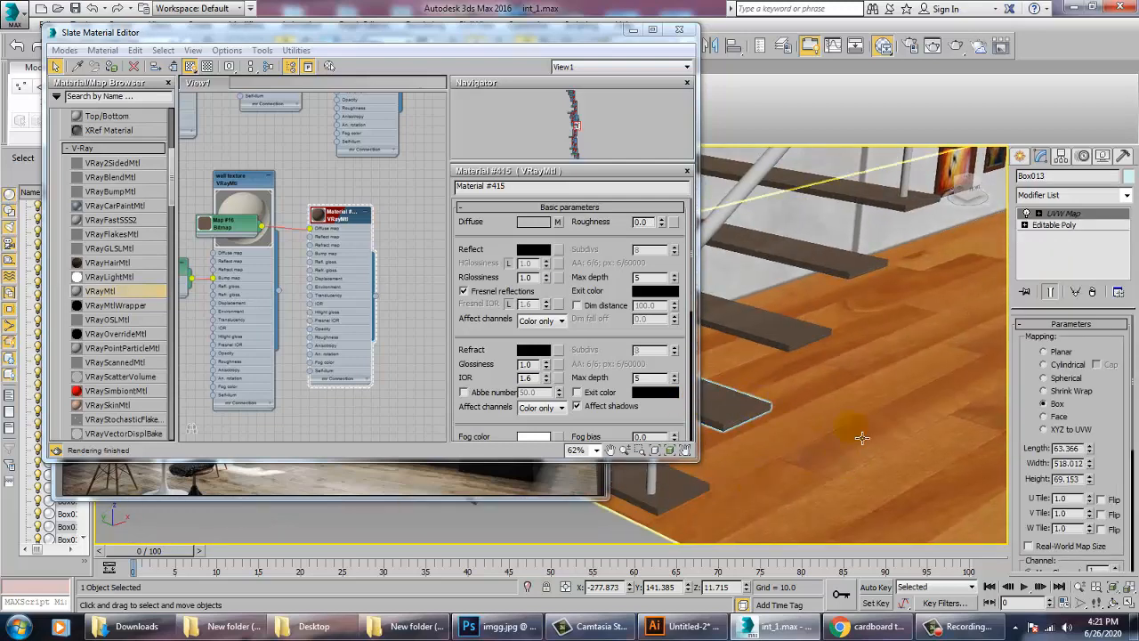
ctrl+click(813, 347)
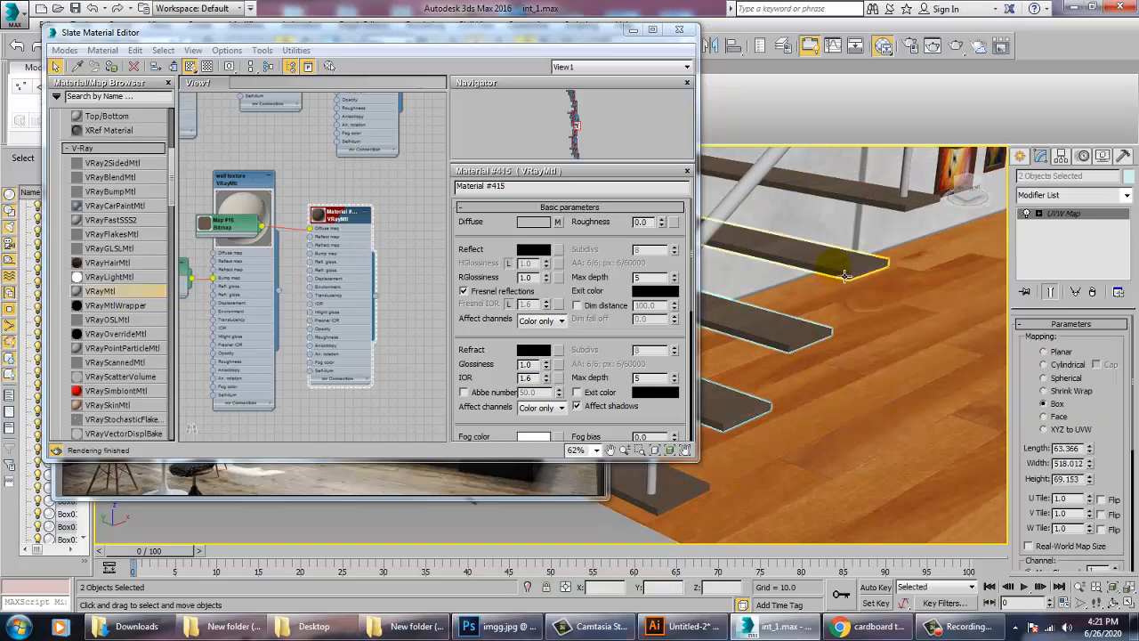
ctrl+click(842, 261)
ctrl+click(864, 200)
Step: Select the top stair tread near the mezzanine and add a second UVW Map modifier with Box mapping
scroll(878, 252, down, 10)
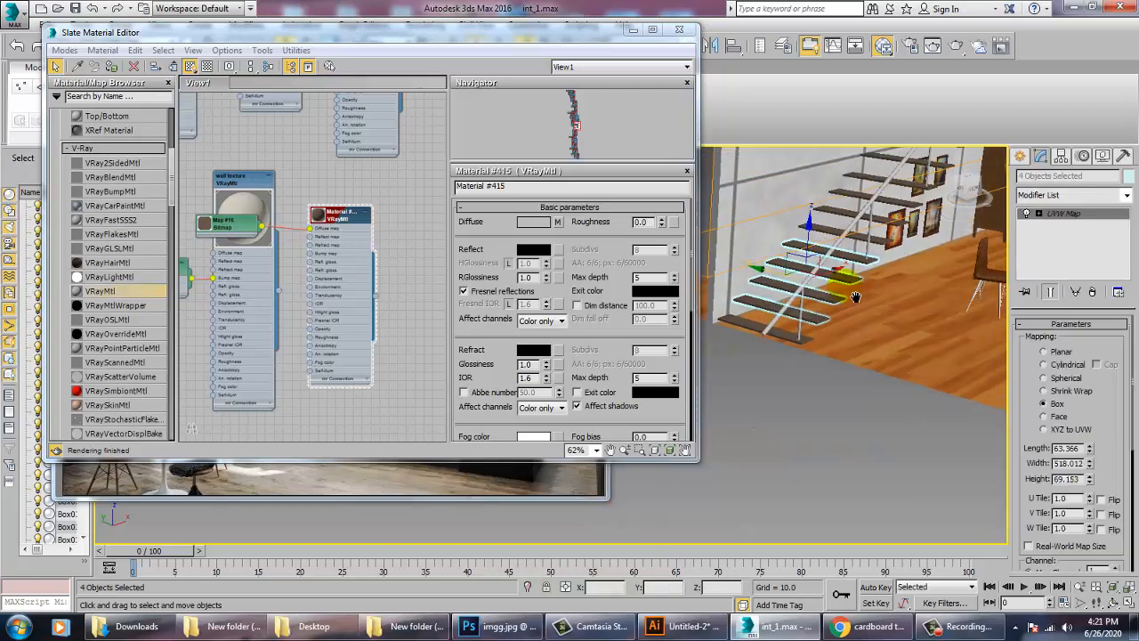
scroll(857, 351, up, 10)
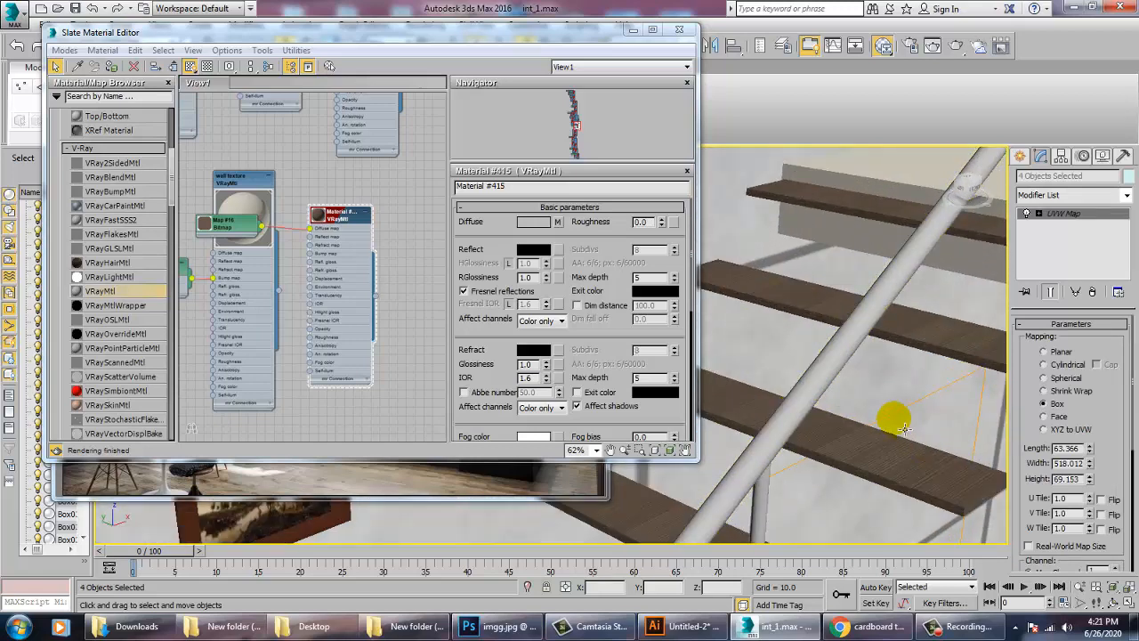
click(870, 216)
key(z)
middle_drag(782, 281, 841, 335)
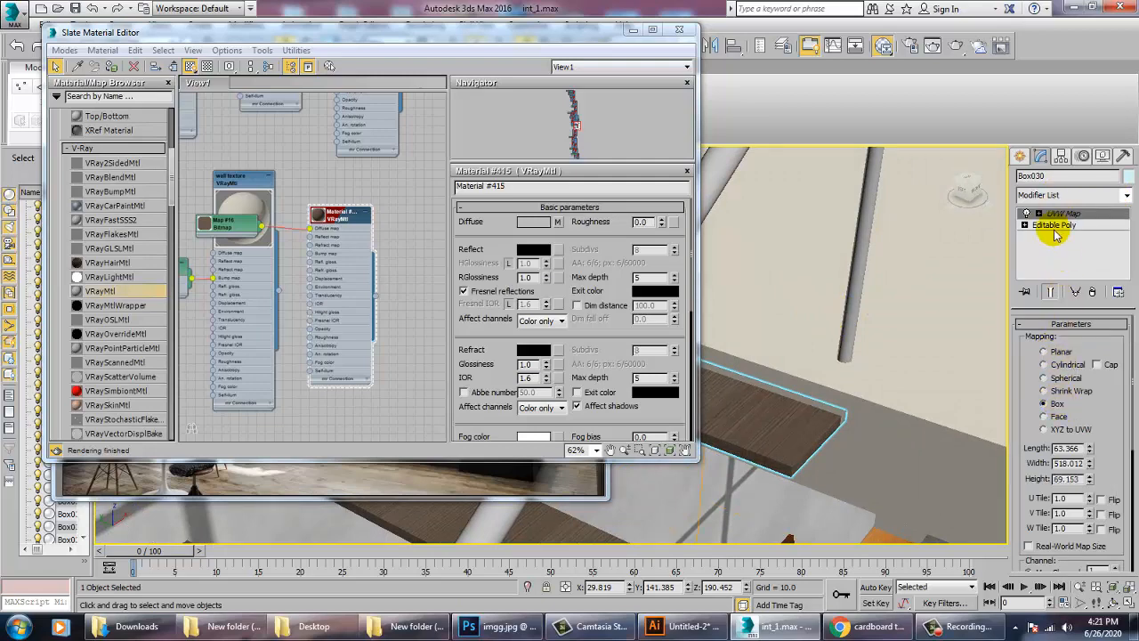
click(1057, 195)
key(u)
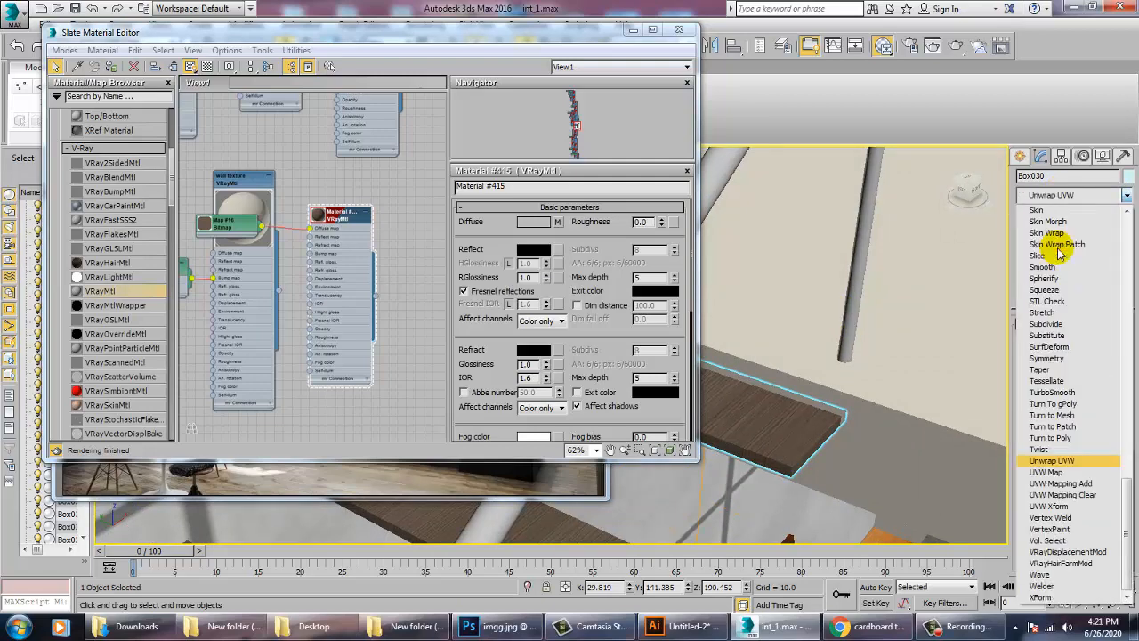
click(1050, 471)
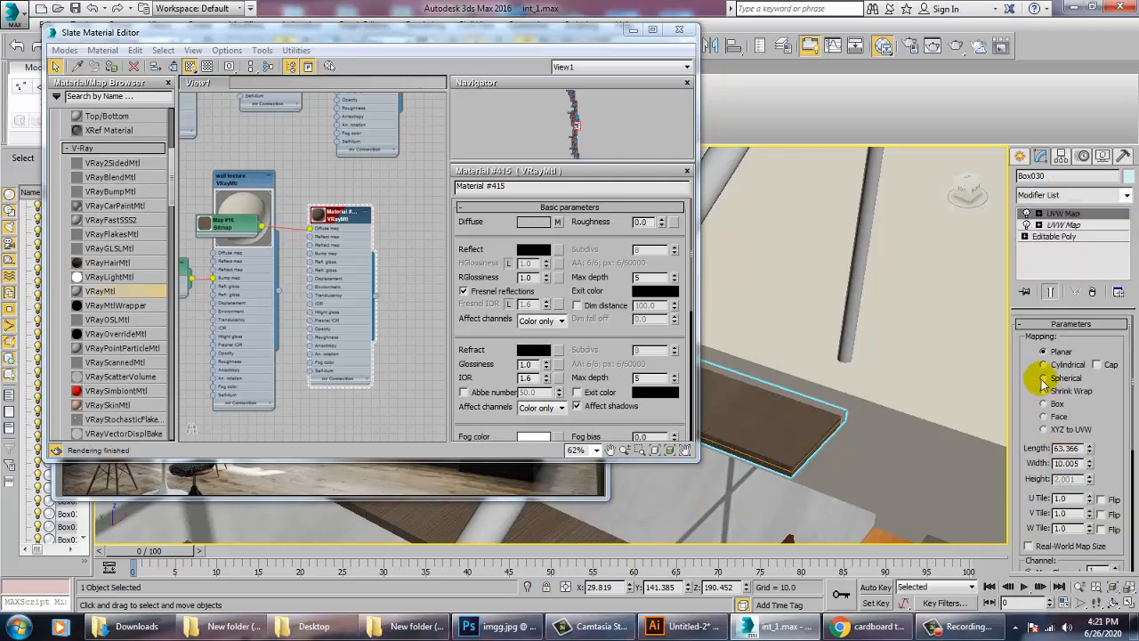
click(1057, 405)
Step: Select the two long wall shelves above the kitchen counter
alt+middle_drag(814, 405, 878, 416)
scroll(826, 407, down, 3)
scroll(854, 387, down, 5)
scroll(878, 416, up, 6)
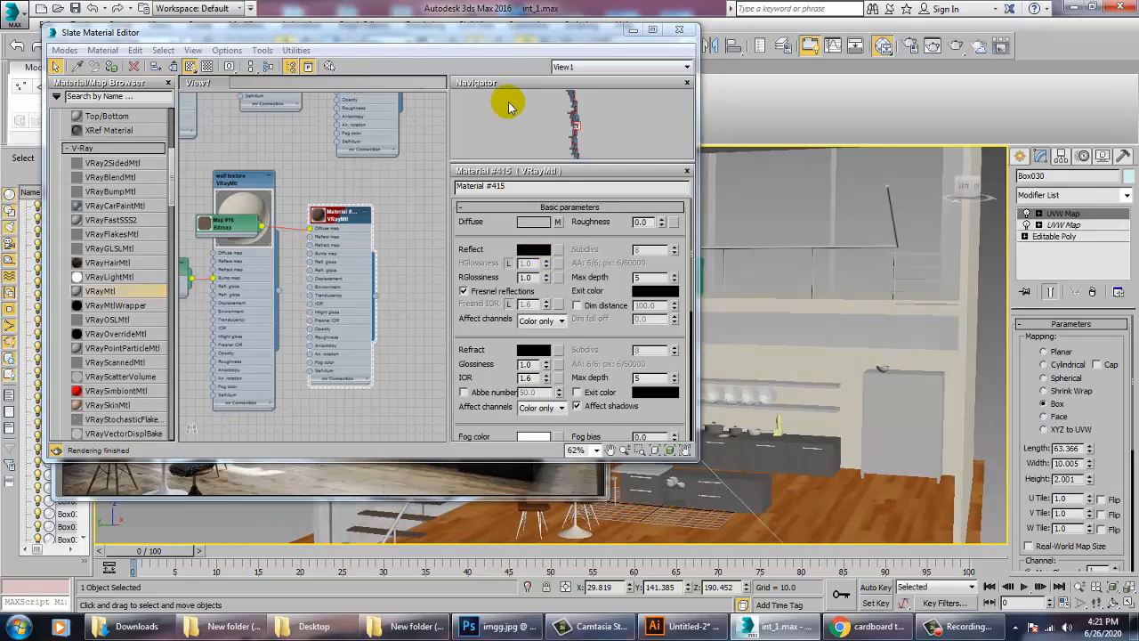
drag(593, 30, 373, 108)
click(806, 397)
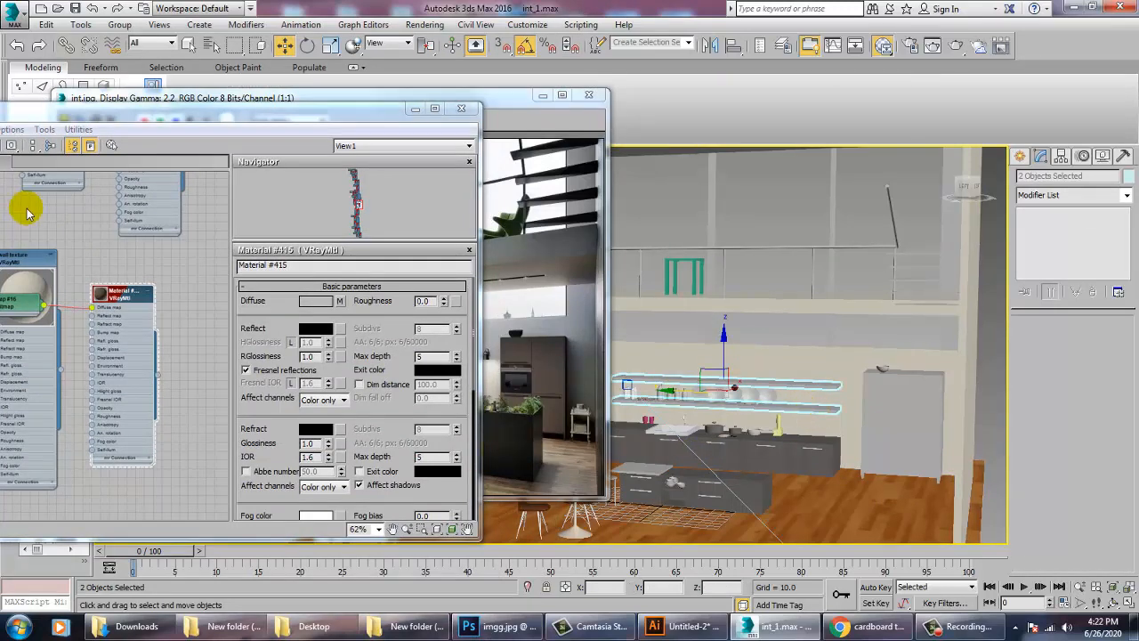
Step: Find the dark bitmap-textured Material #2 among the existing nodes and assign it to the two selected kitchen shelves
middle_drag(175, 272, 191, 409)
middle_drag(166, 305, 184, 414)
middle_drag(159, 275, 153, 426)
middle_drag(148, 300, 128, 403)
double_click(133, 363)
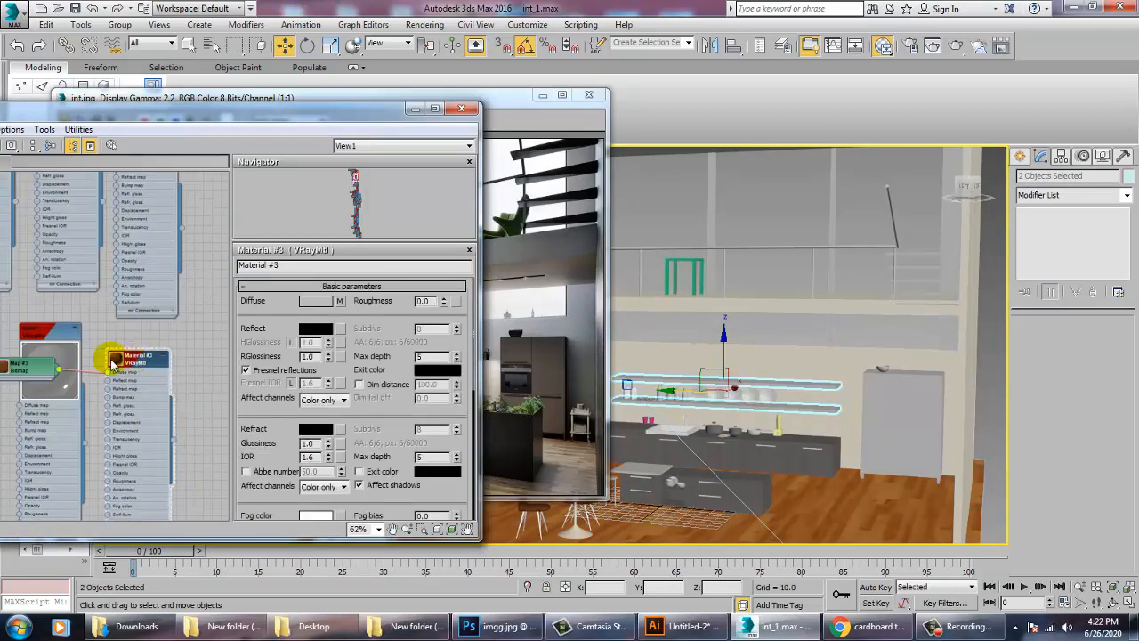
double_click(113, 363)
middle_drag(141, 309, 168, 411)
double_click(194, 380)
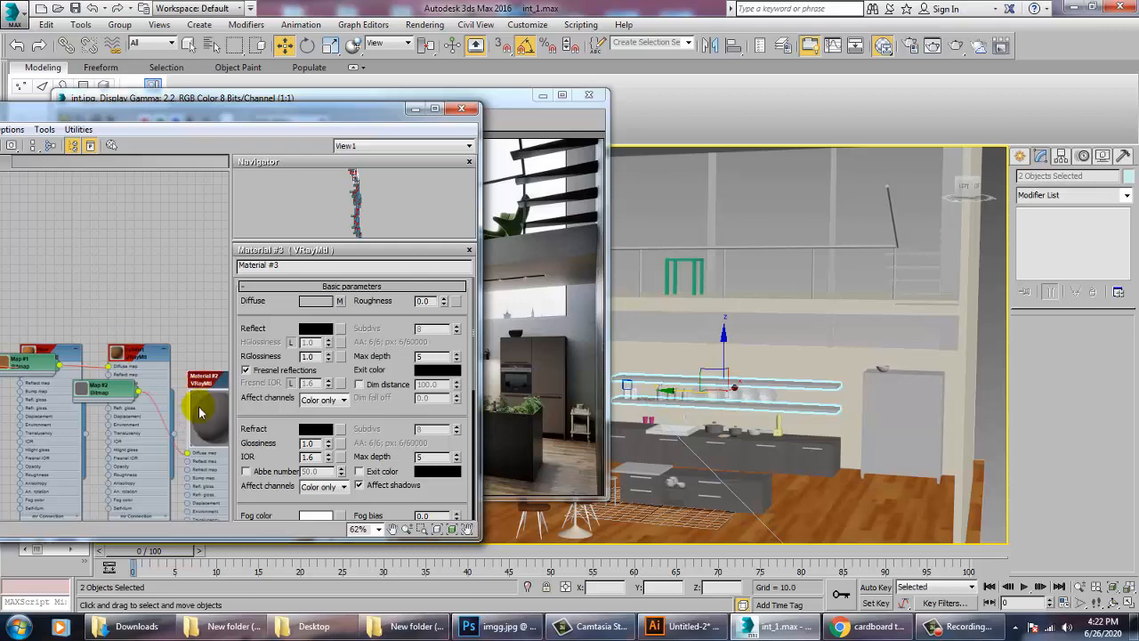
drag(98, 121, 245, 136)
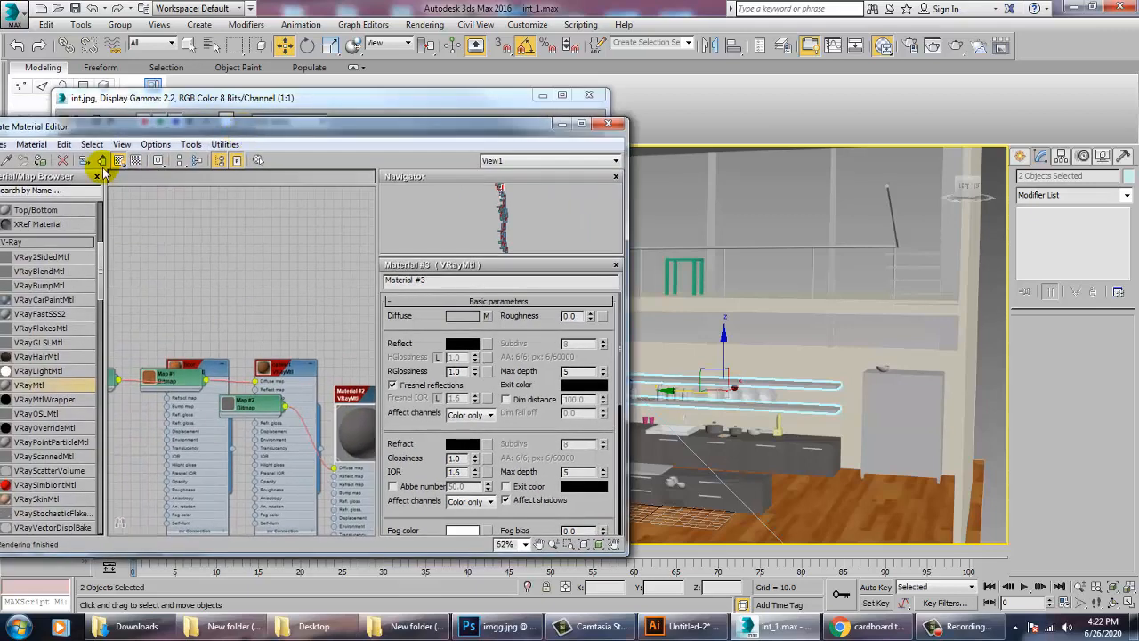
click(42, 163)
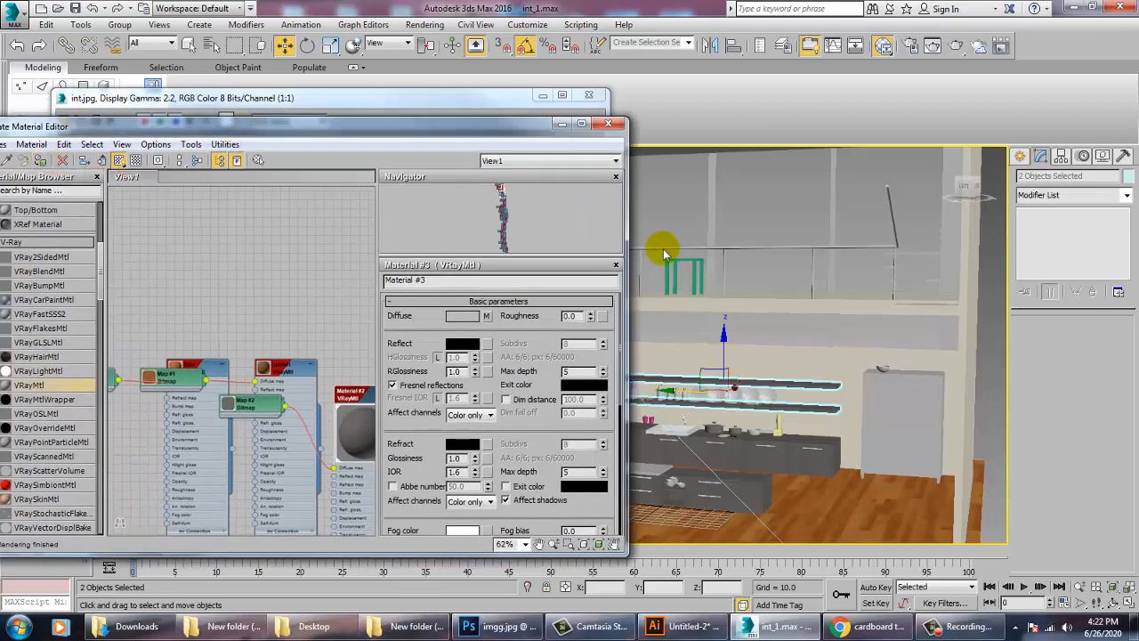
click(562, 125)
Step: Select only the upper kitchen wall shelf and add a UVW Map modifier with Box mapping
click(806, 389)
alt+middle_drag(806, 389, 842, 412)
scroll(845, 413, up, 3)
click(848, 412)
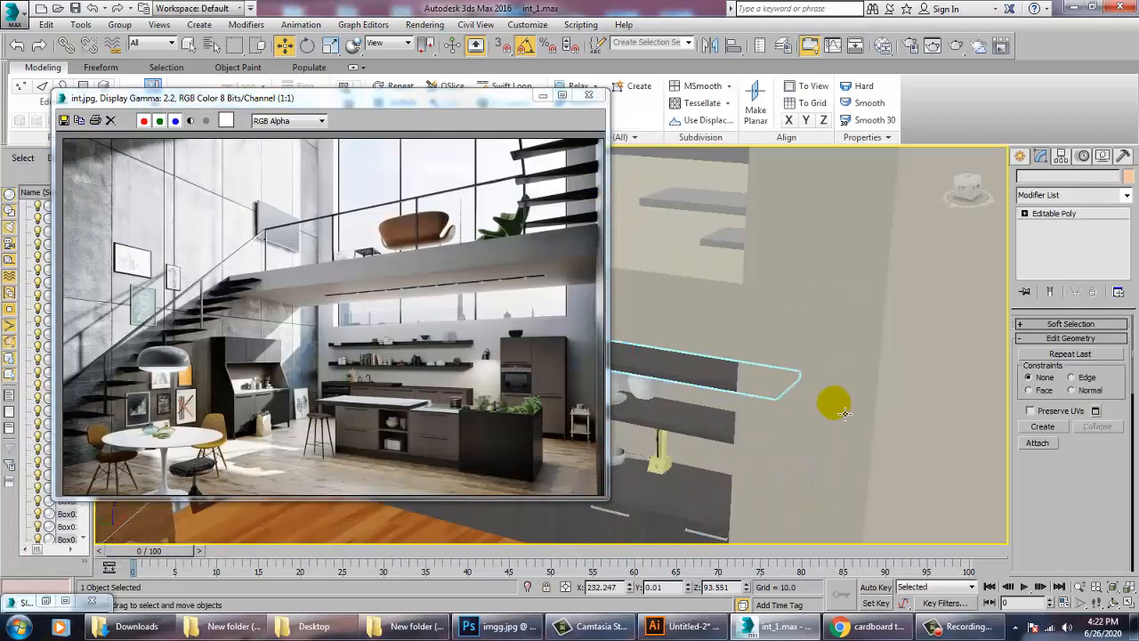
alt+middle_drag(682, 383, 815, 401)
scroll(770, 434, up, 3)
click(1048, 194)
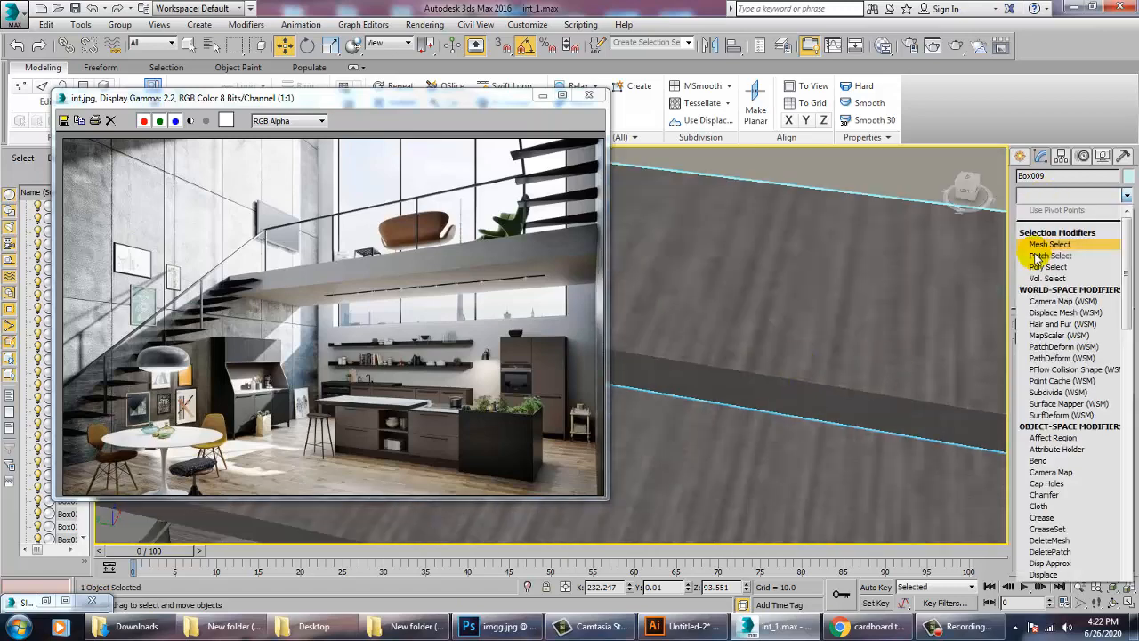
key(u)
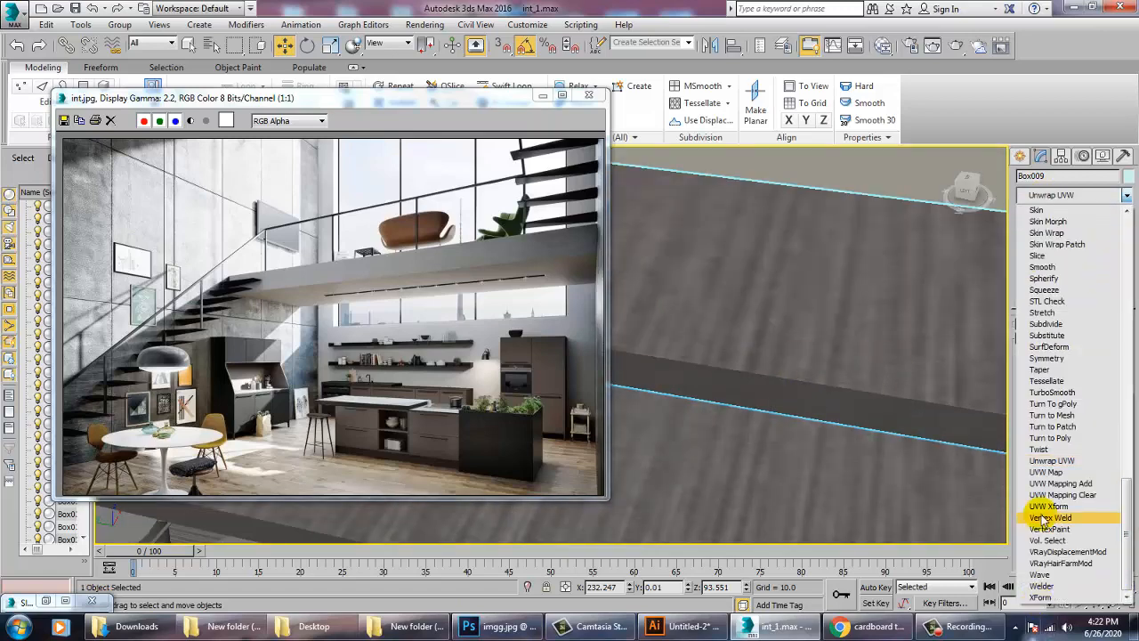
click(1059, 472)
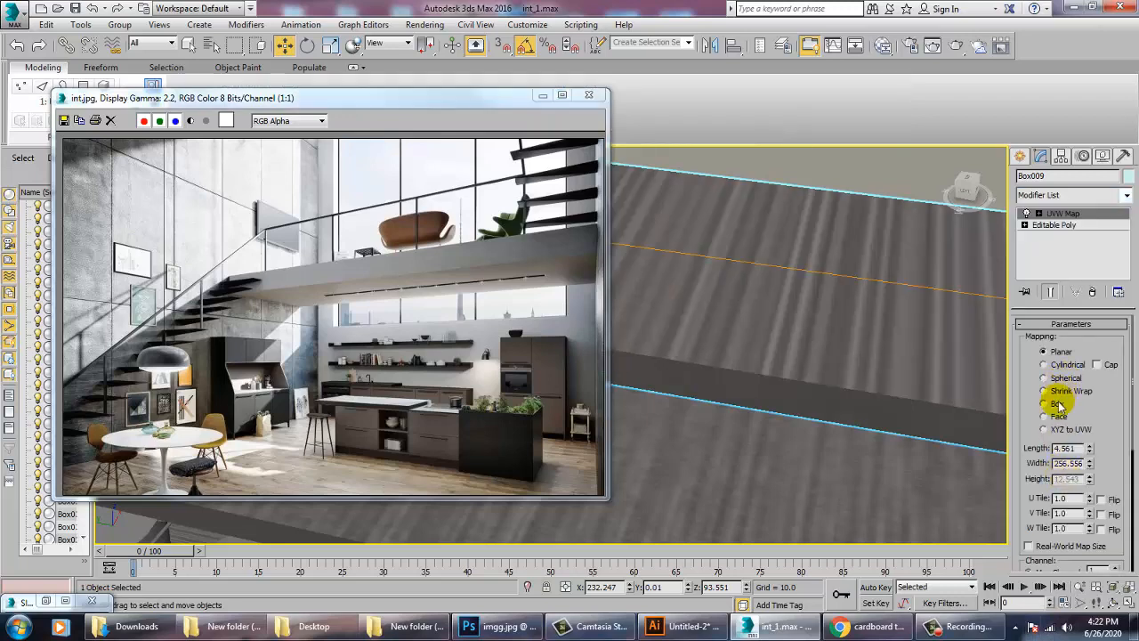
click(1045, 403)
Step: Select the lower kitchen wall shelf and add a UVW Map modifier with Box mapping
click(814, 478)
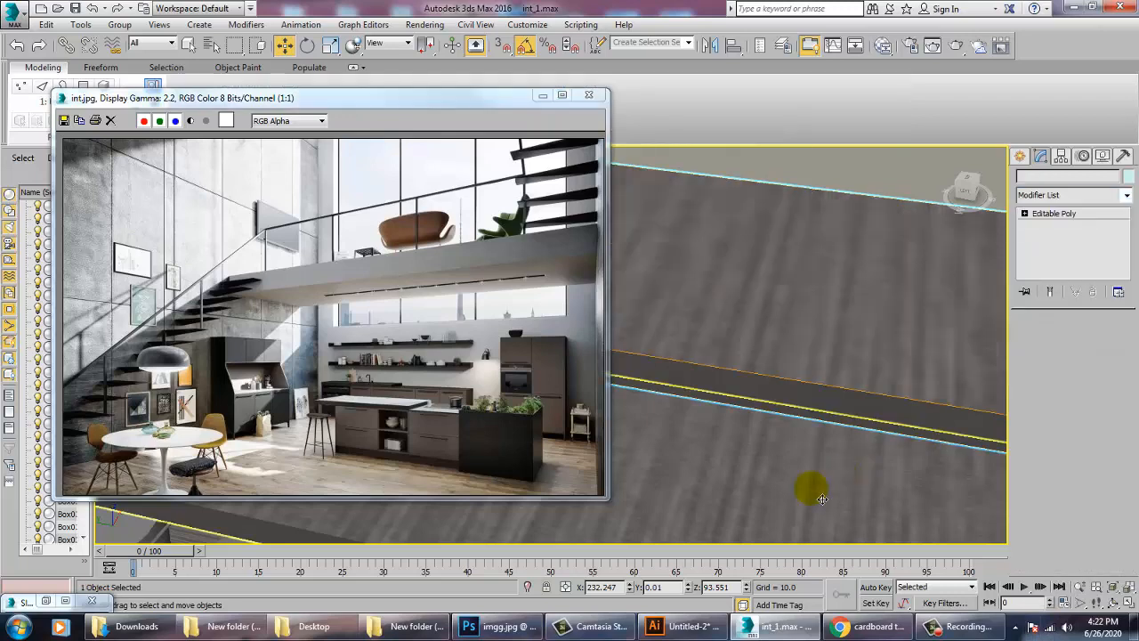
click(1053, 195)
key(u)
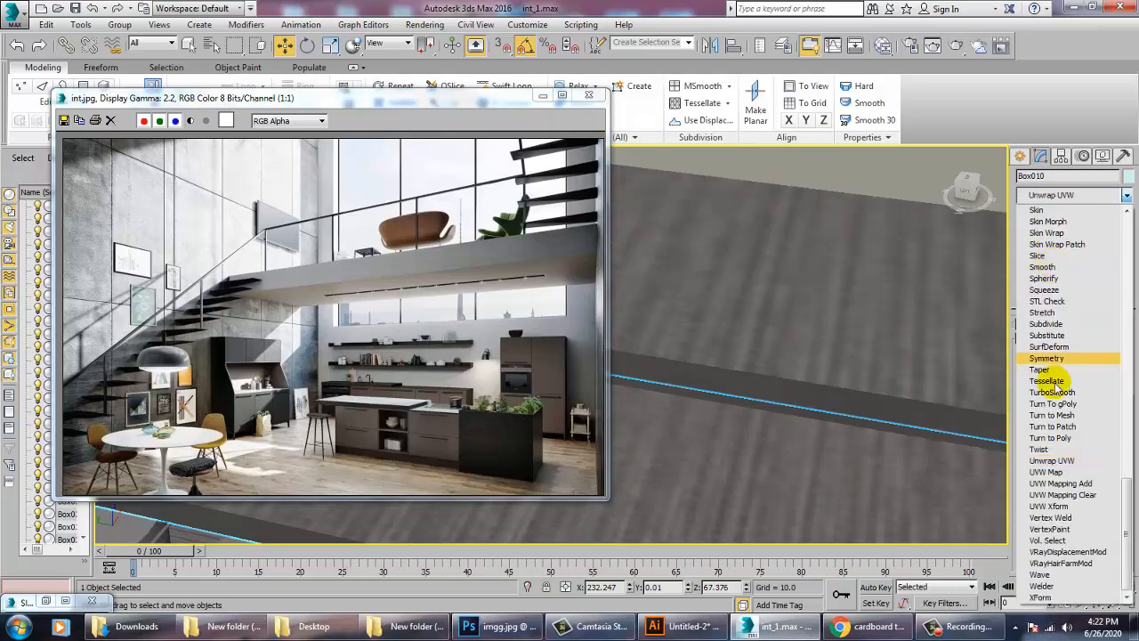
click(1054, 472)
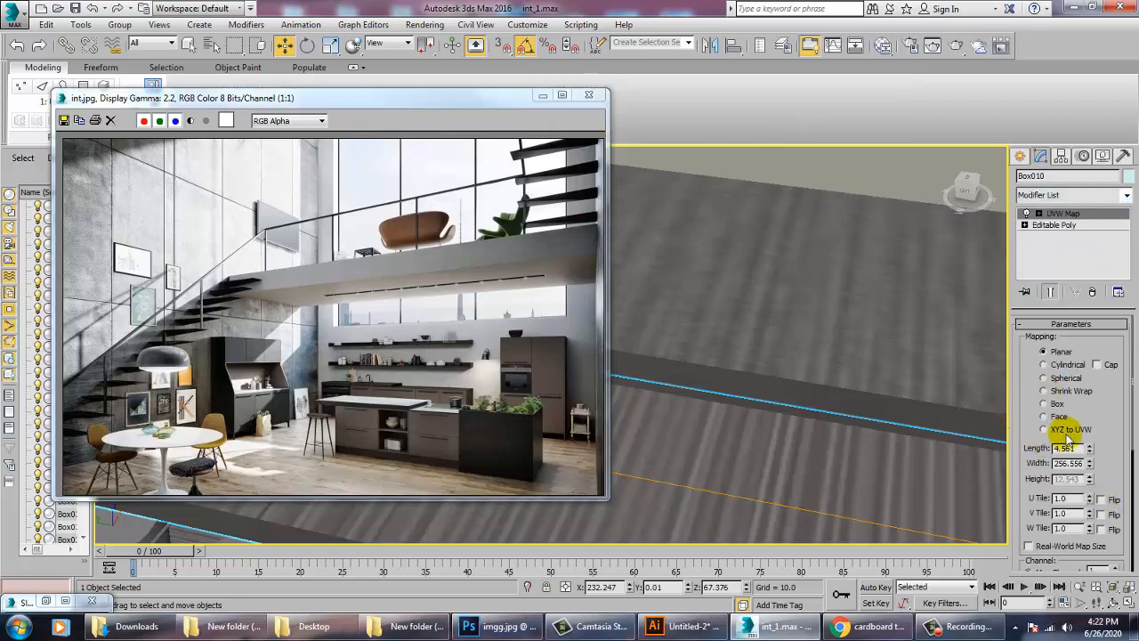
click(1056, 404)
Step: Select the staircase handrail with its support posts and the adjoining horizontal mezzanine rail
scroll(839, 425, down, 5)
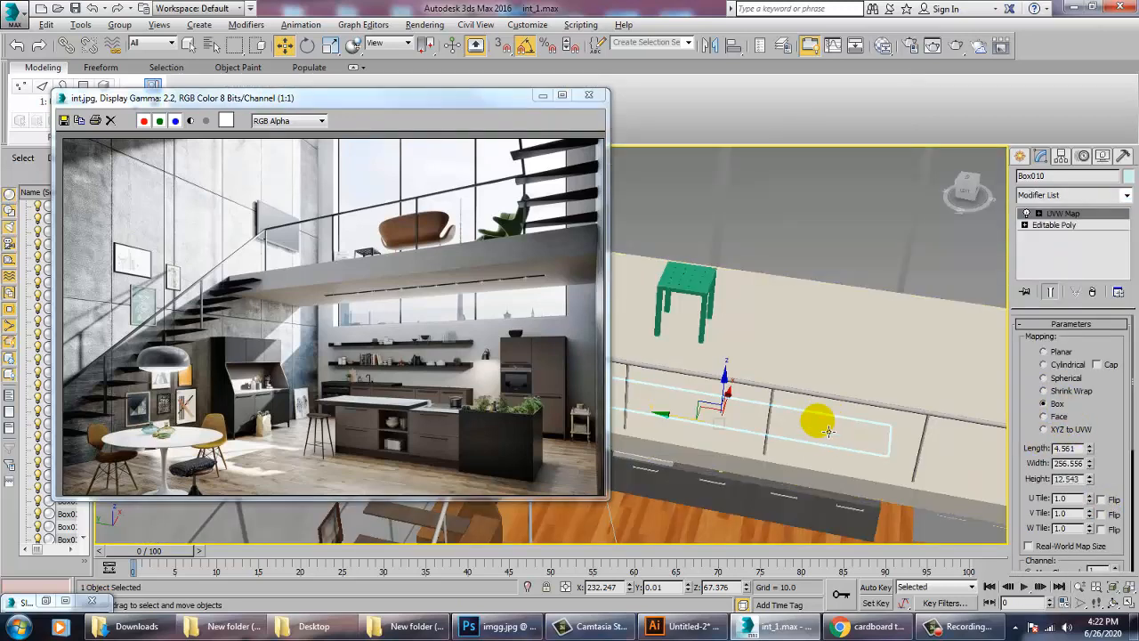
alt+middle_drag(827, 429, 658, 402)
click(667, 402)
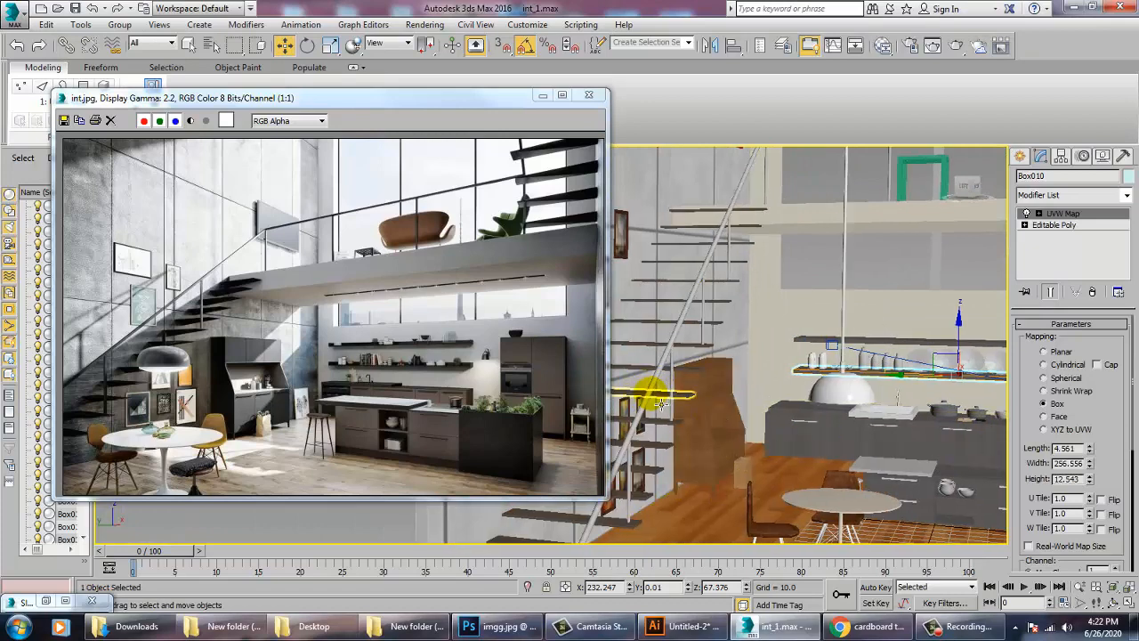
click(656, 395)
ctrl+click(673, 387)
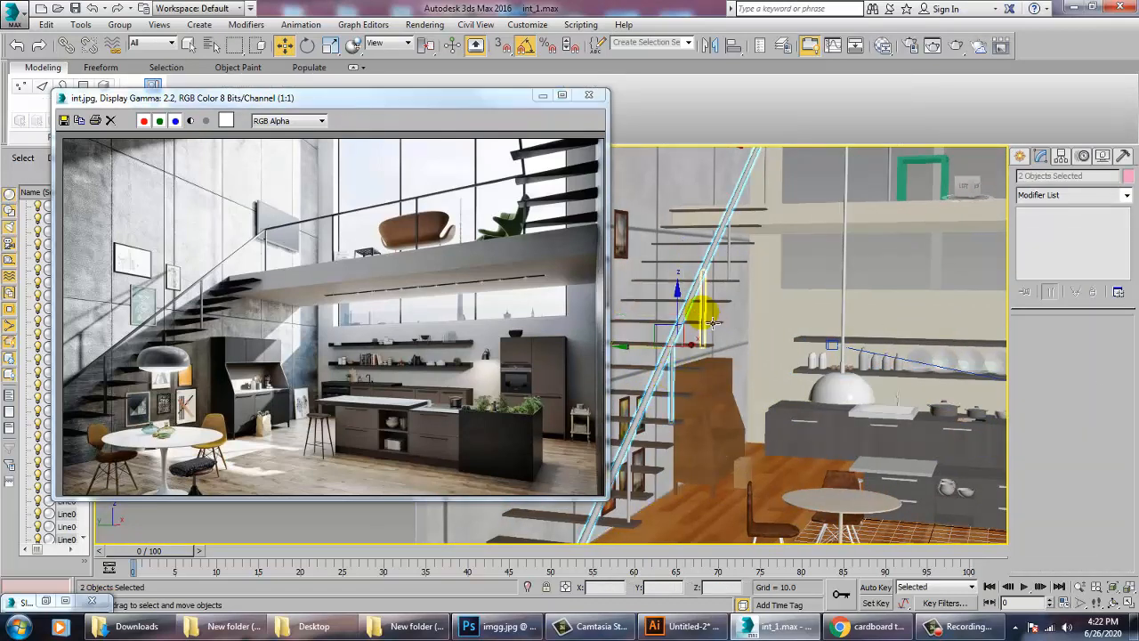
ctrl+click(726, 242)
ctrl+click(737, 257)
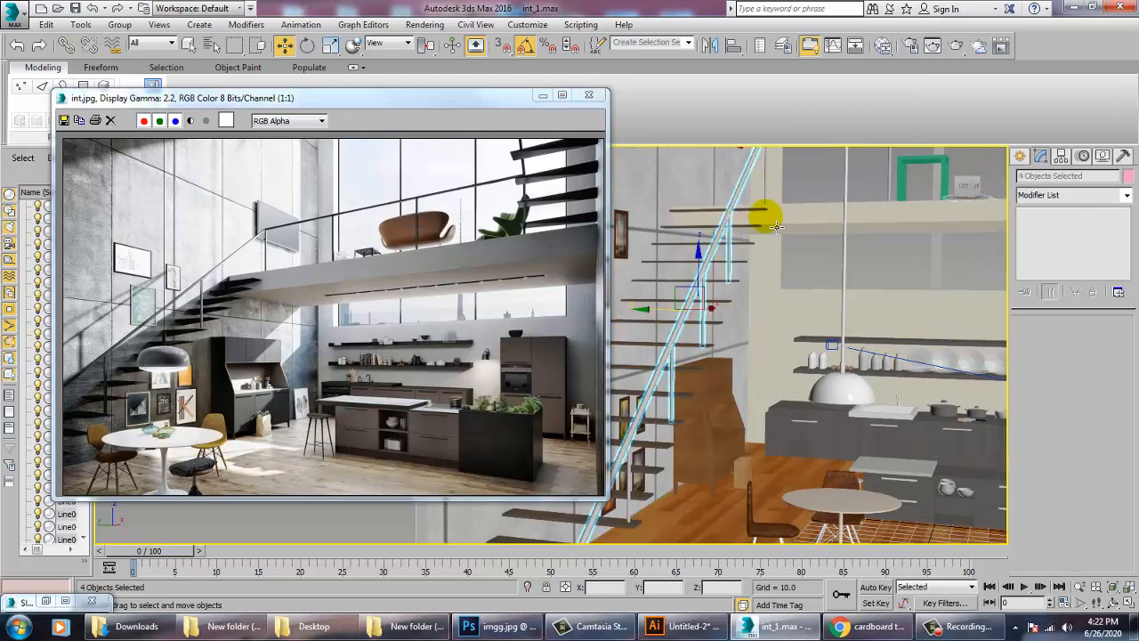
middle_drag(738, 257, 806, 351)
ctrl+click(802, 281)
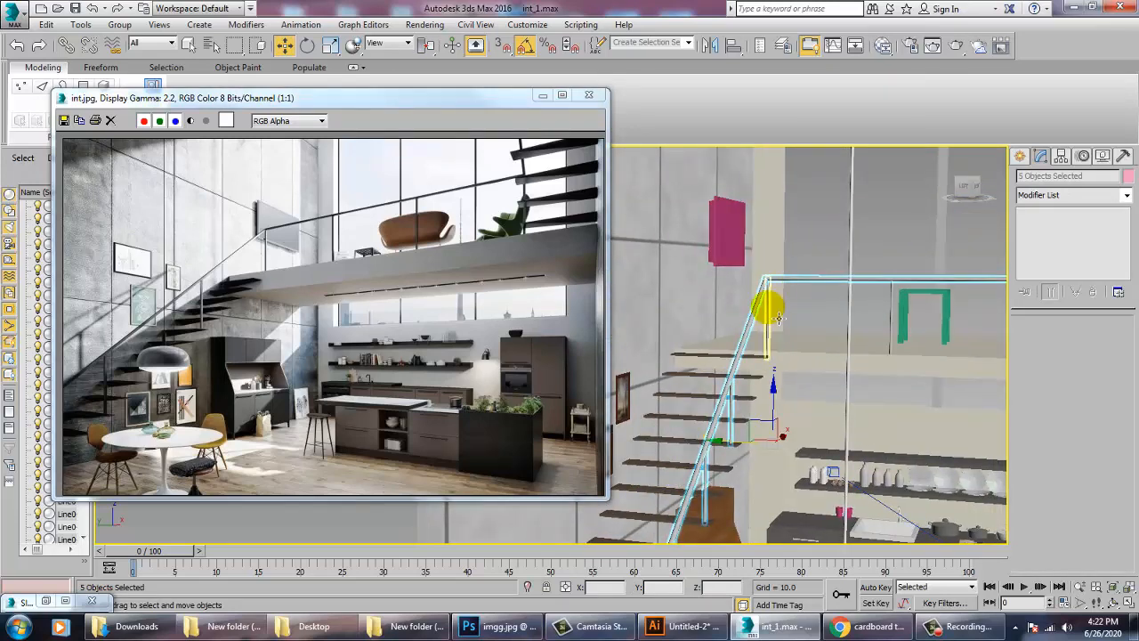
Step: Add the remaining mezzanine railing posts and the sloped end rail to the selection
alt+middle_drag(906, 324, 827, 342)
ctrl+click(924, 318)
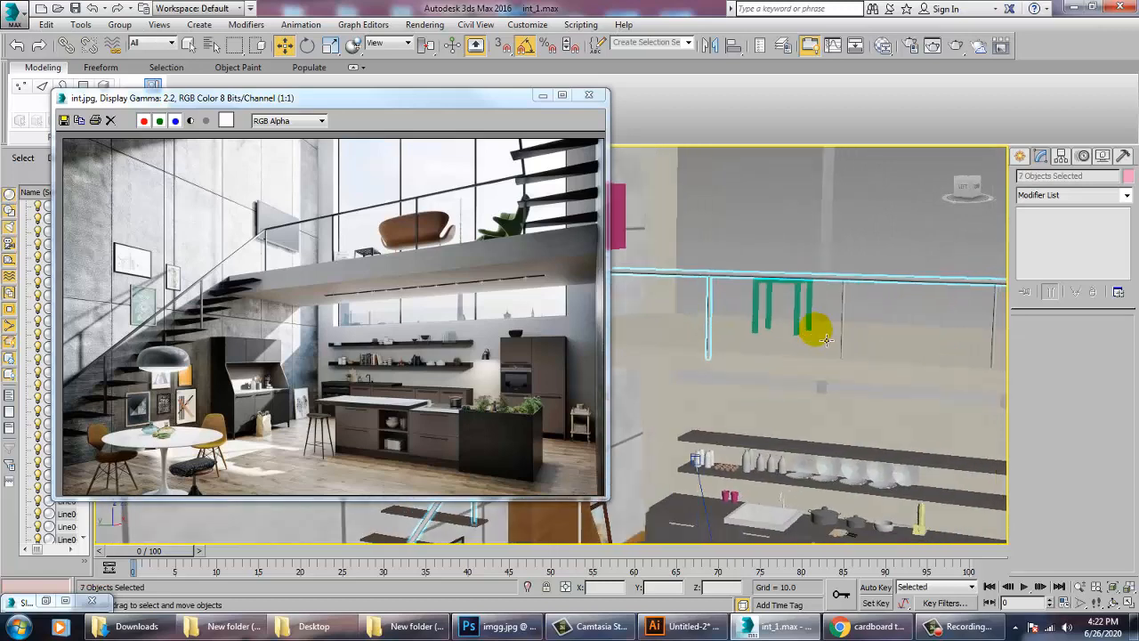
alt+middle_drag(927, 317, 897, 339)
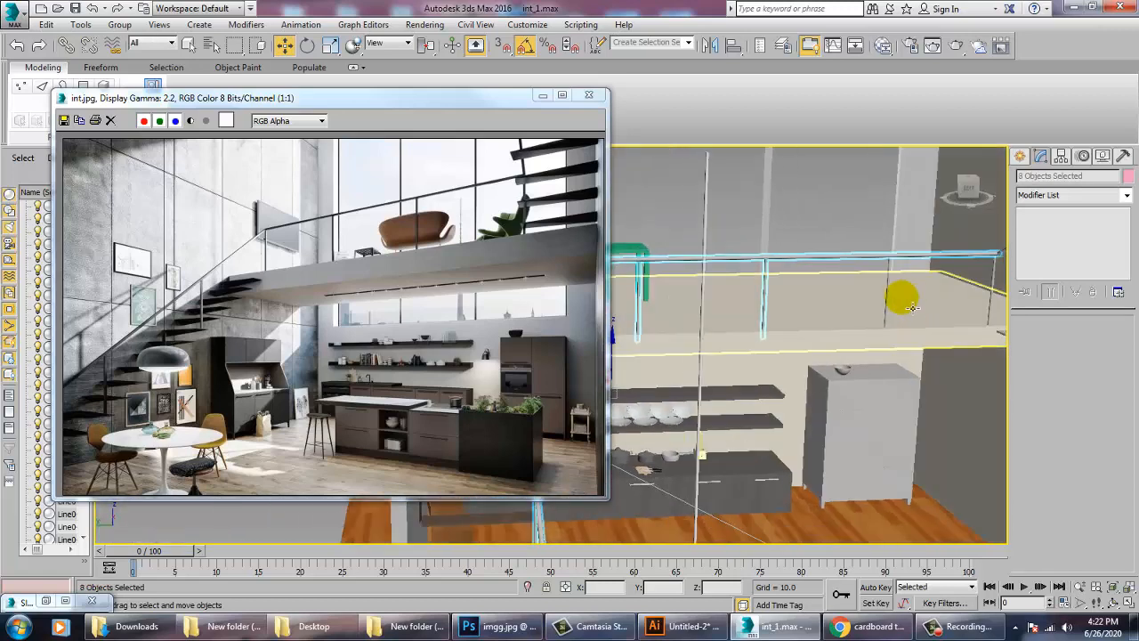
ctrl+click(887, 298)
ctrl+click(964, 318)
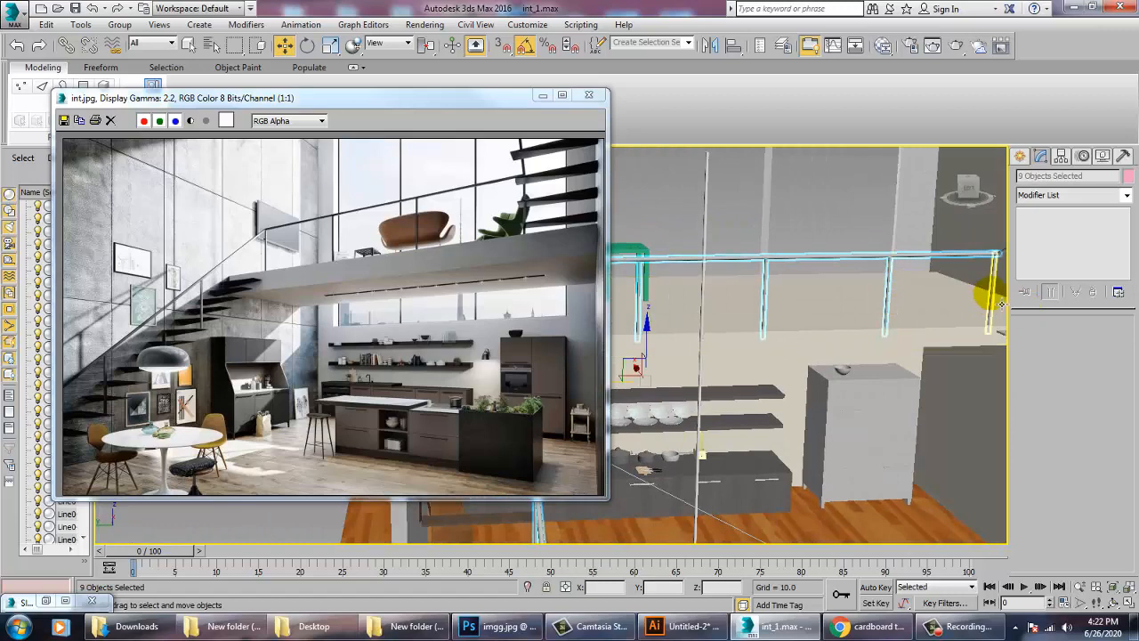
alt+middle_drag(964, 318, 744, 419)
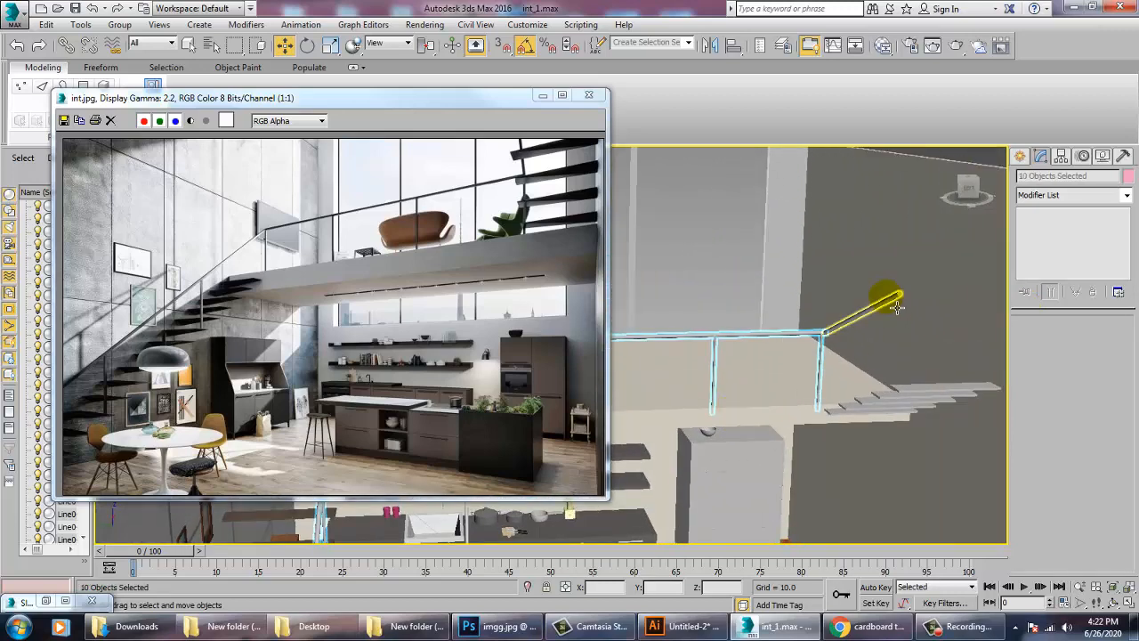
Step: Assign the existing glossy grey Material #248 to the selected railings, enable its viewport display, and minimize the material editor
key(m)
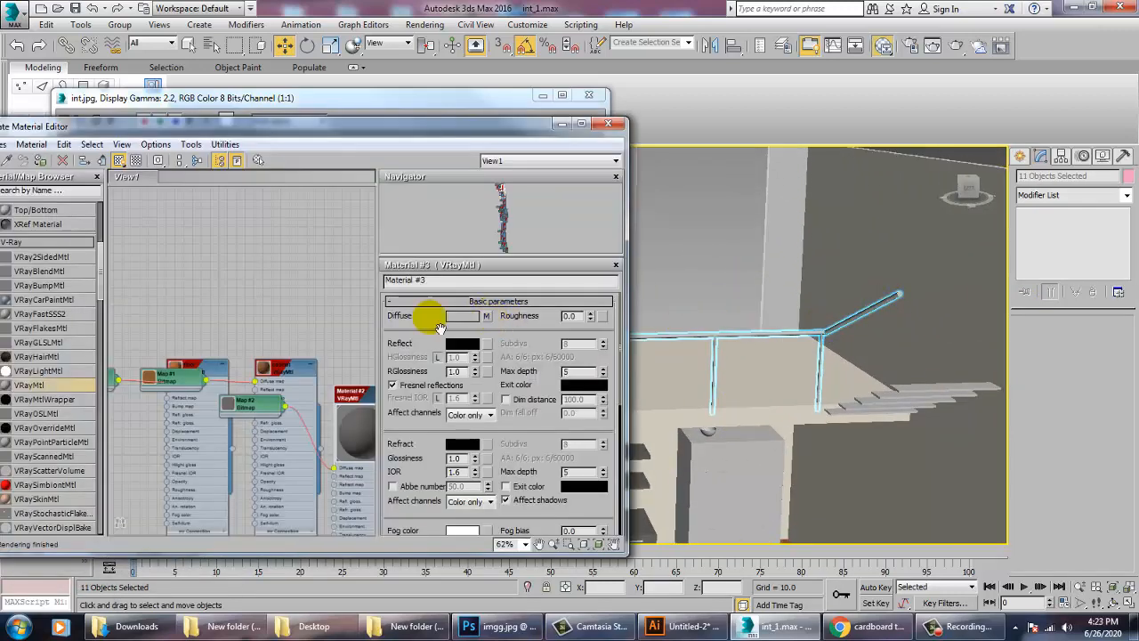
middle_drag(302, 432, 233, 222)
middle_drag(246, 525, 249, 365)
middle_drag(255, 477, 259, 258)
click(283, 398)
middle_drag(293, 376, 289, 191)
middle_drag(261, 402, 246, 195)
middle_drag(260, 397, 234, 234)
middle_drag(274, 339, 259, 221)
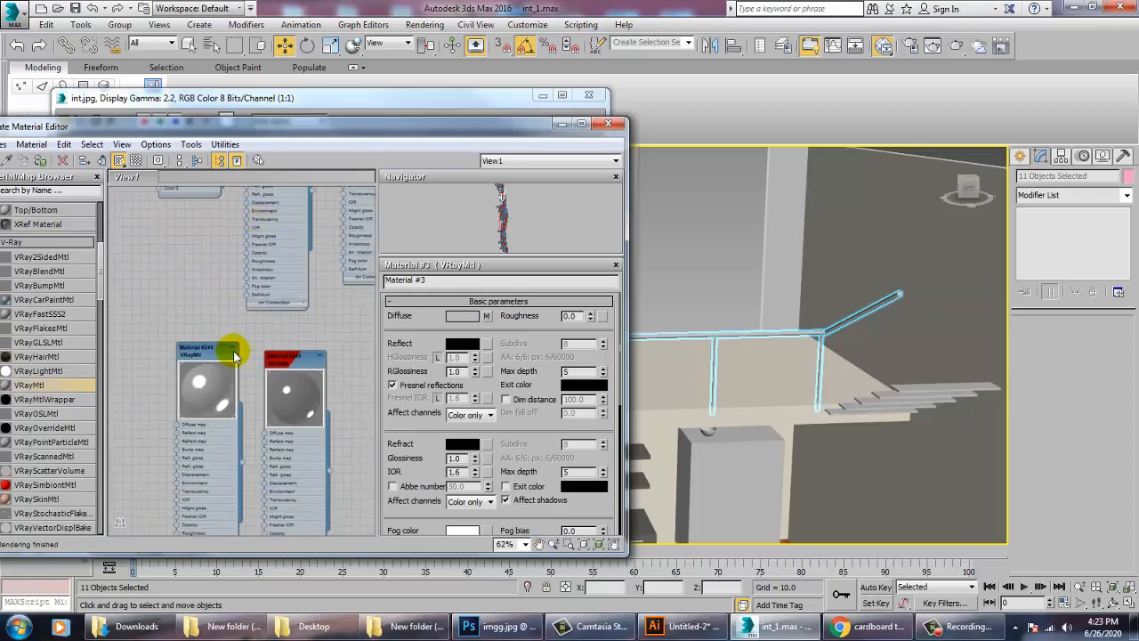
click(190, 383)
click(40, 161)
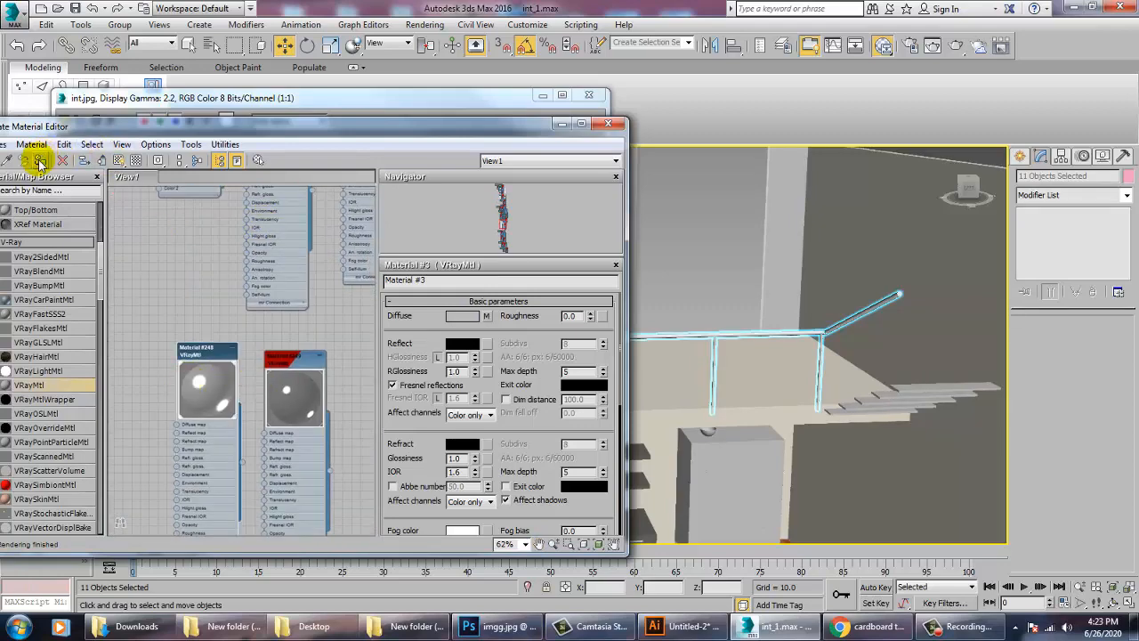
click(118, 161)
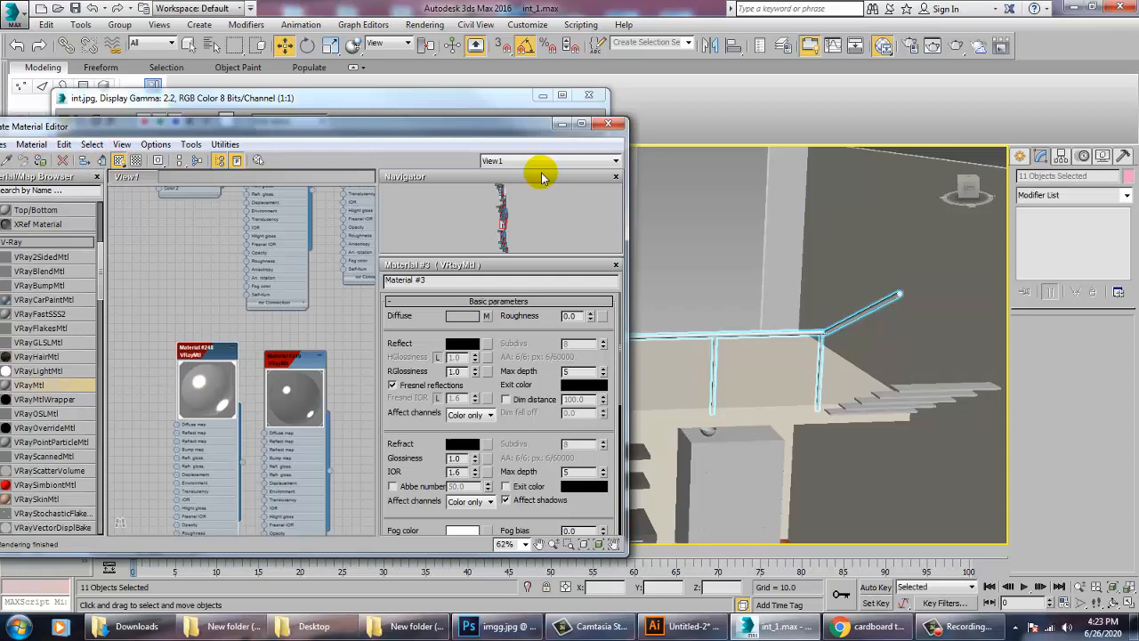
click(558, 124)
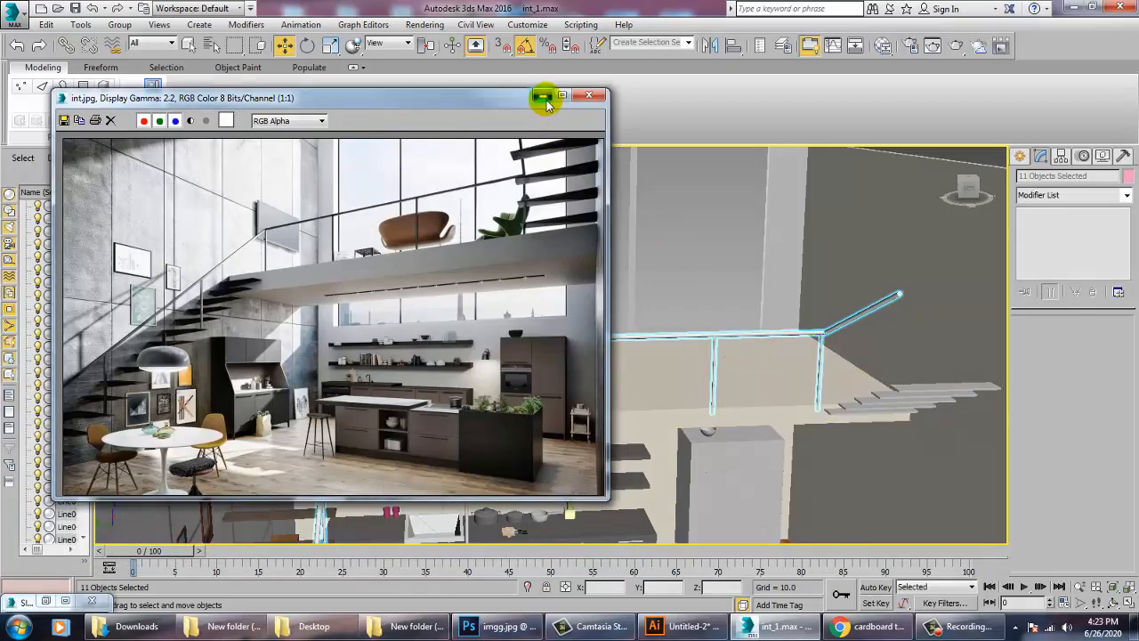
Step: Minimize the reference image and switch the viewport to the PhysCamera001 view
click(544, 97)
mouse_move(679, 330)
alt+middle_down()
mouse_move(605, 329)
mouse_move(664, 329)
alt+middle_up()
middle_drag(682, 368, 596, 144)
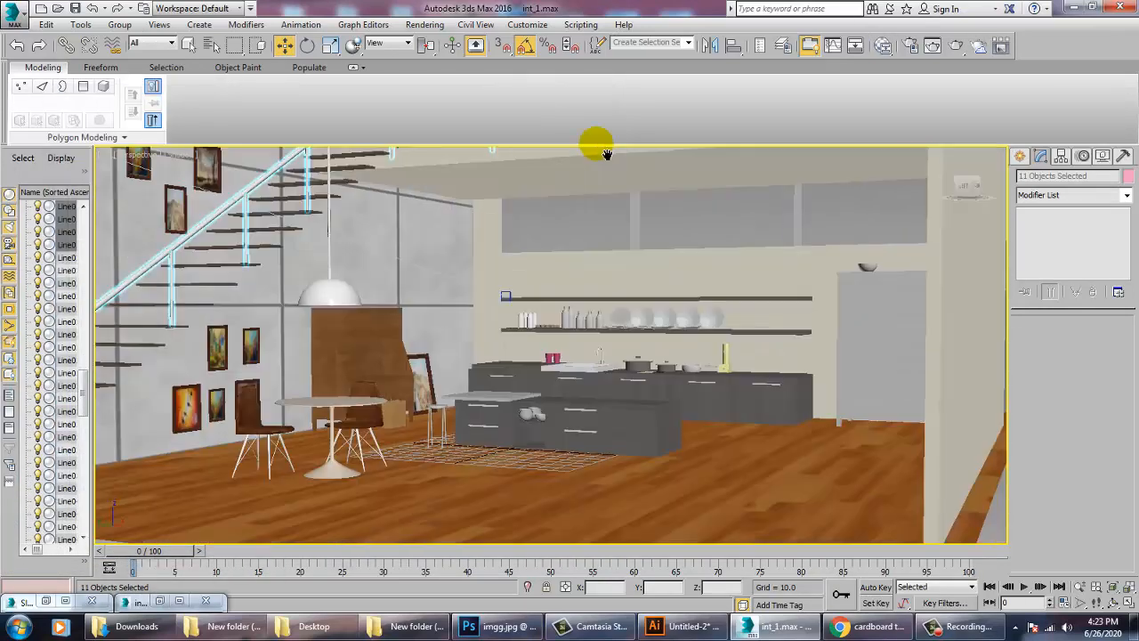
middle_drag(569, 302, 644, 338)
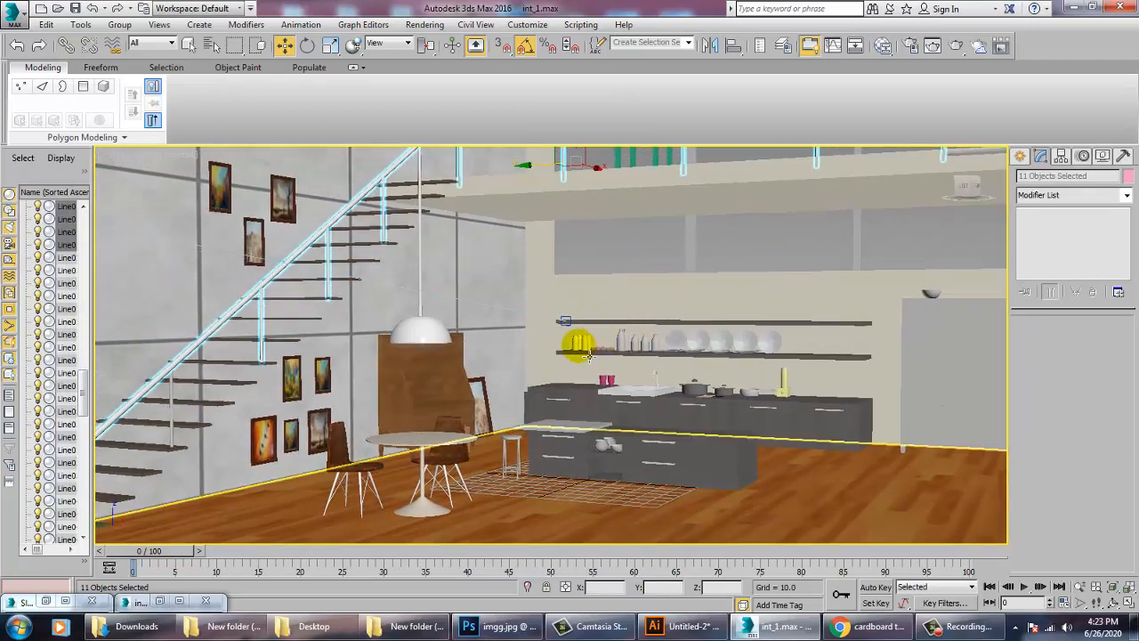
middle_drag(571, 360, 587, 378)
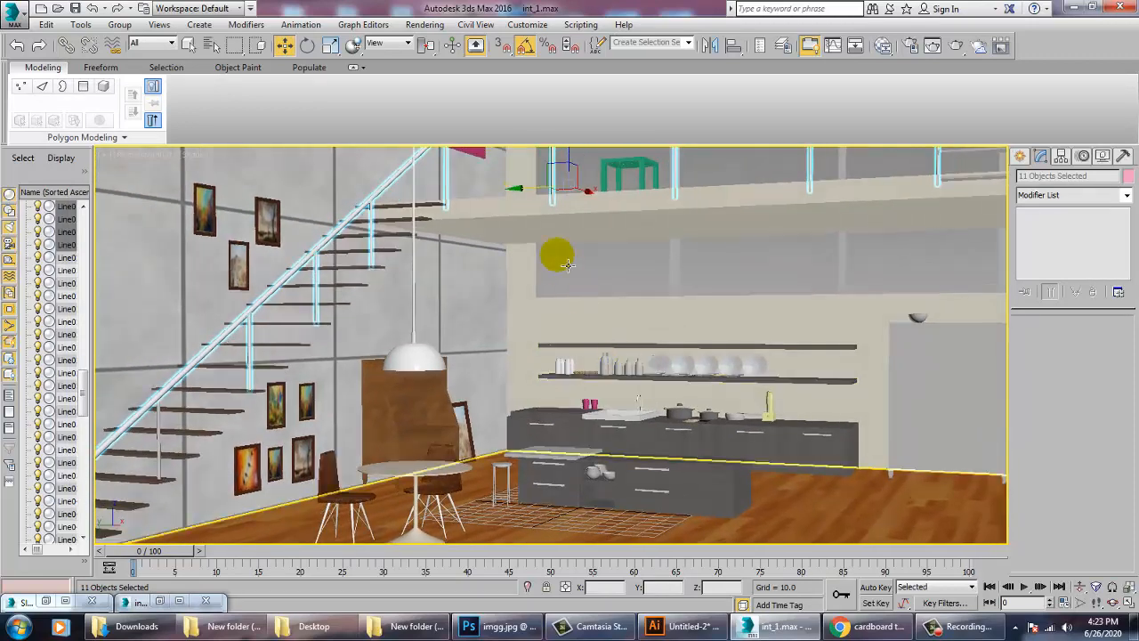
key(c)
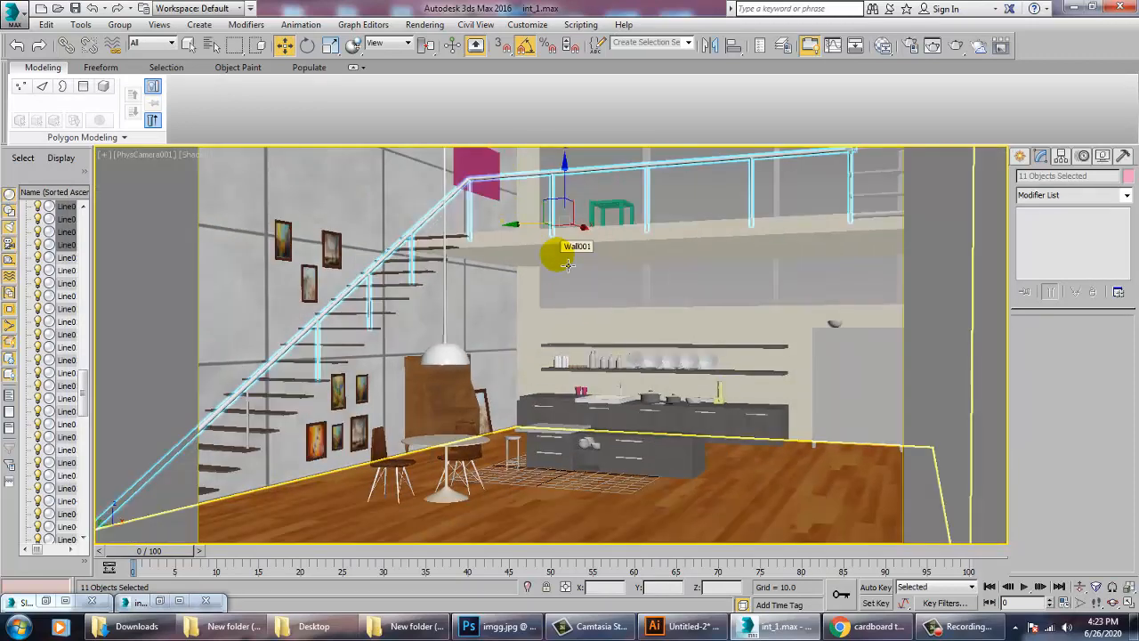
Step: Walk the camera forward toward the kitchen and lower it slightly to tighten the framing of the room
key(Up)
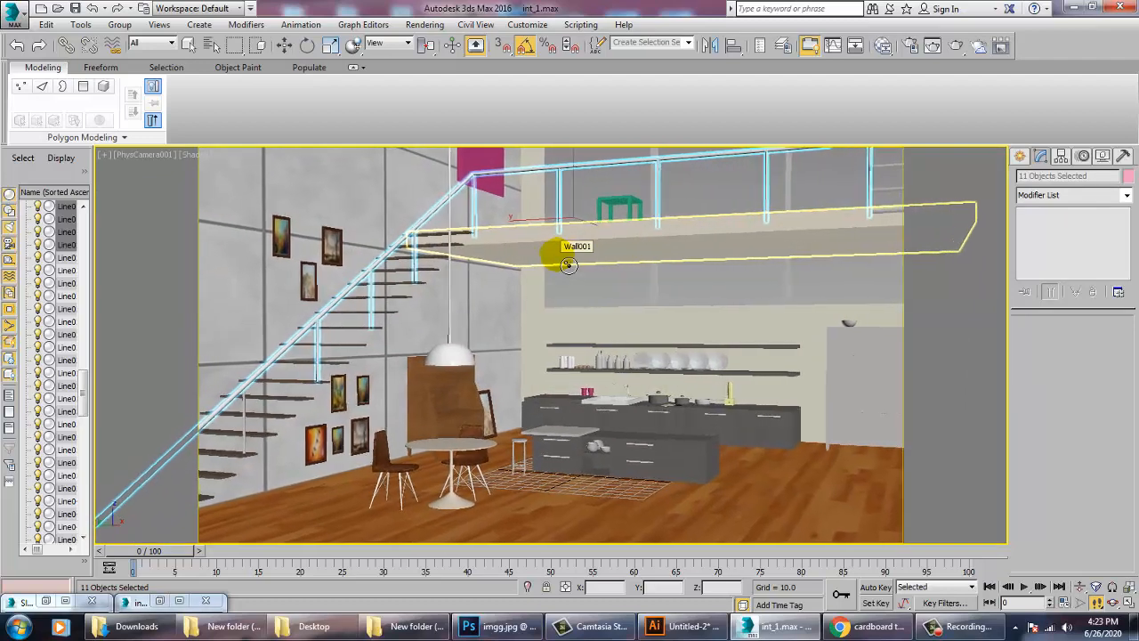
key(Up)
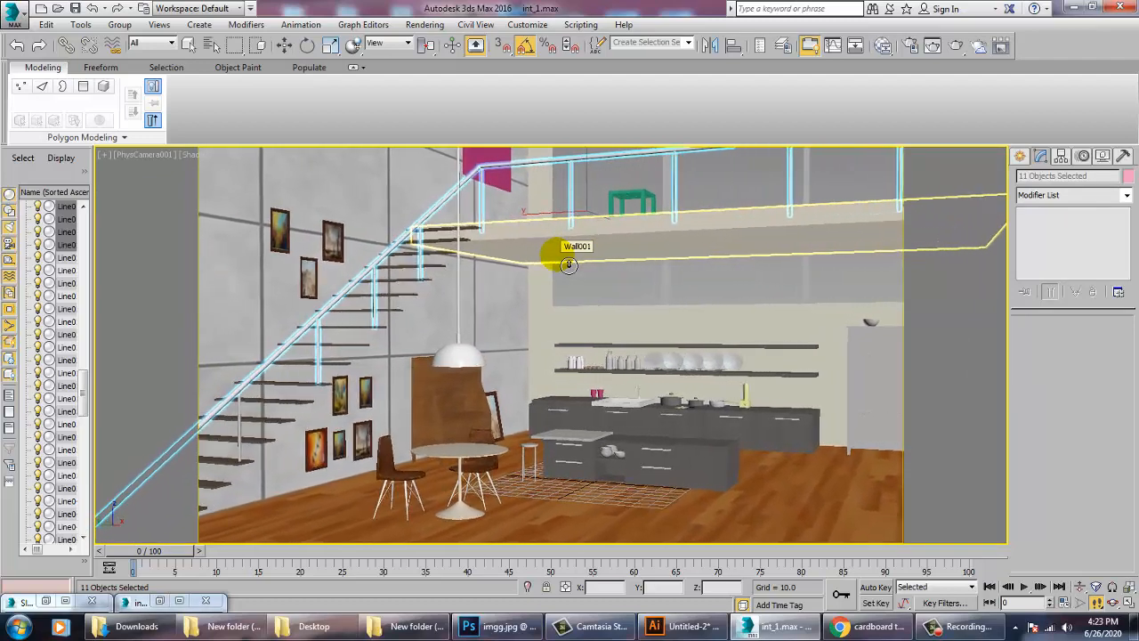
key(Up)
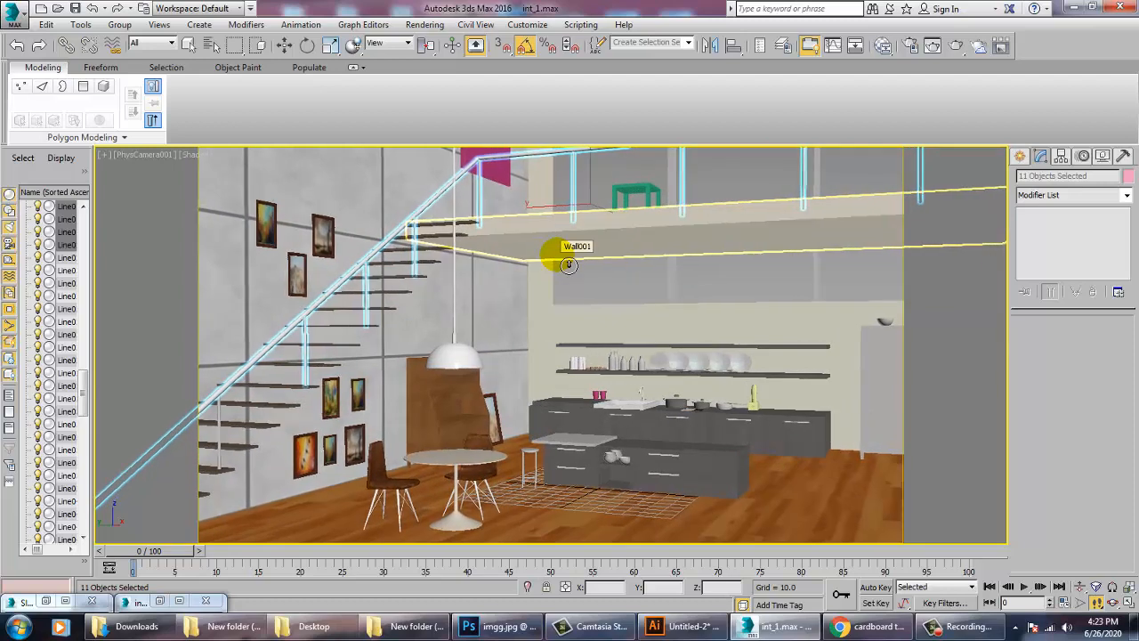
key(Up)
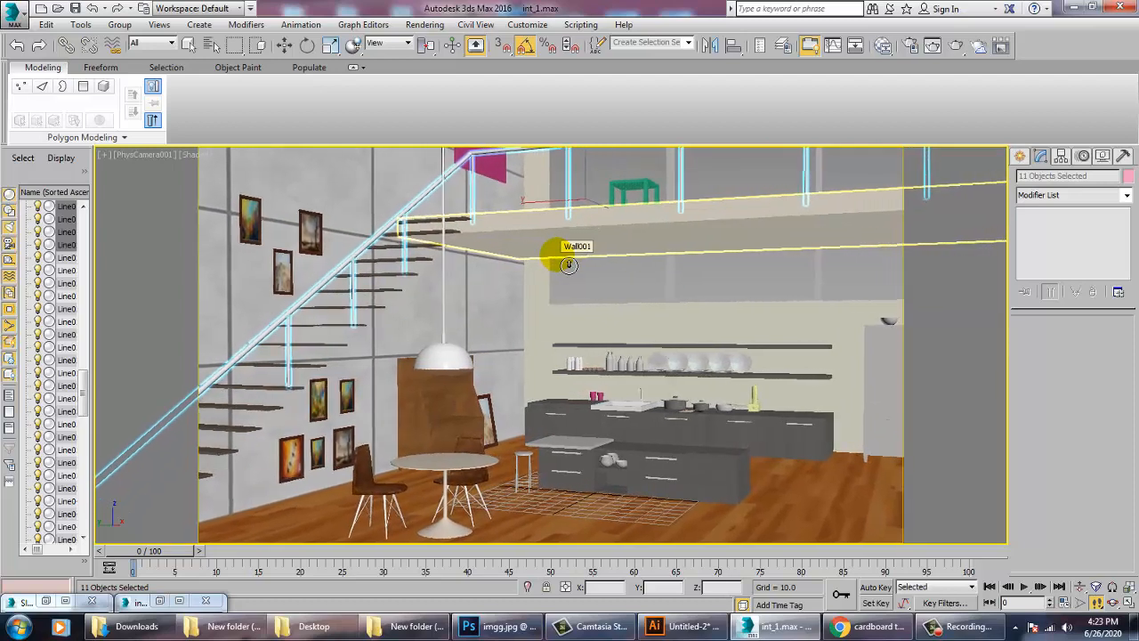
key(Up)
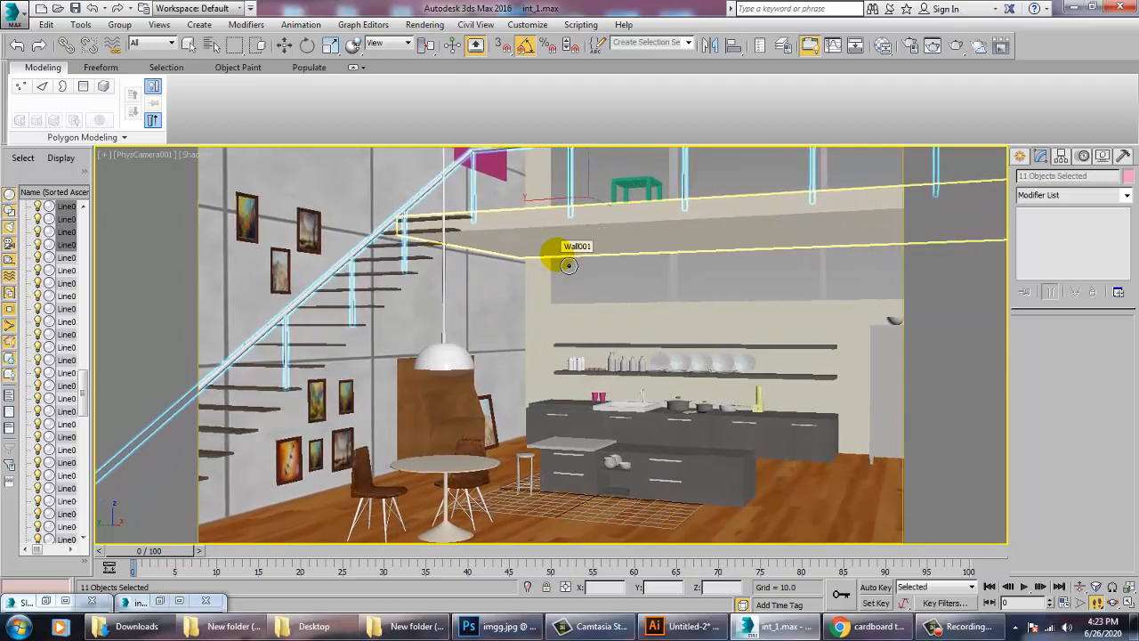
key(Up)
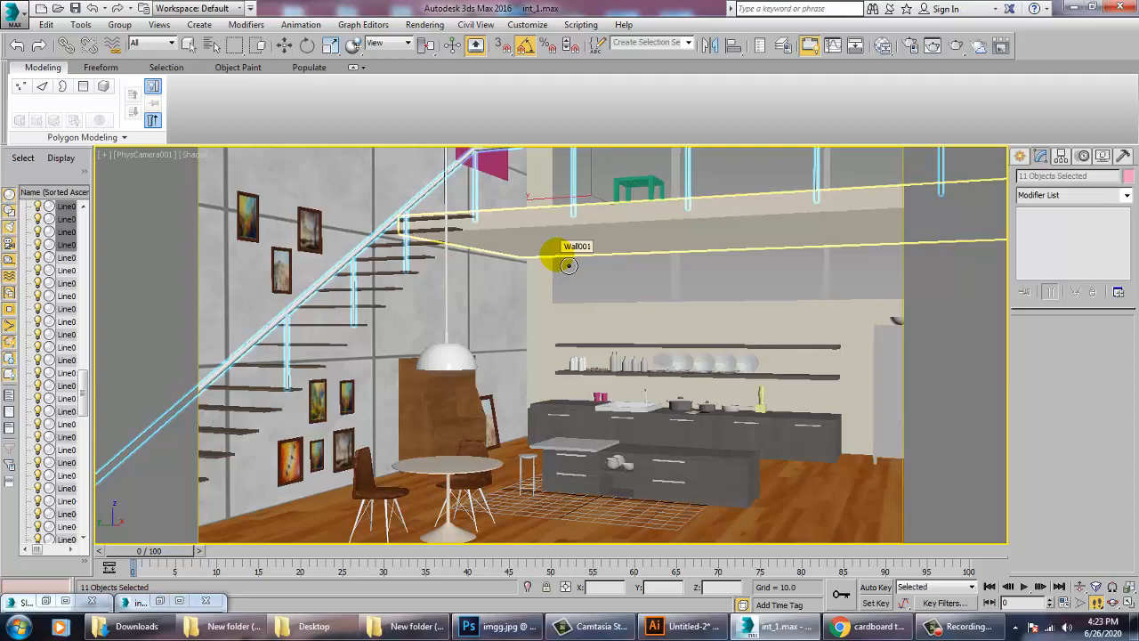
key(shift+Down)
key(shift+Down)
key(shift+Down)
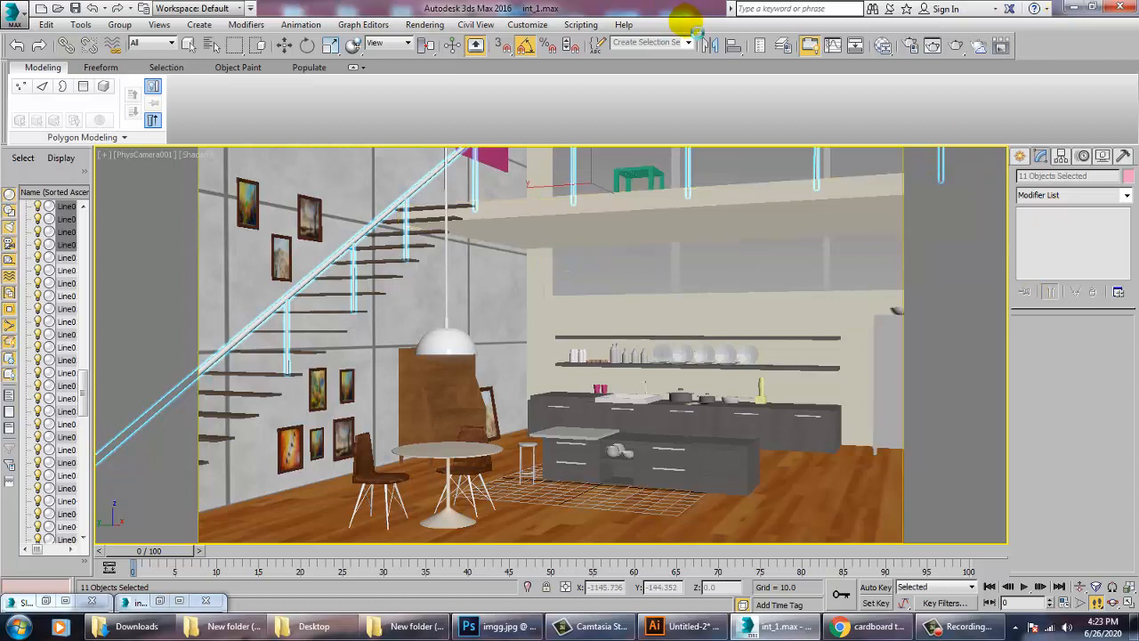
Step: Return to the Perspective view and select only the front tall bottle on the lower kitchen wall shelf
click(1021, 157)
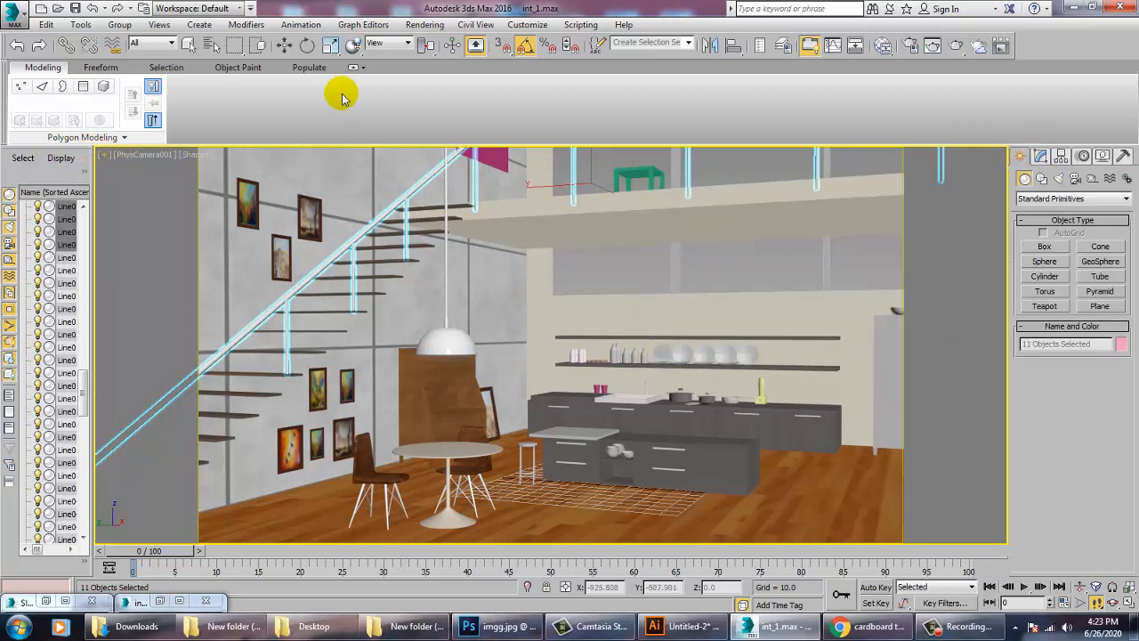
key(p)
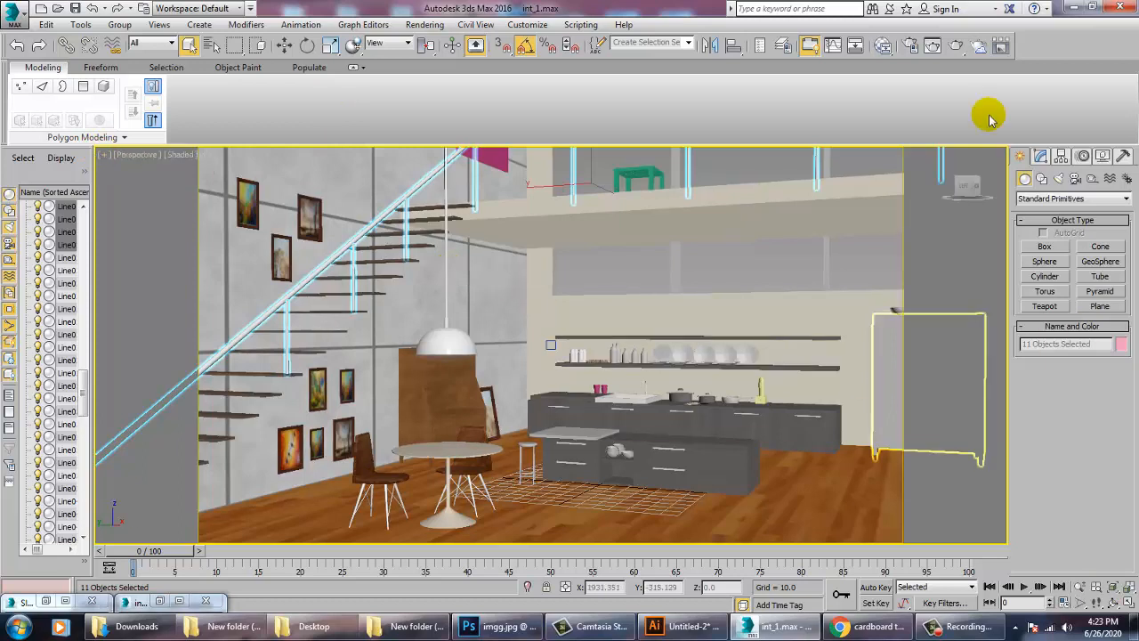
click(1039, 156)
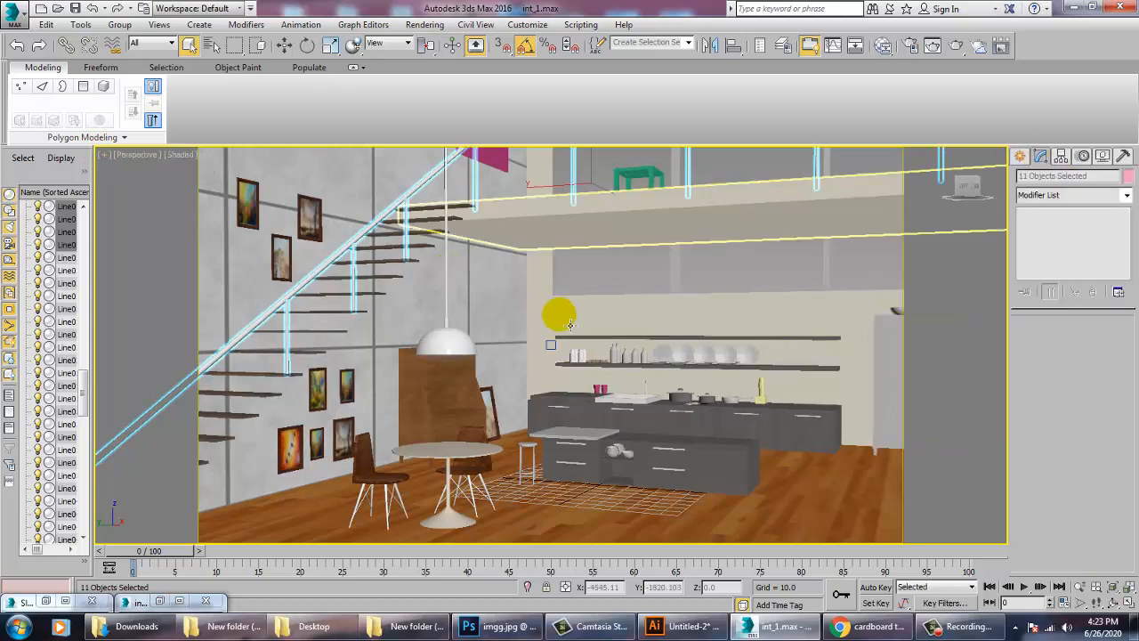
click(614, 360)
key(z)
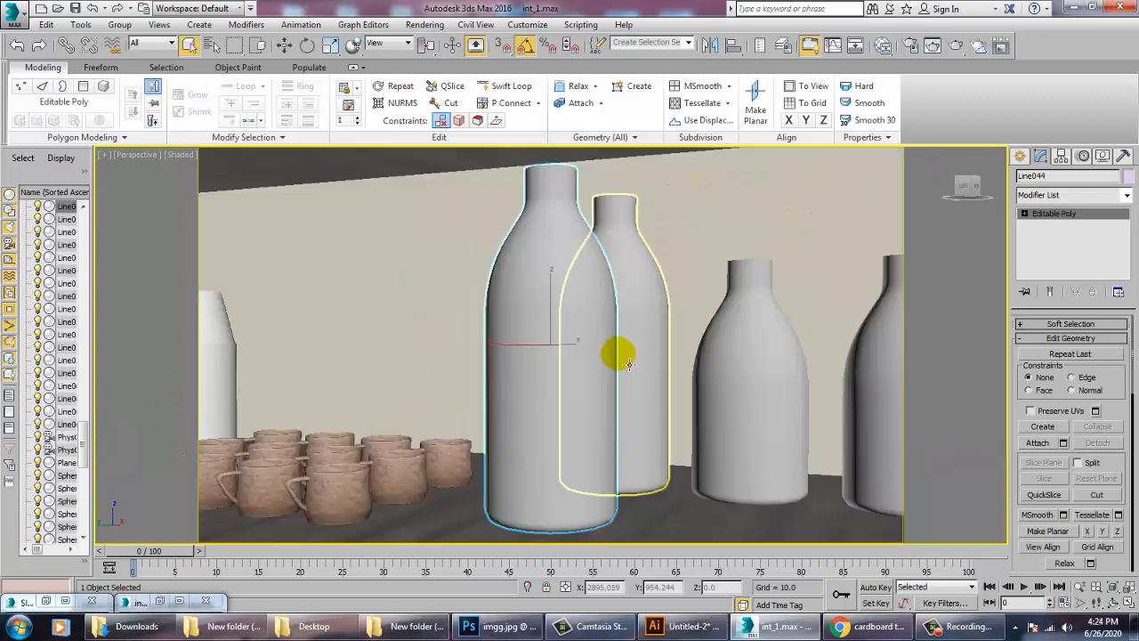
scroll(663, 364, down, 5)
middle_drag(626, 351, 650, 356)
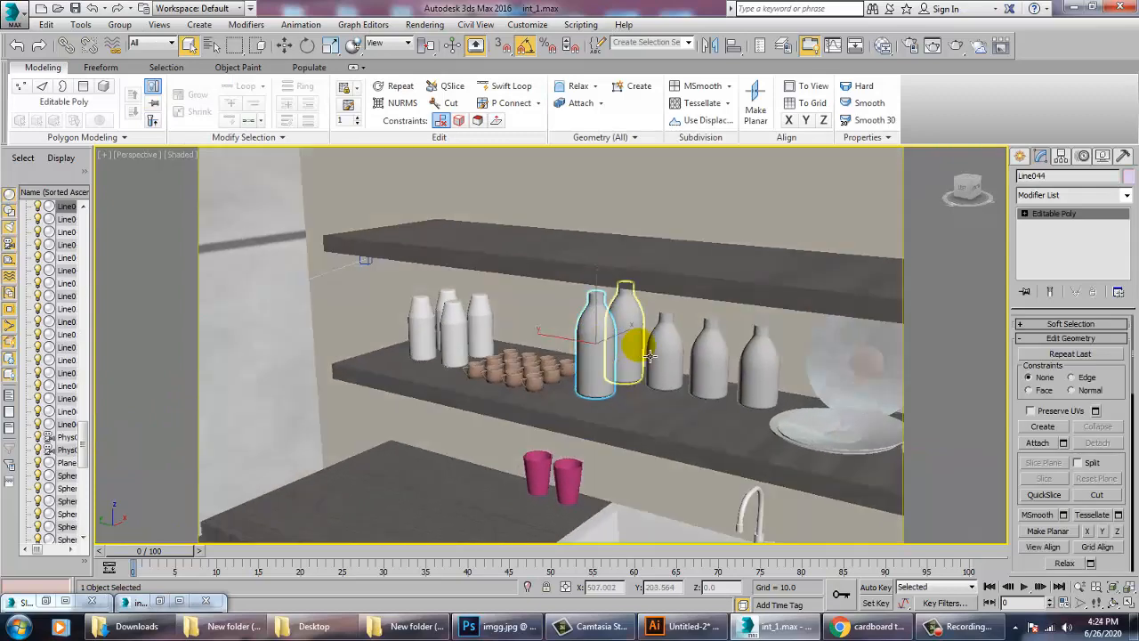
ctrl+click(612, 380)
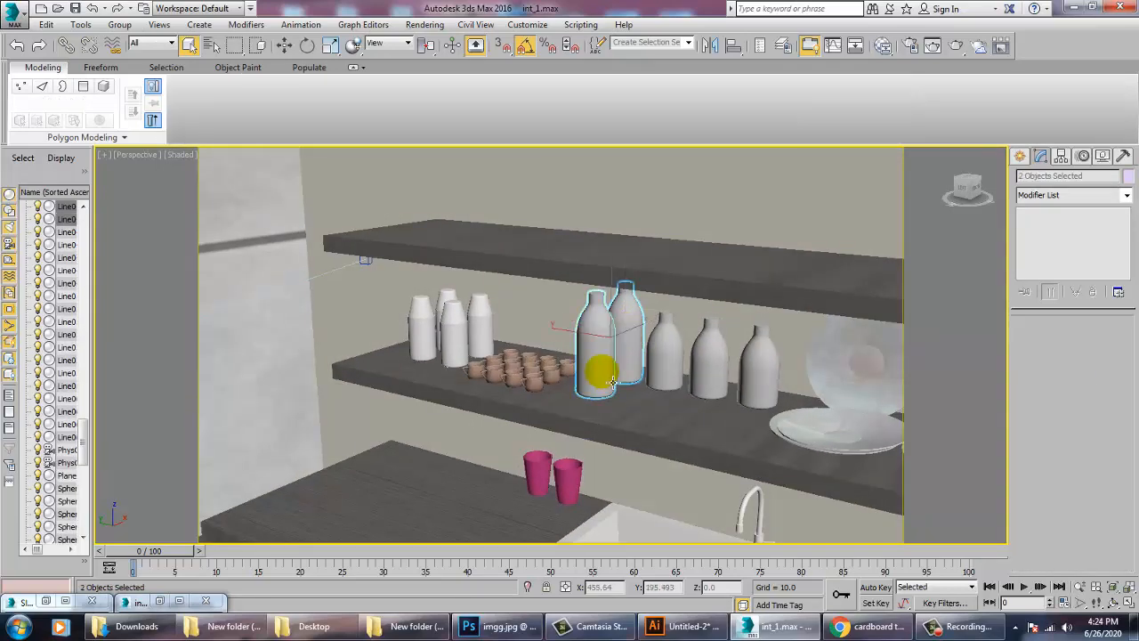
click(608, 355)
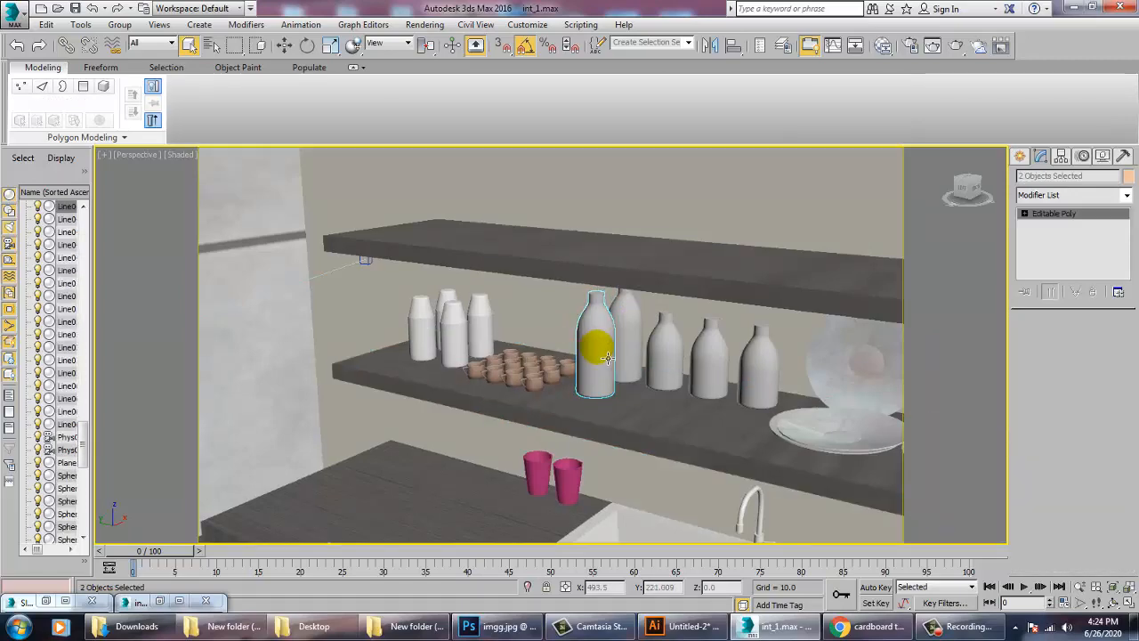
Step: Create a new VRayMtl in the material editor and set its refraction colour to a light grey with value 188
key(m)
middle_drag(267, 386, 239, 200)
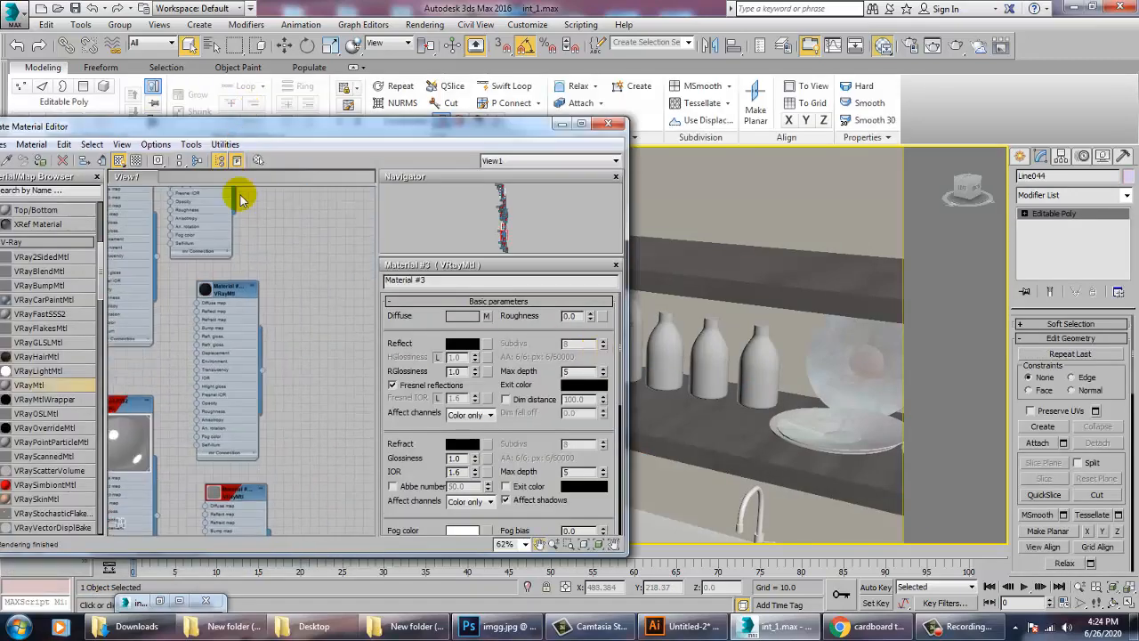
drag(334, 389, 331, 383)
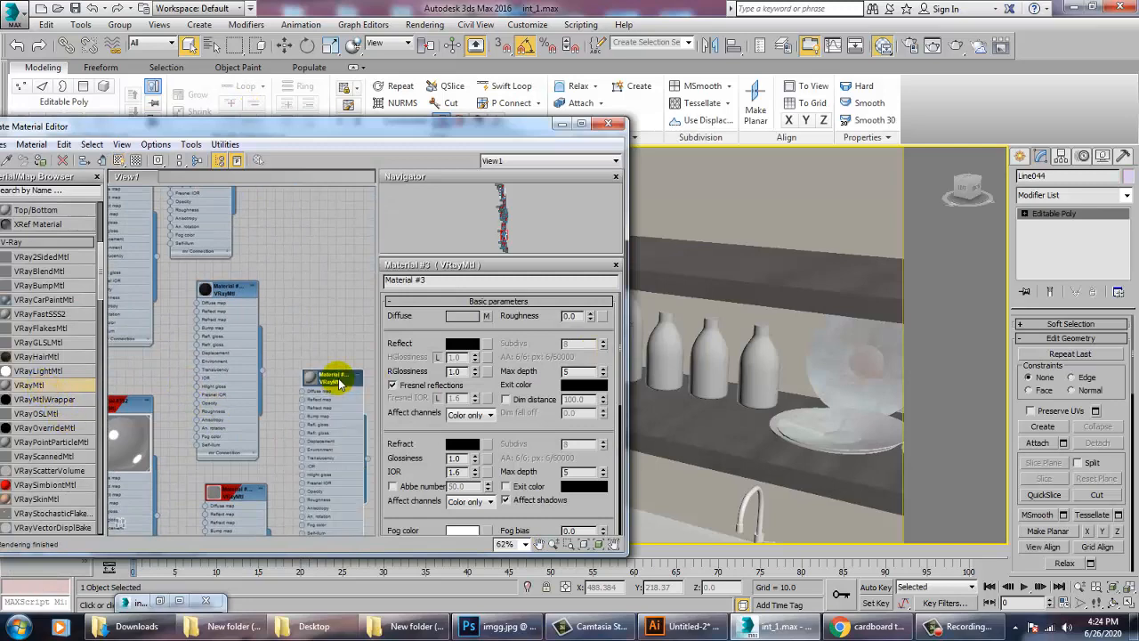
click(481, 444)
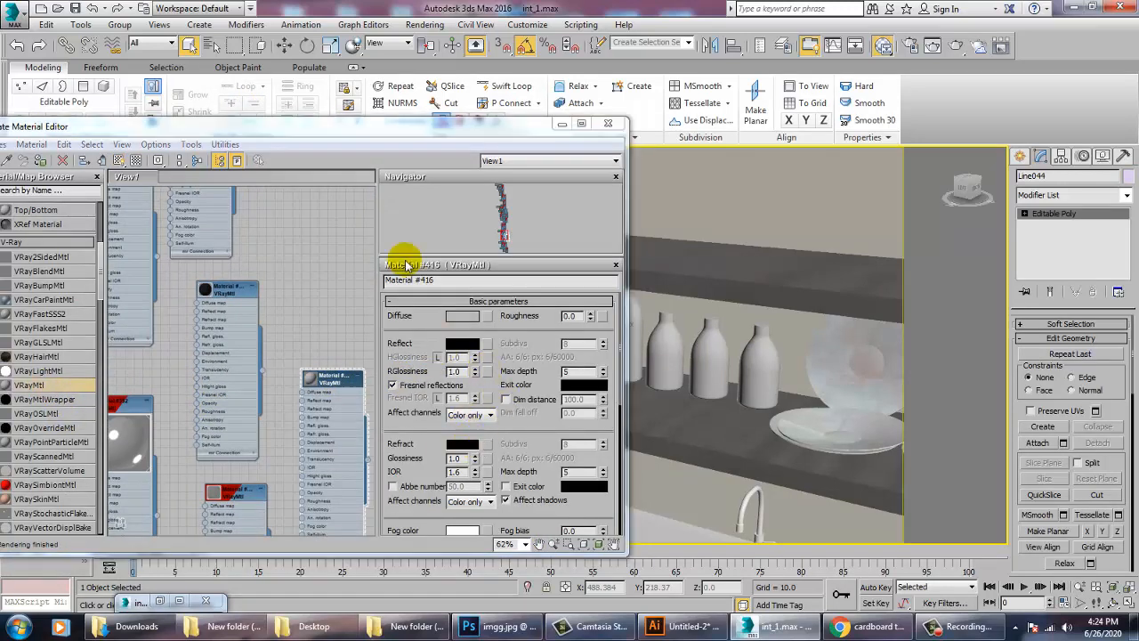
drag(412, 113, 418, 174)
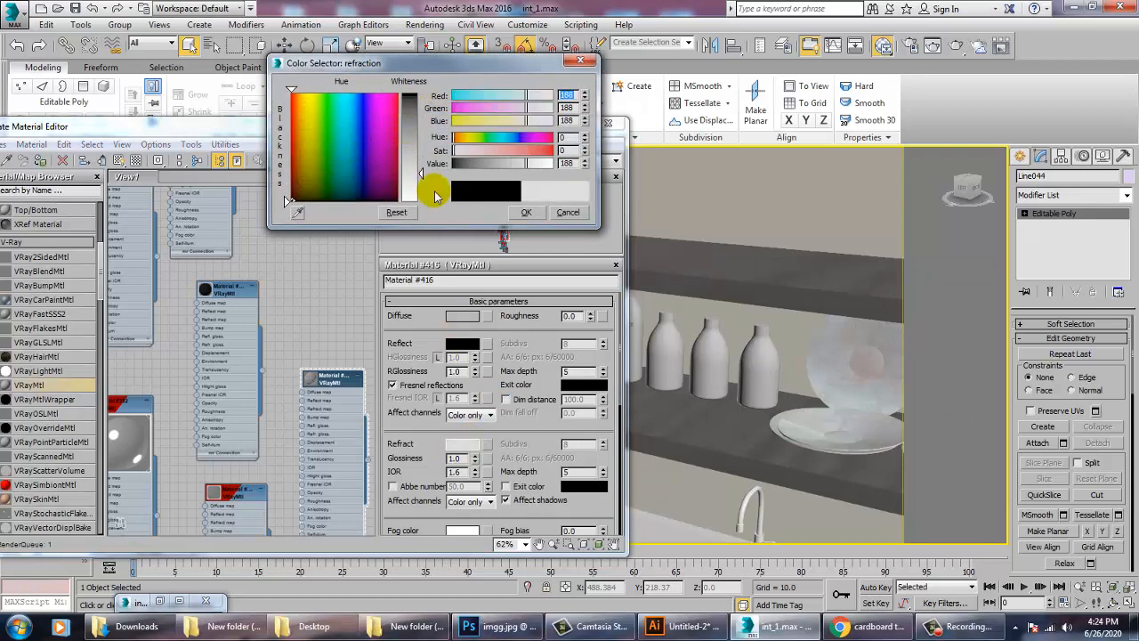
click(524, 213)
Step: Set the new material's diffuse colour to blue (54, 98, 179), assign it to the tall bottle, and close the material editor
click(466, 315)
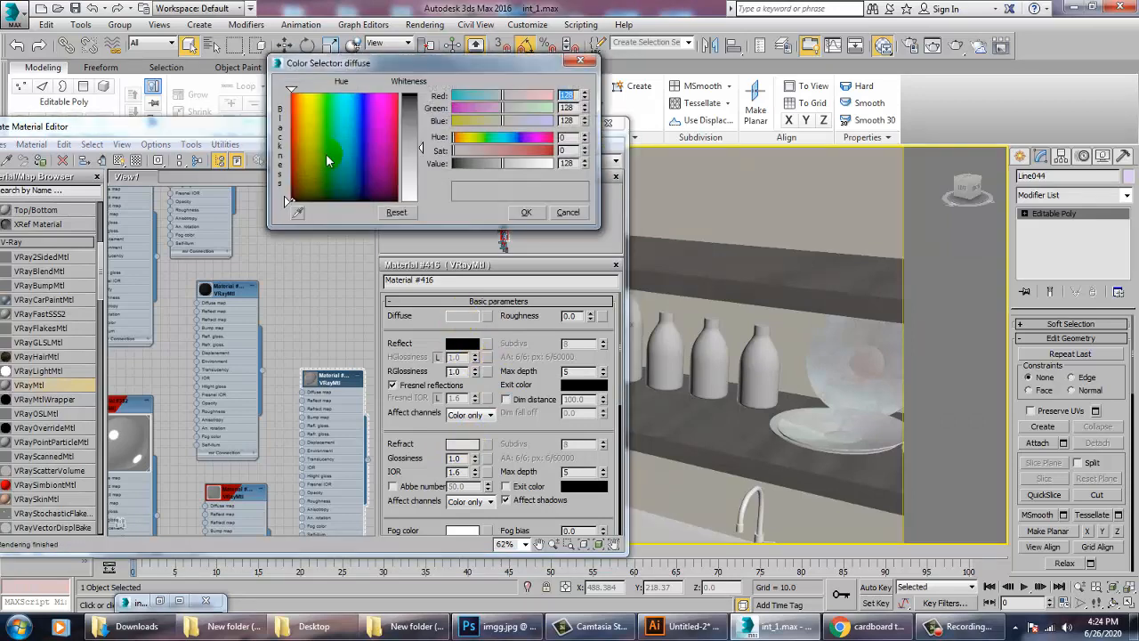
drag(331, 148, 356, 136)
drag(421, 154, 421, 116)
click(525, 214)
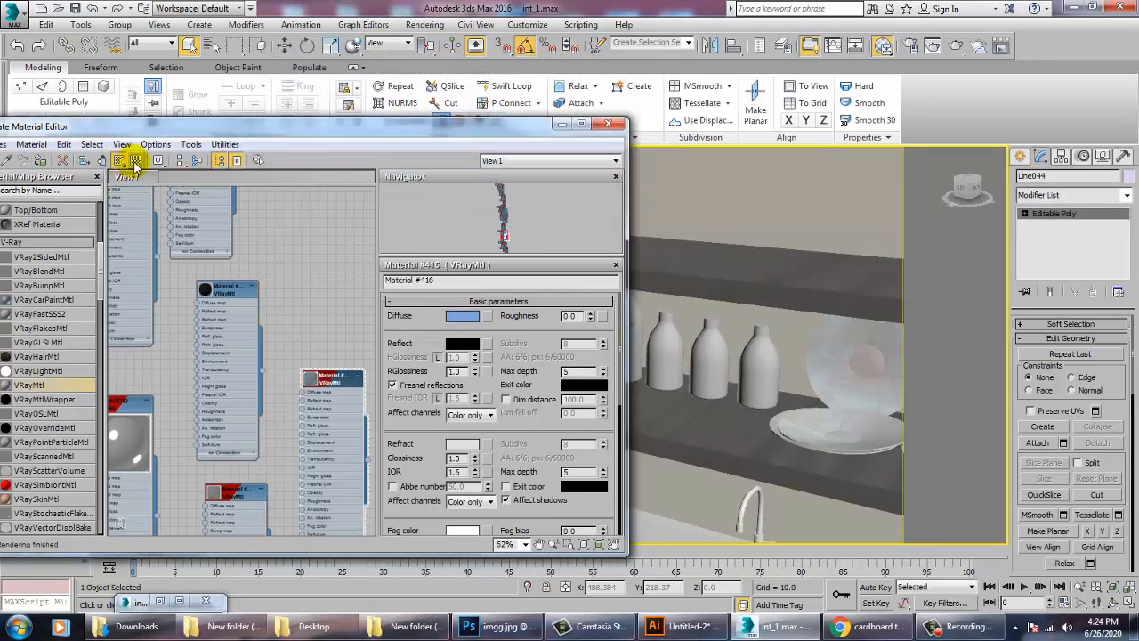
click(608, 123)
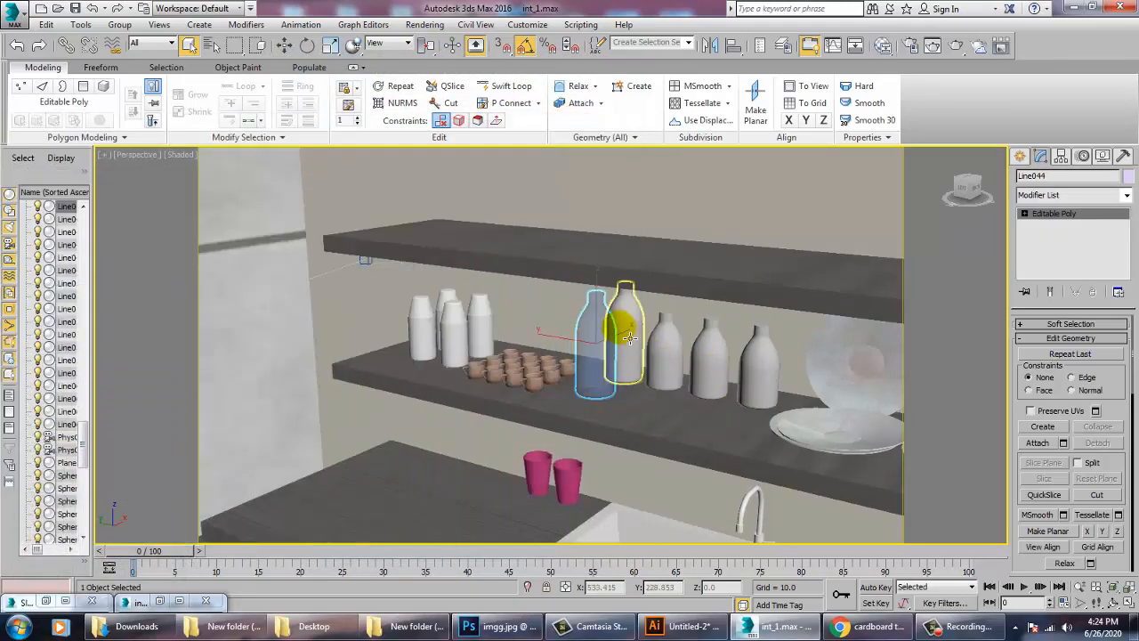
Step: Delete the rear tall bottle and replace it with one copy of the blue glass bottle placed behind the original
click(610, 335)
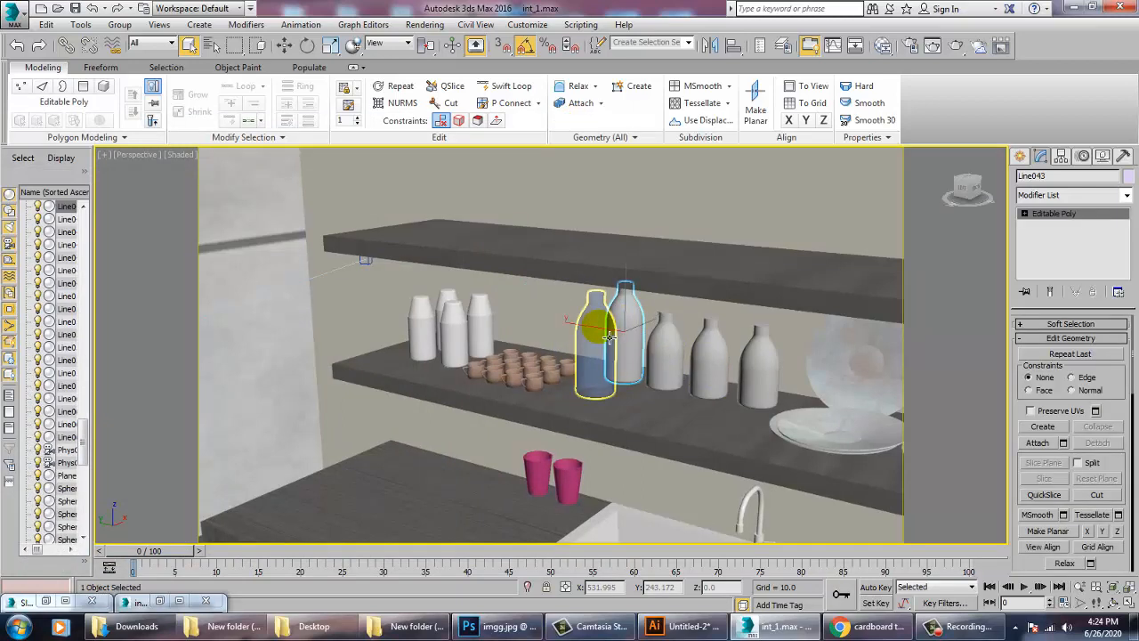
key(Delete)
click(607, 339)
key(w)
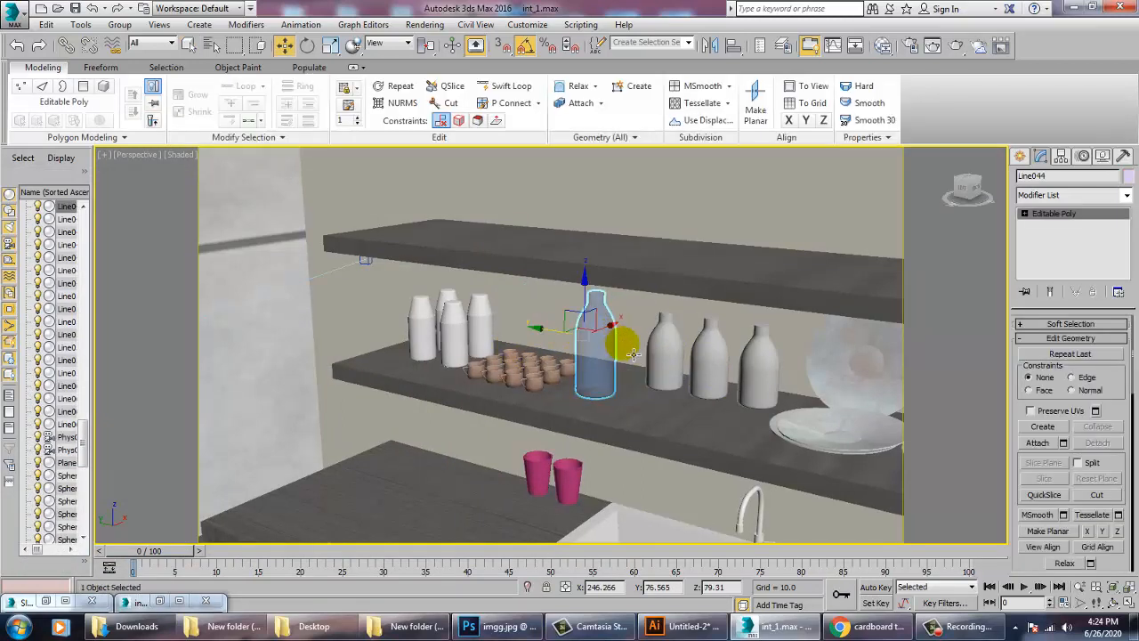
mouse_move(618, 338)
shift+mouse_down()
mouse_move(650, 310)
mouse_move(651, 329)
shift+mouse_up()
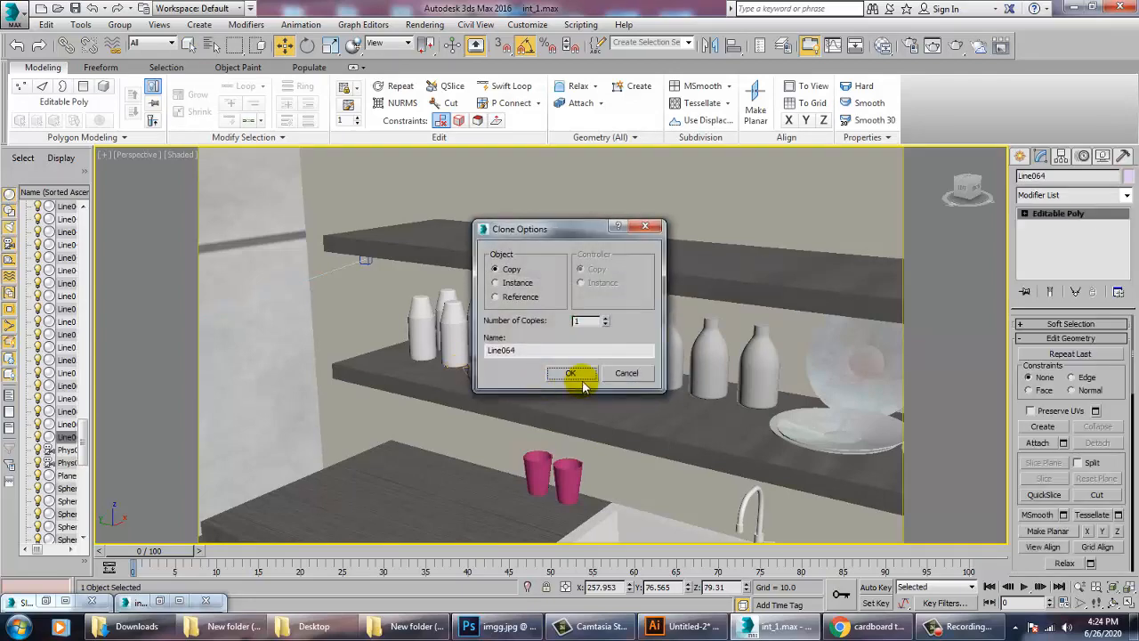
click(556, 376)
Step: Delete two of the three short bottles and move the remaining one along the shelf beside the glass bottles
alt+middle_drag(654, 387, 684, 354)
click(676, 355)
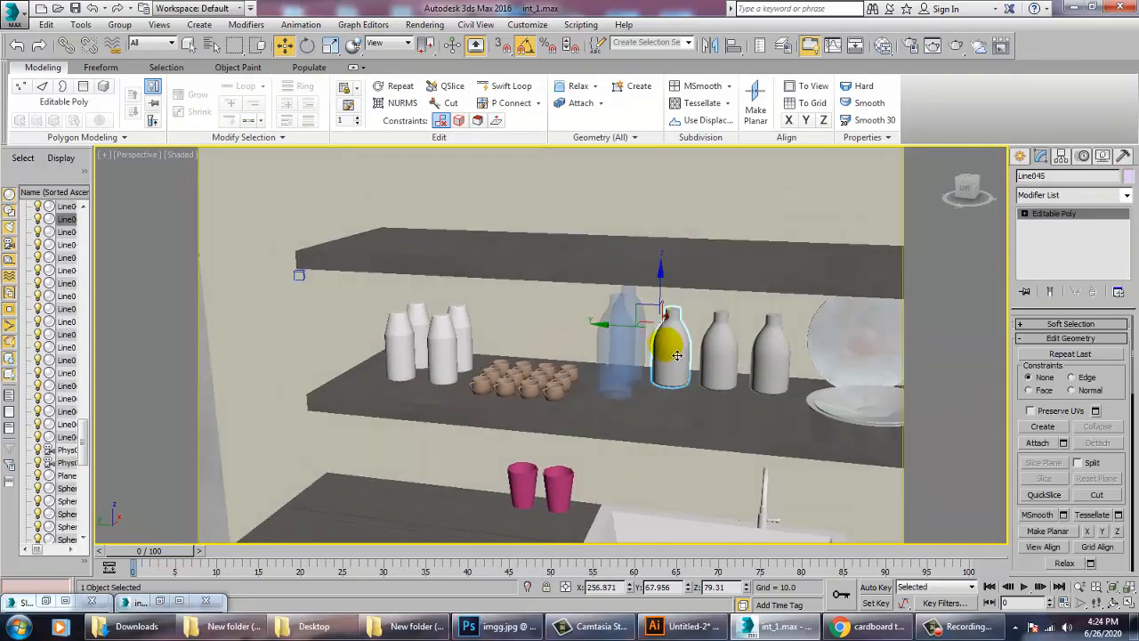
key(Delete)
click(729, 363)
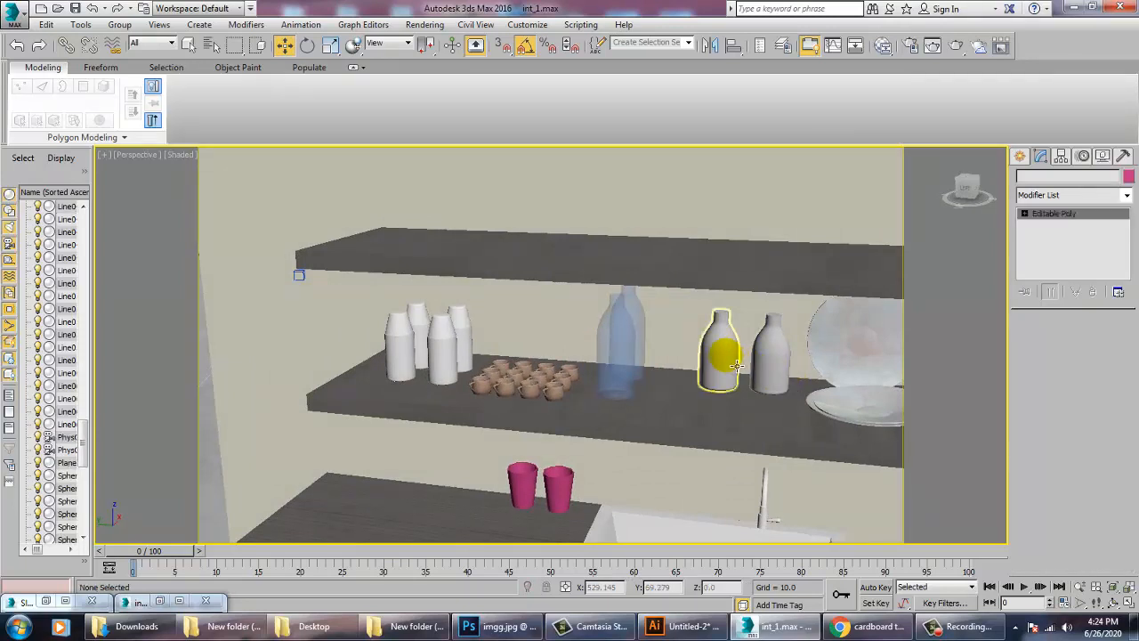
key(Delete)
click(781, 365)
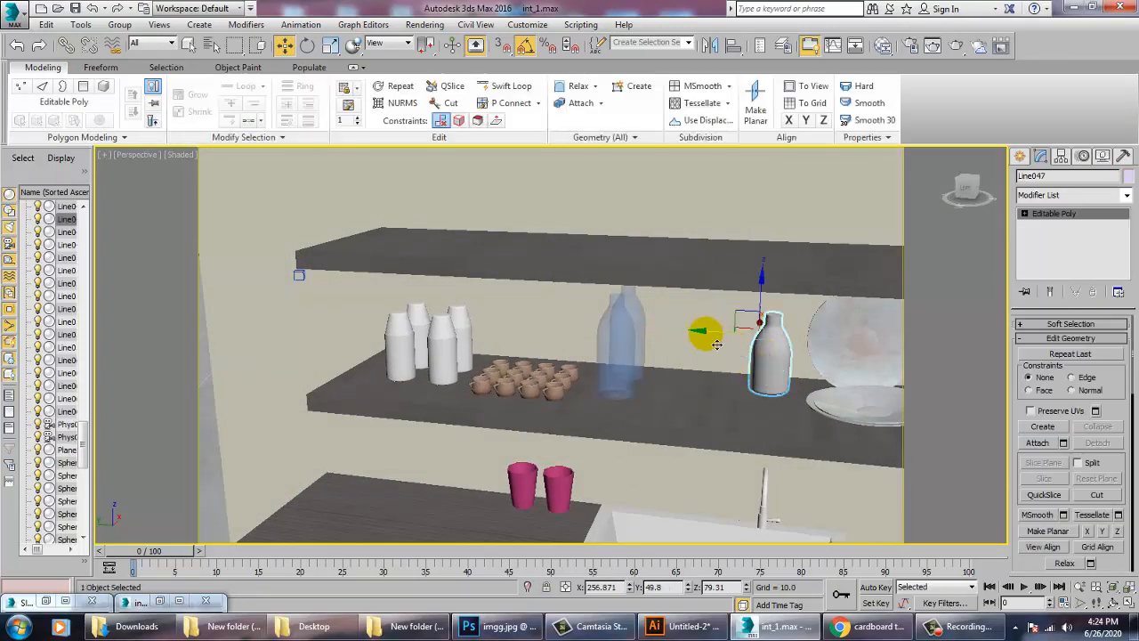
drag(705, 342, 630, 340)
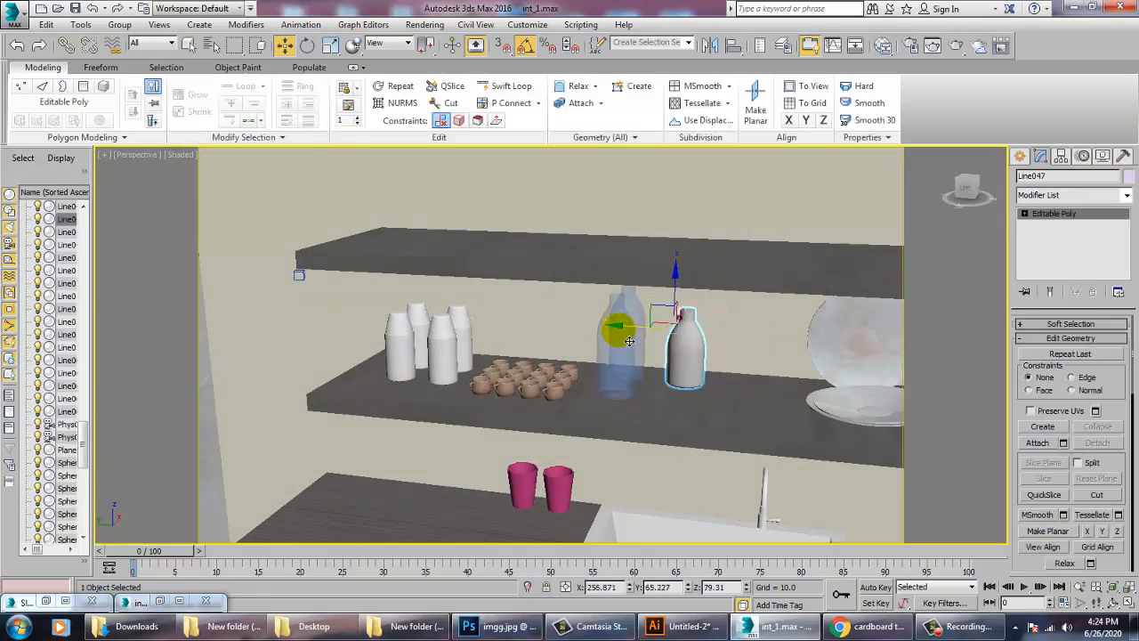
Step: Assign the tall bottles' blue glass material to the short bottle and set its diffuse colour to muted blue (54, 79, 130)
key(m)
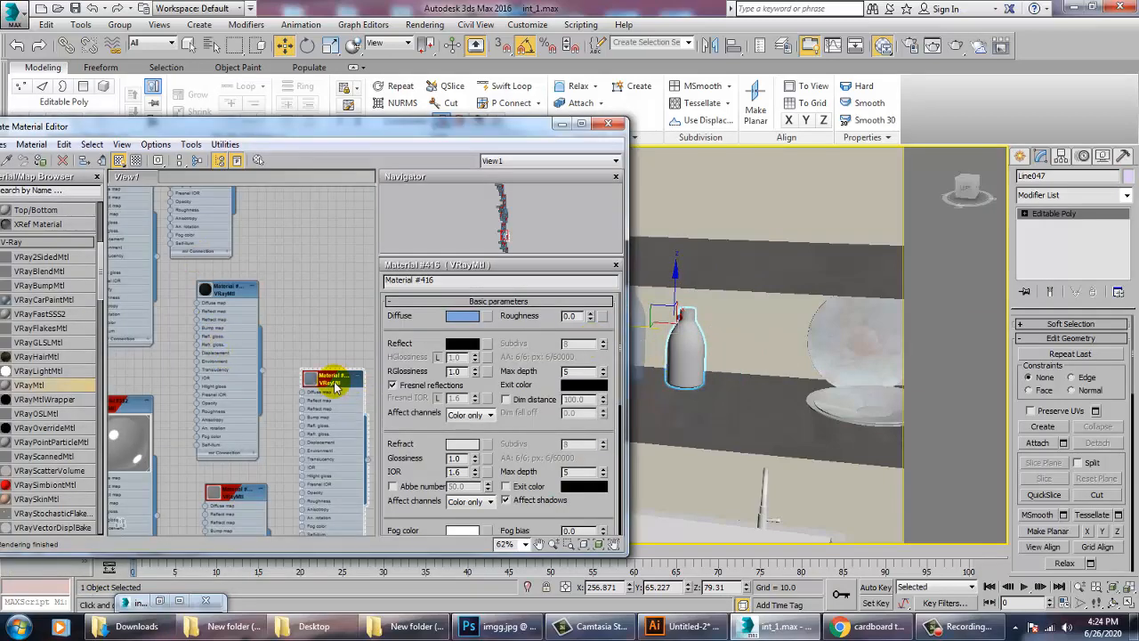
click(40, 160)
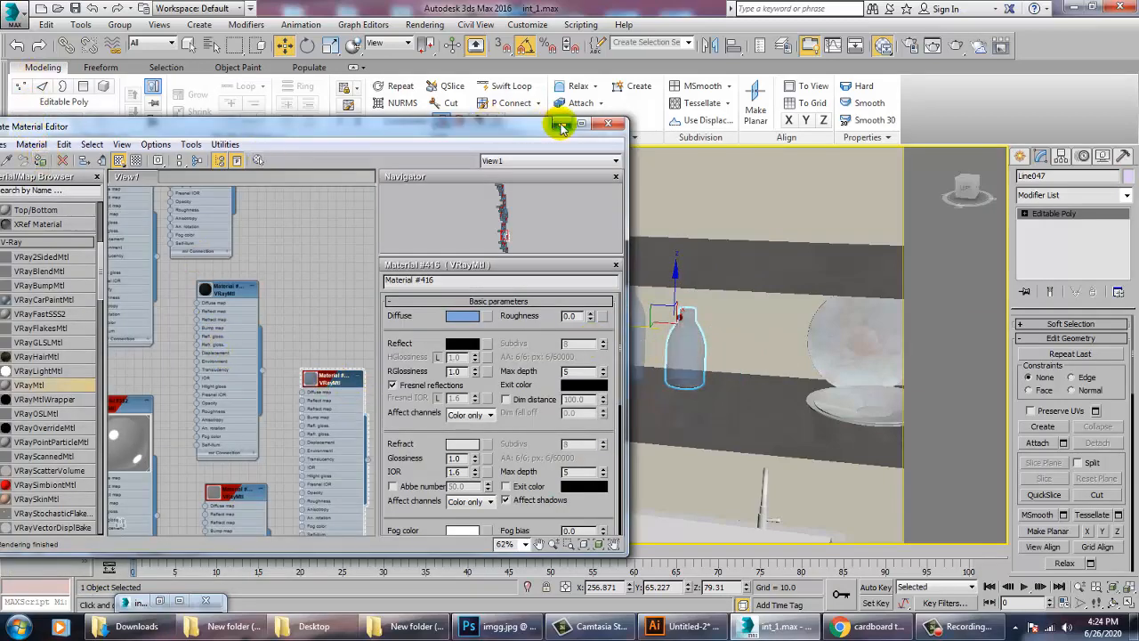
click(469, 321)
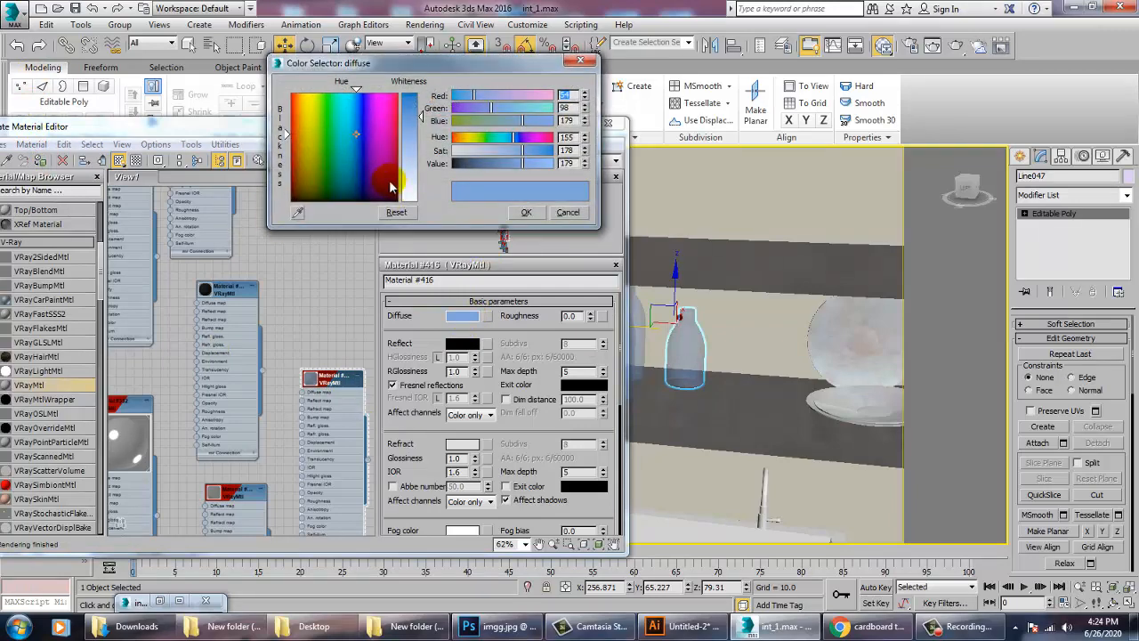
click(326, 161)
click(368, 172)
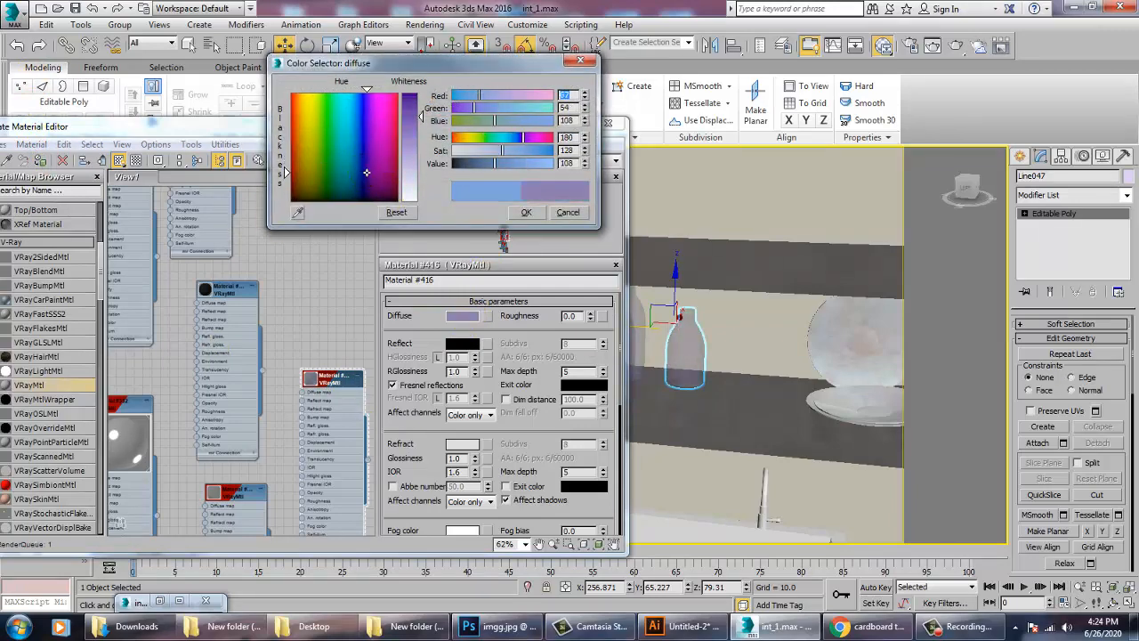
drag(357, 170, 343, 166)
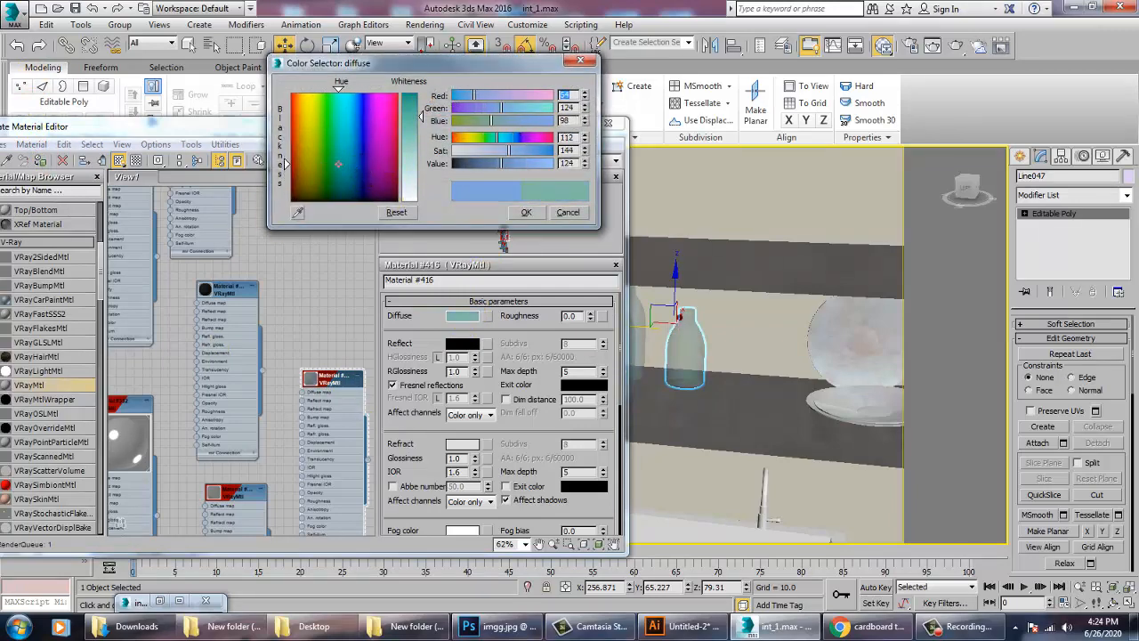
click(525, 213)
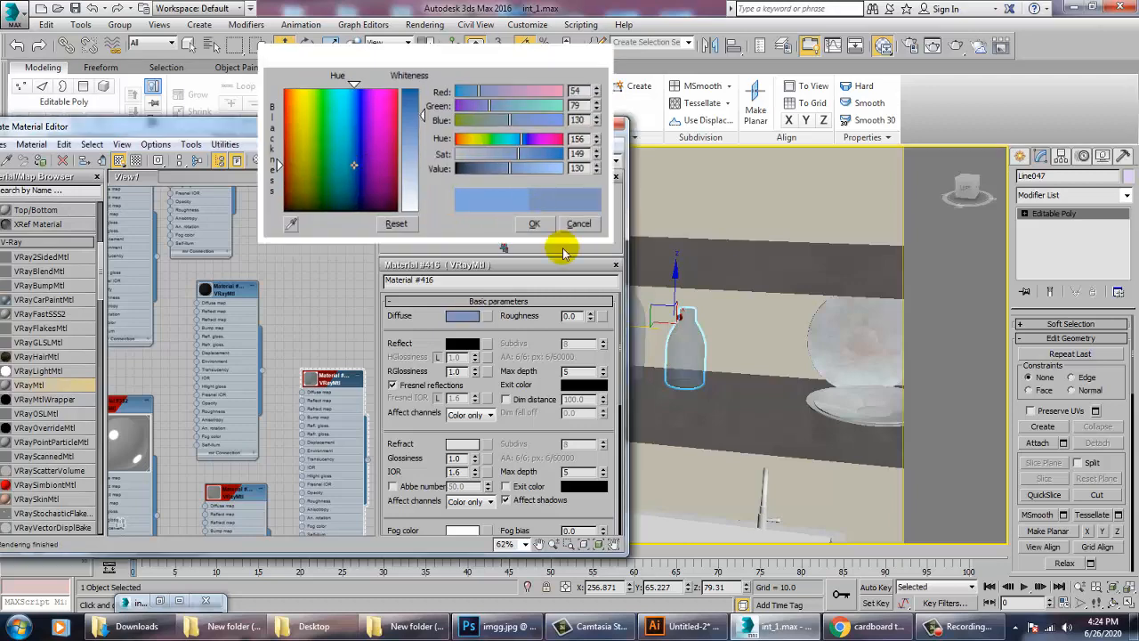
Step: Place two copies of the short glass bottle in a row towards the plates, save the scene, and close the material editor
shift+drag(641, 342, 697, 341)
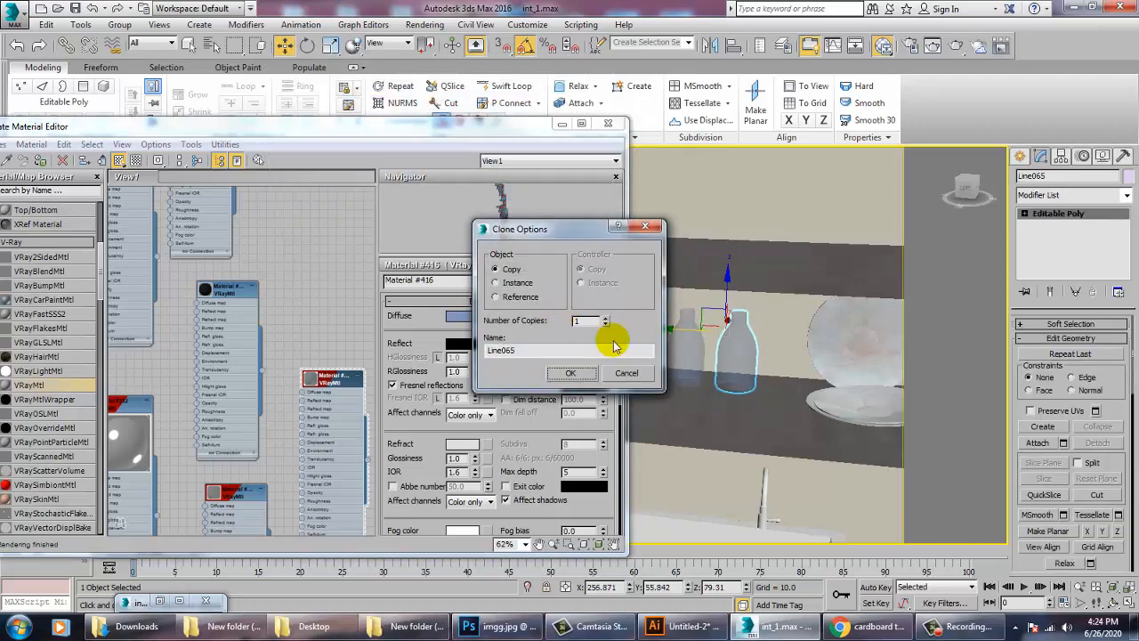
click(574, 374)
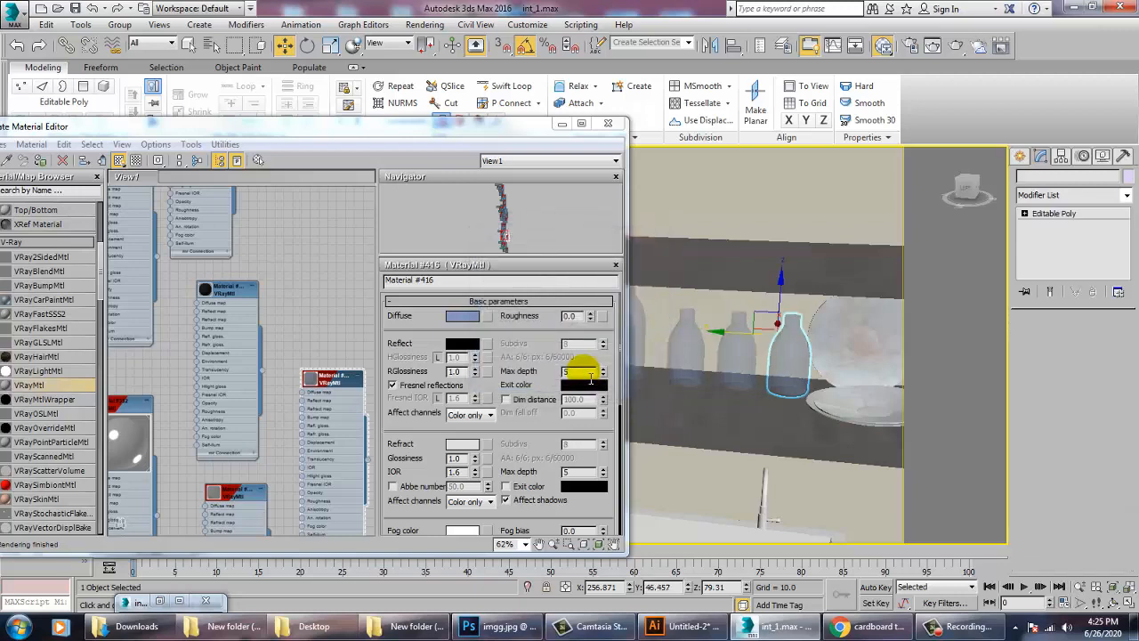
mouse_move(658, 267)
middle_down()
mouse_move(808, 323)
mouse_move(798, 341)
mouse_move(847, 349)
middle_up()
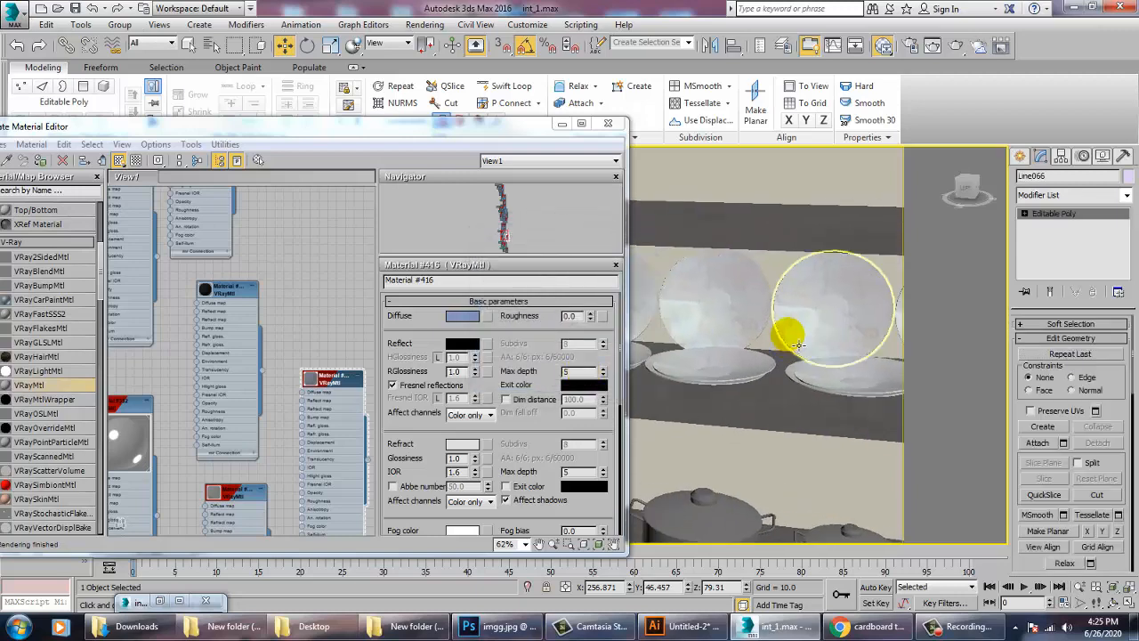
key(ctrl+s)
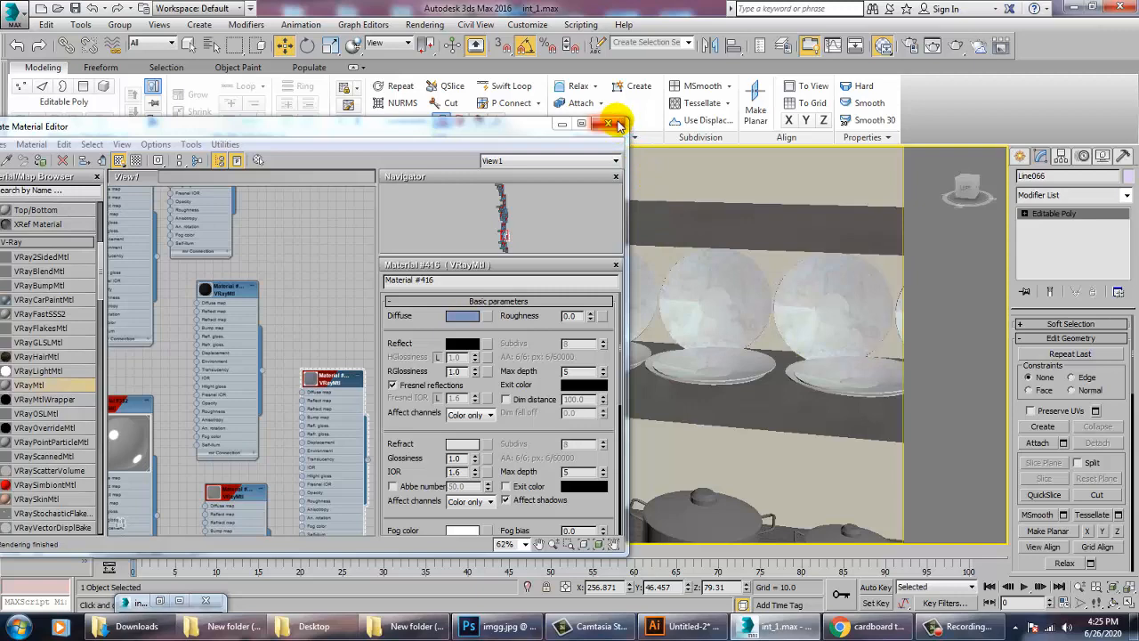
click(607, 123)
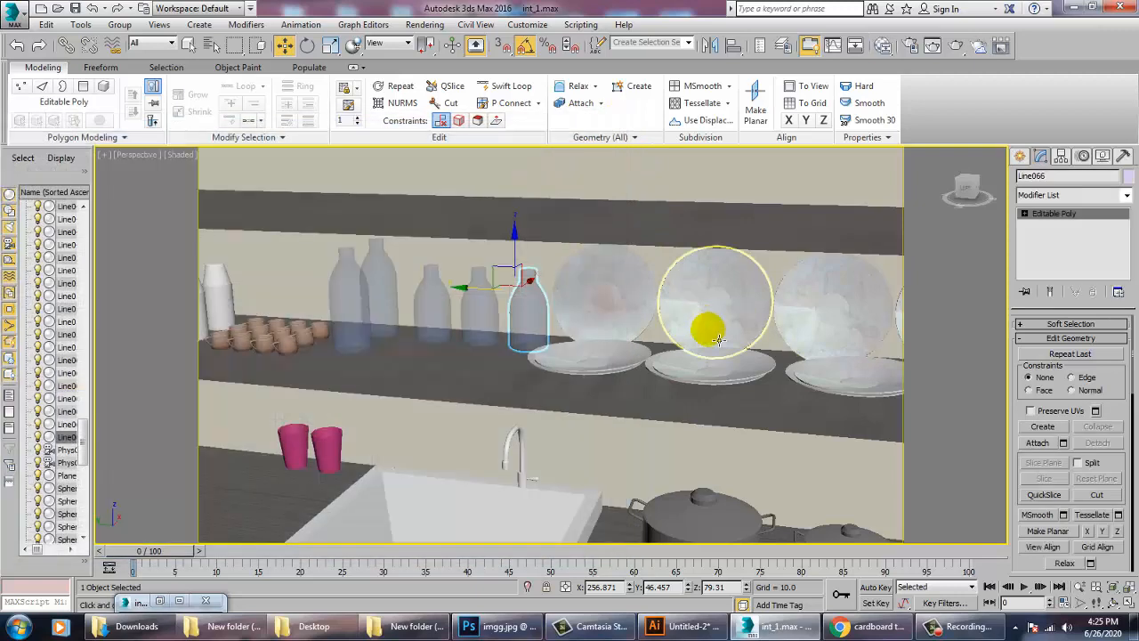
Step: View the kitchen through PhysCamera001 in Expert Mode to check the scene
key(c)
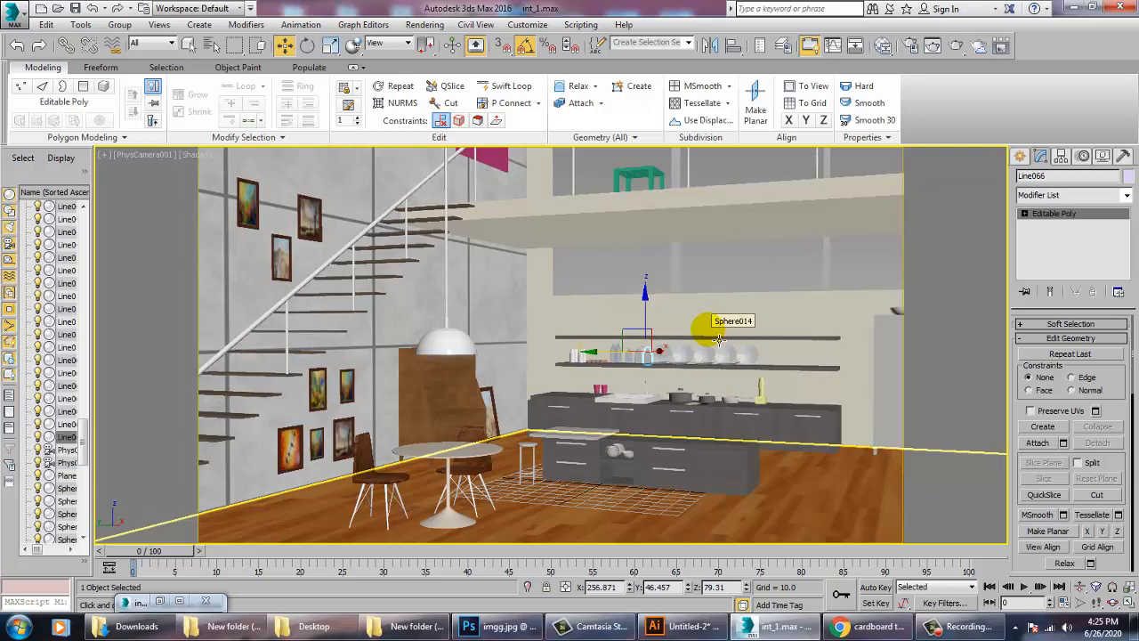
key(ctrl+x)
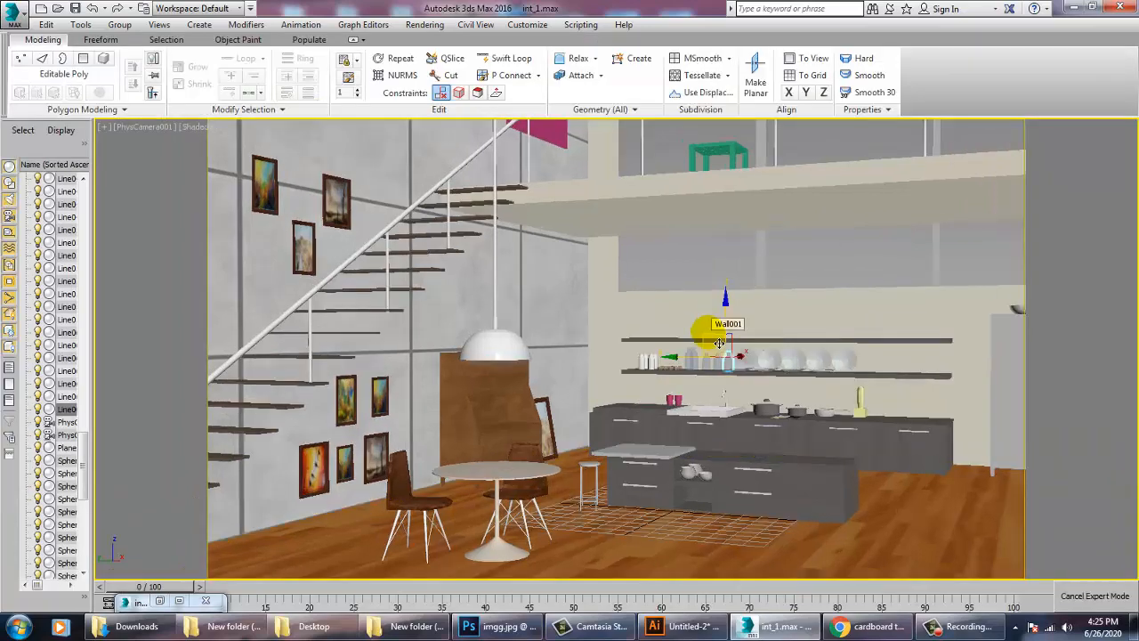